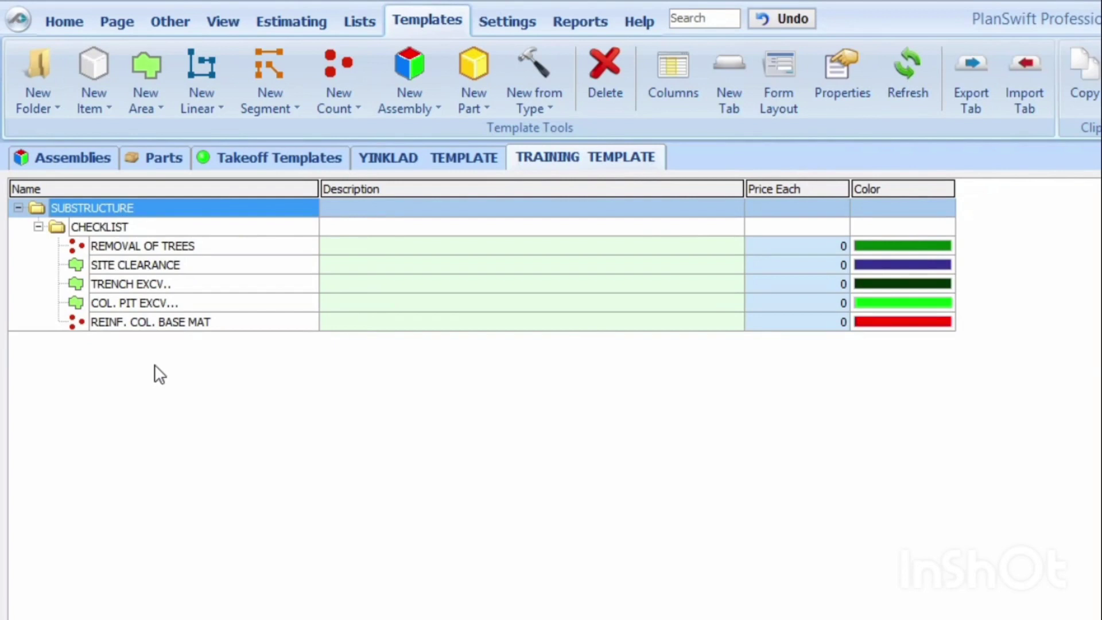
{"action": "left_click", "coordinate": [73, 327]}
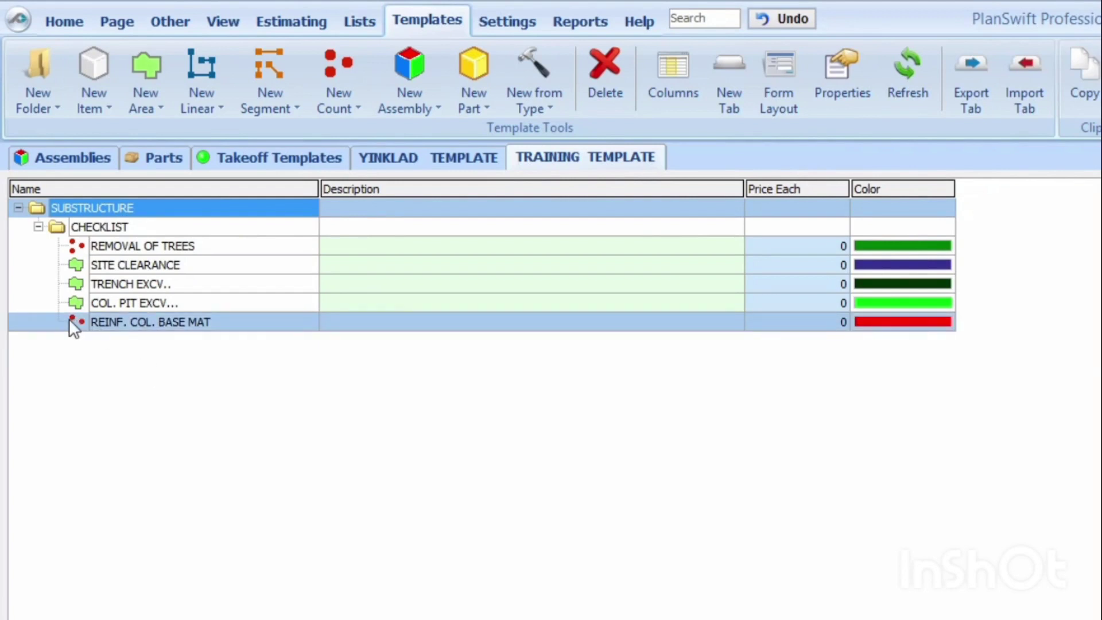
{"action": "left_click", "coordinate": [146, 302]}
{"action": "left_click", "coordinate": [141, 327]}
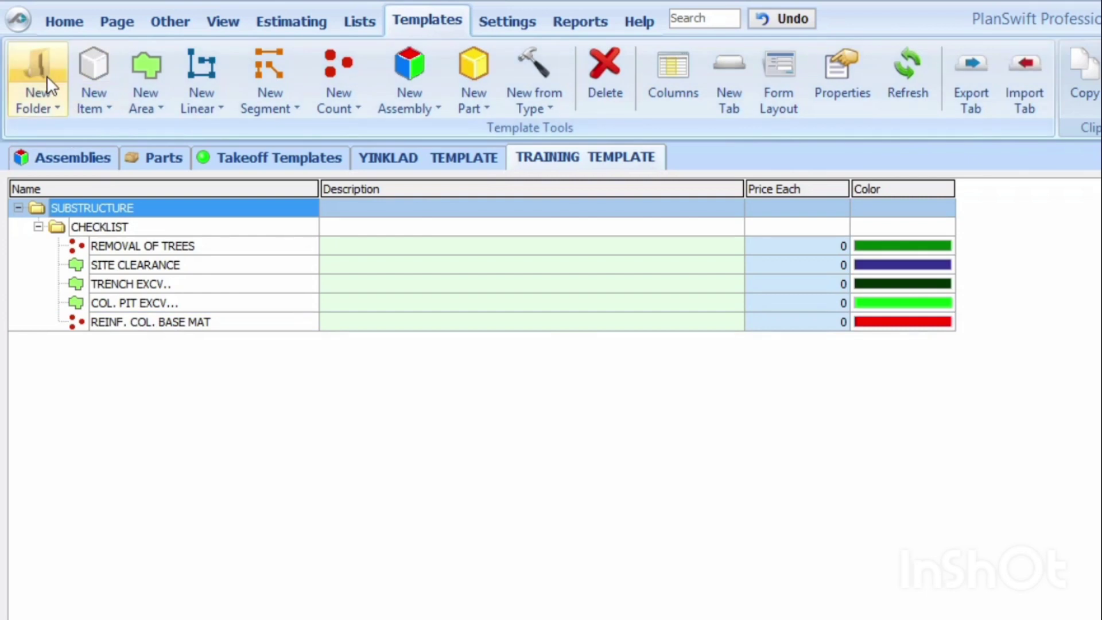
Create a new template folder named REINFORCEMENT.
{"action": "left_click", "coordinate": [47, 71]}
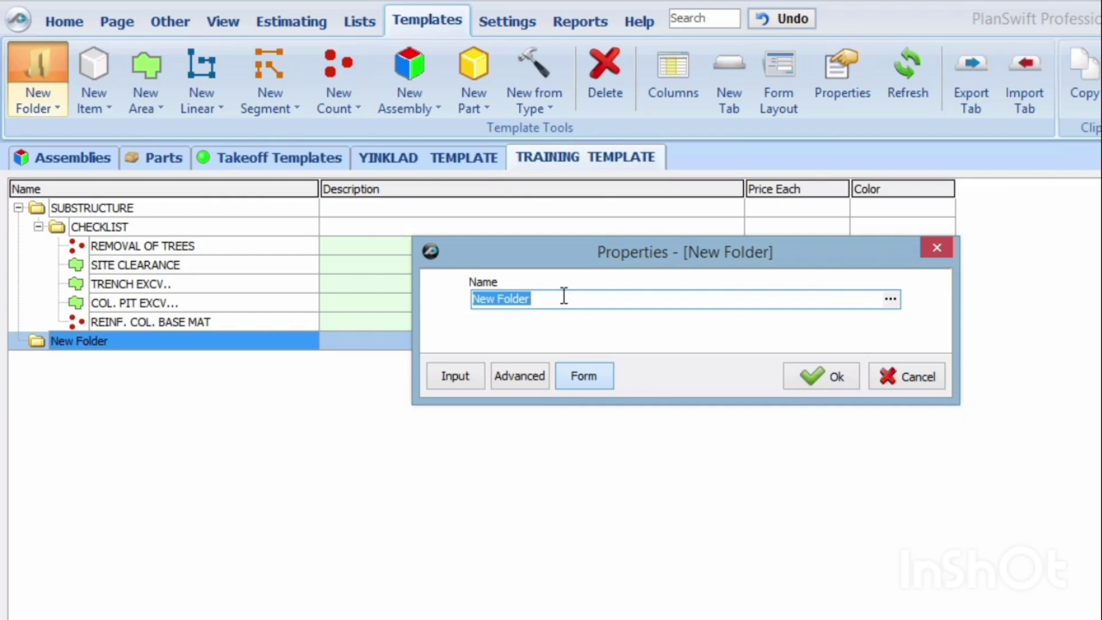
{"action": "type", "text": "REINF"}
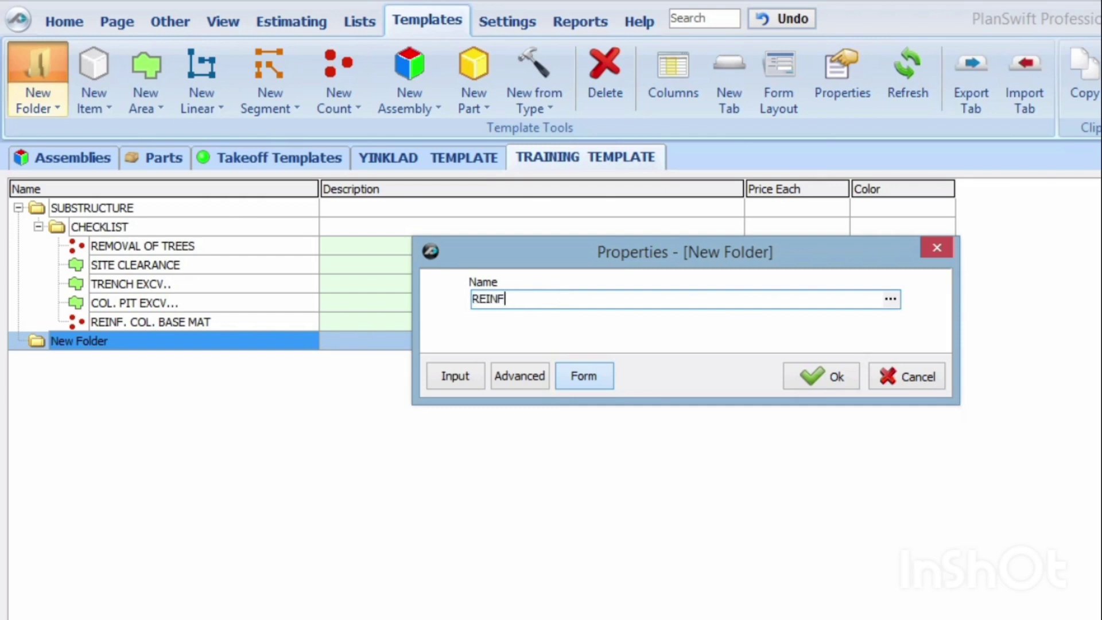
{"action": "type", "text": "."}
{"action": "key", "text": "BackSpace"}
{"action": "key", "text": "BackSpace"}
{"action": "type", "text": "ORCEMENT"}
{"action": "left_click", "coordinate": [818, 376]}
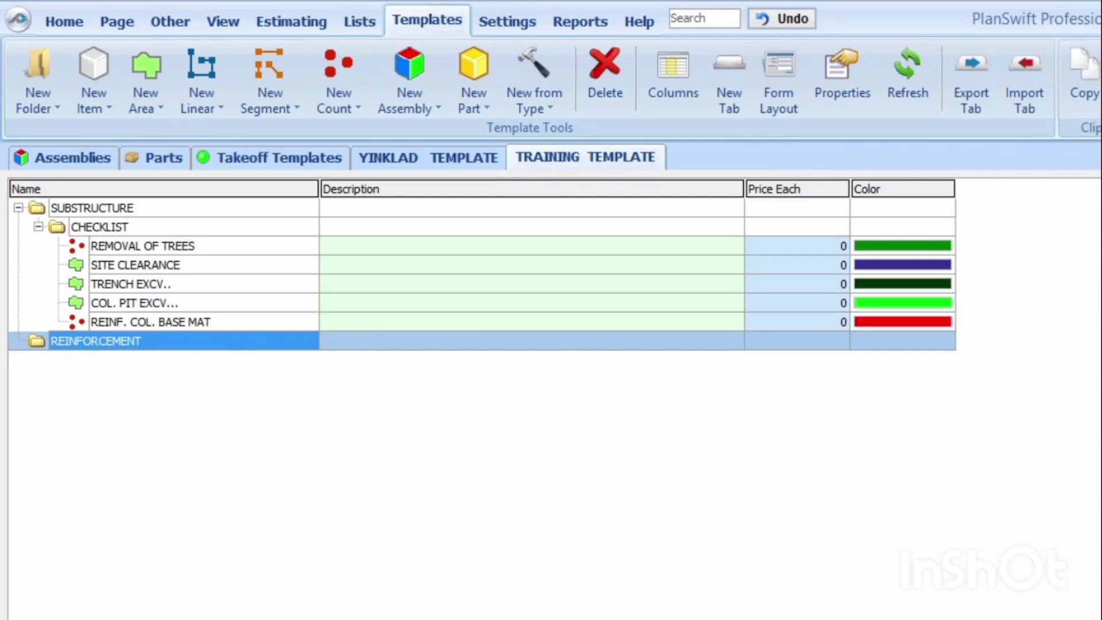
Indent the REINFORCEMENT folder two levels so it sits inside CHECKLIST, and check the nesting by collapsing and expanding CHECKLIST.
{"action": "key", "text": "ctrl+Right"}
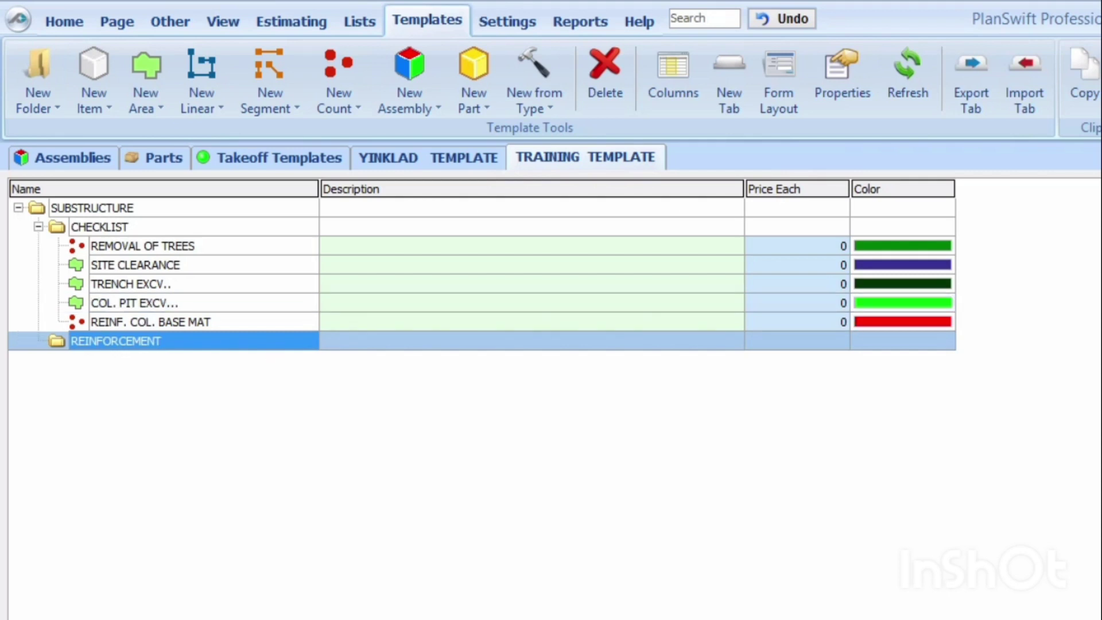
{"action": "key", "text": "ctrl+Right"}
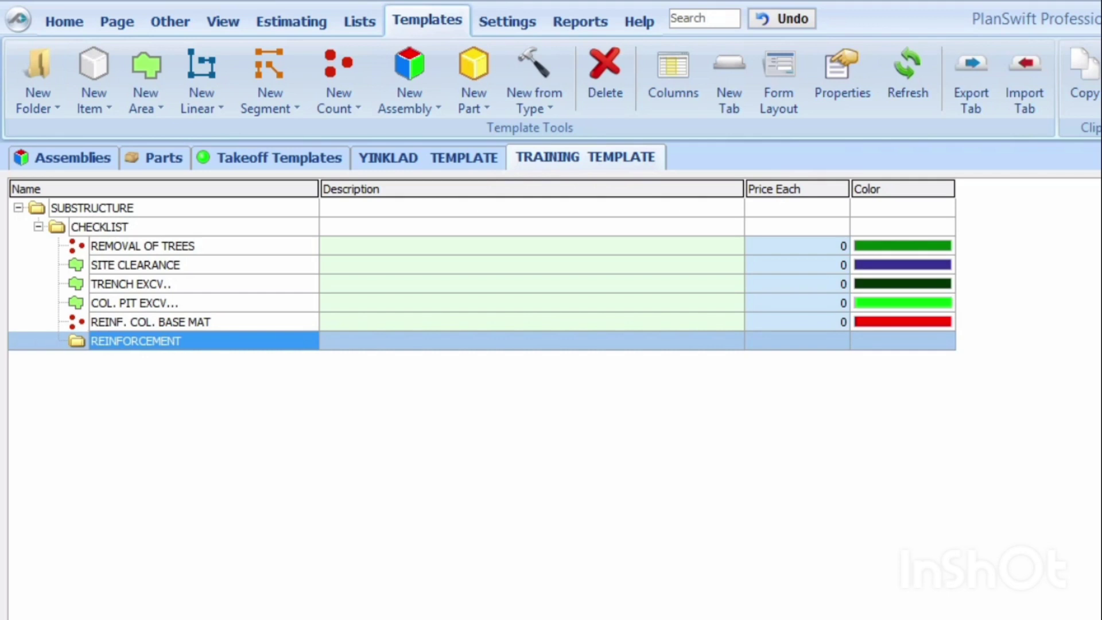
{"action": "left_click", "coordinate": [36, 226]}
{"action": "left_click", "coordinate": [37, 226]}
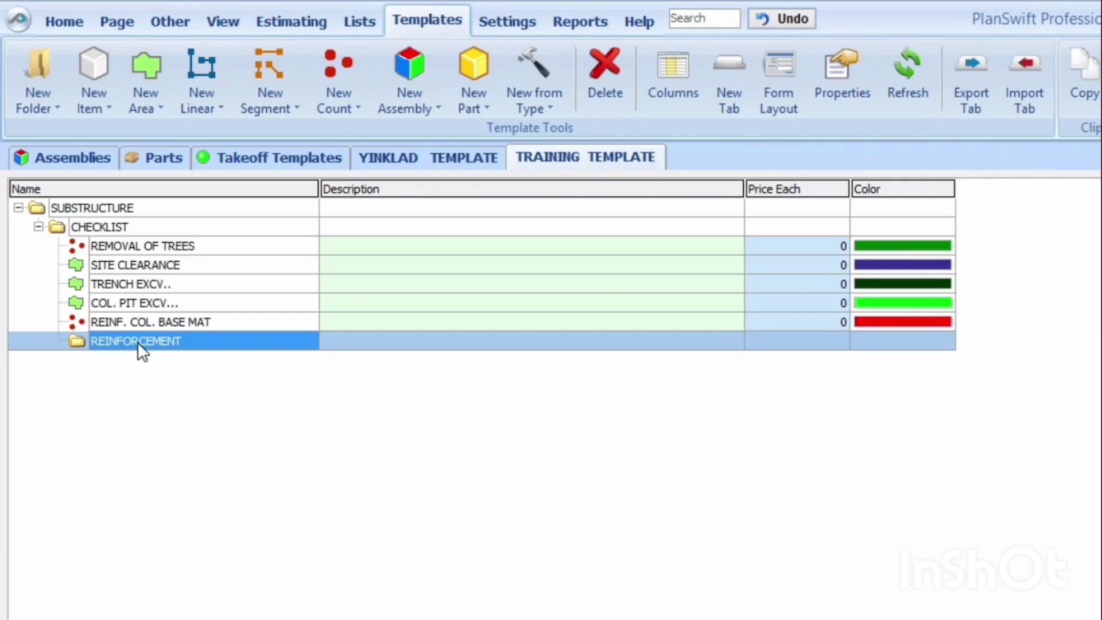
Add a count item named "REINF. - STARTER COL. BAR" and nest it inside the REINFORCEMENT folder.
{"action": "left_click", "coordinate": [349, 64]}
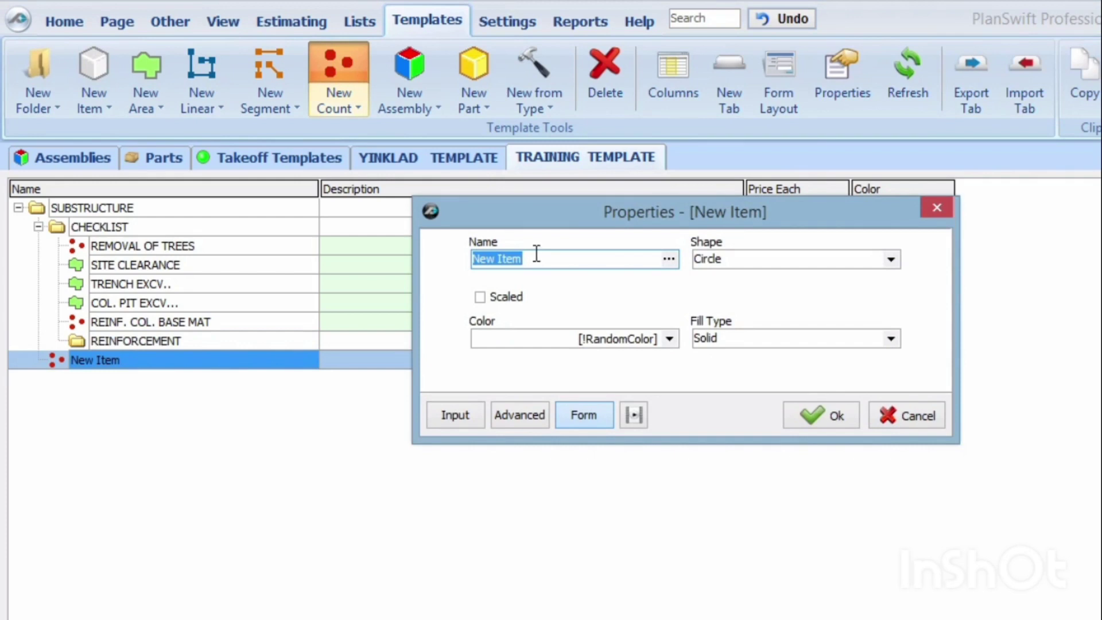
{"action": "type", "text": "REINF"}
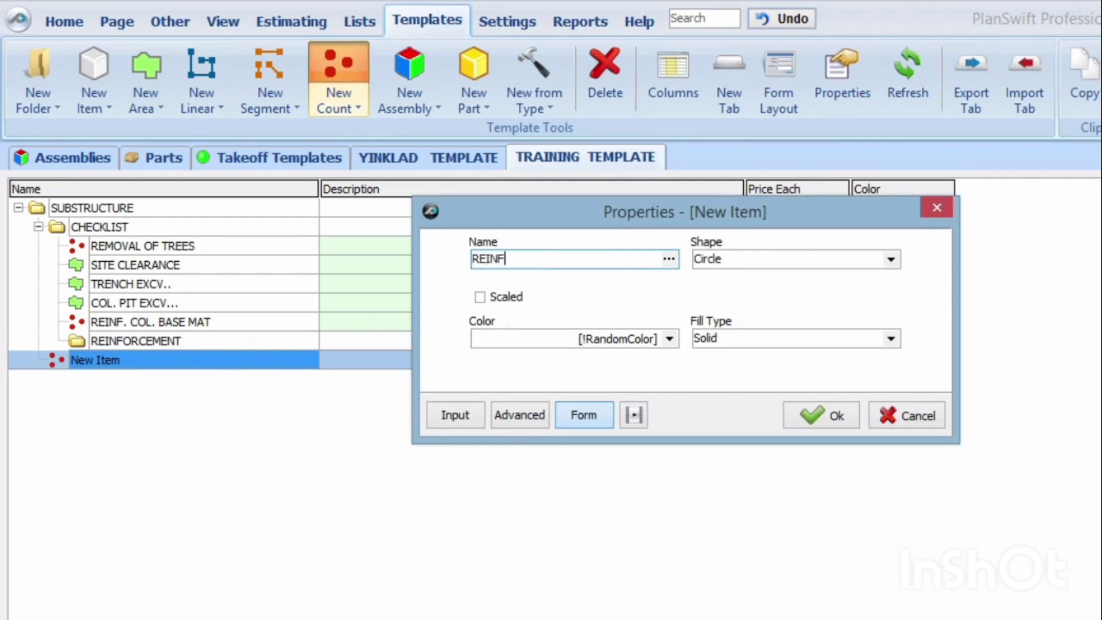
{"action": "type", "text": ". - STARTER COL. "}
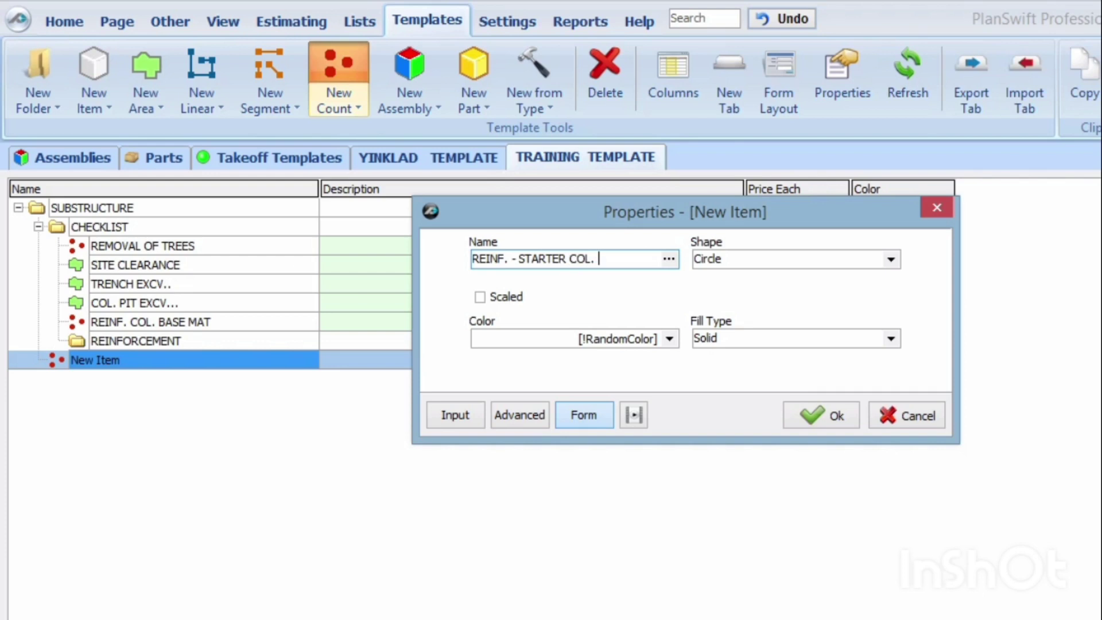
{"action": "type", "text": "BAR"}
{"action": "left_click", "coordinate": [817, 414]}
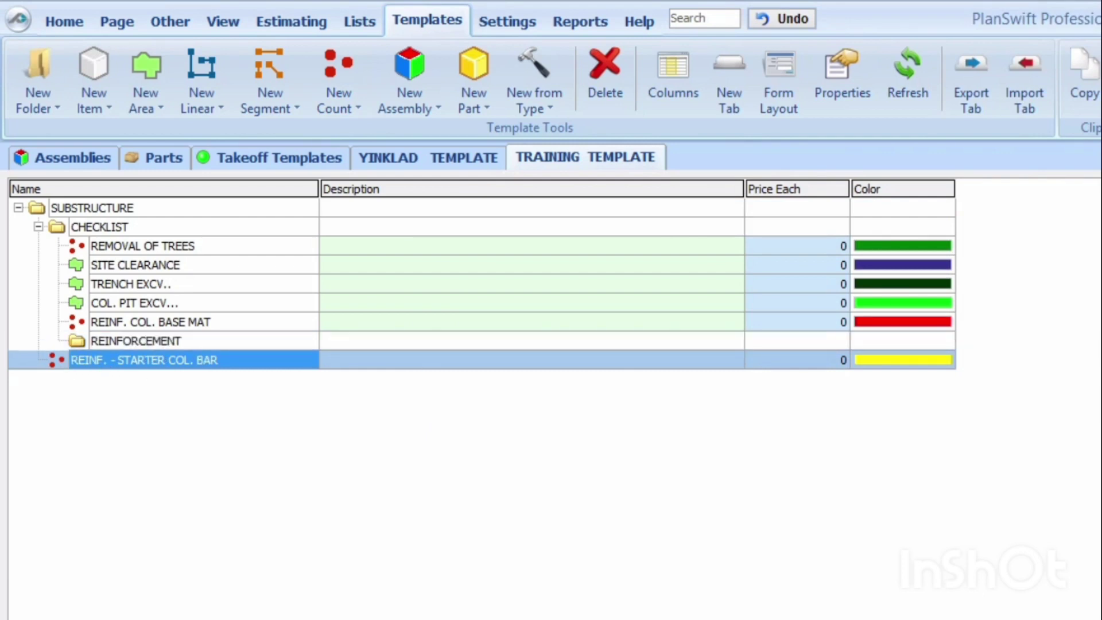
{"action": "key", "text": "ctrl+Right"}
{"action": "key", "text": "ctrl+Right"}
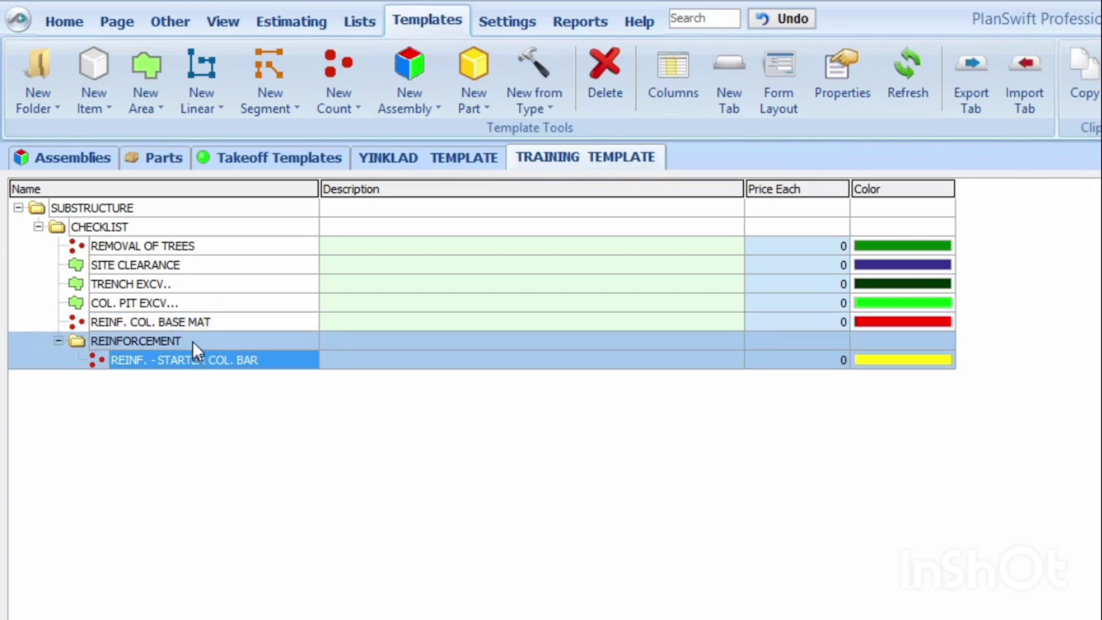
Move the REINF. COL. BASE MAT item into the REINFORCEMENT folder and check the folder's contents by collapsing and expanding it.
{"action": "left_click", "coordinate": [197, 326]}
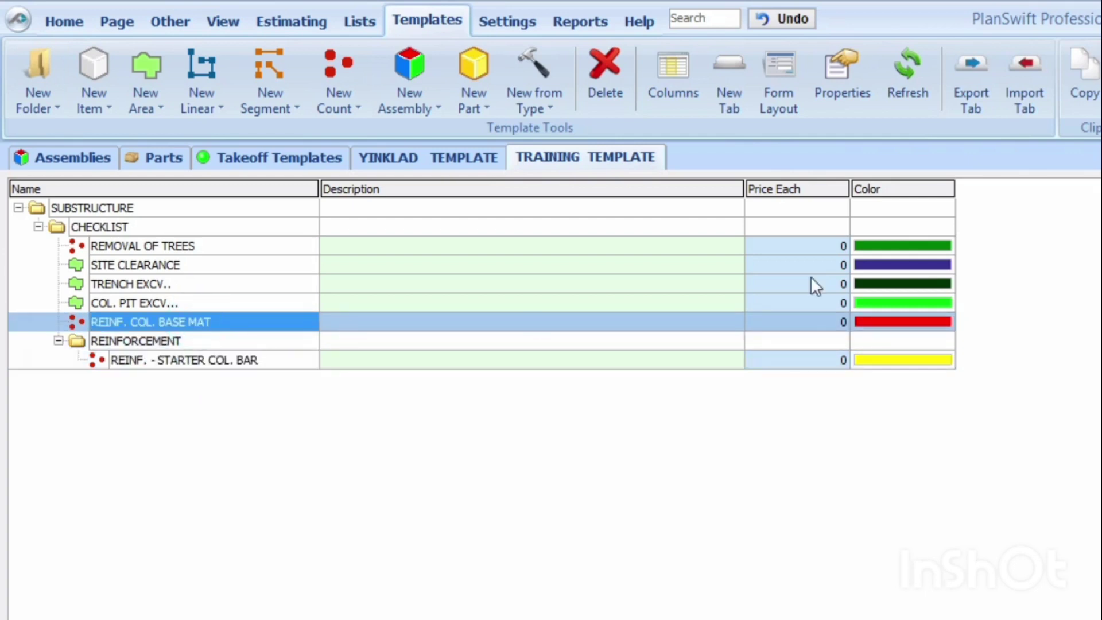
{"action": "key", "text": "ctrl+Down"}
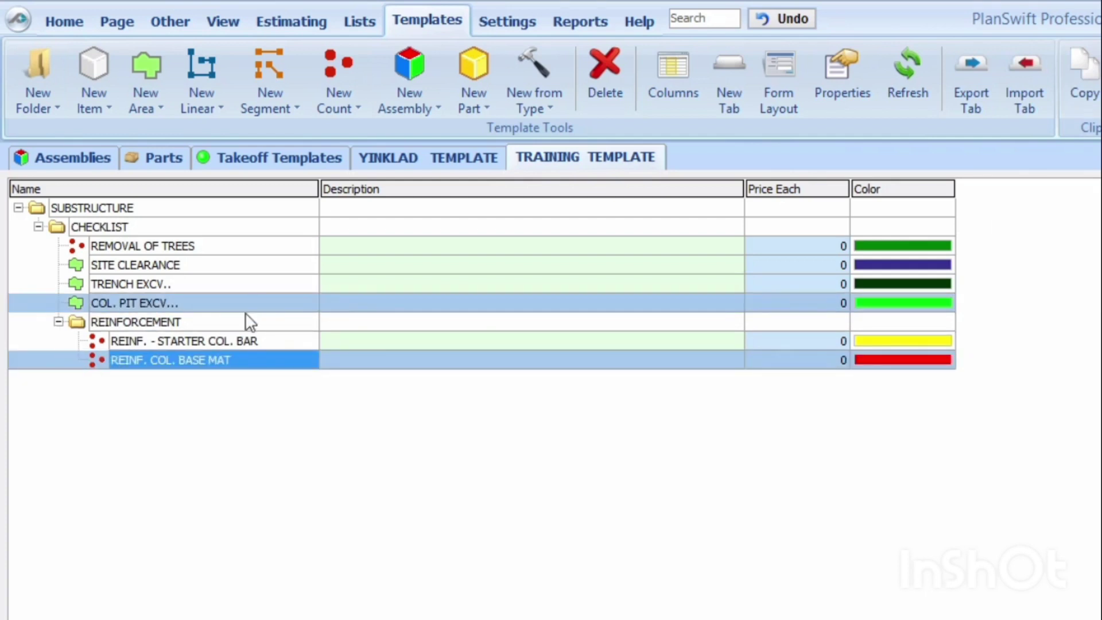
{"action": "left_click", "coordinate": [59, 322]}
{"action": "left_click", "coordinate": [59, 322]}
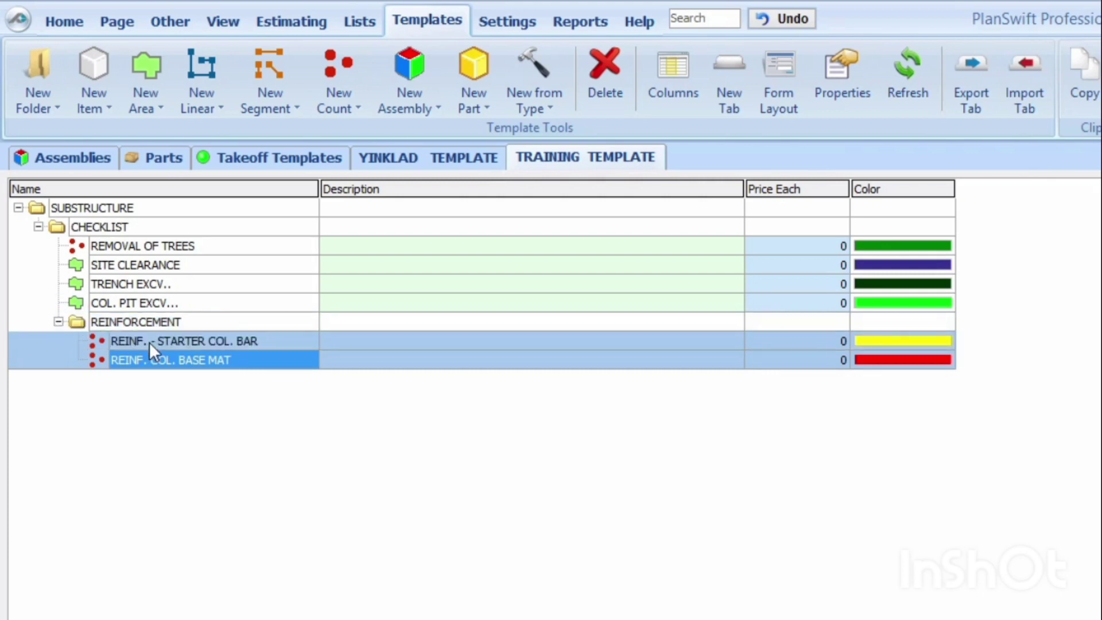
Open the advanced properties of the REINF. - STARTER COL. BAR item and select its Qty property.
{"action": "double_click", "coordinate": [181, 340]}
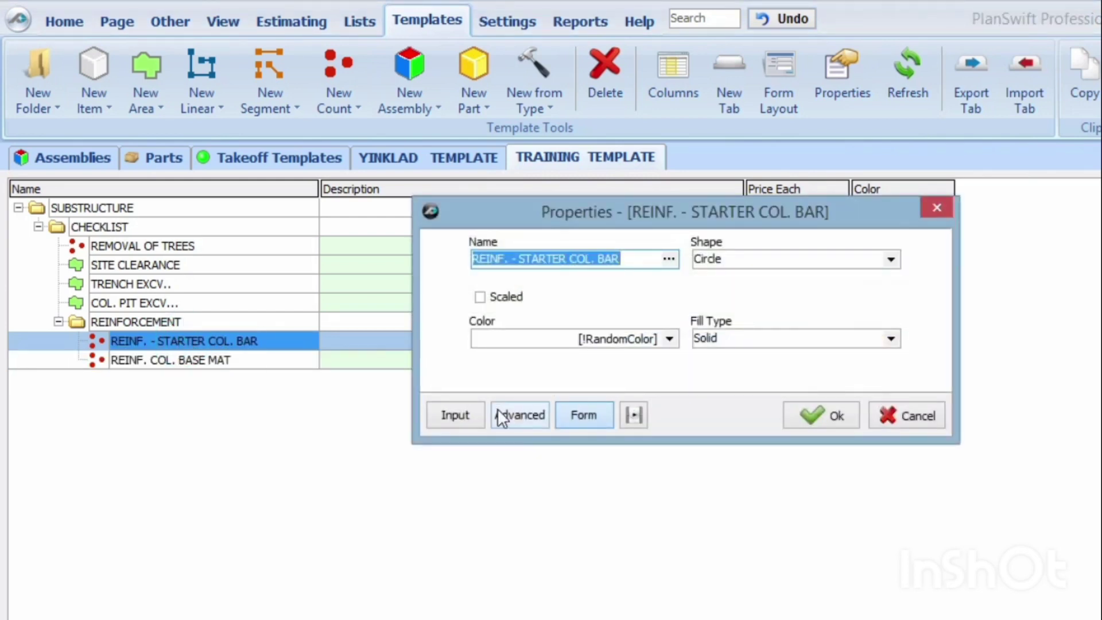
{"action": "left_click", "coordinate": [513, 412]}
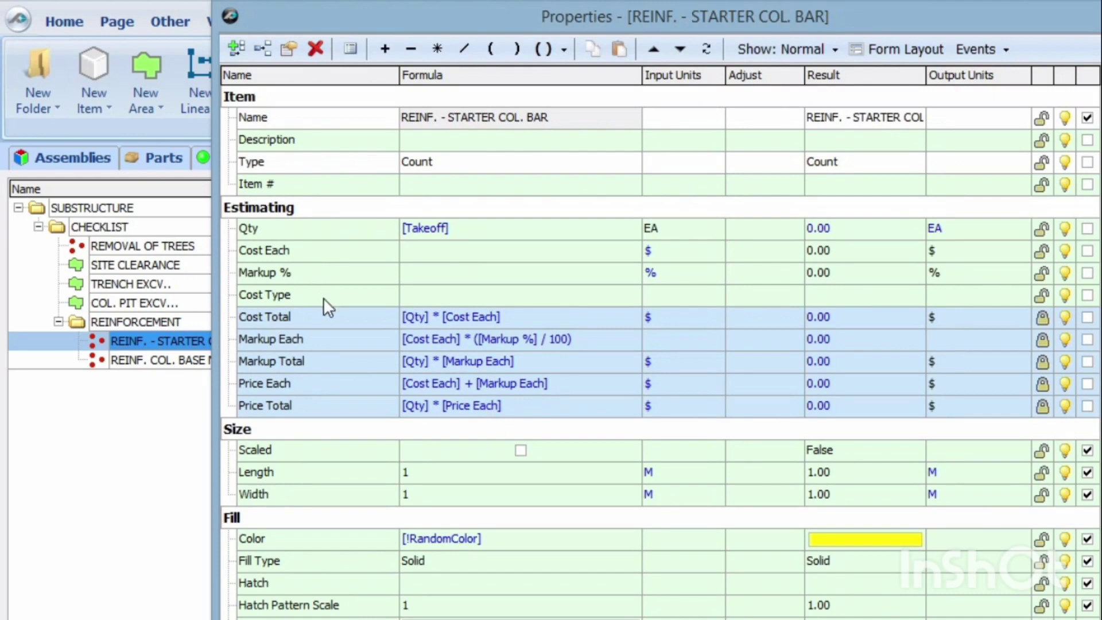
{"action": "left_click", "coordinate": [275, 233]}
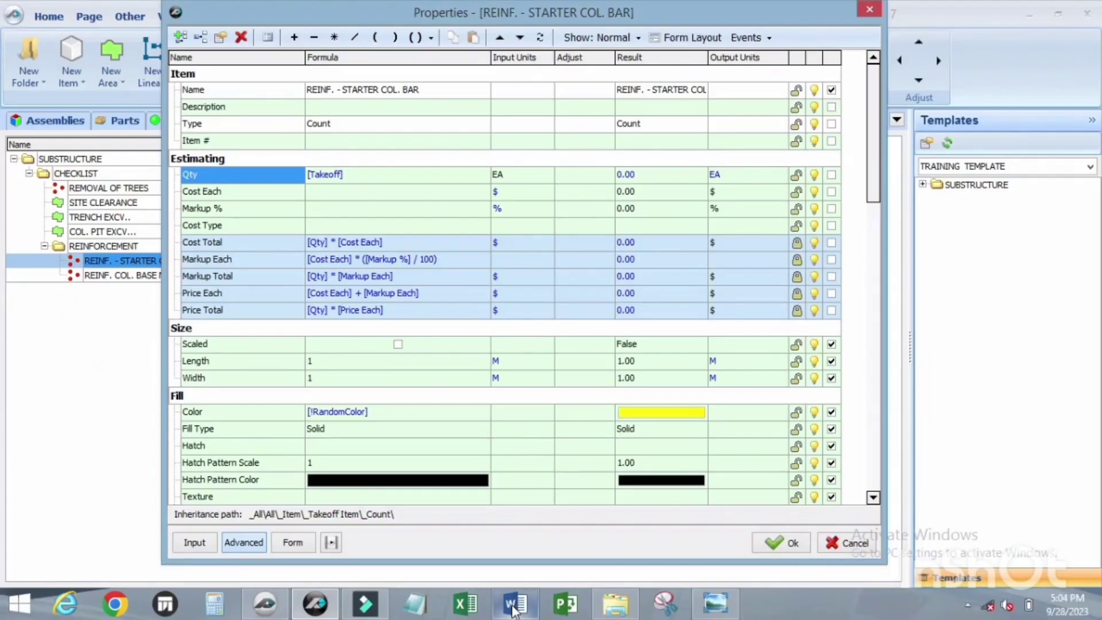
Switch to the Word document and compare its column starter bar property list with the starter bar sketch in Windows Photo Viewer.
{"action": "left_click", "coordinate": [459, 471]}
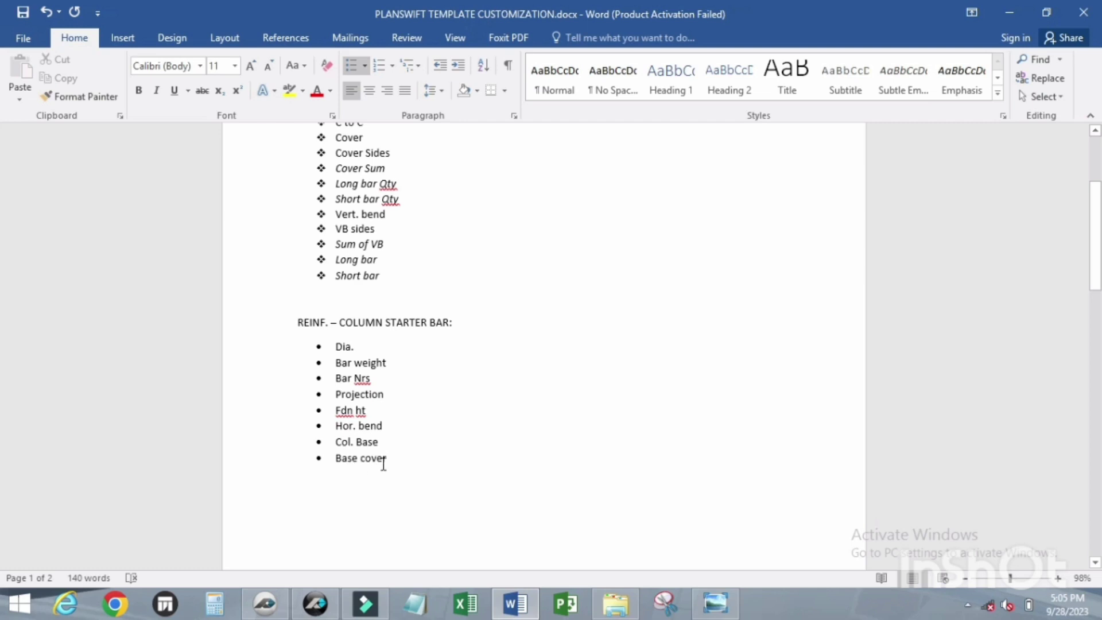
{"action": "left_click", "coordinate": [717, 605]}
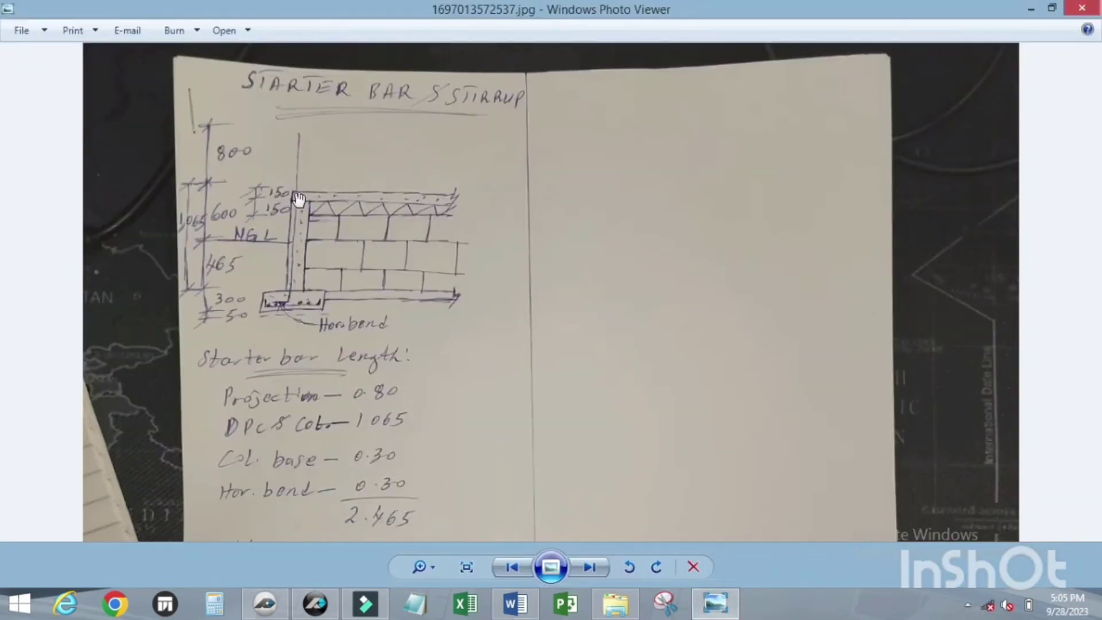
{"action": "scroll", "coordinate": [305, 208], "scroll_direction": "up", "scroll_amount": 2}
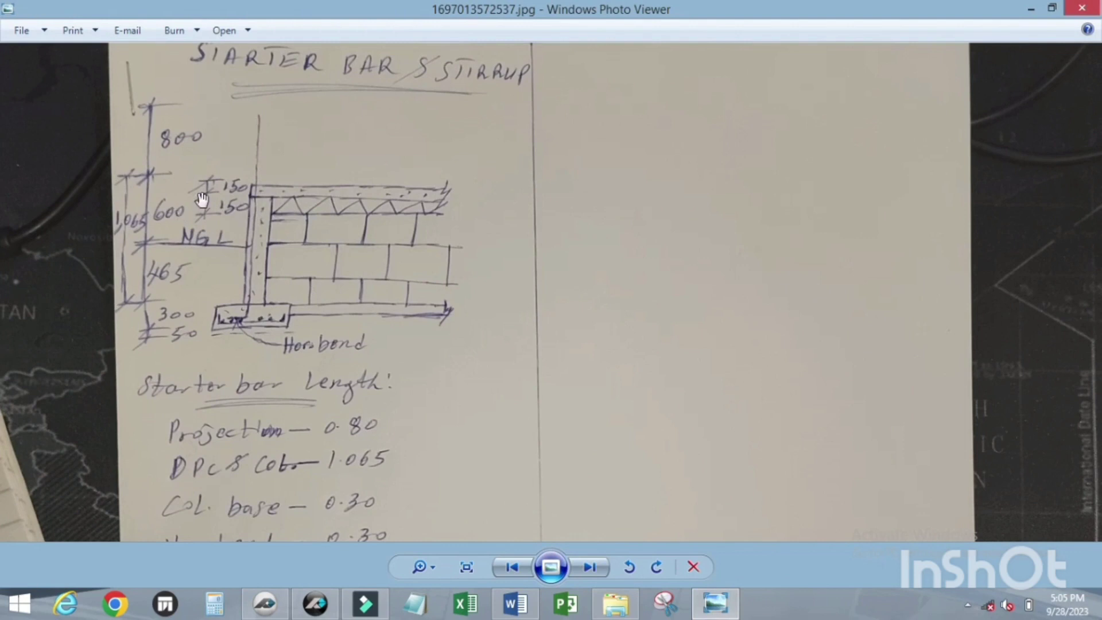
{"action": "scroll", "coordinate": [288, 142], "scroll_direction": "down", "scroll_amount": 2}
{"action": "scroll", "coordinate": [283, 177], "scroll_direction": "up", "scroll_amount": 2}
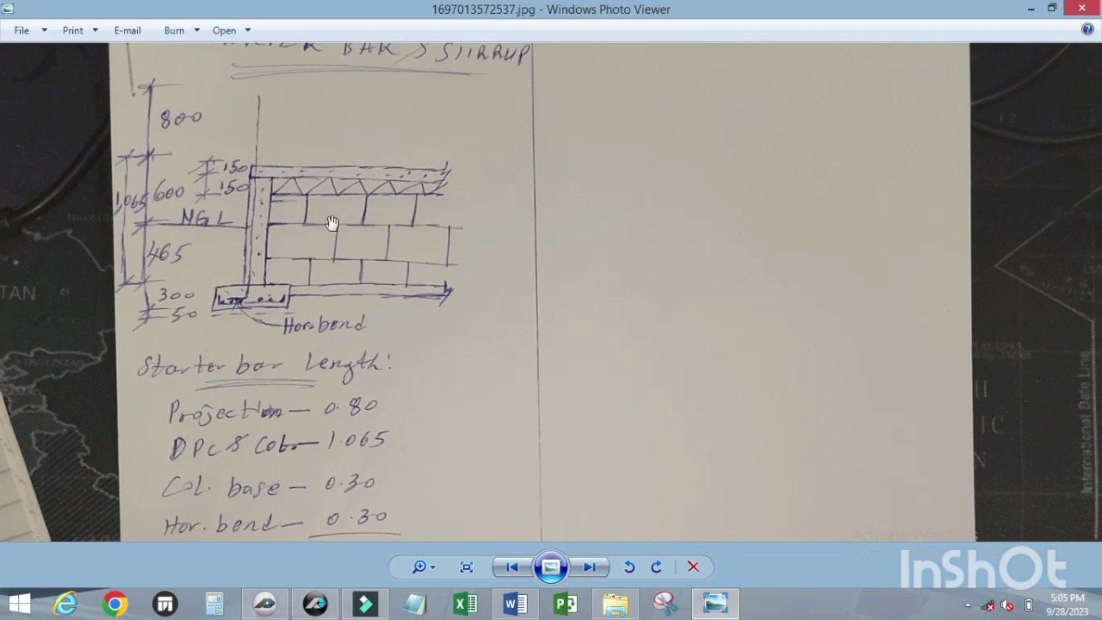
{"action": "scroll", "coordinate": [218, 293], "scroll_direction": "up", "scroll_amount": 1}
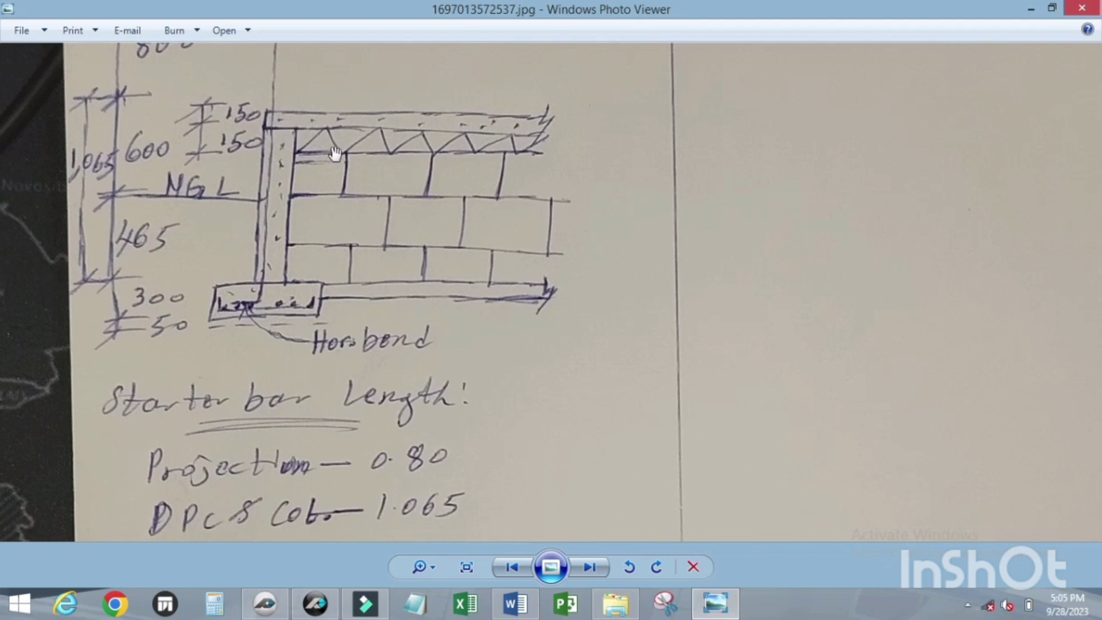
{"action": "scroll", "coordinate": [262, 146], "scroll_direction": "down", "scroll_amount": 1}
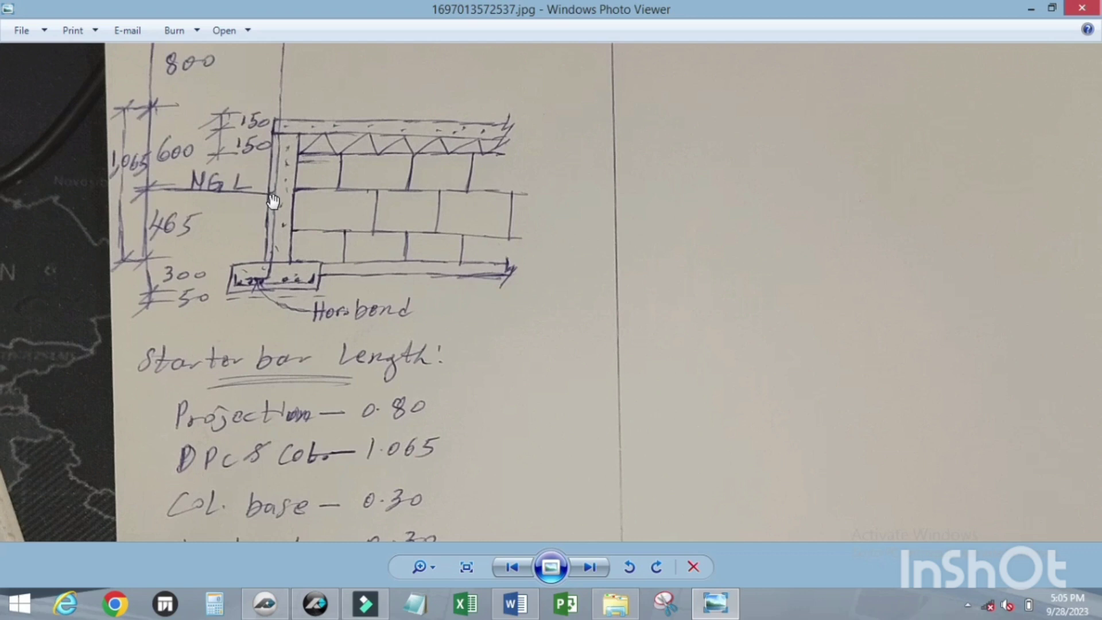
{"action": "left_click", "coordinate": [517, 604]}
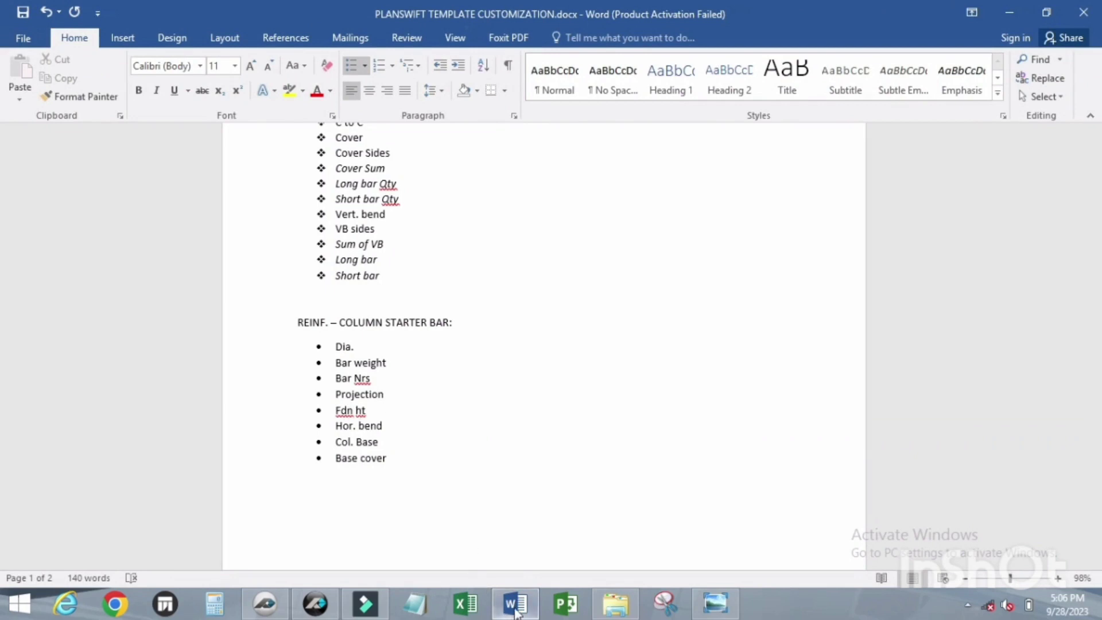
Return to Windows Photo Viewer and examine the starter bar sketch's column base, foundation height, base cover and horizontal bend.
{"action": "left_click", "coordinate": [720, 612]}
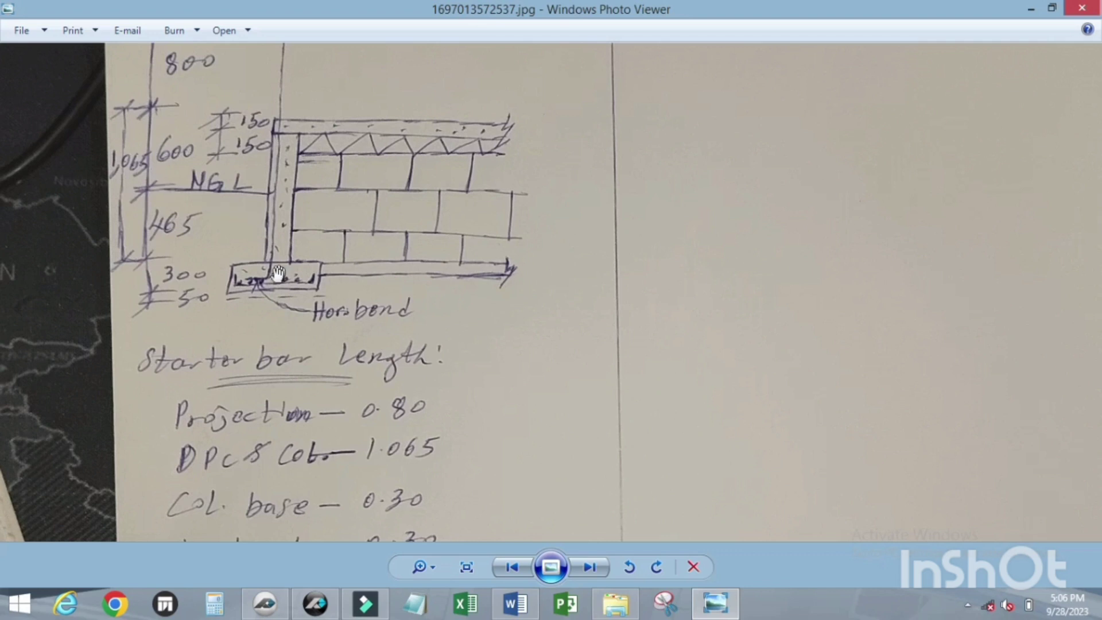
{"action": "scroll", "coordinate": [204, 260], "scroll_direction": "up", "scroll_amount": 2}
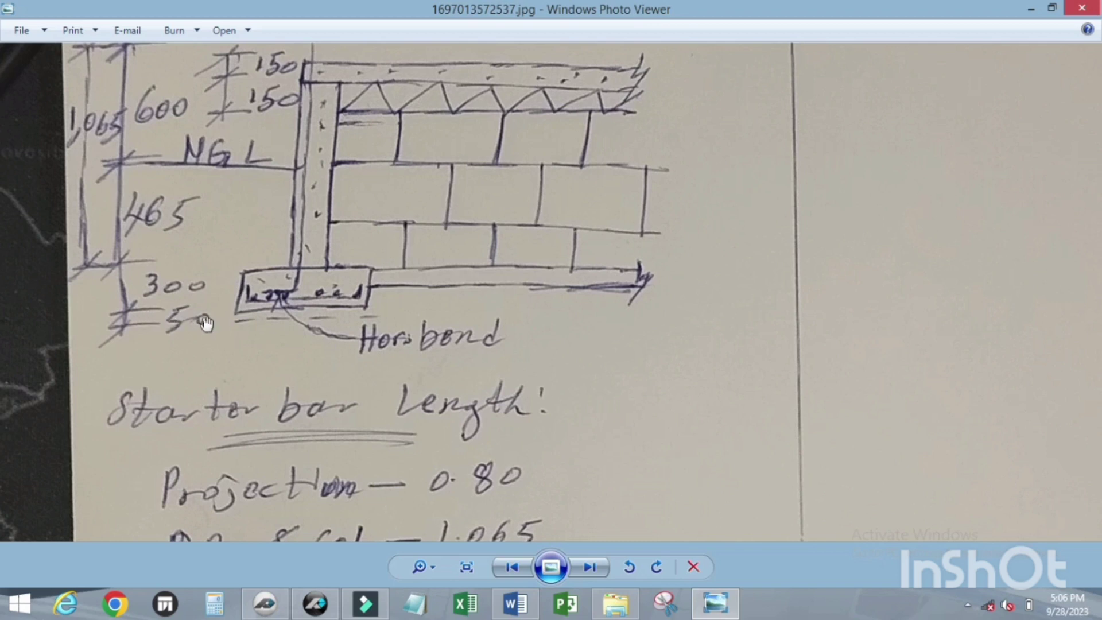
{"action": "scroll", "coordinate": [230, 258], "scroll_direction": "down", "scroll_amount": 2}
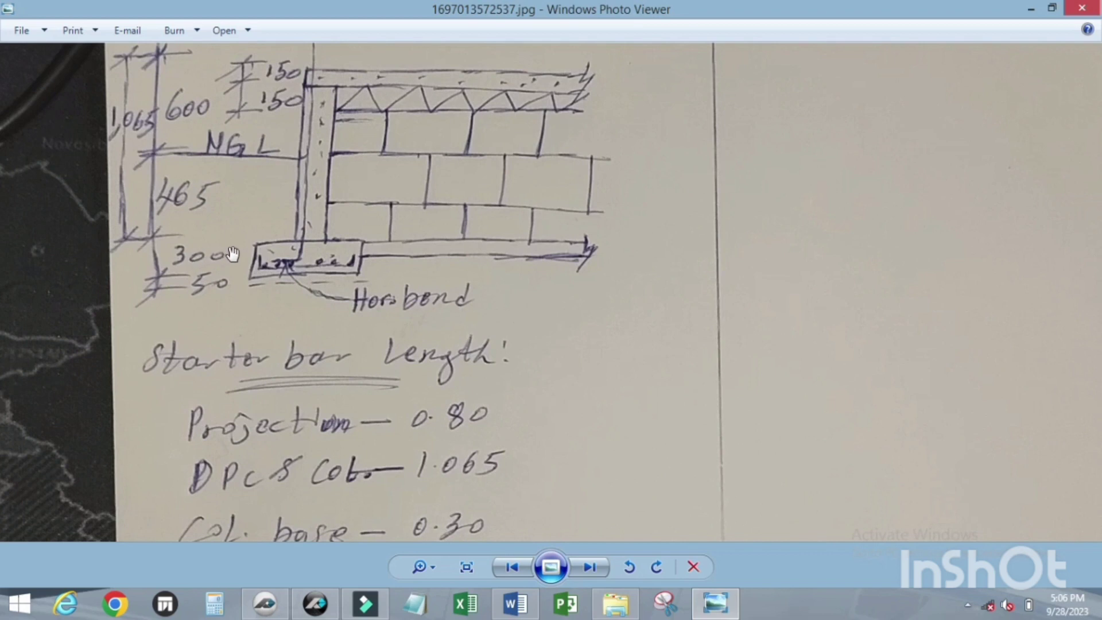
{"action": "scroll", "coordinate": [285, 280], "scroll_direction": "up", "scroll_amount": 2}
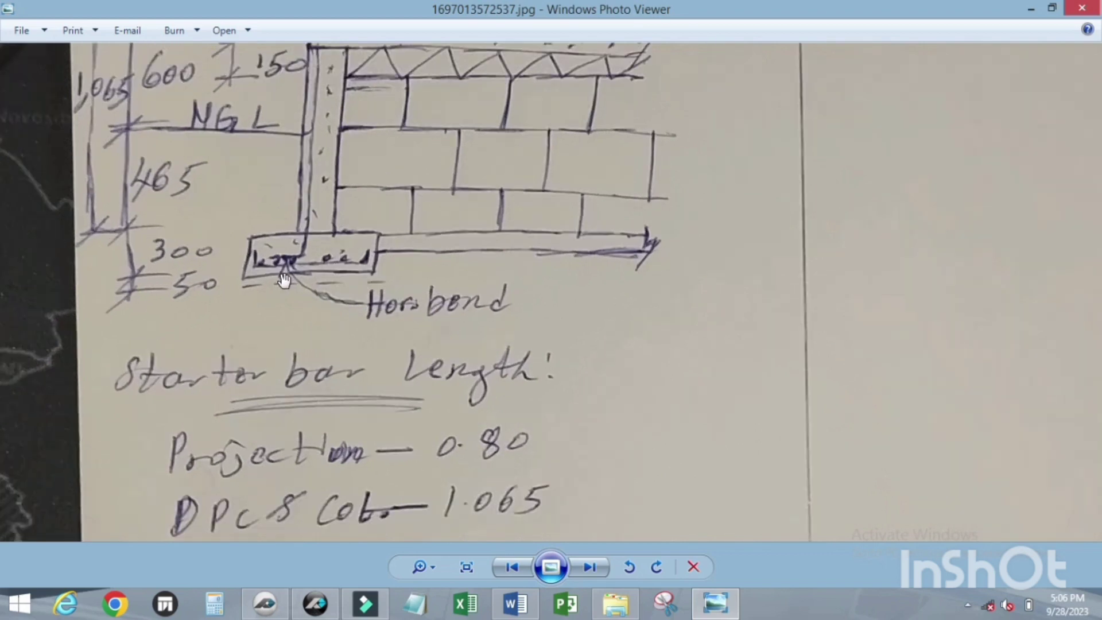
{"action": "scroll", "coordinate": [286, 279], "scroll_direction": "up", "scroll_amount": 1}
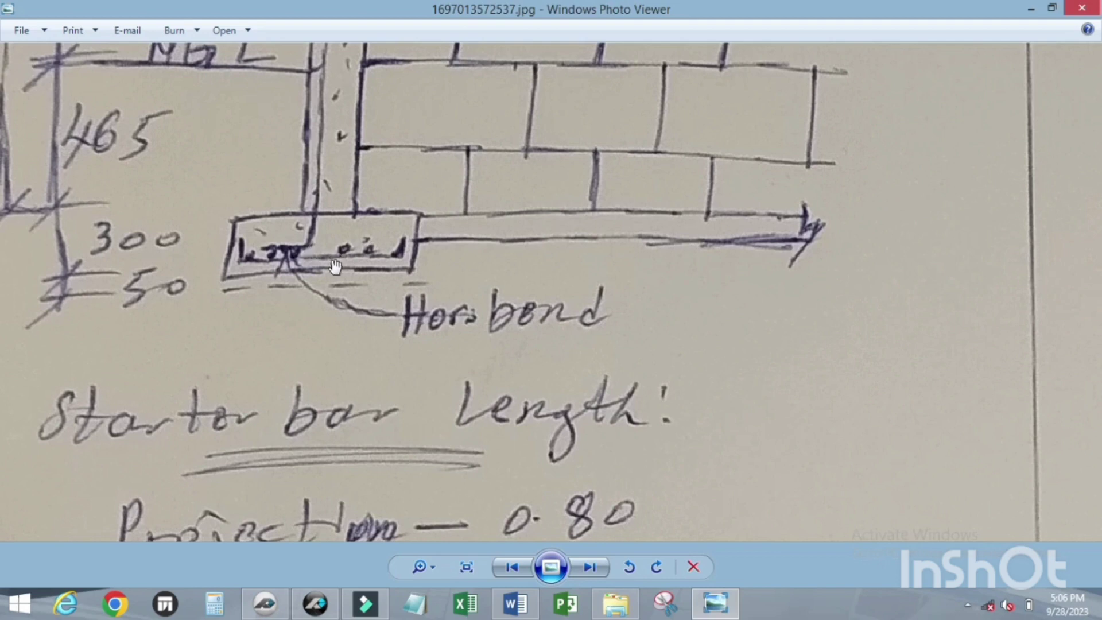
{"action": "scroll", "coordinate": [333, 269], "scroll_direction": "down", "scroll_amount": 2}
{"action": "scroll", "coordinate": [310, 270], "scroll_direction": "down", "scroll_amount": 1}
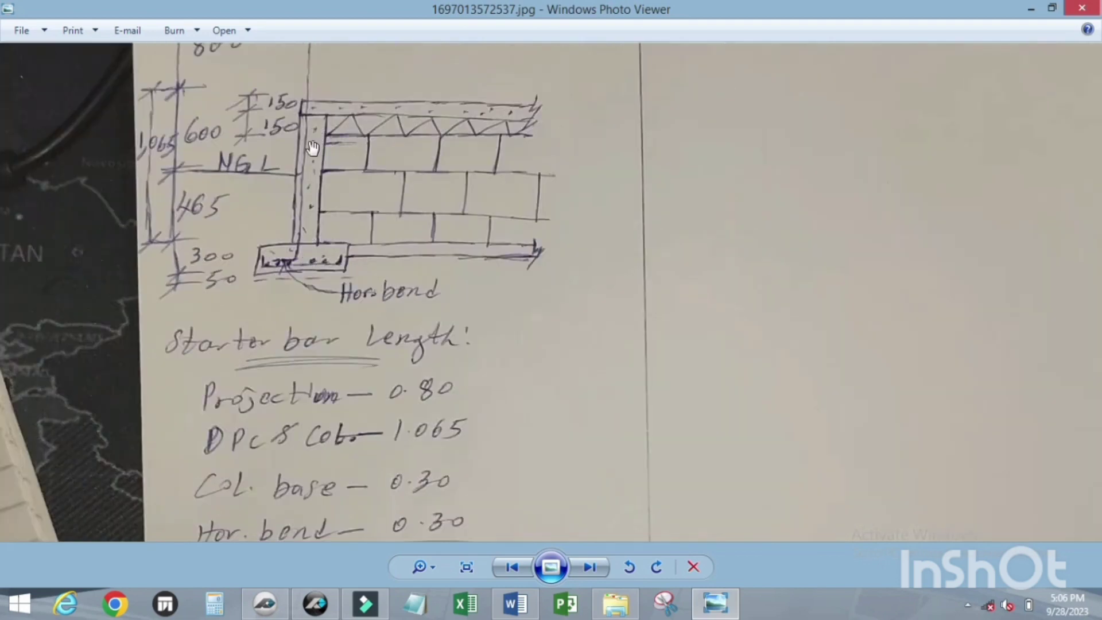
{"action": "scroll", "coordinate": [295, 103], "scroll_direction": "down", "scroll_amount": 1}
{"action": "scroll", "coordinate": [290, 91], "scroll_direction": "up", "scroll_amount": 1}
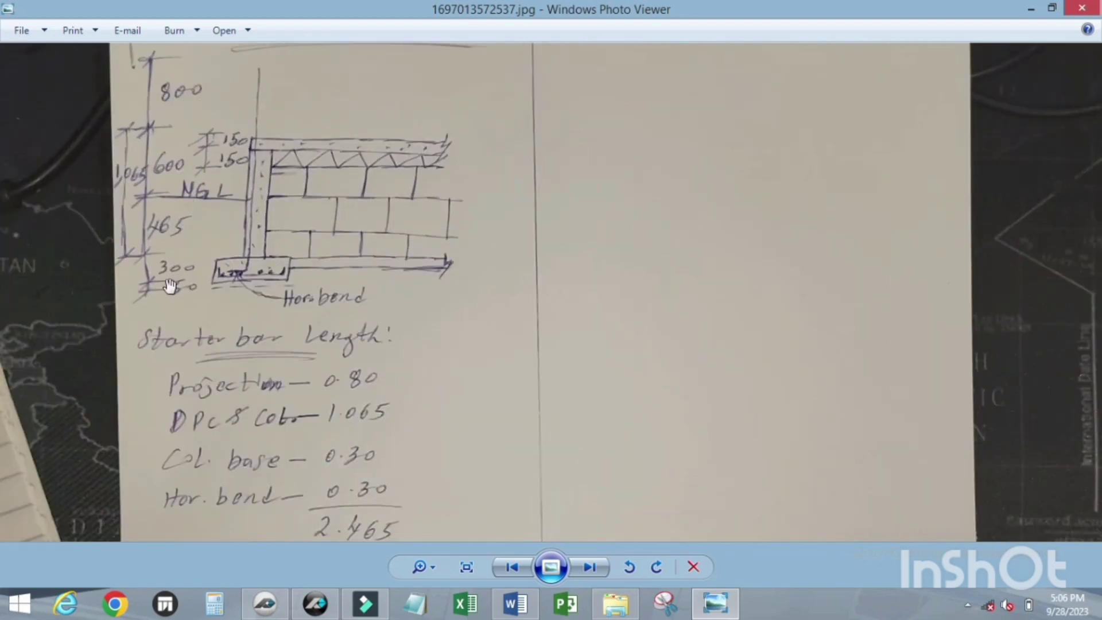
{"action": "scroll", "coordinate": [166, 284], "scroll_direction": "up", "scroll_amount": 1}
{"action": "scroll", "coordinate": [304, 226], "scroll_direction": "up", "scroll_amount": 1}
{"action": "scroll", "coordinate": [352, 216], "scroll_direction": "down", "scroll_amount": 1}
{"action": "scroll", "coordinate": [298, 258], "scroll_direction": "up", "scroll_amount": 2}
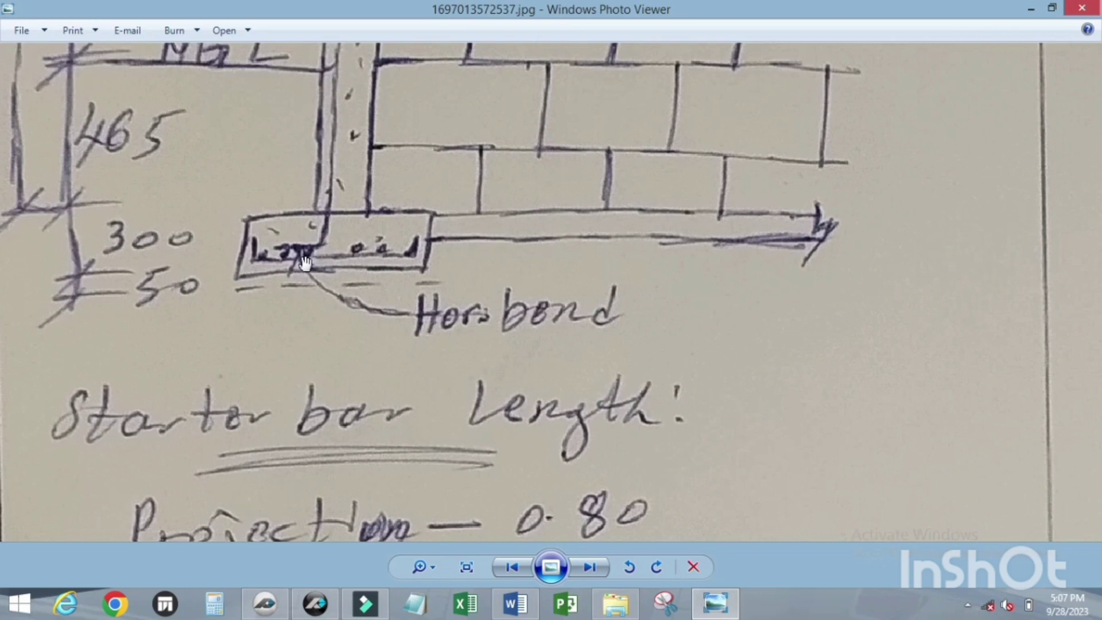
{"action": "scroll", "coordinate": [304, 262], "scroll_direction": "up", "scroll_amount": 2}
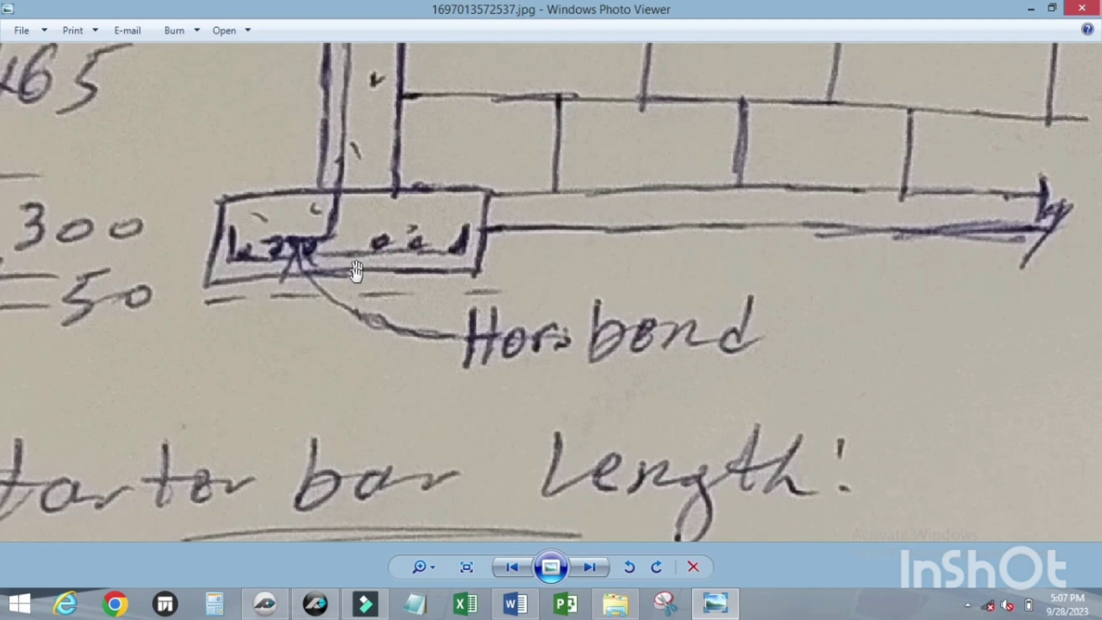
Review the full starter bar sketch with its dimensions and length breakdown, and switch back to the starter bar item's properties in PlanSwift.
{"action": "scroll", "coordinate": [341, 264], "scroll_direction": "down", "scroll_amount": 3}
{"action": "scroll", "coordinate": [310, 189], "scroll_direction": "down", "scroll_amount": 3}
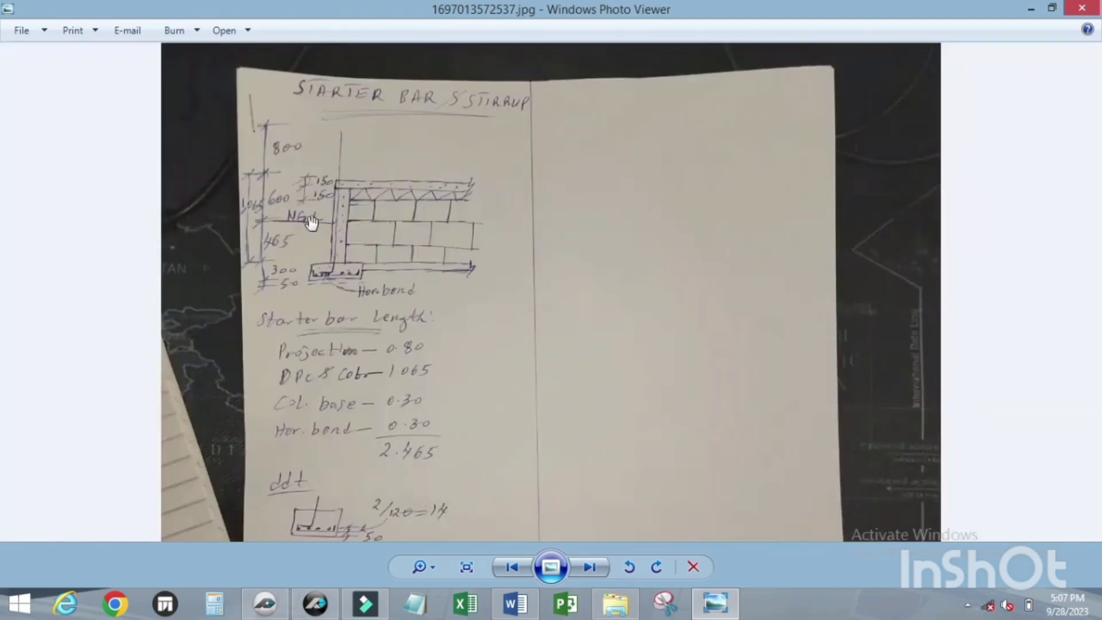
{"action": "scroll", "coordinate": [275, 165], "scroll_direction": "up", "scroll_amount": 2}
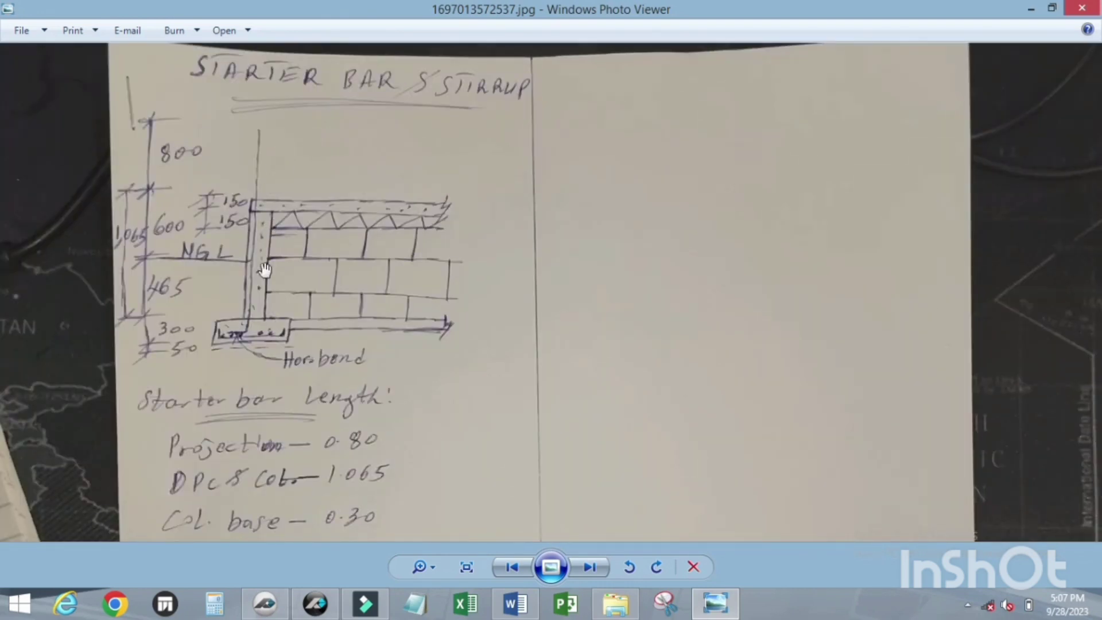
{"action": "left_click", "coordinate": [715, 603]}
{"action": "left_click", "coordinate": [316, 612]}
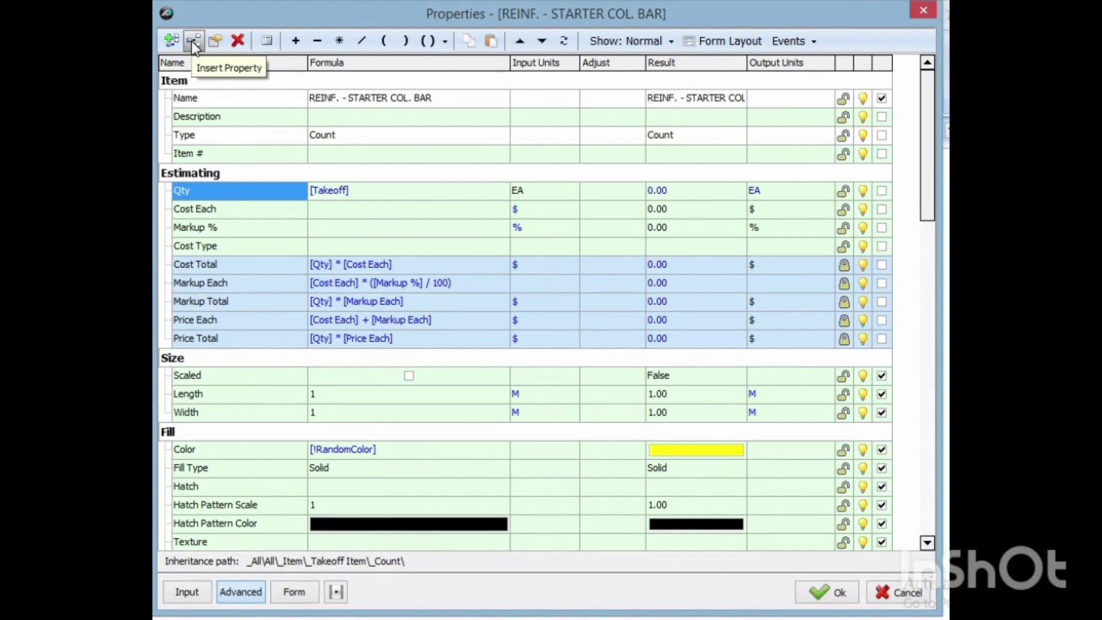
Insert a number property named Dia. in the Estimating group above Qty and set its input units to MM.
{"action": "left_click", "coordinate": [191, 41]}
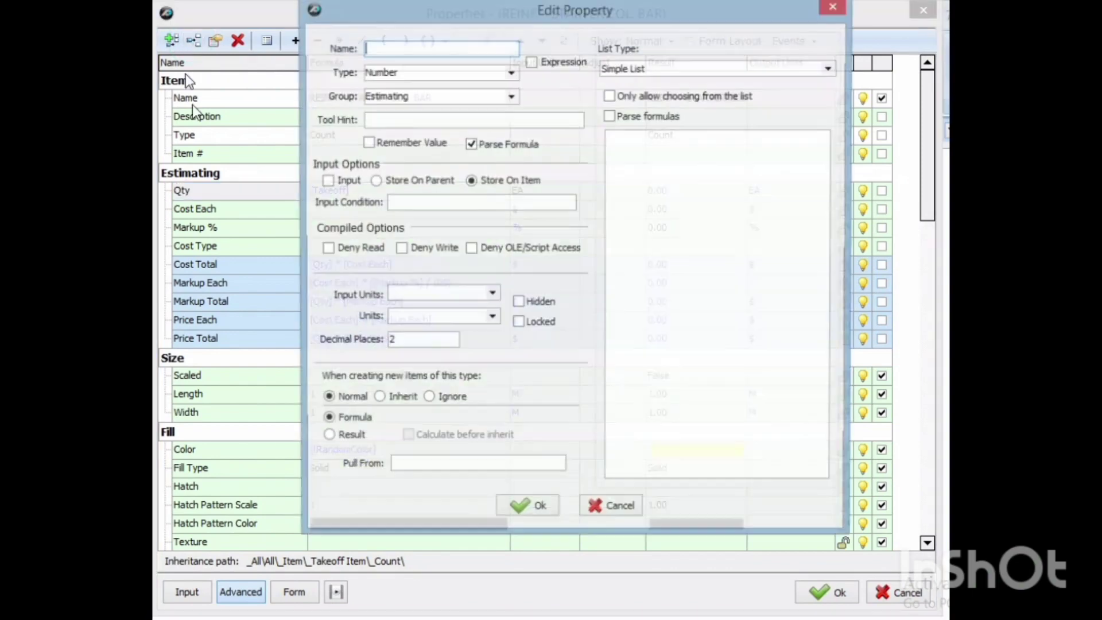
{"action": "left_click", "coordinate": [419, 51]}
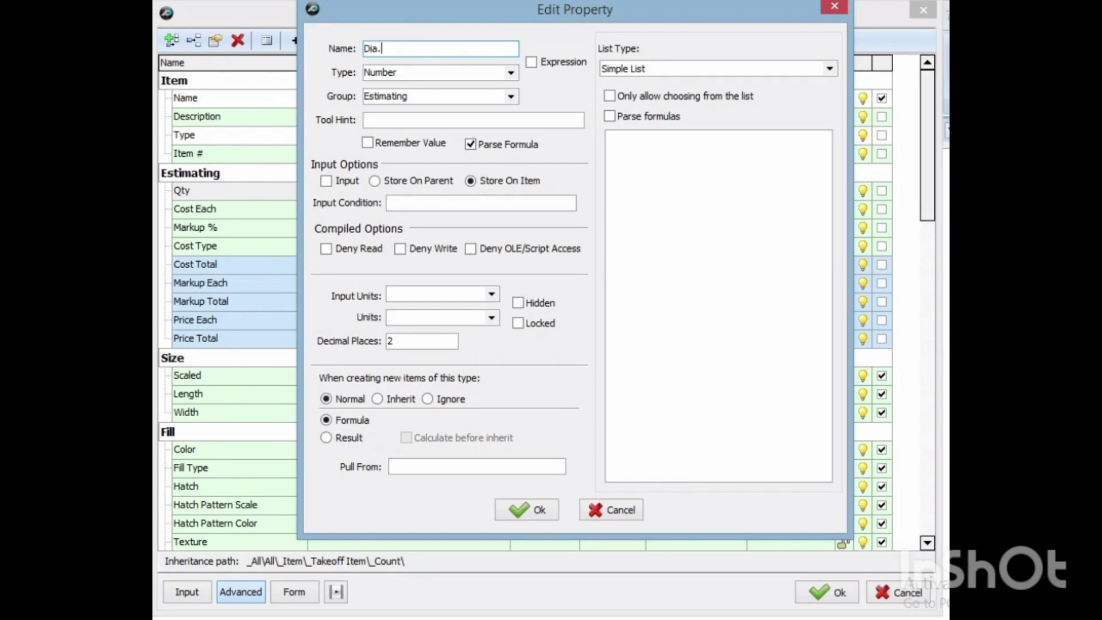
{"action": "left_click", "coordinate": [522, 517]}
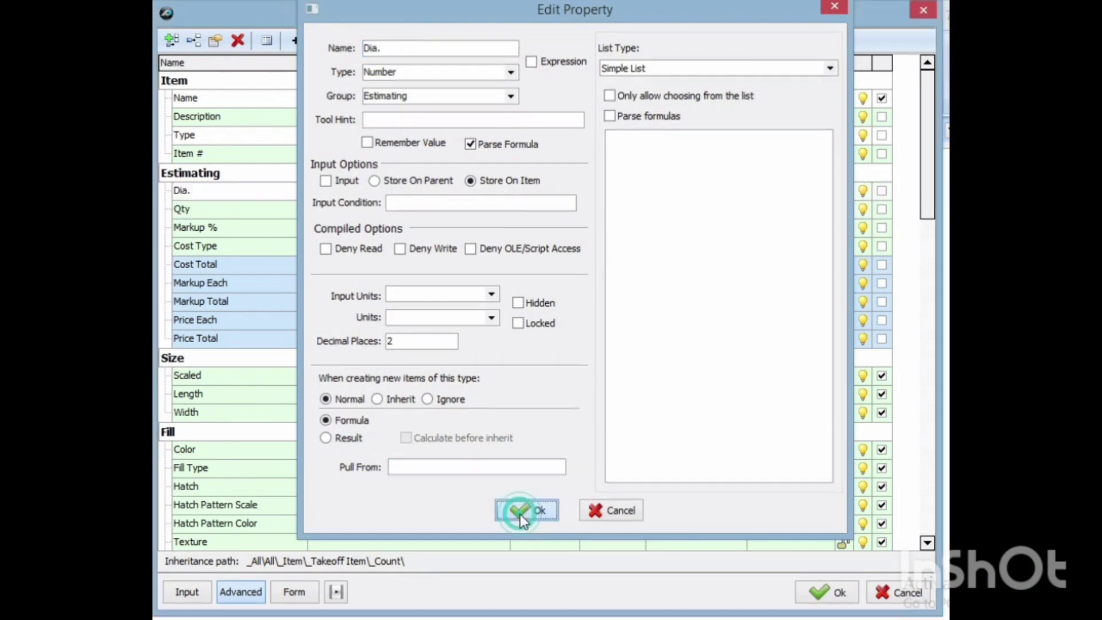
{"action": "left_click", "coordinate": [195, 194]}
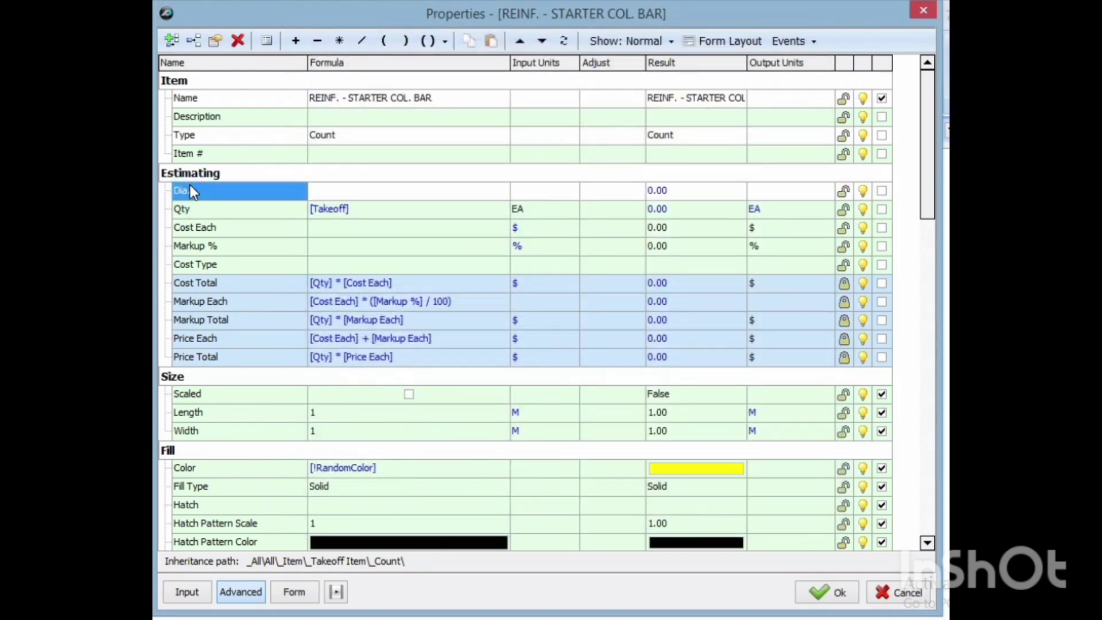
{"action": "left_click", "coordinate": [572, 190]}
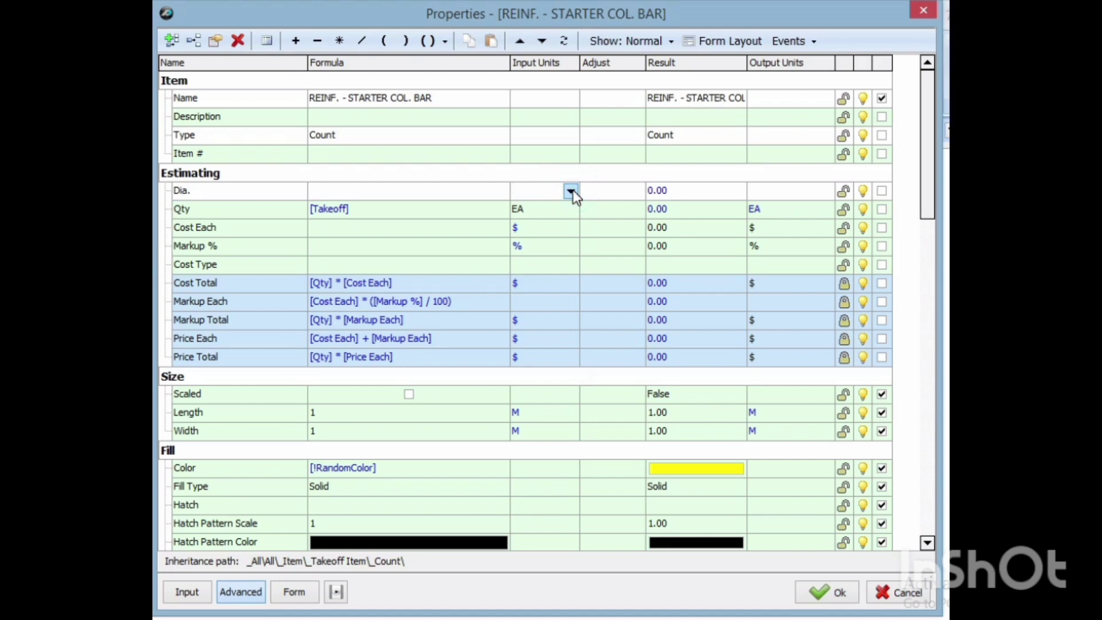
{"action": "left_click", "coordinate": [566, 191]}
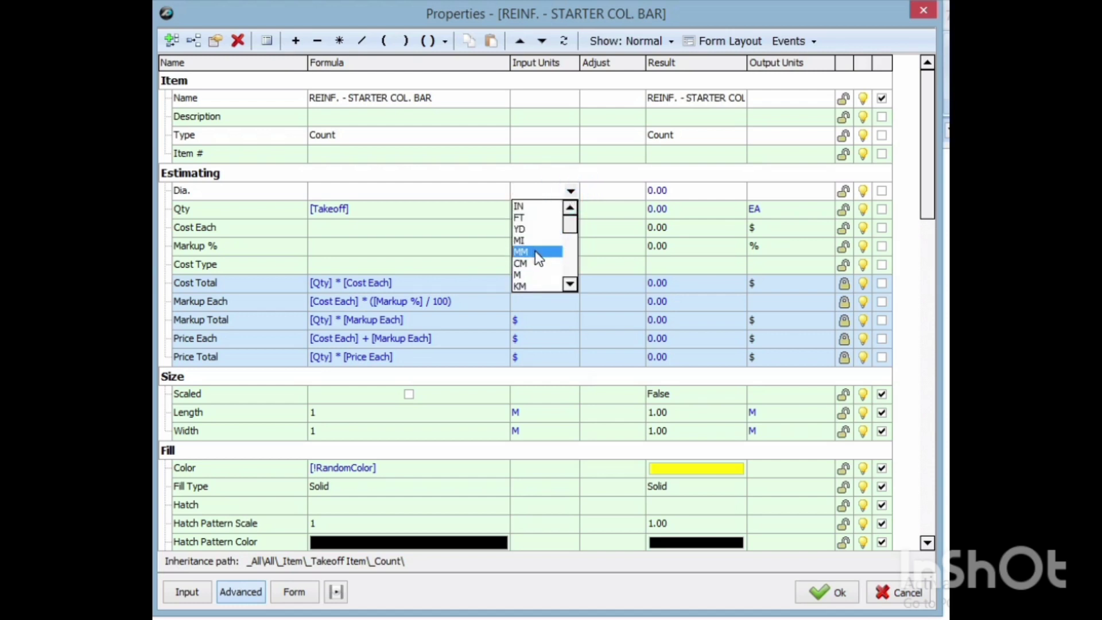
{"action": "left_click", "coordinate": [535, 251]}
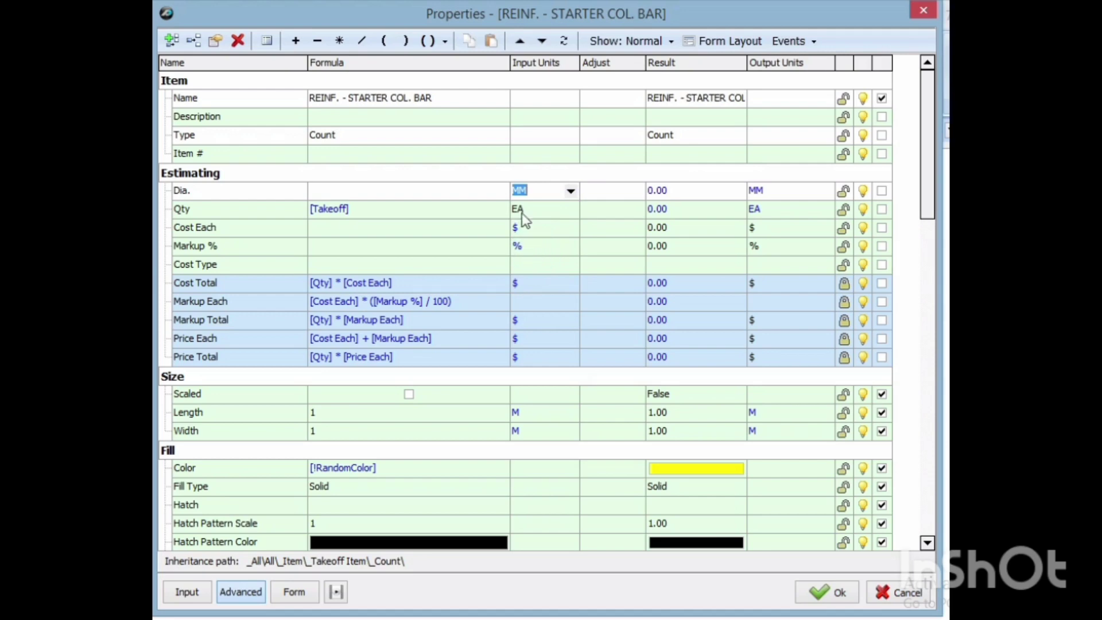
Give the Dia. property a simple list of 12, 16, 20 and 25, and choose 16 as its value.
{"action": "double_click", "coordinate": [292, 193]}
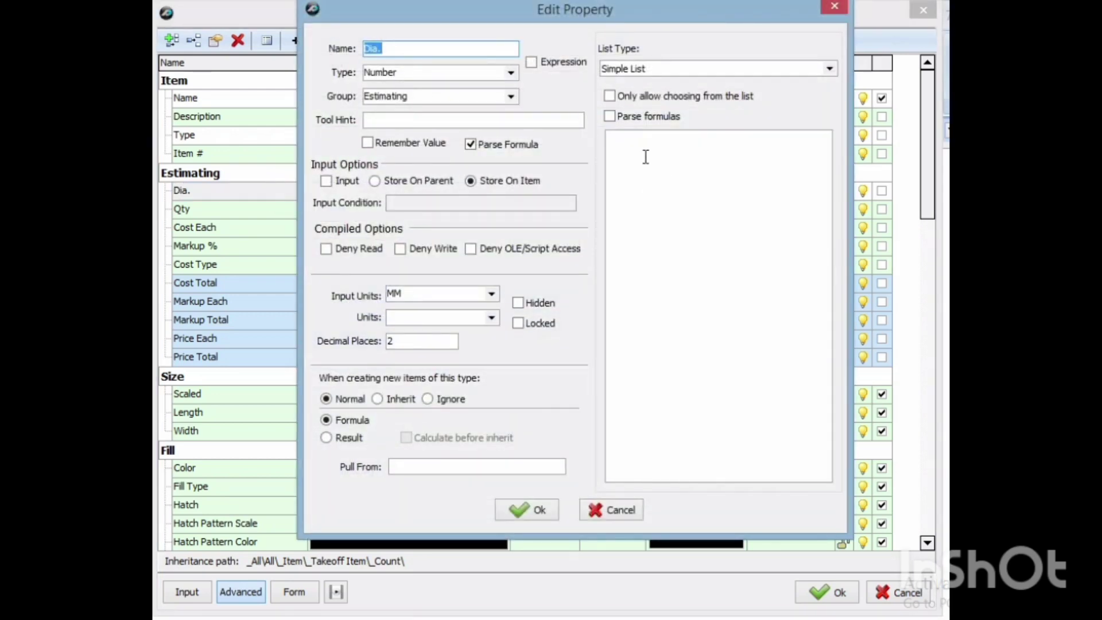
{"action": "left_click", "coordinate": [633, 152]}
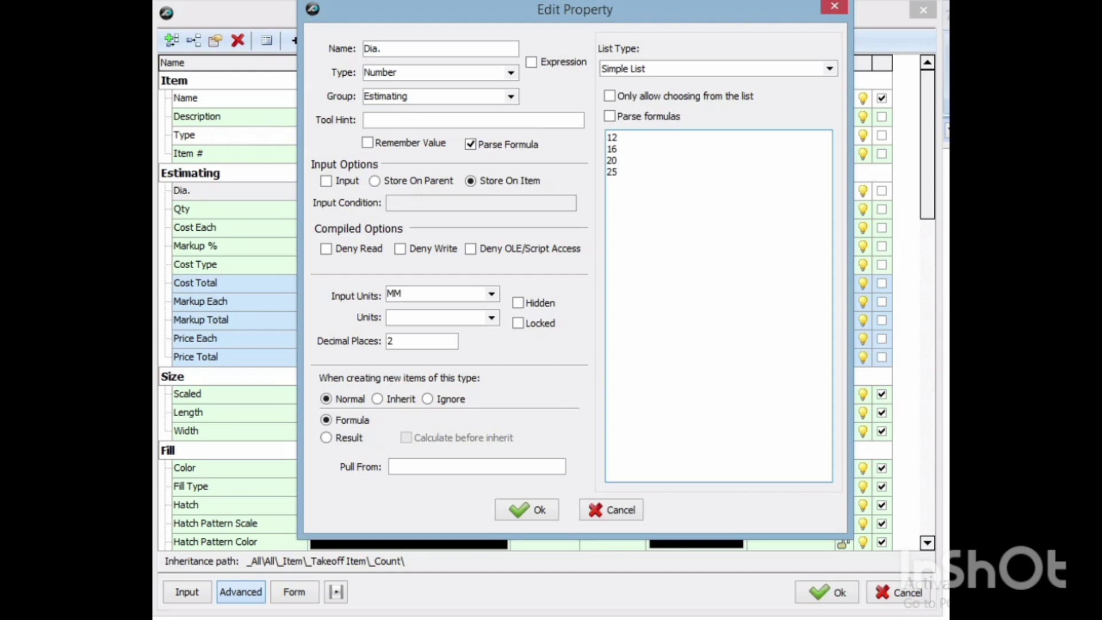
{"action": "left_click", "coordinate": [524, 509]}
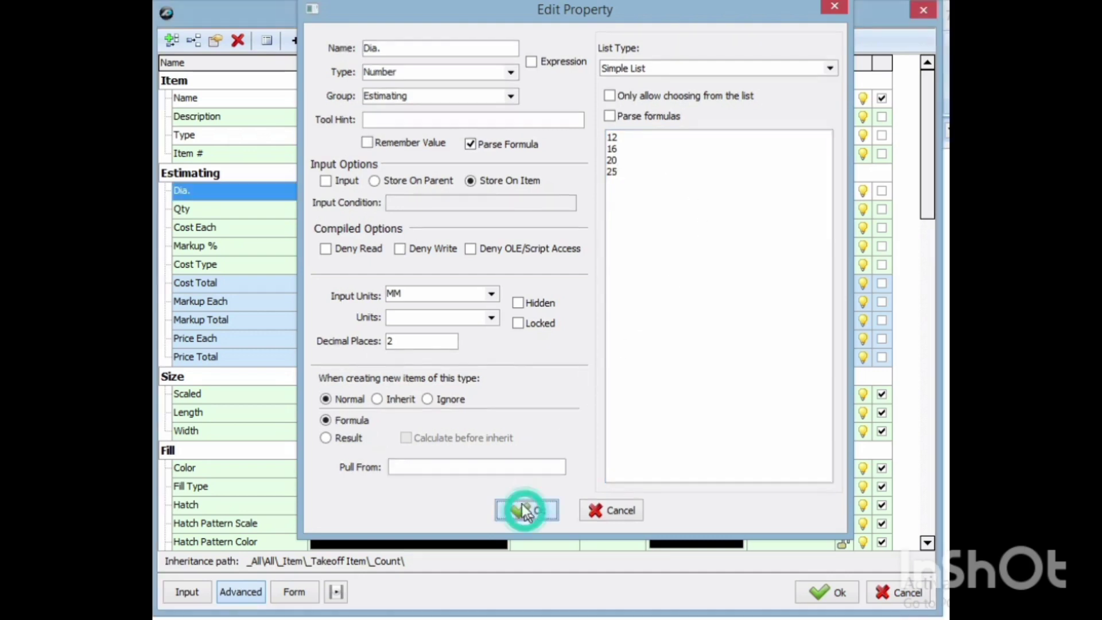
{"action": "left_click", "coordinate": [499, 190]}
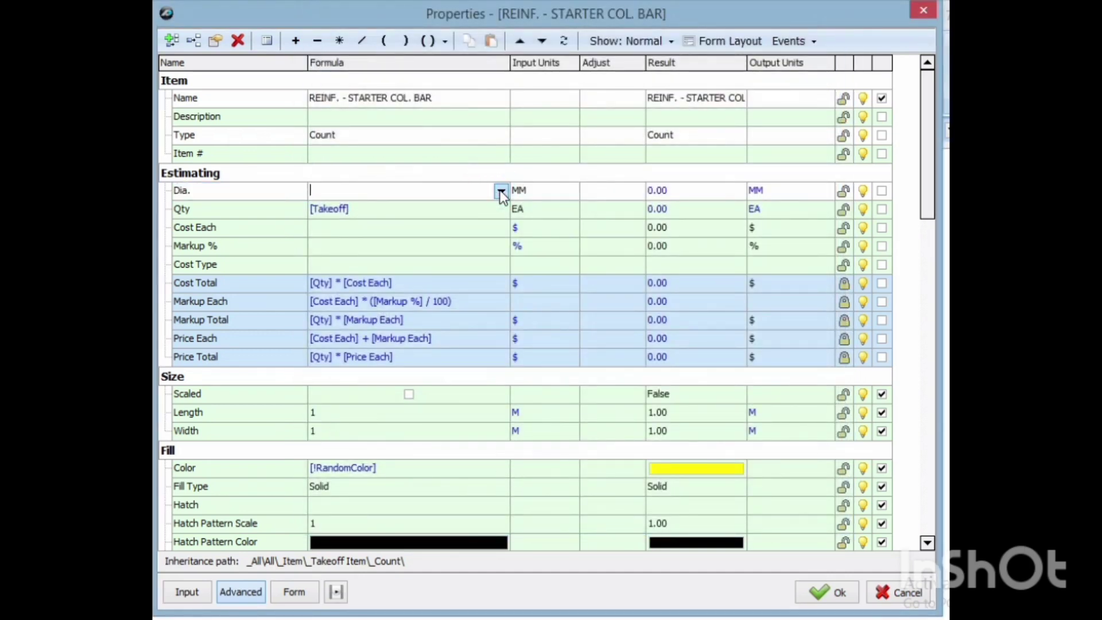
{"action": "left_click", "coordinate": [500, 191]}
{"action": "left_click", "coordinate": [351, 217]}
Start a new property above Dia. in the Estimating group and name it Bar weight.
{"action": "left_click", "coordinate": [227, 209]}
{"action": "left_click", "coordinate": [202, 195]}
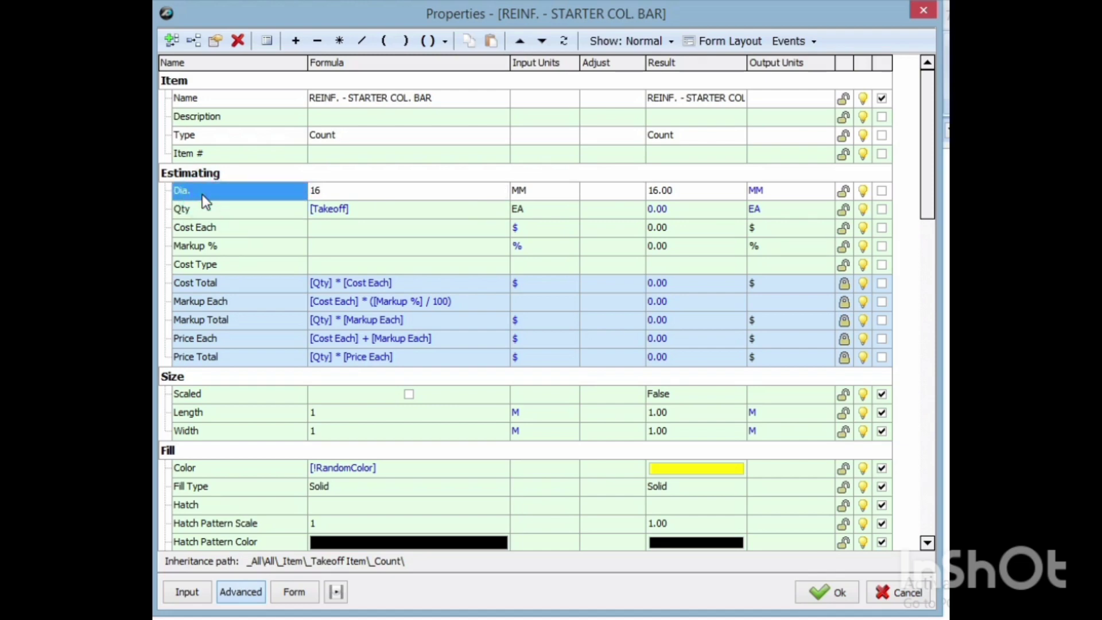
{"action": "left_click", "coordinate": [195, 41]}
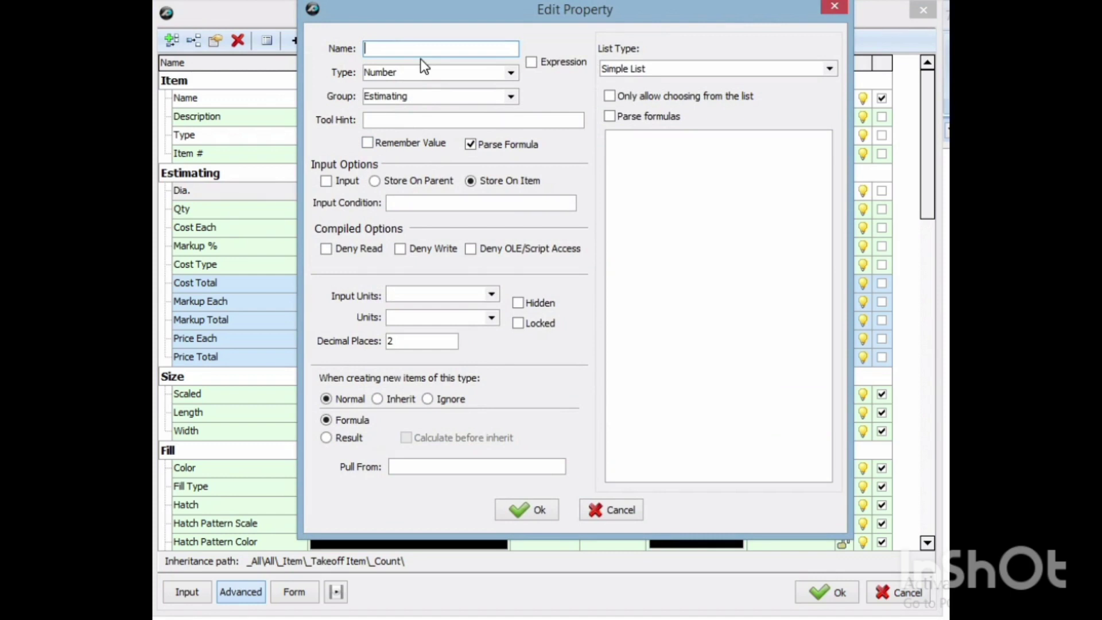
{"action": "type", "text": "Bar weight"}
Give the Bar weight property a simple list of 0.888, 1.578, 2.466 and 3.854, and choose 1.578 as its value.
{"action": "left_click", "coordinate": [648, 150]}
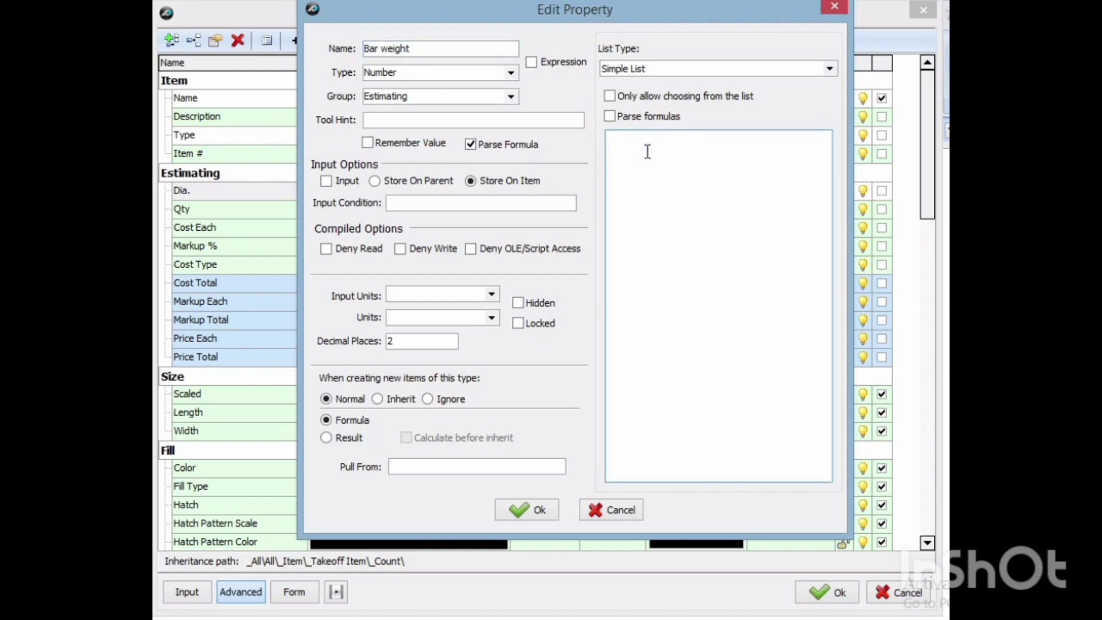
{"action": "type", "text": "0.888"}
{"action": "key", "text": "Return"}
{"action": "type", "text": "0"}
{"action": "key", "text": "BackSpace"}
{"action": "type", "text": "1.578"}
{"action": "key", "text": "Return"}
{"action": "type", "text": "2.466"}
{"action": "key", "text": "Return"}
{"action": "type", "text": "3."}
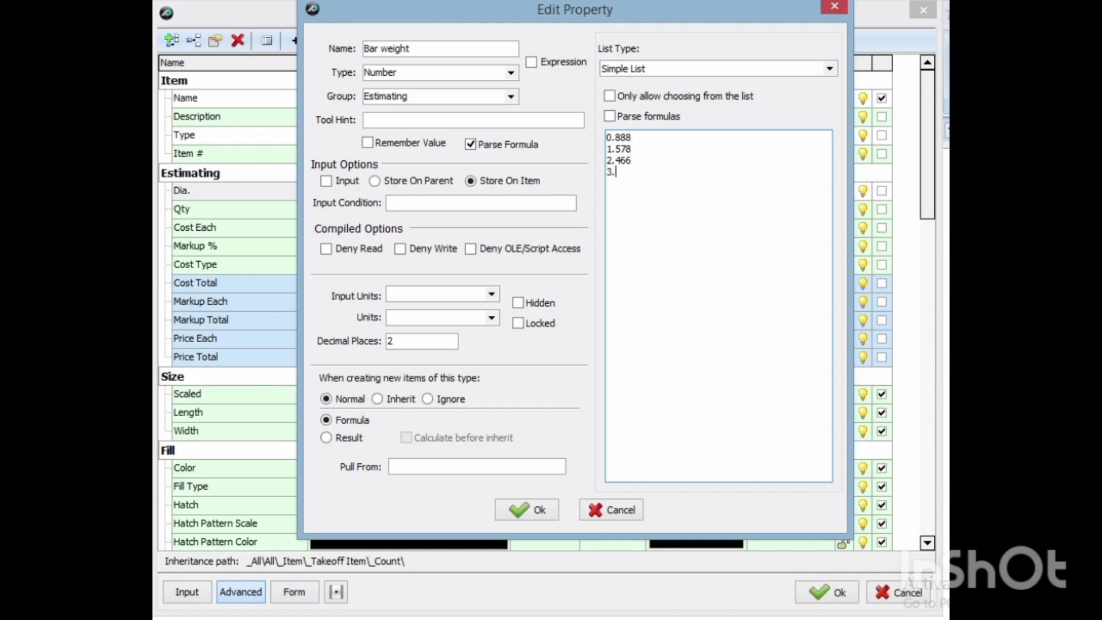
{"action": "type", "text": "854"}
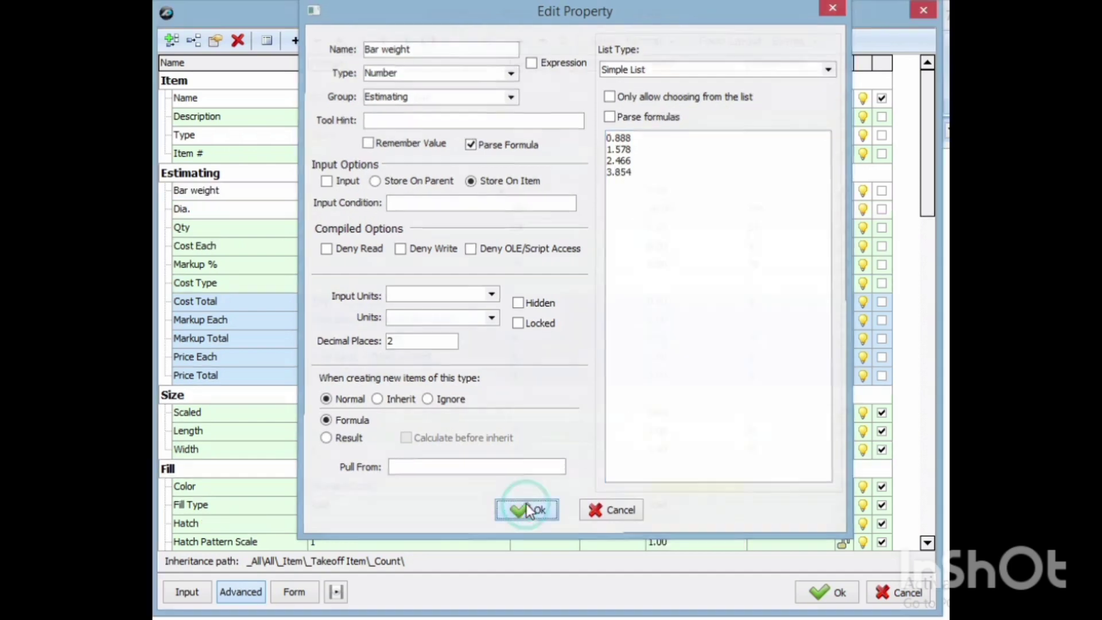
{"action": "left_click", "coordinate": [527, 509]}
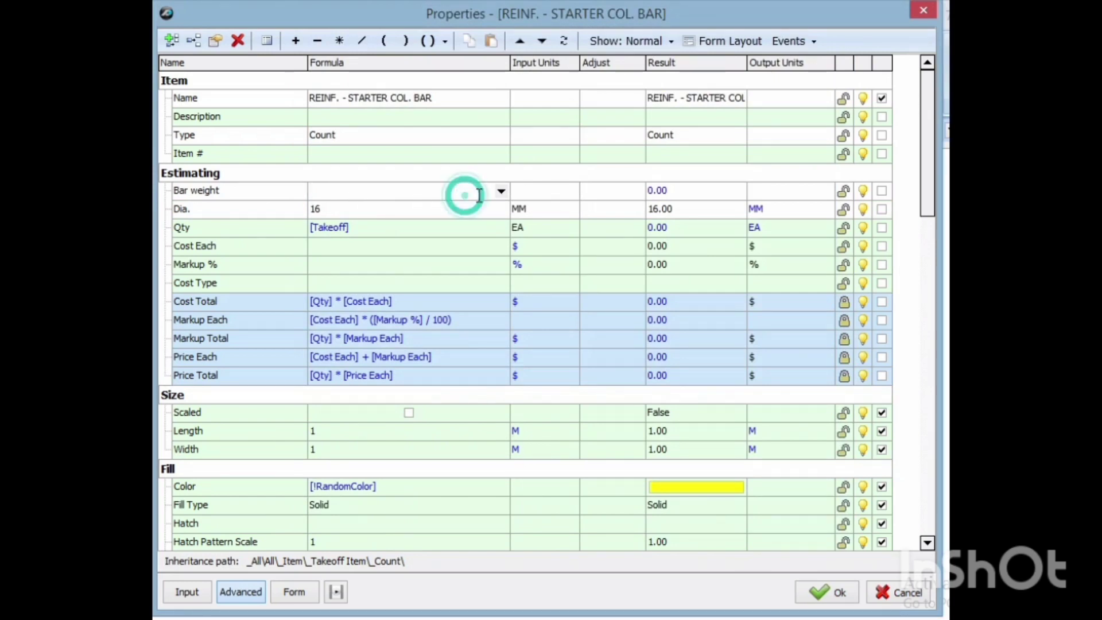
{"action": "left_click", "coordinate": [500, 191]}
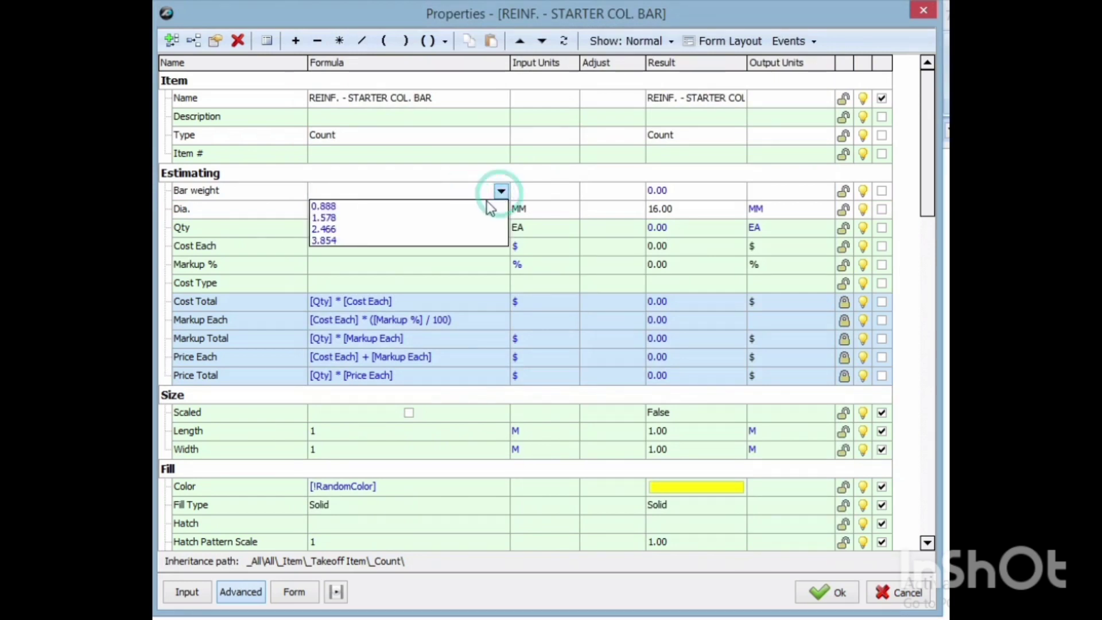
{"action": "left_click", "coordinate": [412, 219]}
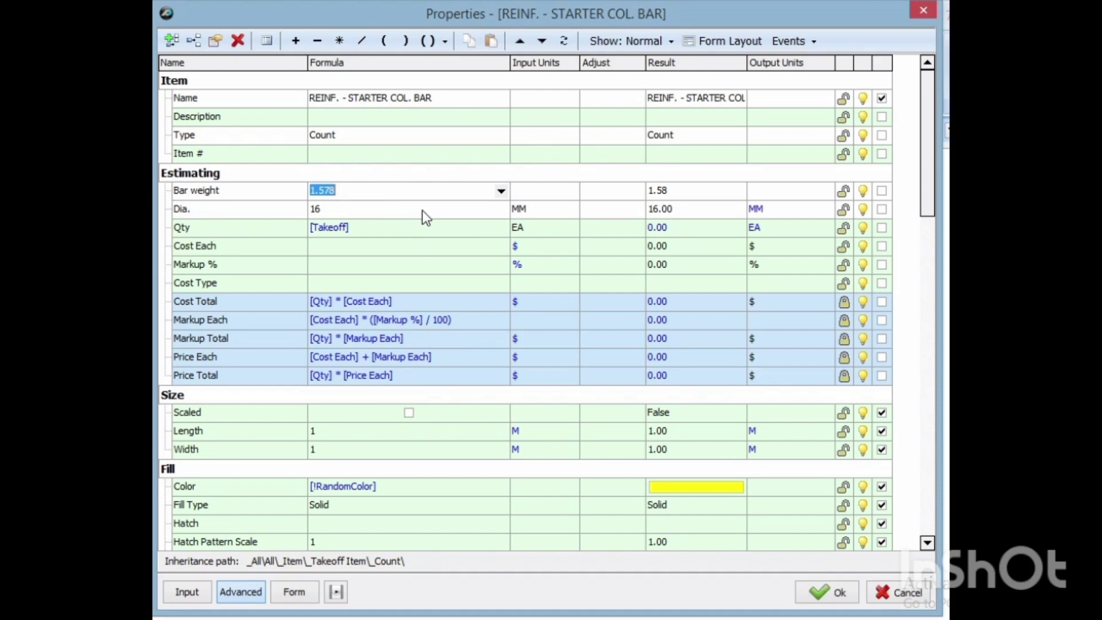
Insert a Bar Nrs property in the Estimating group with a simple list of 4, 6 and 8, and choose 4 as its value.
{"action": "left_click", "coordinate": [233, 213]}
{"action": "left_click", "coordinate": [195, 40]}
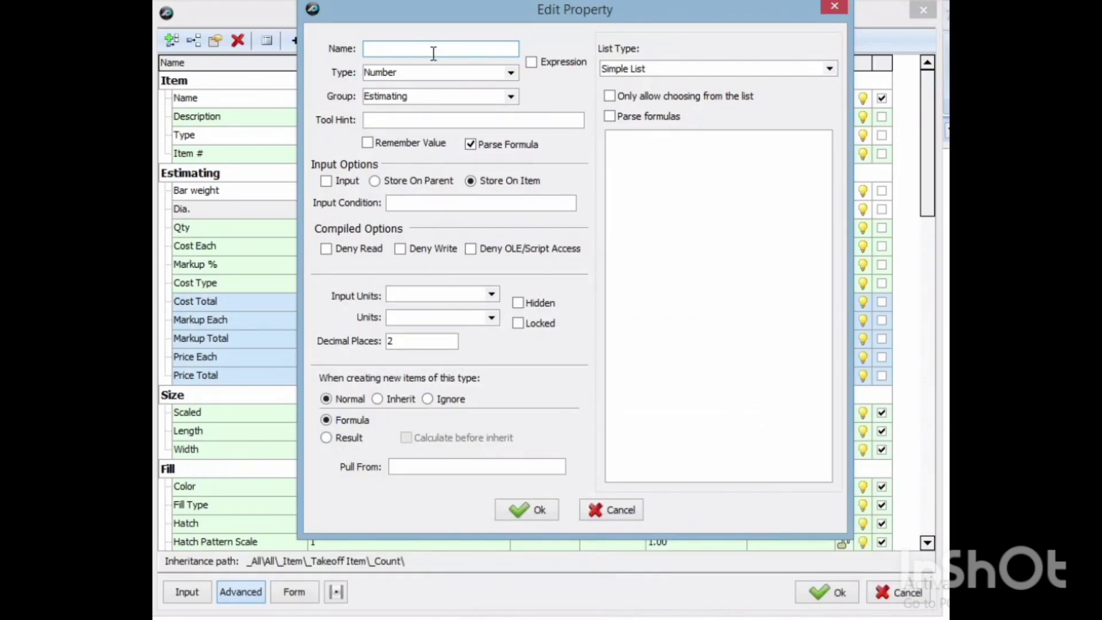
{"action": "type", "text": "Bar Nrs"}
{"action": "left_click", "coordinate": [654, 152]}
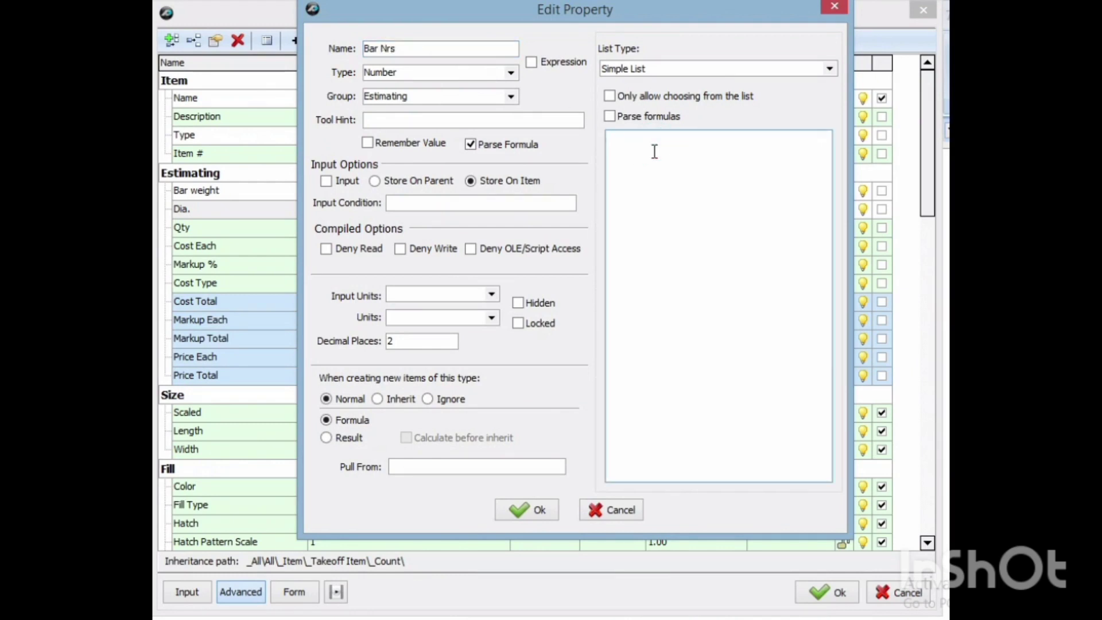
{"action": "type", "text": "4"}
{"action": "key", "text": "Return"}
{"action": "type", "text": "6"}
{"action": "key", "text": "Return"}
{"action": "type", "text": "8"}
{"action": "left_click", "coordinate": [530, 509]}
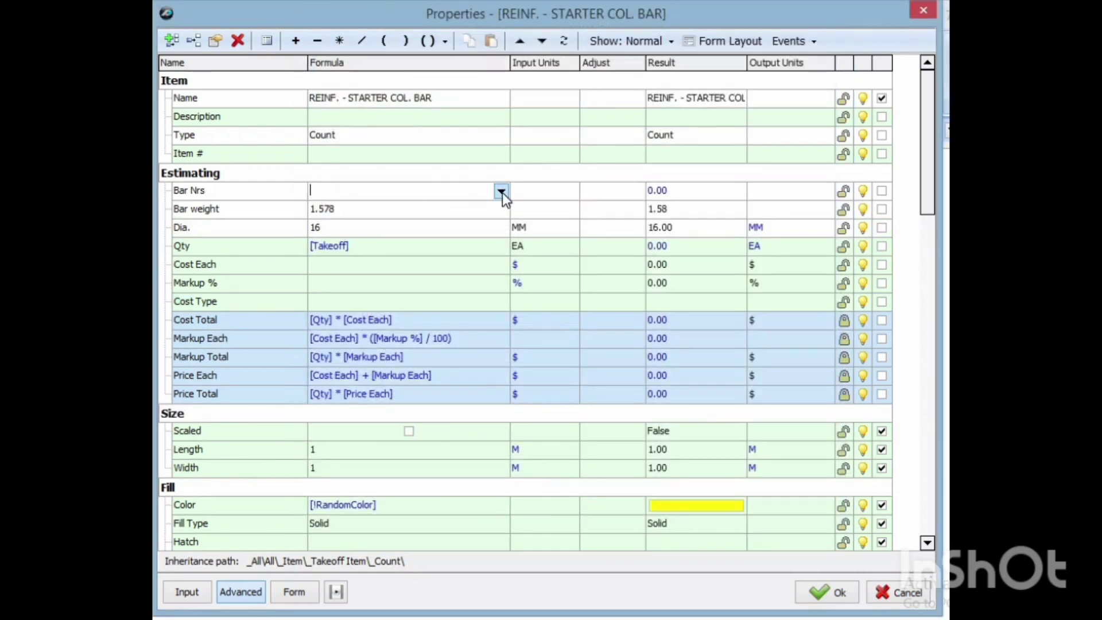
{"action": "left_click", "coordinate": [502, 192]}
{"action": "left_click", "coordinate": [377, 207]}
Set the input units of the Bar weight property to KG.
{"action": "left_click", "coordinate": [520, 211]}
{"action": "type", "text": "Kg"}
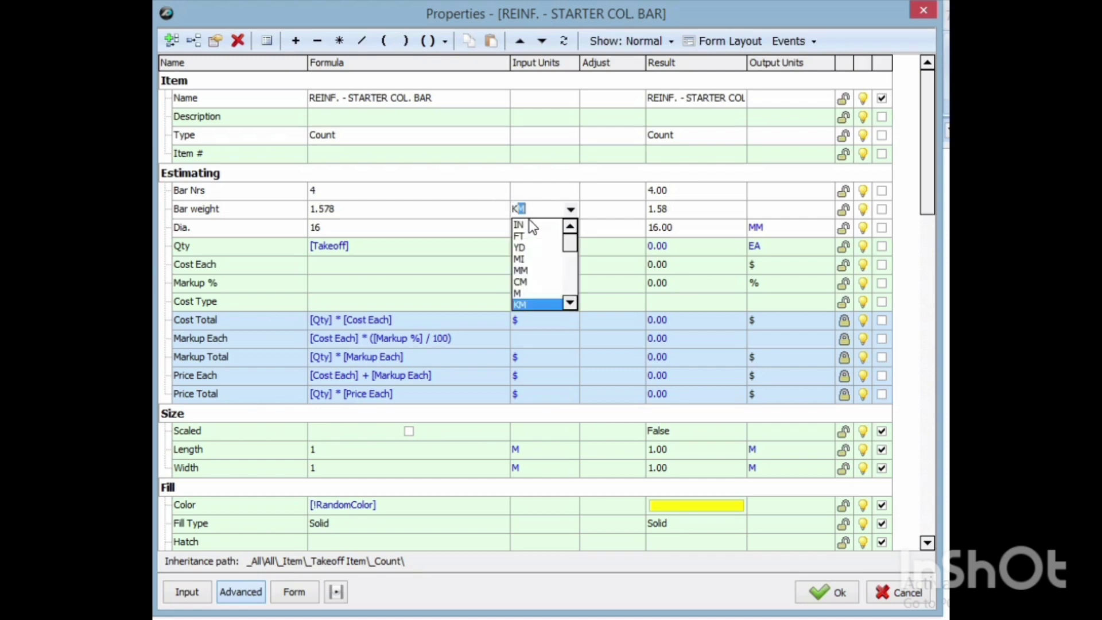
{"action": "key", "text": "BackSpace"}
{"action": "type", "text": "G"}
Set the input units of the Bar Nrs property to EA.
{"action": "left_click", "coordinate": [533, 189]}
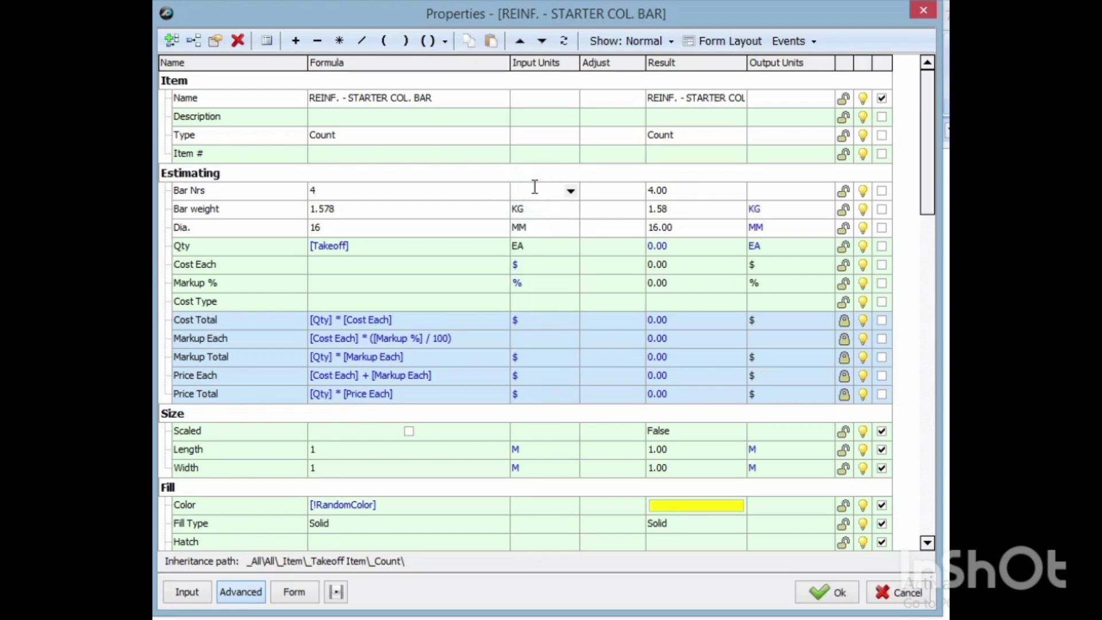
{"action": "left_click", "coordinate": [570, 190]}
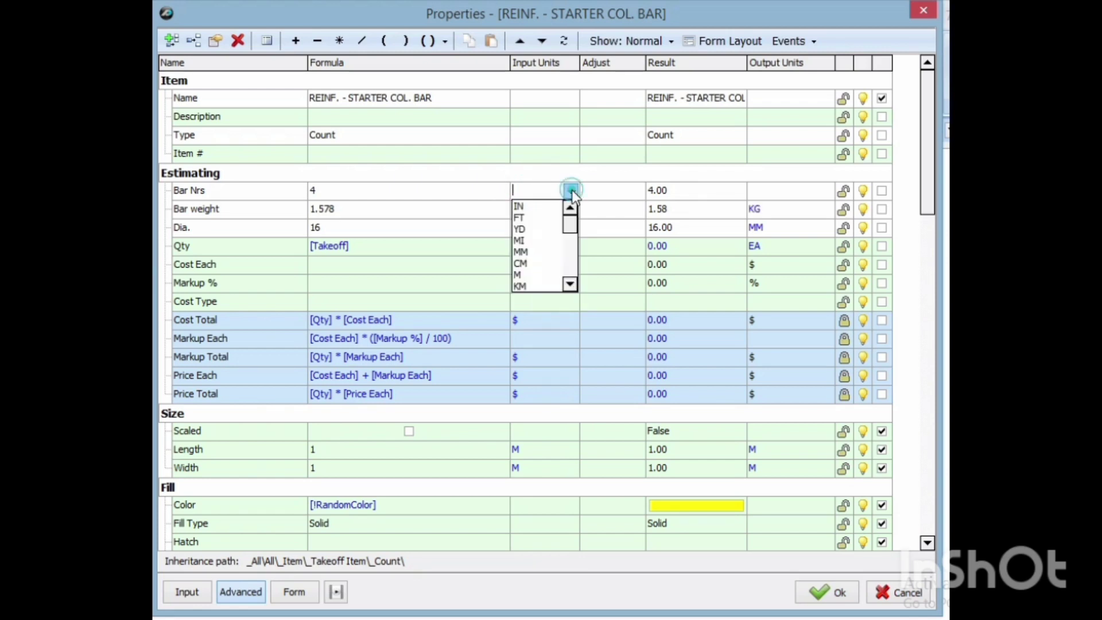
{"action": "scroll", "coordinate": [527, 246], "scroll_direction": "down", "scroll_amount": 3}
{"action": "scroll", "coordinate": [527, 246], "scroll_direction": "up", "scroll_amount": 2}
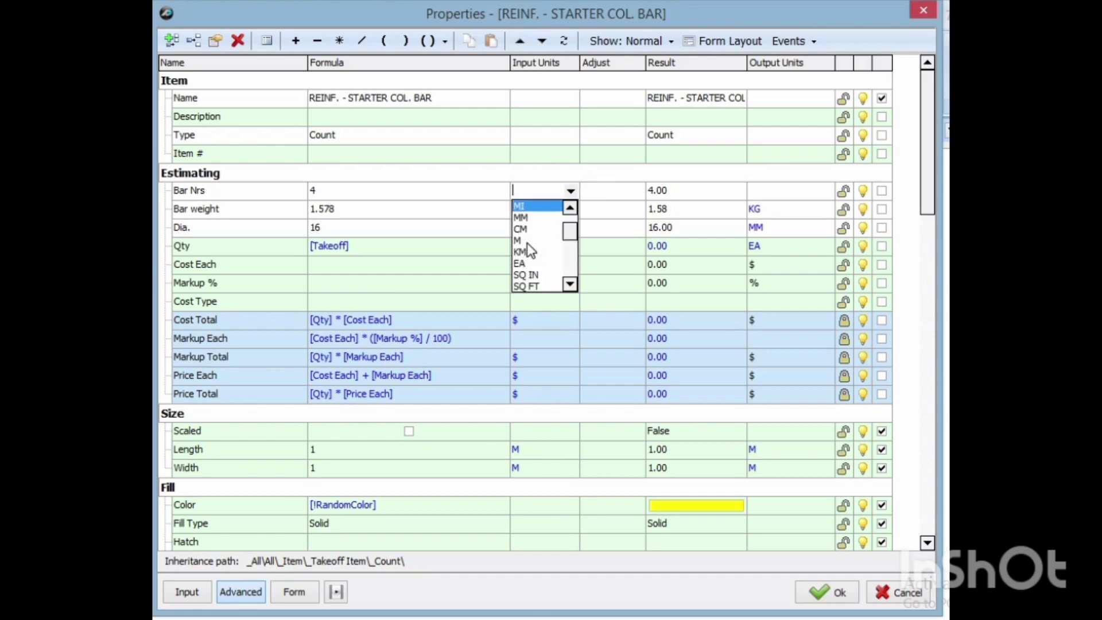
{"action": "scroll", "coordinate": [527, 244], "scroll_direction": "down", "scroll_amount": 1}
{"action": "left_click", "coordinate": [528, 227]}
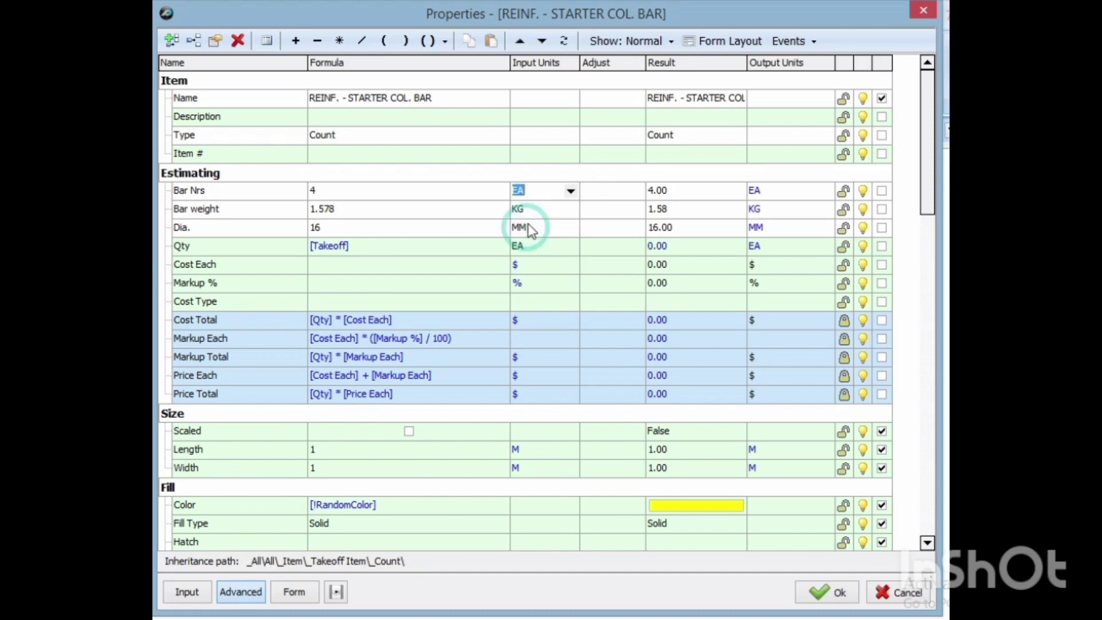
Insert a number property named Projection in the Estimating group and set its input units to M.
{"action": "left_click", "coordinate": [207, 230]}
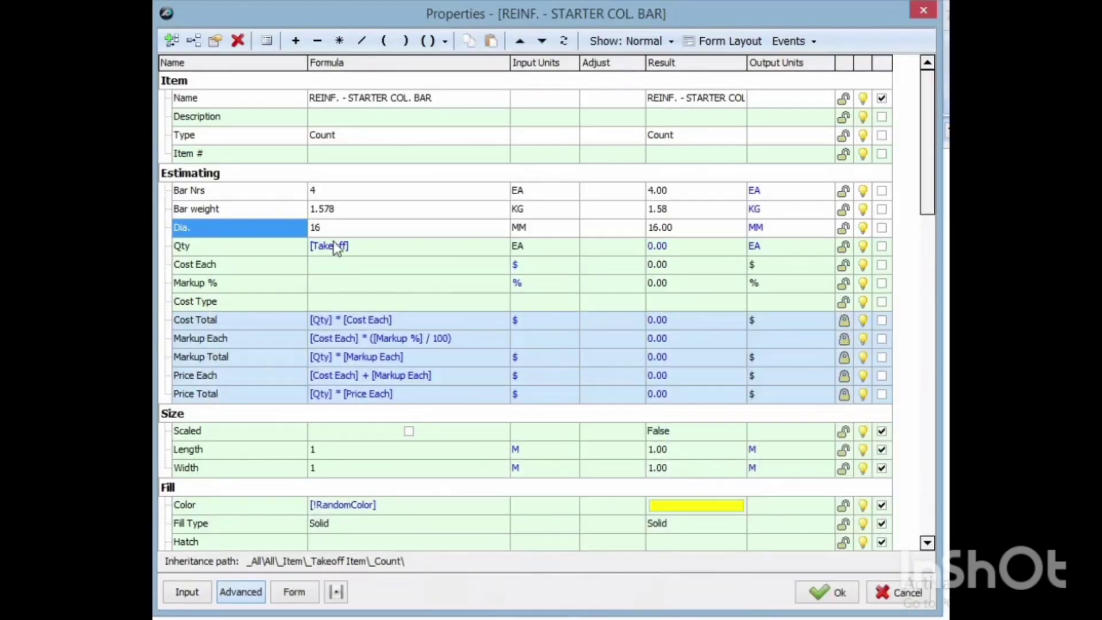
{"action": "left_click", "coordinate": [259, 190]}
{"action": "left_click", "coordinate": [243, 227]}
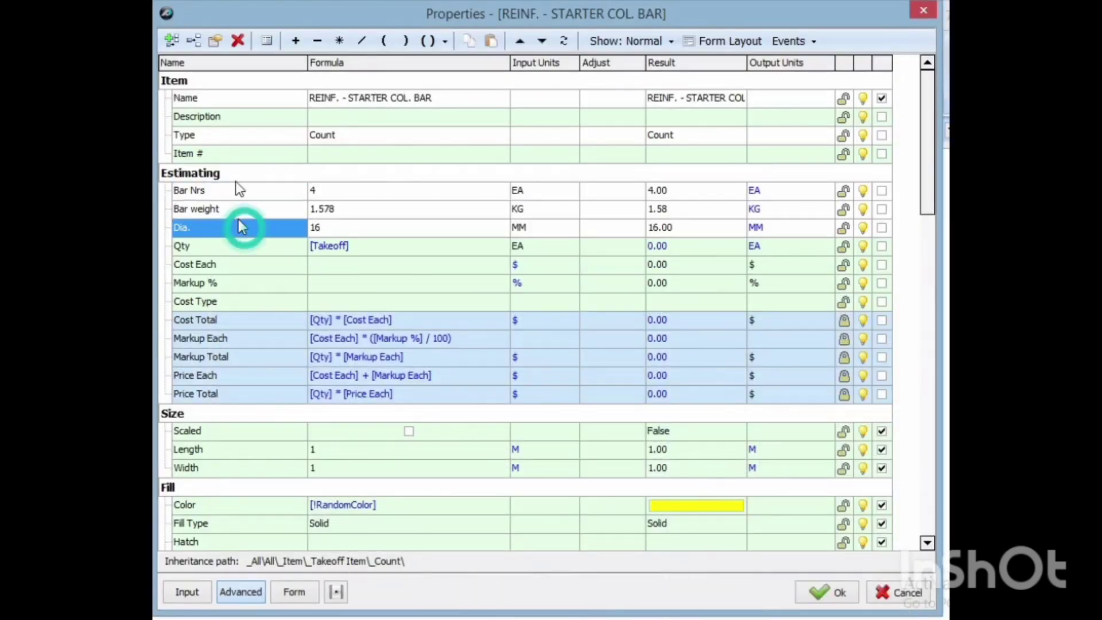
{"action": "left_click", "coordinate": [197, 42]}
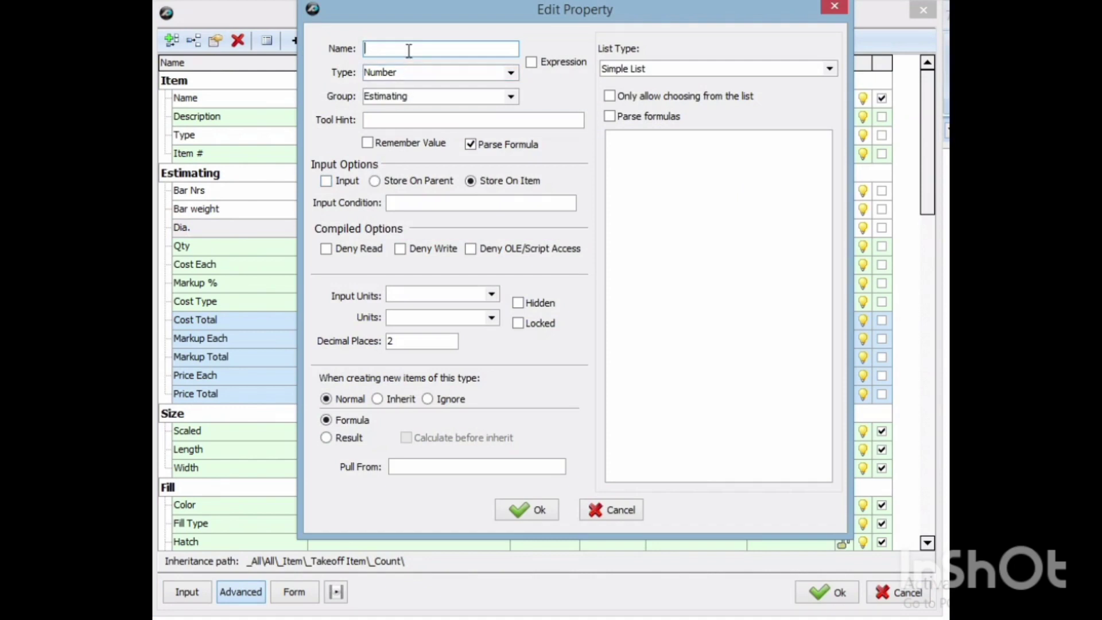
{"action": "type", "text": "Ba"}
{"action": "key", "text": "BackSpace"}
{"action": "key", "text": "BackSpace"}
{"action": "type", "text": "Projection"}
{"action": "left_click", "coordinate": [529, 509]}
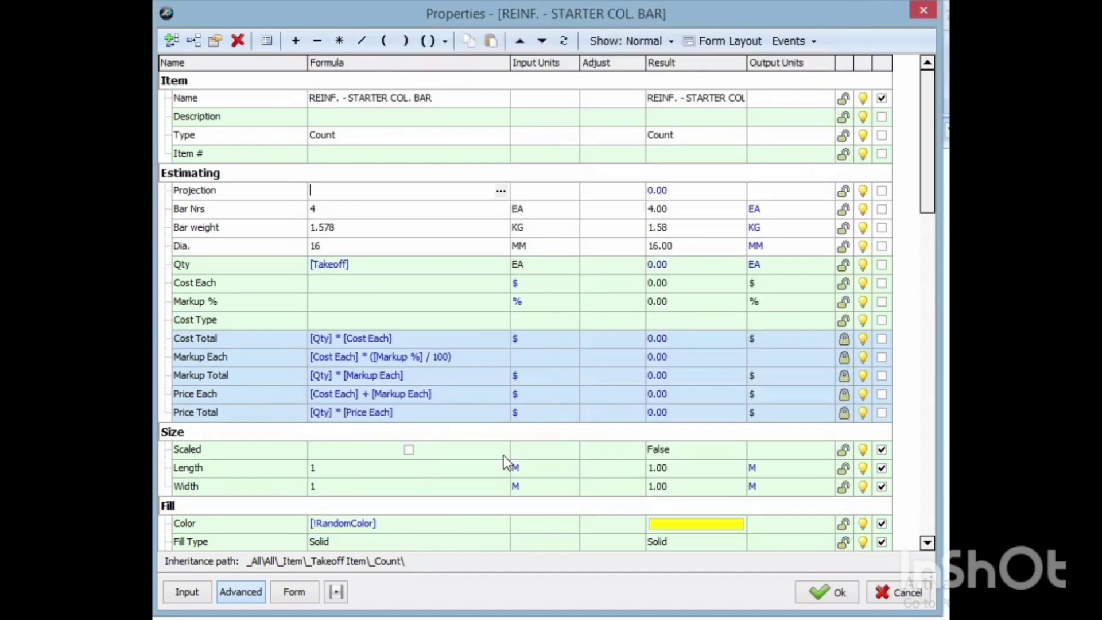
{"action": "left_click", "coordinate": [566, 192]}
{"action": "left_click", "coordinate": [568, 191]}
{"action": "left_click", "coordinate": [535, 276]}
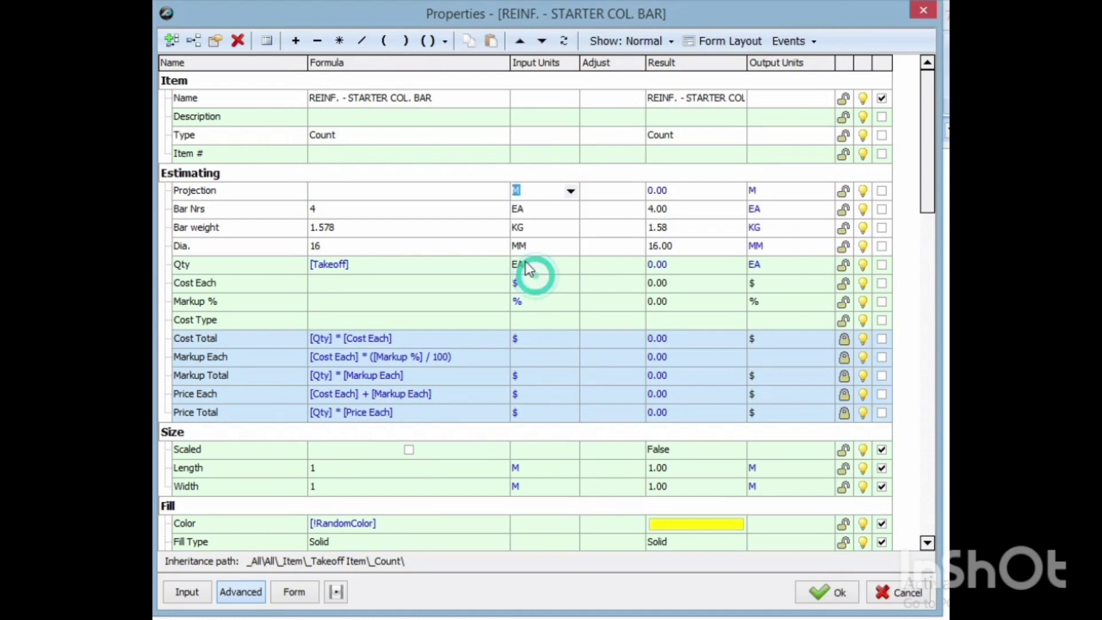
Insert a number property named FDN. ht in the Estimating group and set its input units to M.
{"action": "left_click", "coordinate": [220, 194]}
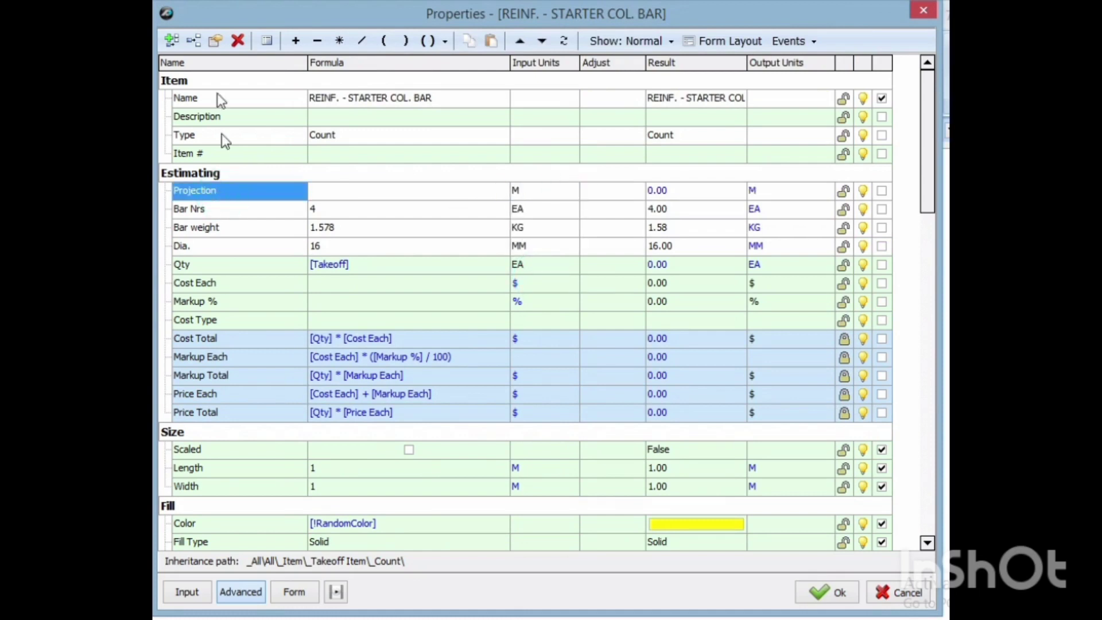
{"action": "left_click", "coordinate": [197, 43]}
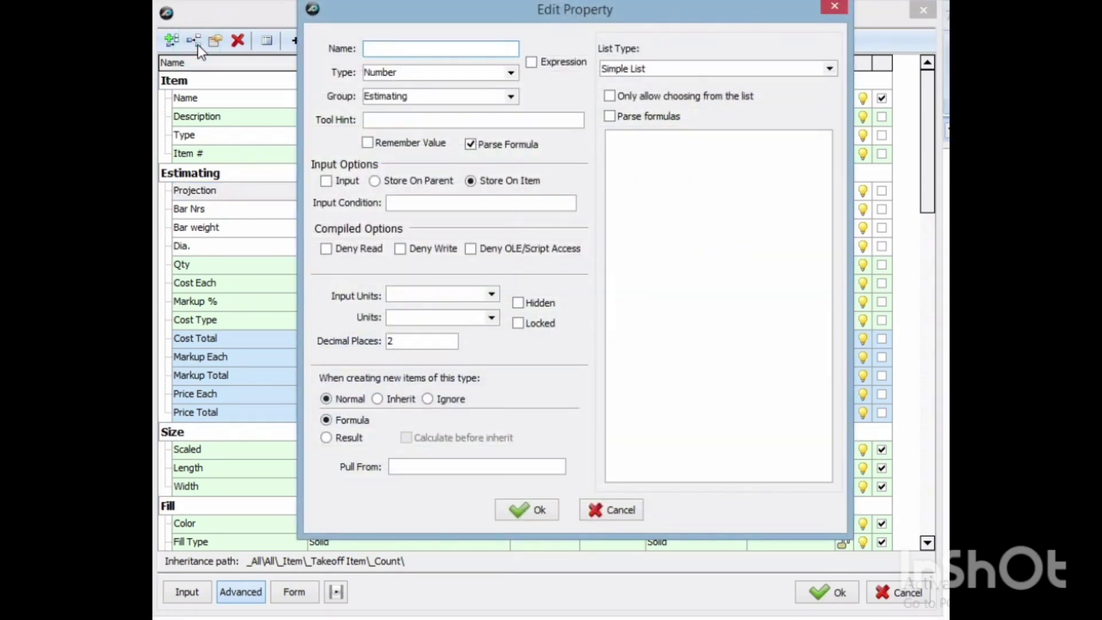
{"action": "type", "text": "FDN> ht"}
{"action": "key", "text": "BackSpace"}
{"action": "type", "text": "."}
{"action": "left_click", "coordinate": [510, 504]}
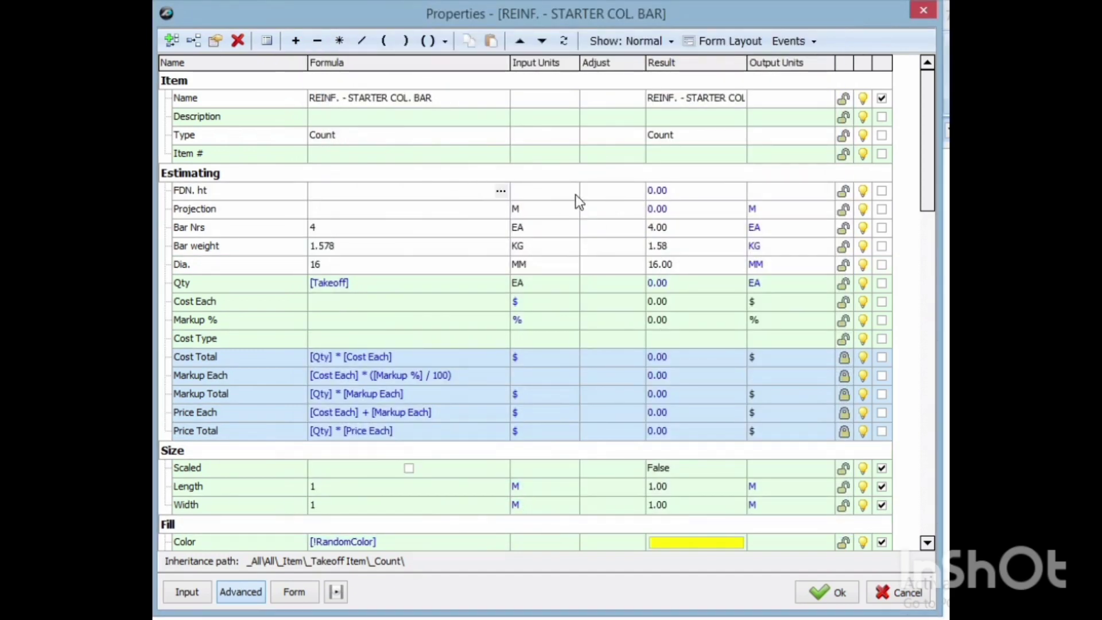
{"action": "left_click", "coordinate": [575, 194]}
{"action": "left_click", "coordinate": [571, 192]}
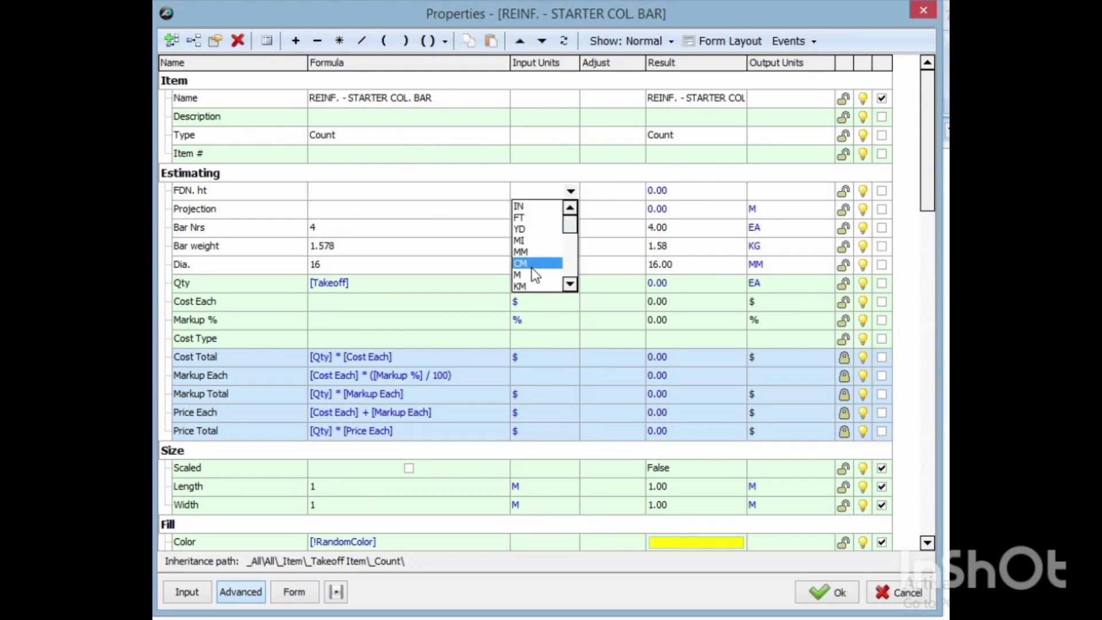
{"action": "left_click", "coordinate": [534, 274]}
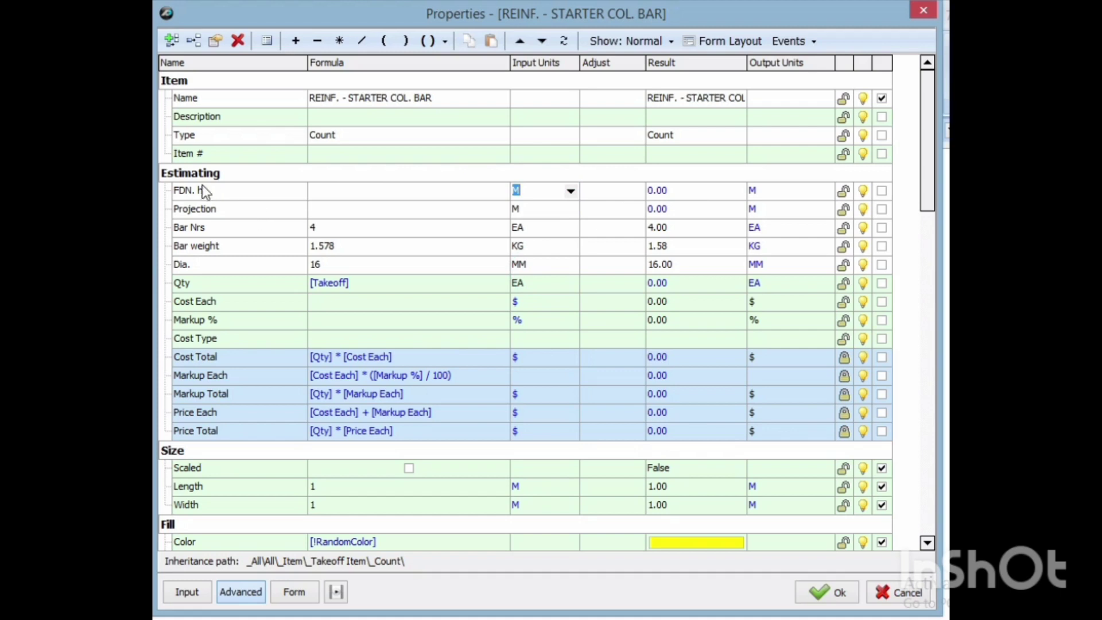
Insert a number property named Col. base in the Estimating group and set its input units to M.
{"action": "left_click", "coordinate": [214, 198]}
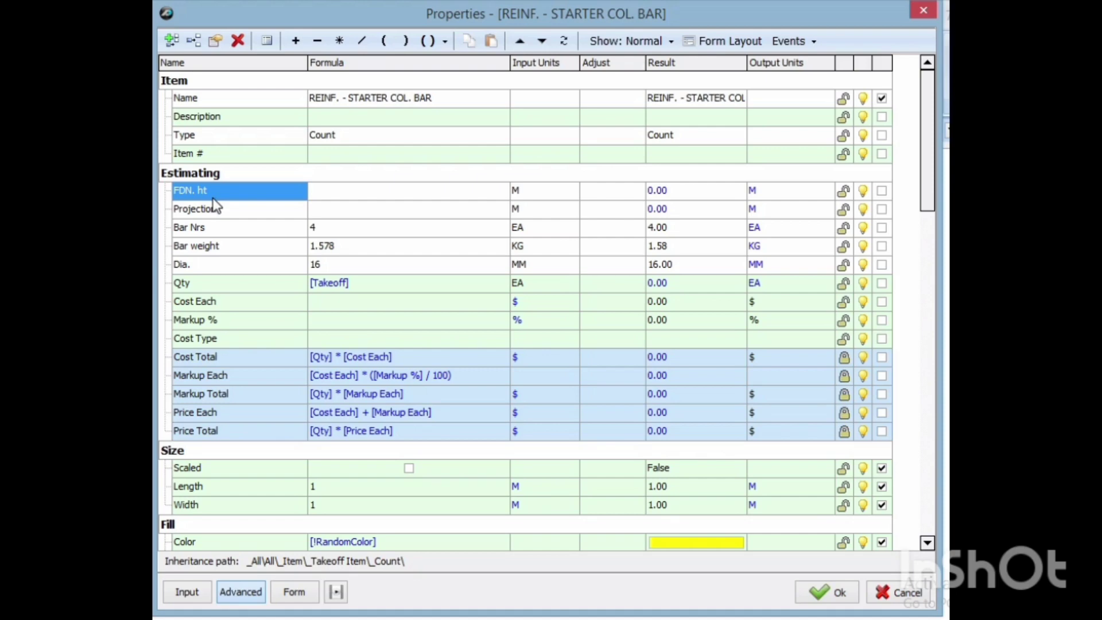
{"action": "left_click", "coordinate": [196, 41]}
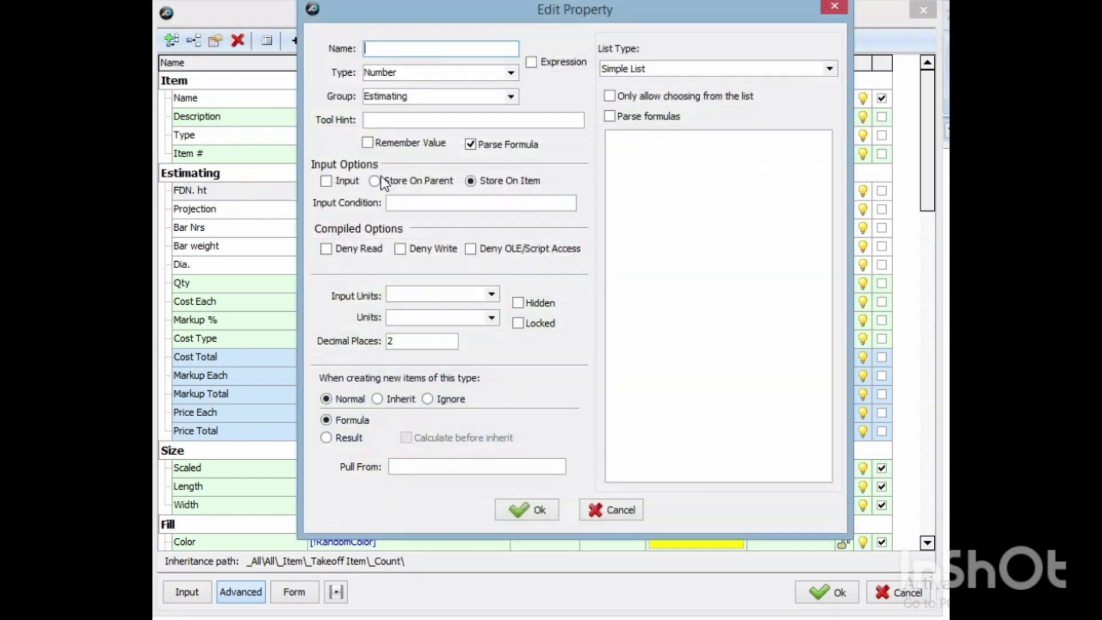
{"action": "type", "text": "Co"}
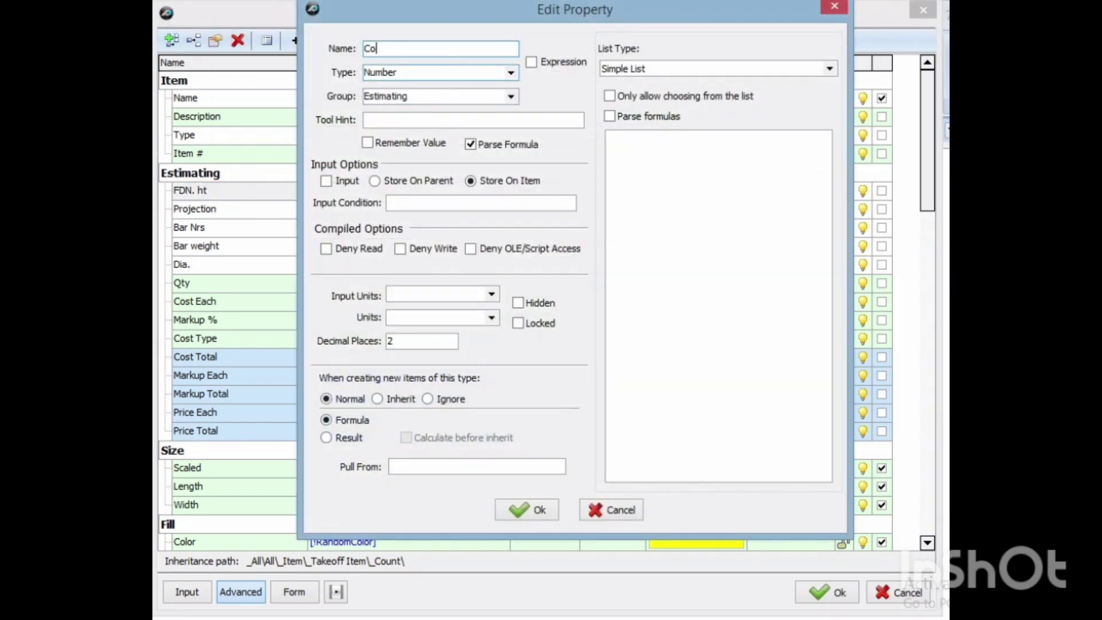
{"action": "type", "text": "l. base"}
{"action": "left_click", "coordinate": [526, 509]}
{"action": "left_click", "coordinate": [547, 191]}
{"action": "left_click", "coordinate": [571, 190]}
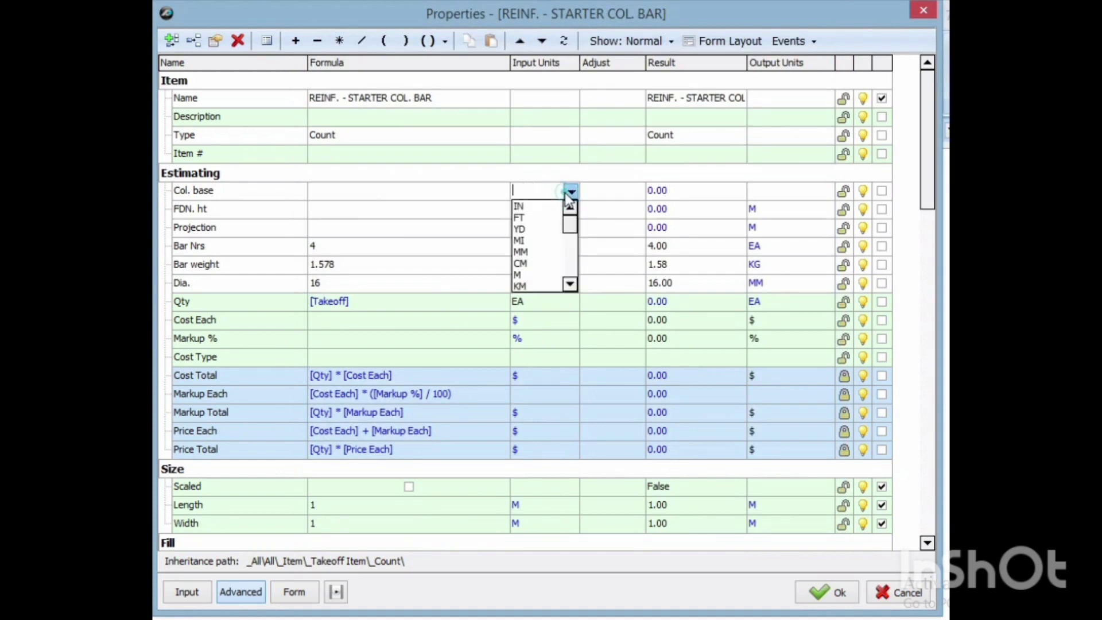
{"action": "left_click", "coordinate": [523, 274]}
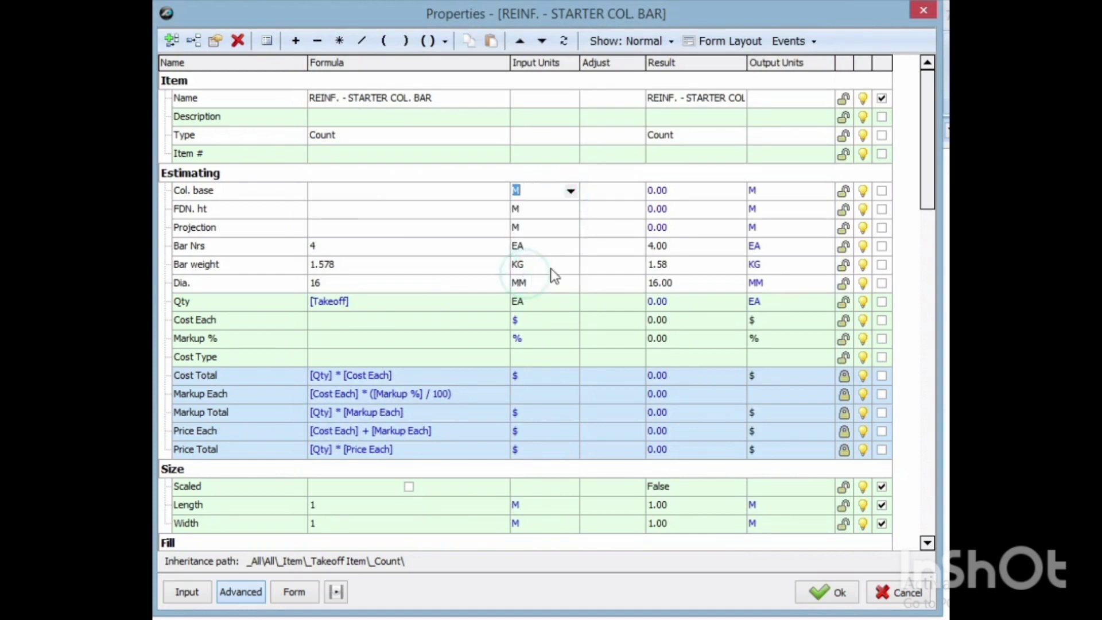
Insert a number property named Base cover in the Estimating group and set its input units to M.
{"action": "left_click", "coordinate": [213, 195]}
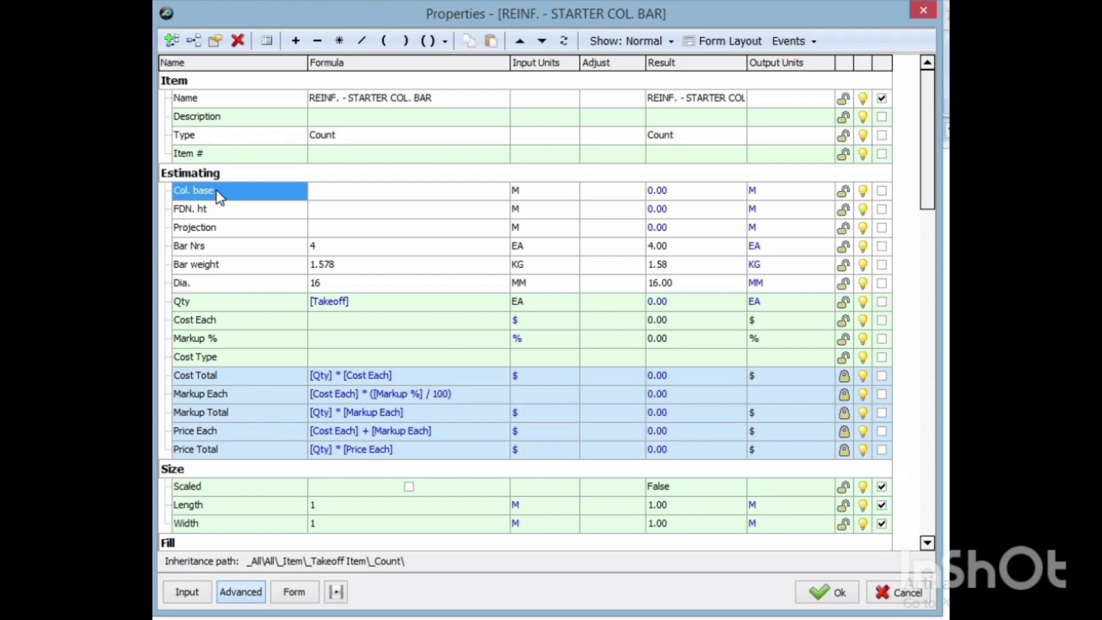
{"action": "left_click", "coordinate": [195, 40]}
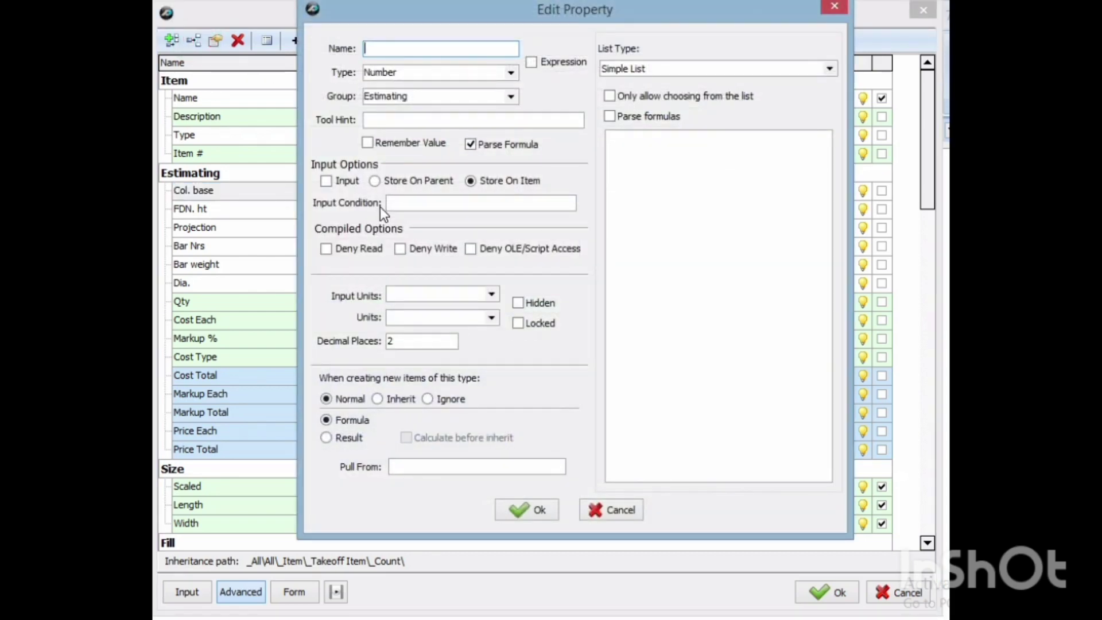
{"action": "type", "text": "Base cover"}
{"action": "left_click", "coordinate": [528, 510]}
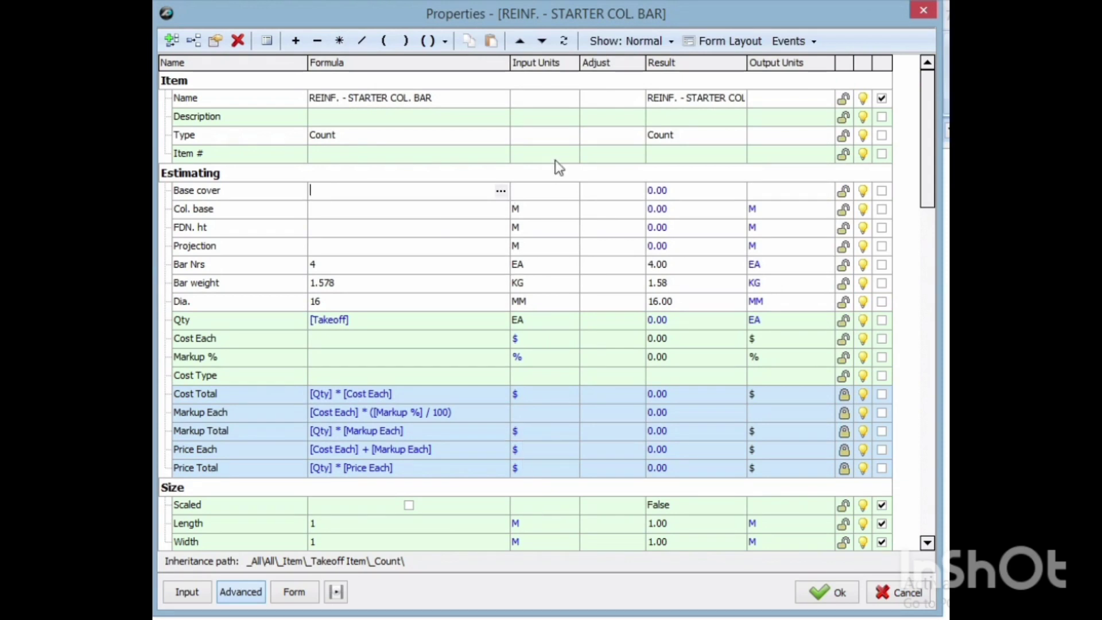
{"action": "left_click", "coordinate": [573, 191]}
{"action": "left_click", "coordinate": [569, 198]}
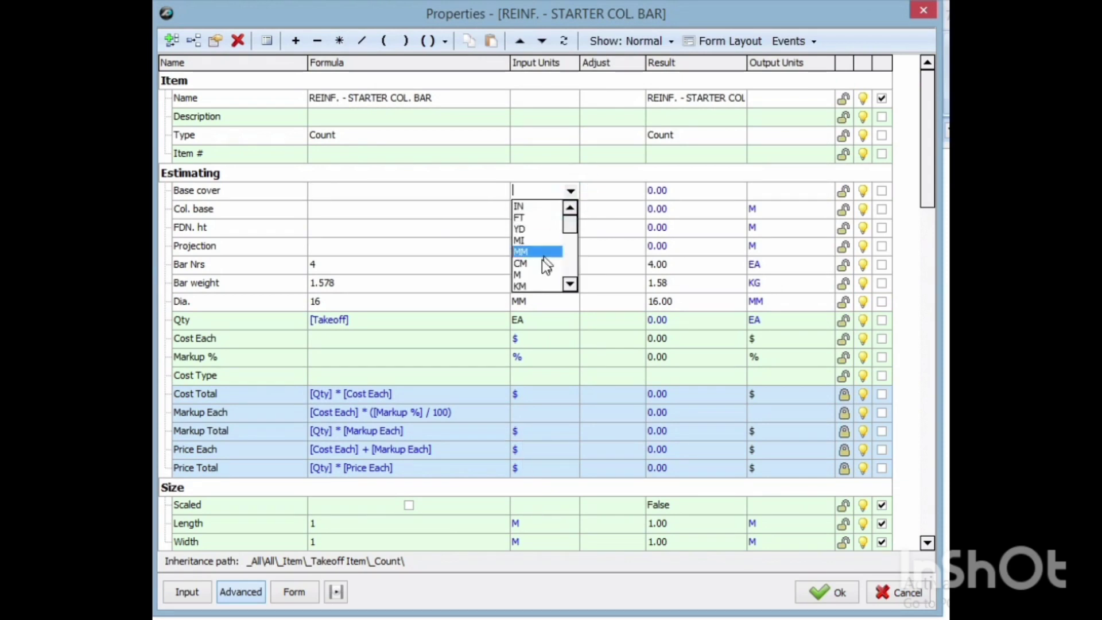
{"action": "left_click", "coordinate": [536, 277]}
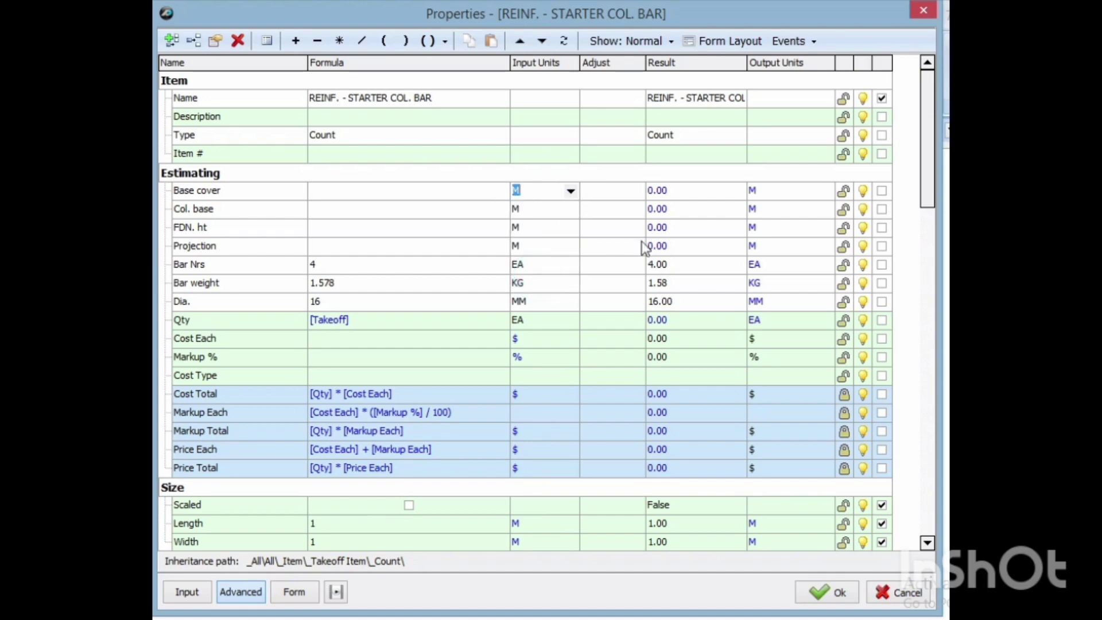
Insert a number property named Hor. bend in the Estimating group and set its input units to M.
{"action": "left_click", "coordinate": [218, 191]}
{"action": "left_click", "coordinate": [193, 40]}
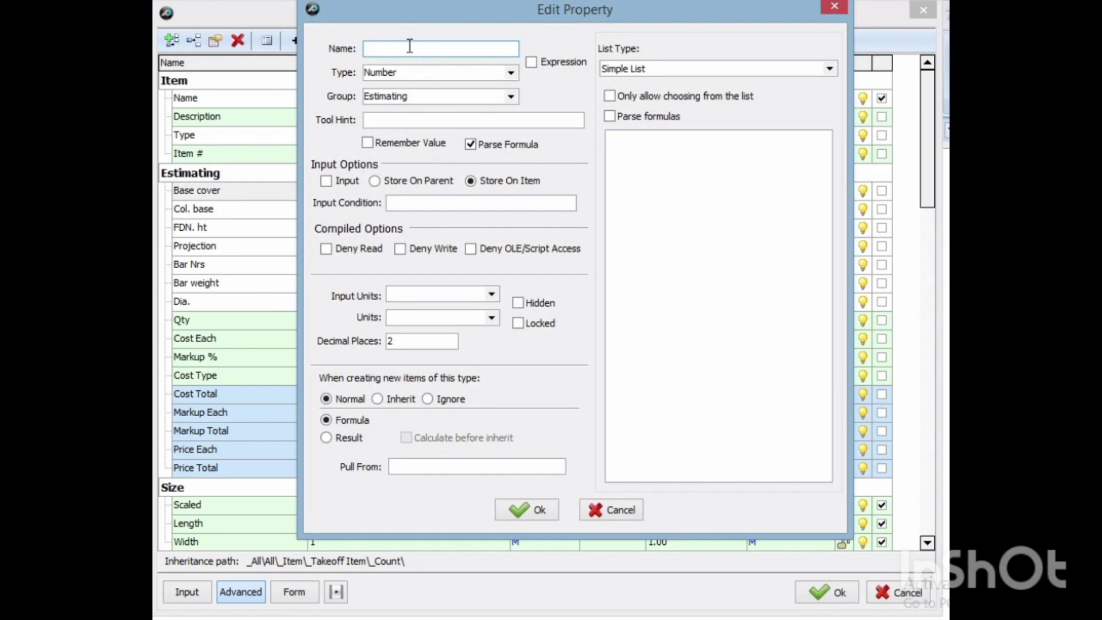
{"action": "type", "text": "Hor. bend"}
{"action": "left_click", "coordinate": [523, 509]}
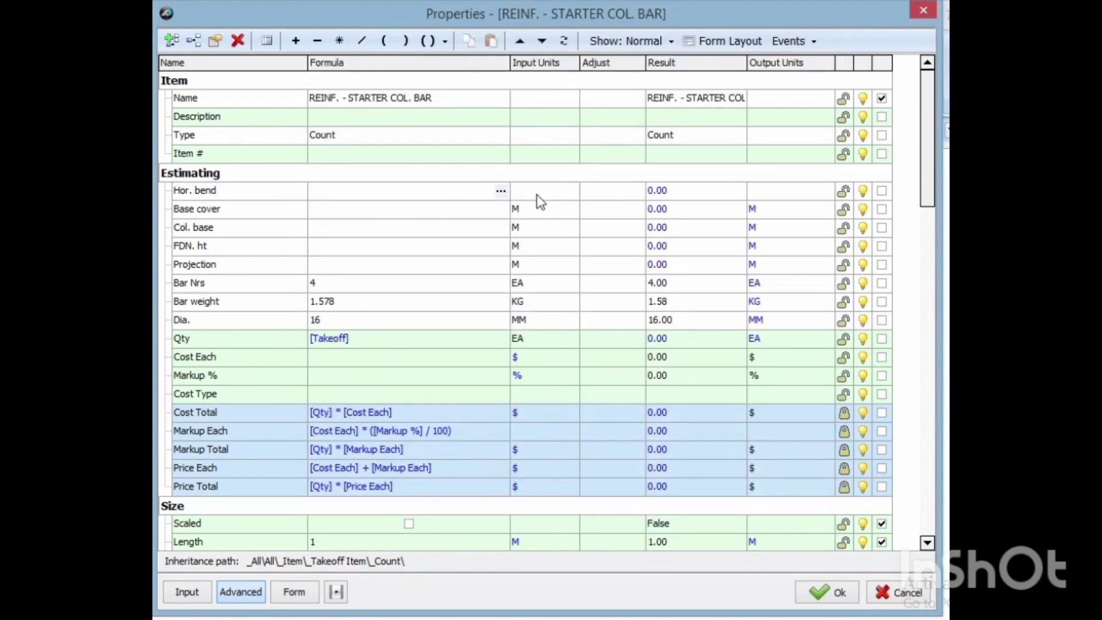
{"action": "left_click", "coordinate": [560, 191]}
{"action": "left_click", "coordinate": [570, 192]}
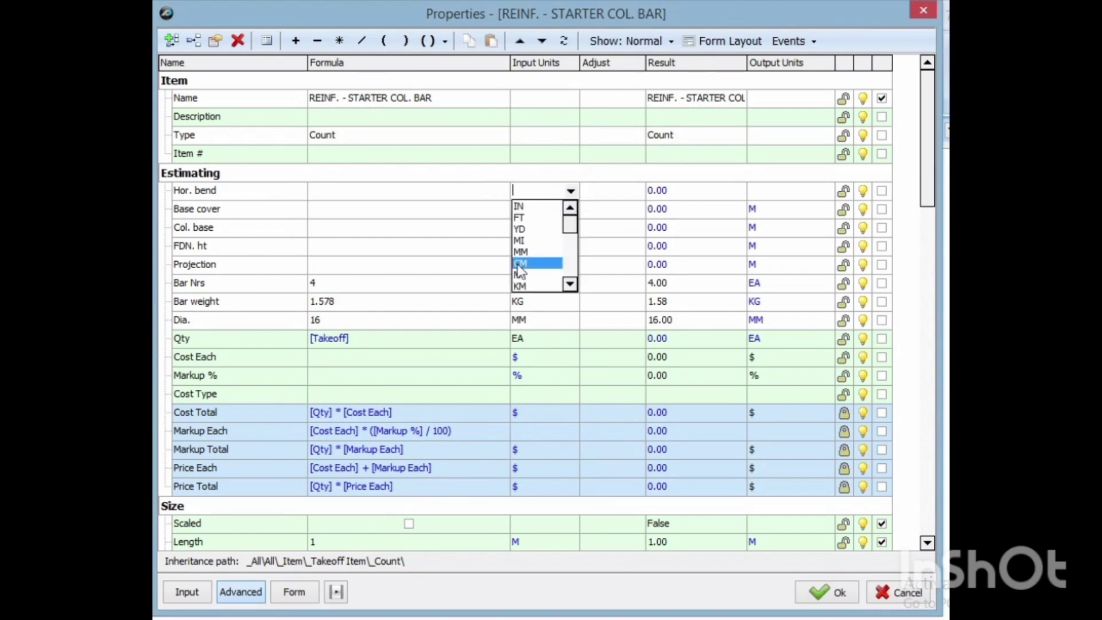
{"action": "left_click", "coordinate": [540, 270]}
Move the Dia. property up to the first row of the Estimating group.
{"action": "left_click", "coordinate": [215, 321]}
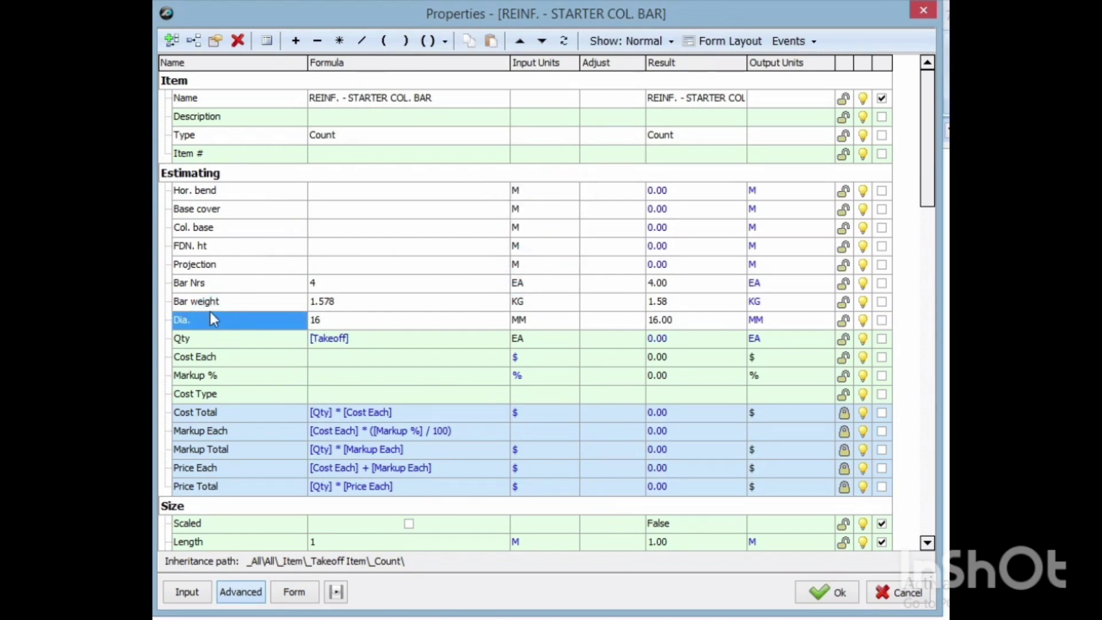
{"action": "left_click", "coordinate": [521, 41]}
{"action": "left_click", "coordinate": [521, 40]}
{"action": "left_click", "coordinate": [521, 40]}
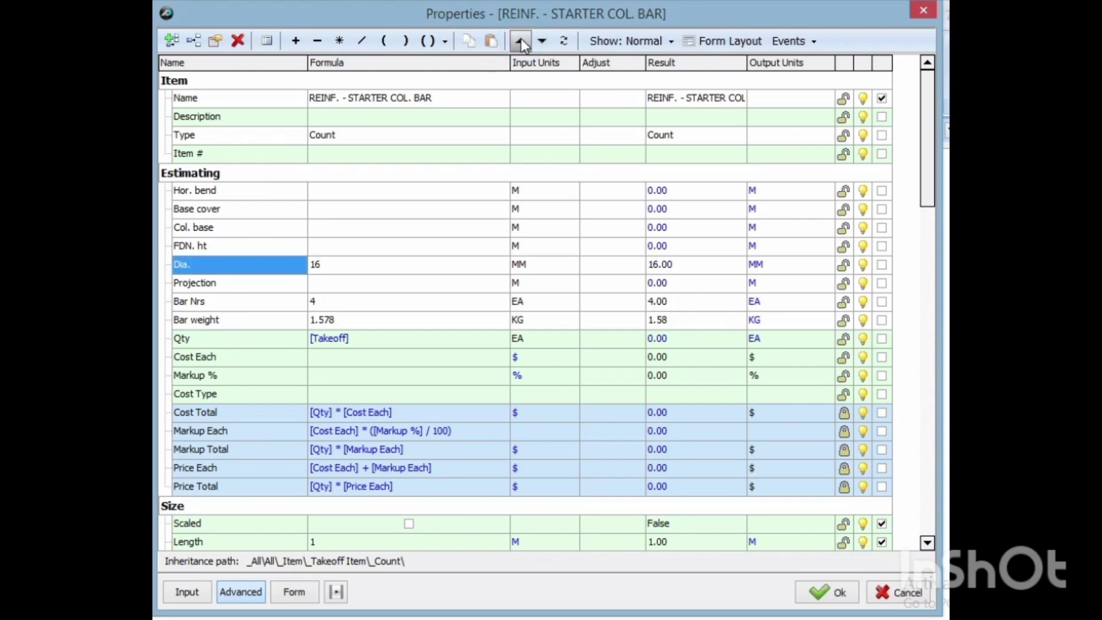
{"action": "left_click", "coordinate": [521, 40]}
{"action": "left_click", "coordinate": [521, 40]}
{"action": "left_click", "coordinate": [521, 40]}
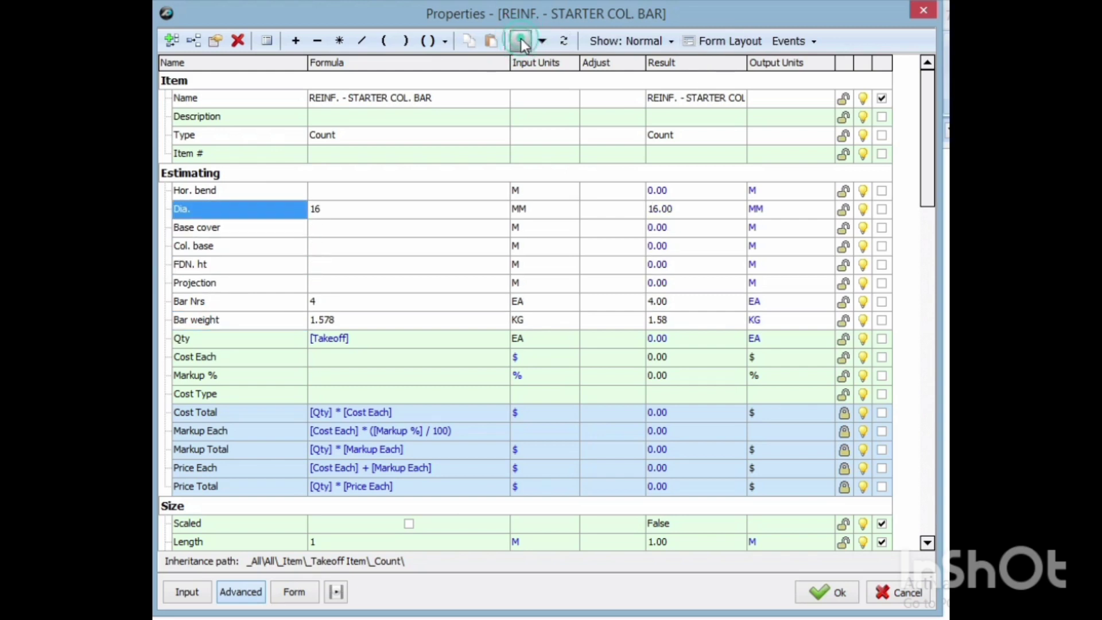
{"action": "left_click", "coordinate": [521, 40]}
Move the Bar weight property up so it sits directly below Dia. in the Estimating group.
{"action": "left_click", "coordinate": [221, 317]}
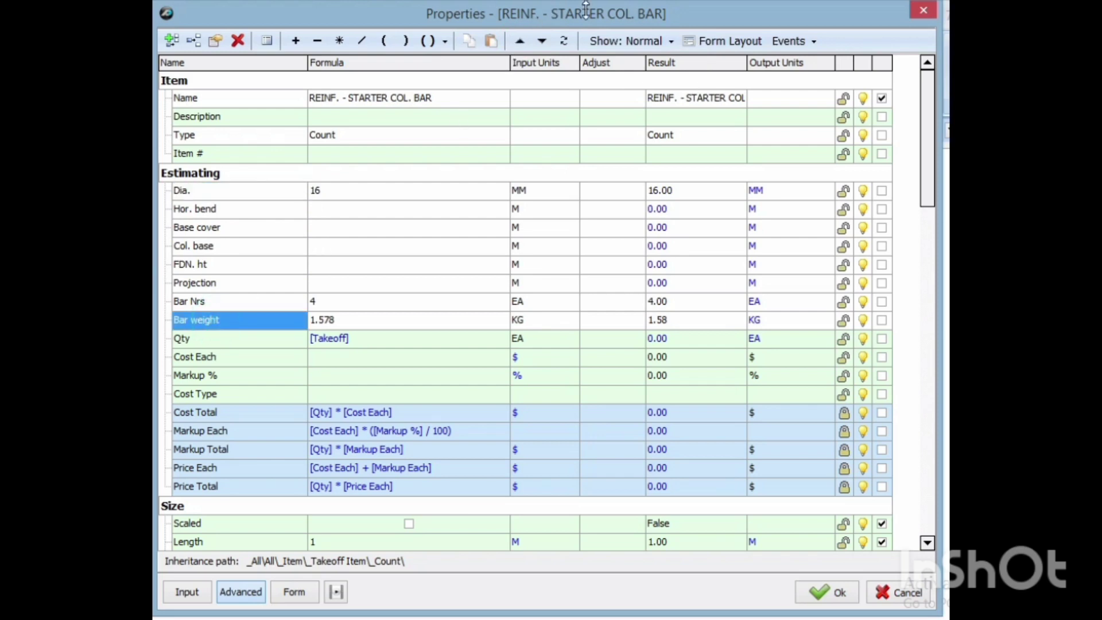
{"action": "left_click", "coordinate": [520, 40]}
{"action": "left_click", "coordinate": [519, 40]}
{"action": "left_click", "coordinate": [520, 40]}
{"action": "left_click", "coordinate": [520, 41]}
{"action": "left_click", "coordinate": [520, 40]}
{"action": "left_click", "coordinate": [520, 40]}
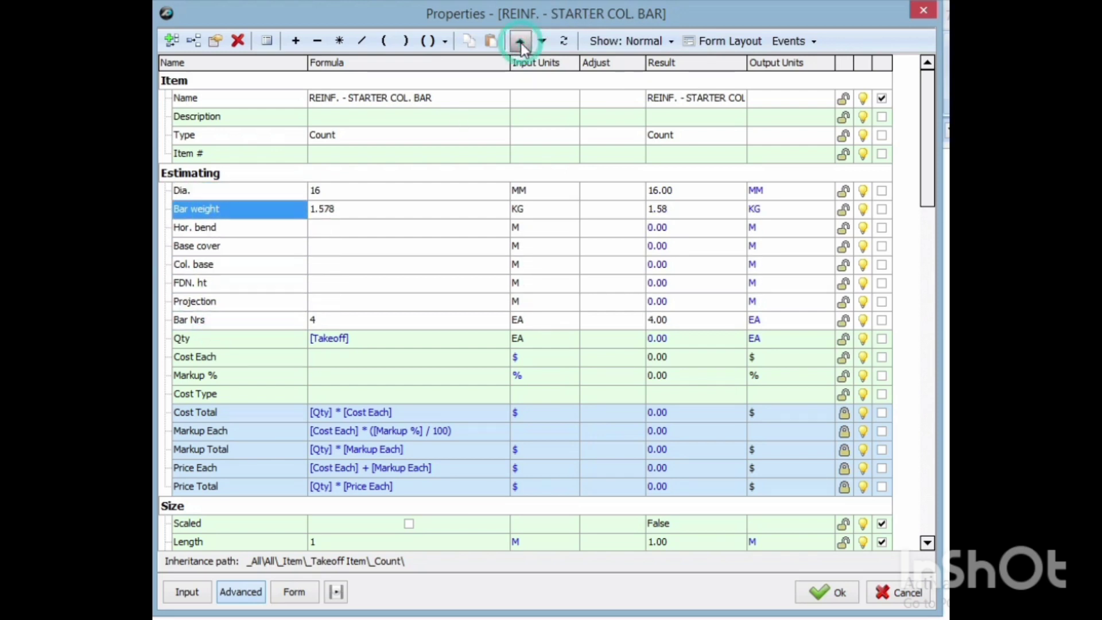
Move the Bar Nrs property up so it sits directly below Bar weight.
{"action": "left_click", "coordinate": [233, 319]}
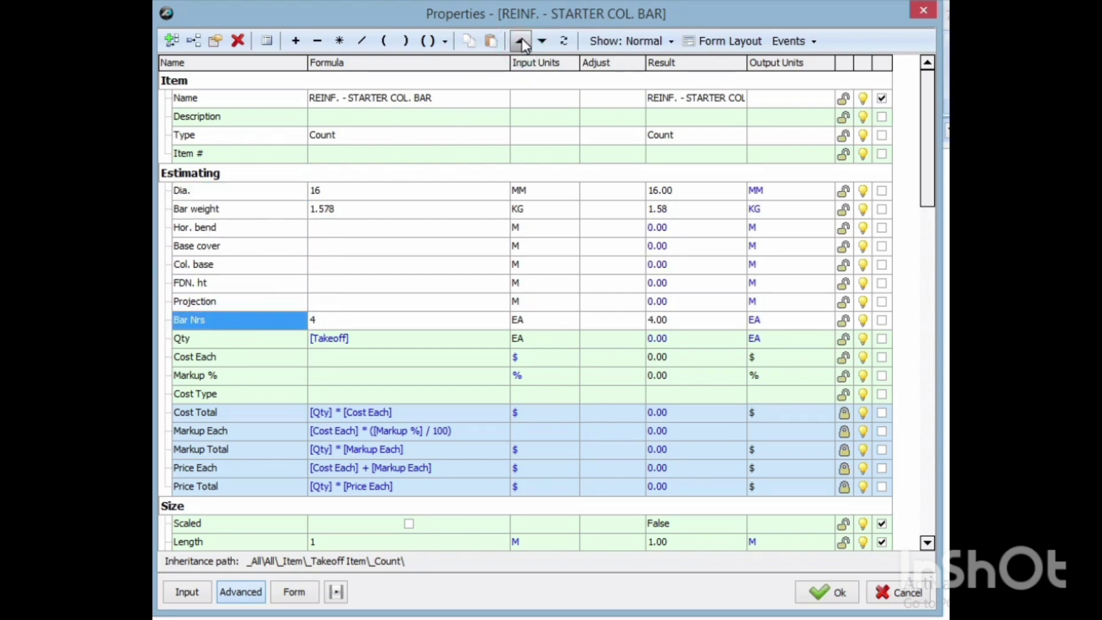
{"action": "left_click", "coordinate": [521, 40]}
{"action": "left_click", "coordinate": [521, 40]}
{"action": "left_click", "coordinate": [521, 40]}
{"action": "left_click", "coordinate": [521, 40]}
{"action": "left_click", "coordinate": [521, 41]}
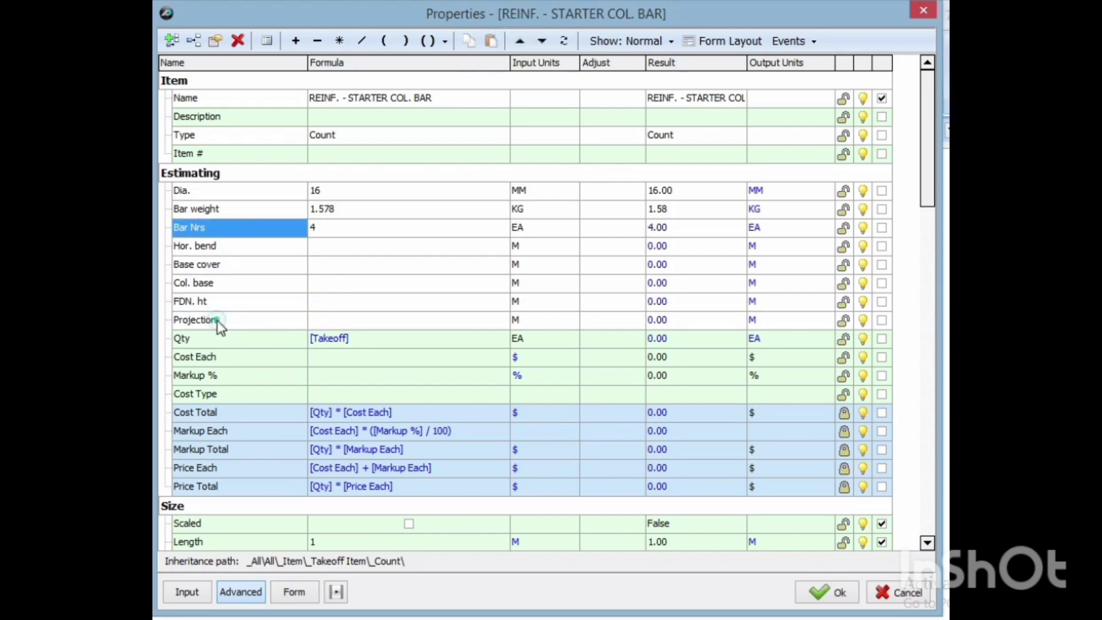
Move the Projection property up so it sits directly below Bar Nrs.
{"action": "left_click", "coordinate": [217, 320]}
{"action": "left_click", "coordinate": [518, 46]}
{"action": "left_click", "coordinate": [518, 46]}
{"action": "left_click", "coordinate": [518, 46]}
{"action": "left_click", "coordinate": [518, 46]}
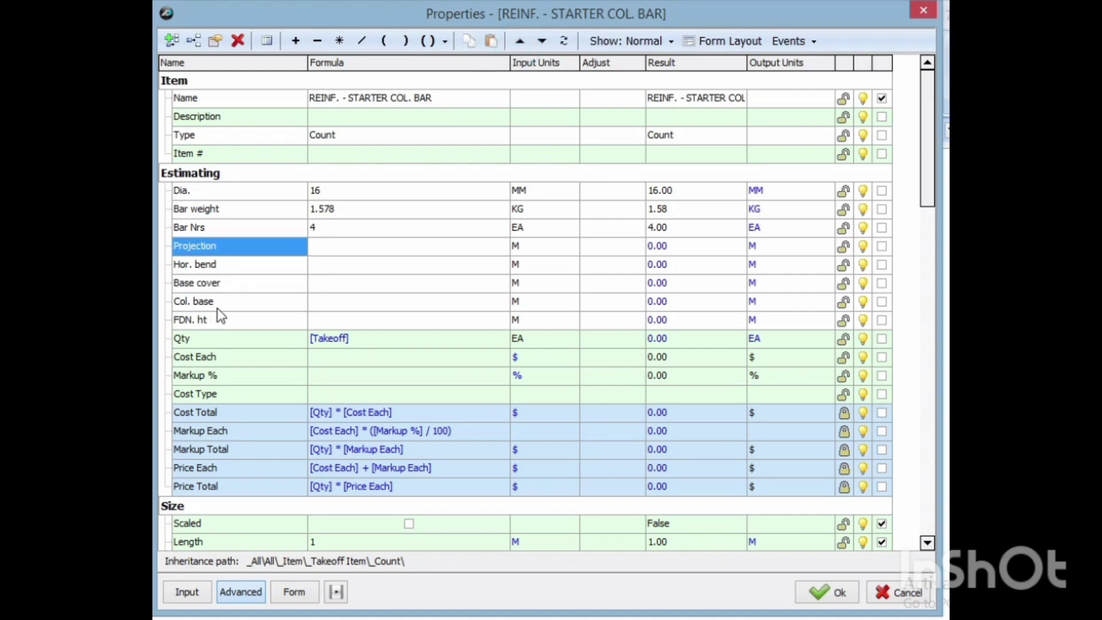
Move the FDN. ht property up so it sits directly below Projection.
{"action": "left_click", "coordinate": [214, 320]}
{"action": "left_click", "coordinate": [520, 42]}
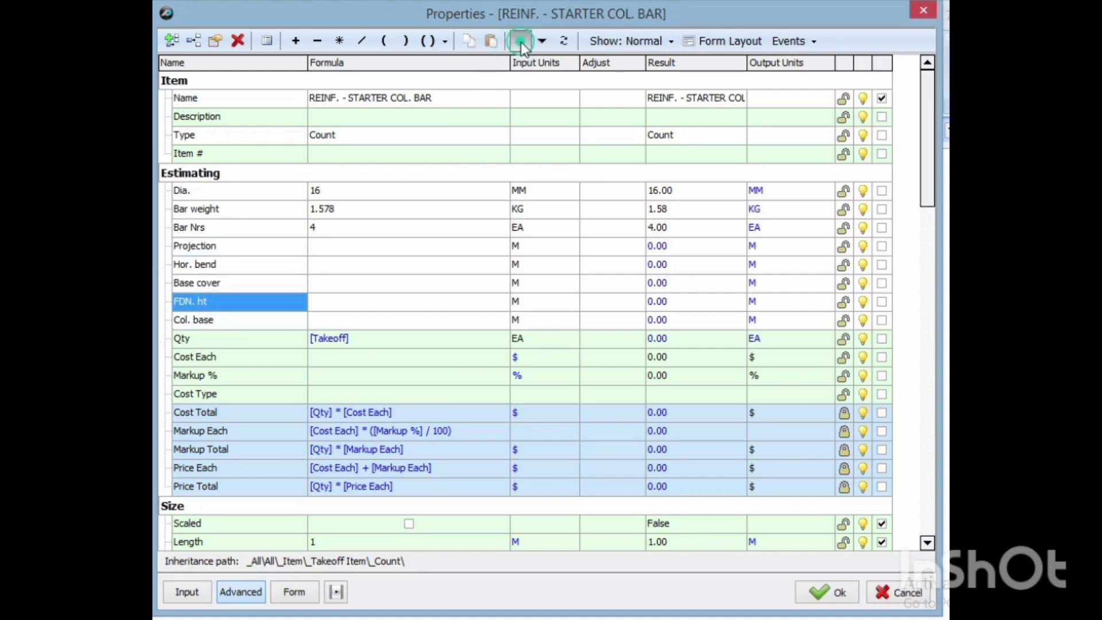
{"action": "left_click", "coordinate": [521, 43]}
{"action": "left_click", "coordinate": [520, 42]}
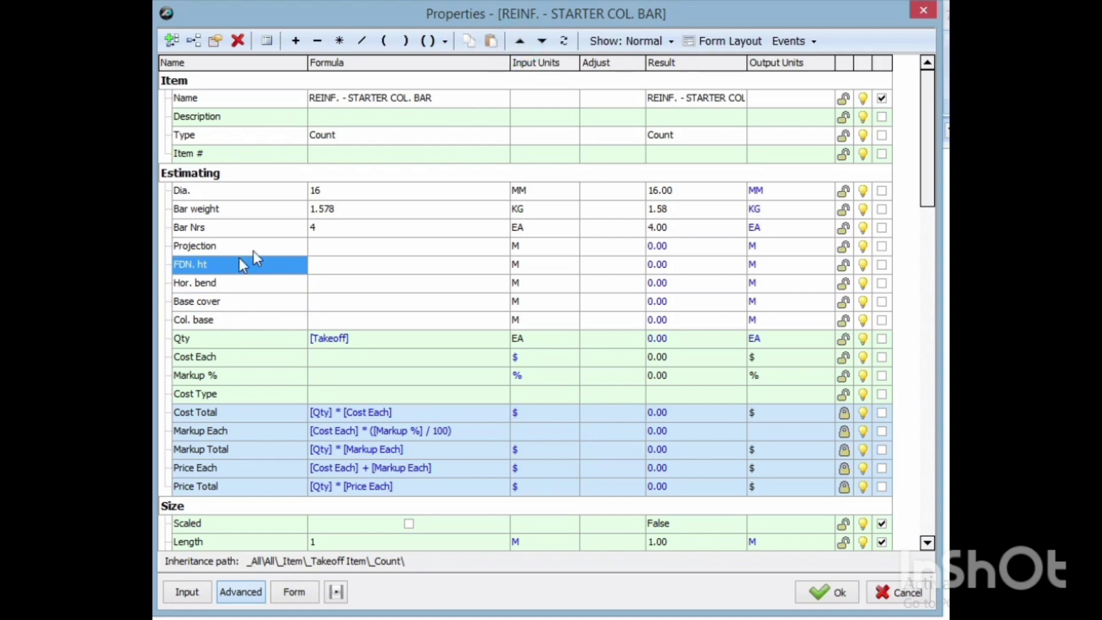
Move the Col. base property up one row so it sits between Hor. bend and Base cover.
{"action": "scroll", "coordinate": [244, 279], "scroll_direction": "down", "scroll_amount": 2}
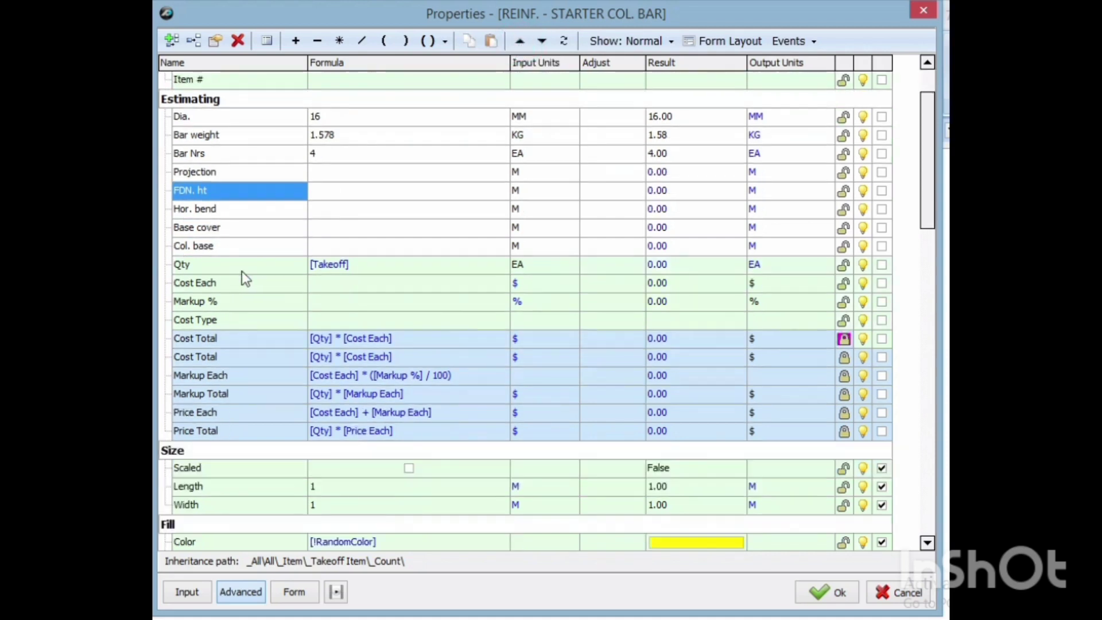
{"action": "scroll", "coordinate": [236, 252], "scroll_direction": "down", "scroll_amount": 1}
{"action": "left_click", "coordinate": [199, 210]}
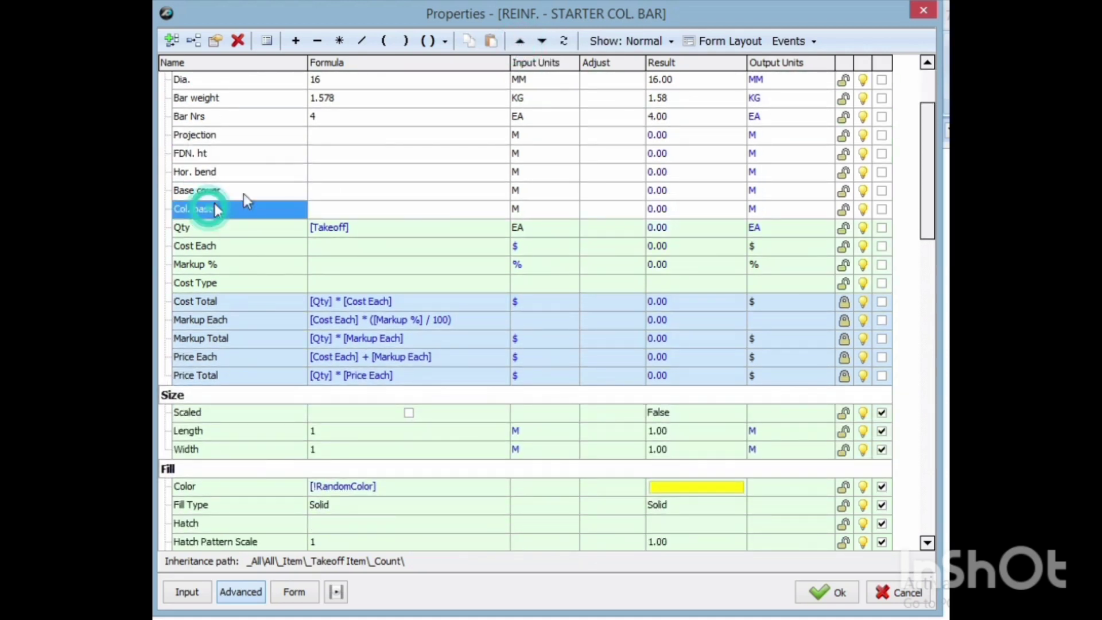
{"action": "left_click", "coordinate": [520, 41]}
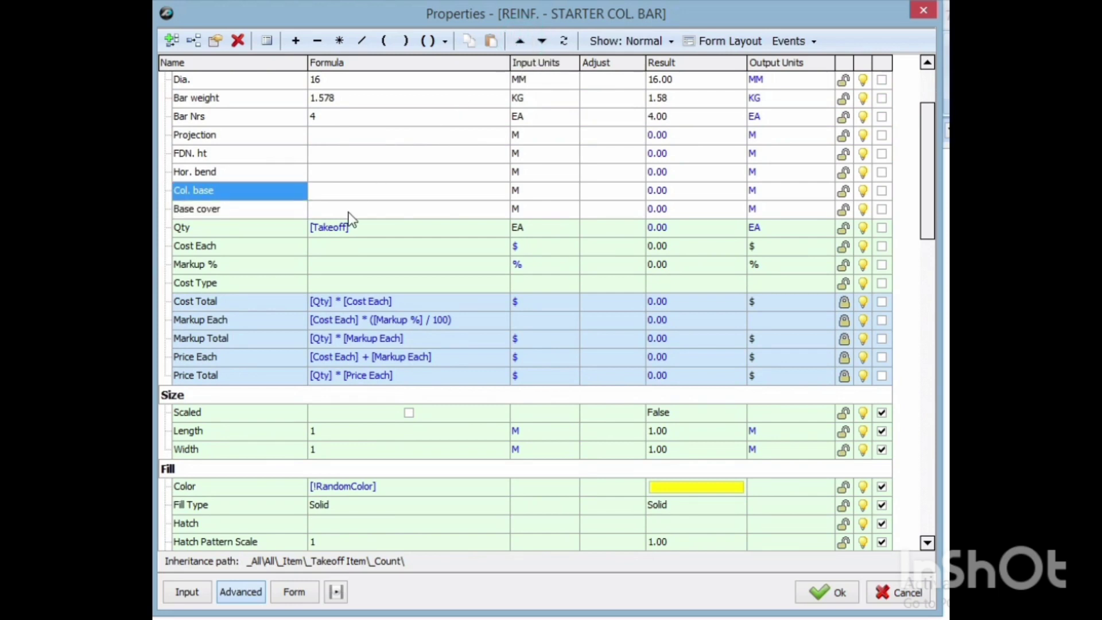
Turn off the input option for the Width, Length and Scaled properties in the Size group.
{"action": "scroll", "coordinate": [356, 215], "scroll_direction": "up", "scroll_amount": 2}
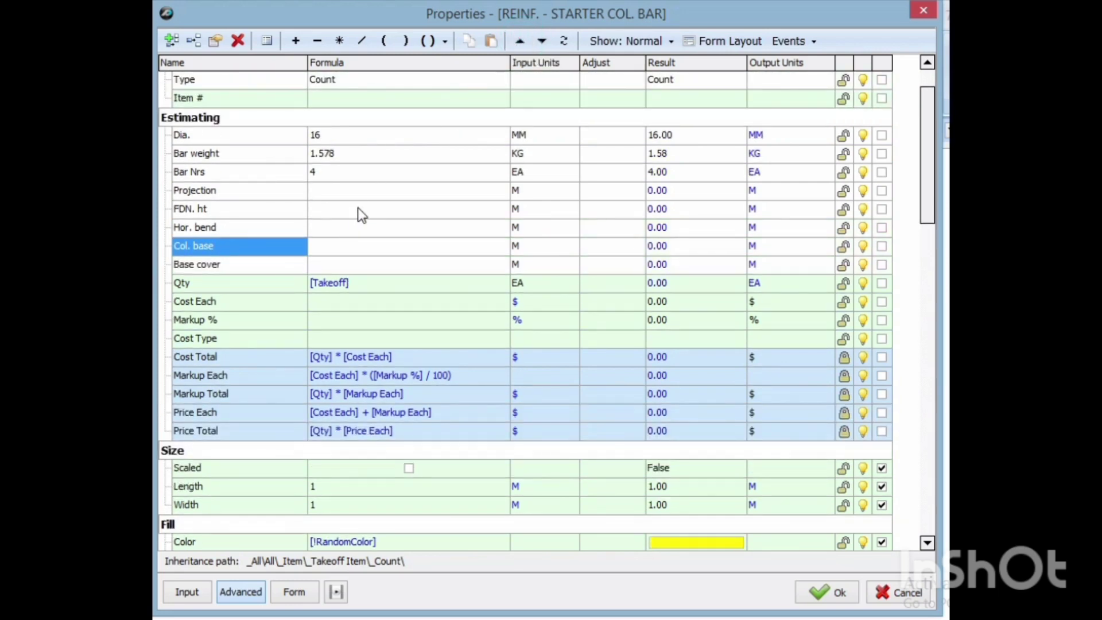
{"action": "left_click", "coordinate": [881, 505]}
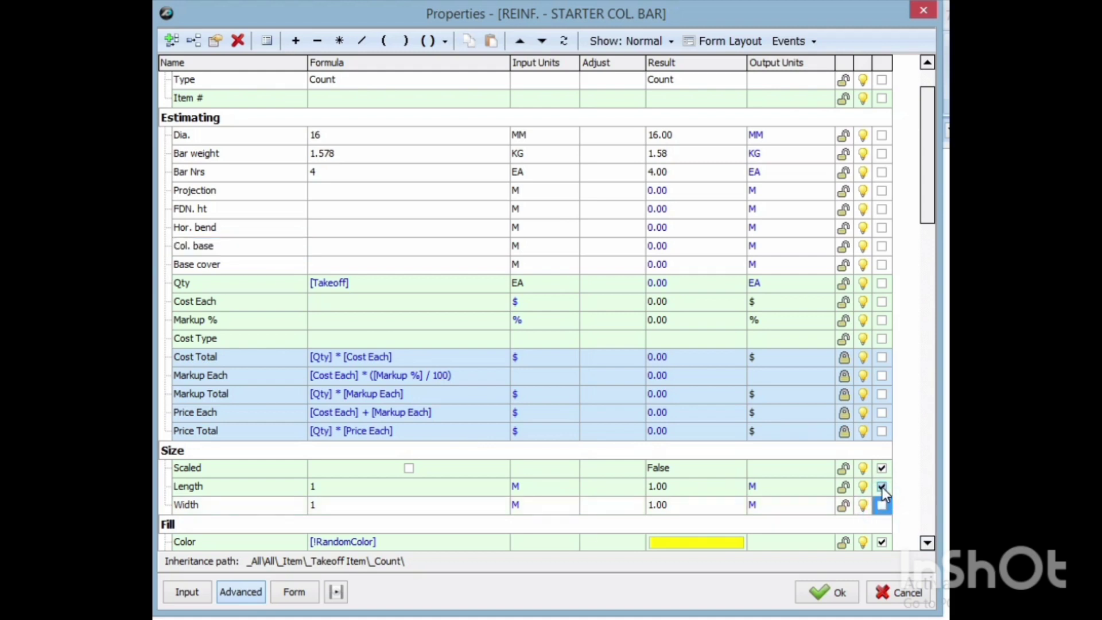
{"action": "left_click", "coordinate": [881, 486]}
{"action": "left_click", "coordinate": [882, 468]}
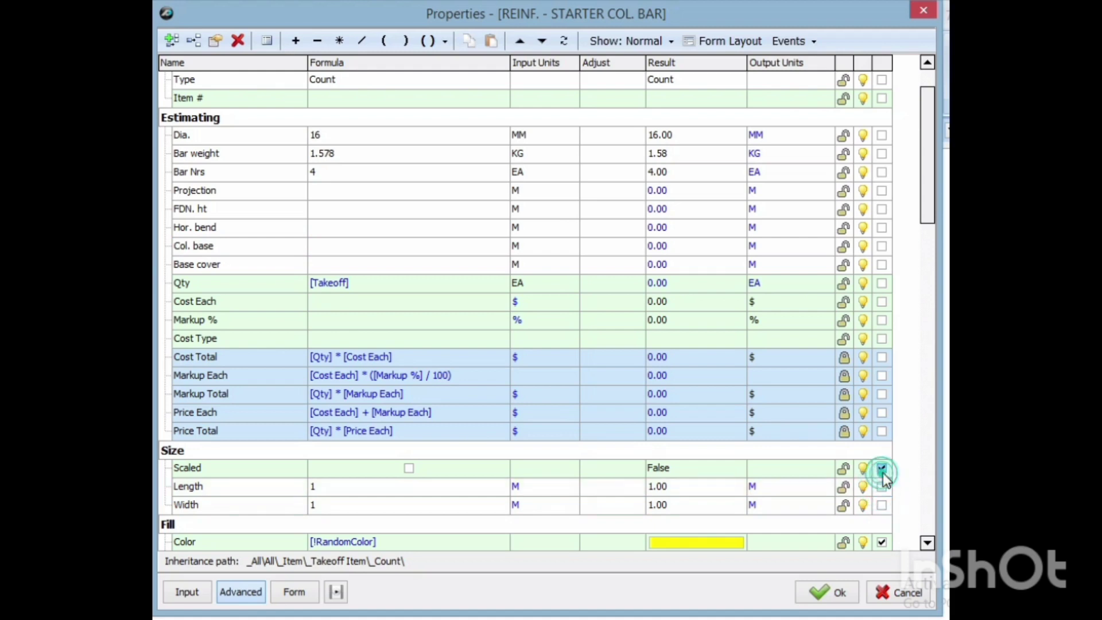
{"action": "scroll", "coordinate": [688, 378], "scroll_direction": "down", "scroll_amount": 1}
{"action": "scroll", "coordinate": [687, 380], "scroll_direction": "down", "scroll_amount": 3}
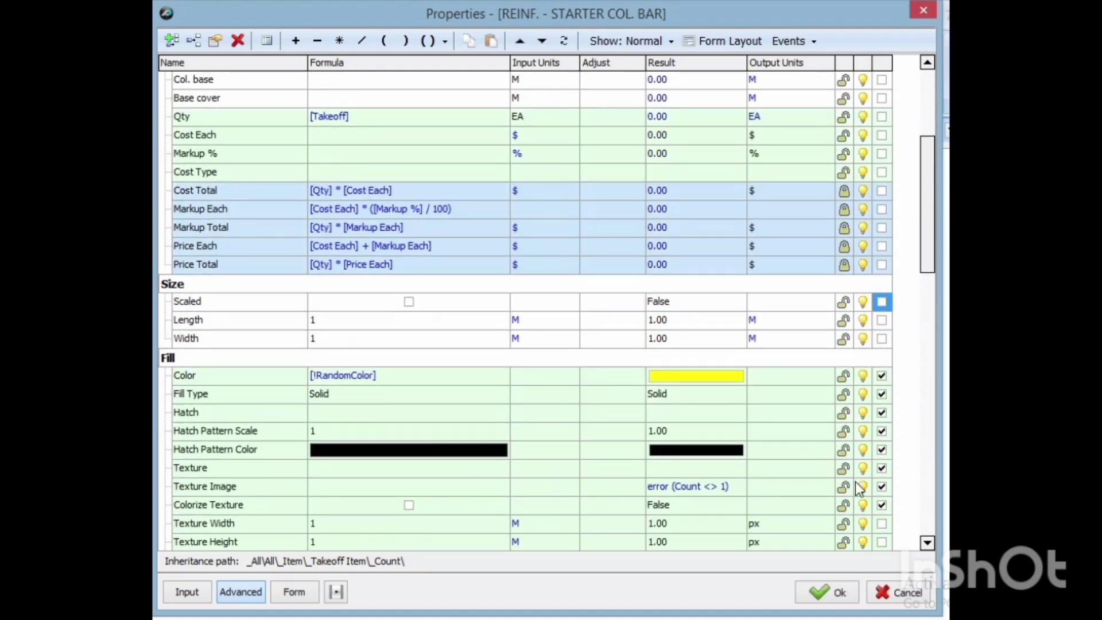
Turn off the input option for Colorize Texture, Texture Image, Texture, Hatch Pattern Color, Hatch Pattern Scale, Hatch and Fill Type in the Fill group.
{"action": "left_click", "coordinate": [881, 505]}
{"action": "left_click", "coordinate": [881, 487]}
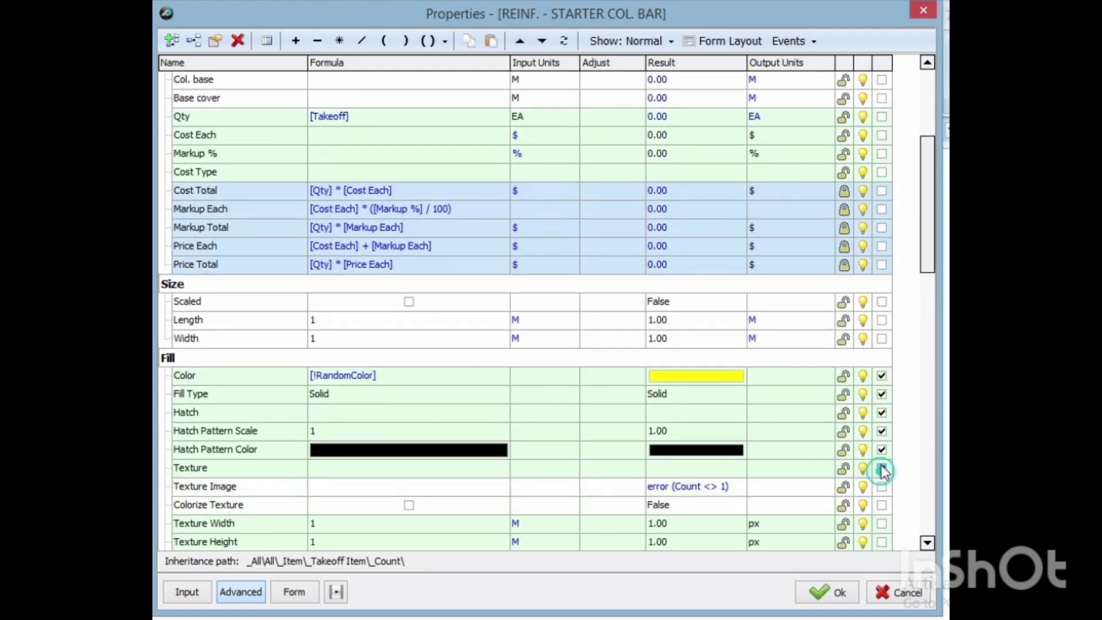
{"action": "left_click", "coordinate": [881, 467]}
{"action": "left_click", "coordinate": [882, 449]}
{"action": "left_click", "coordinate": [881, 430]}
{"action": "left_click", "coordinate": [882, 412]}
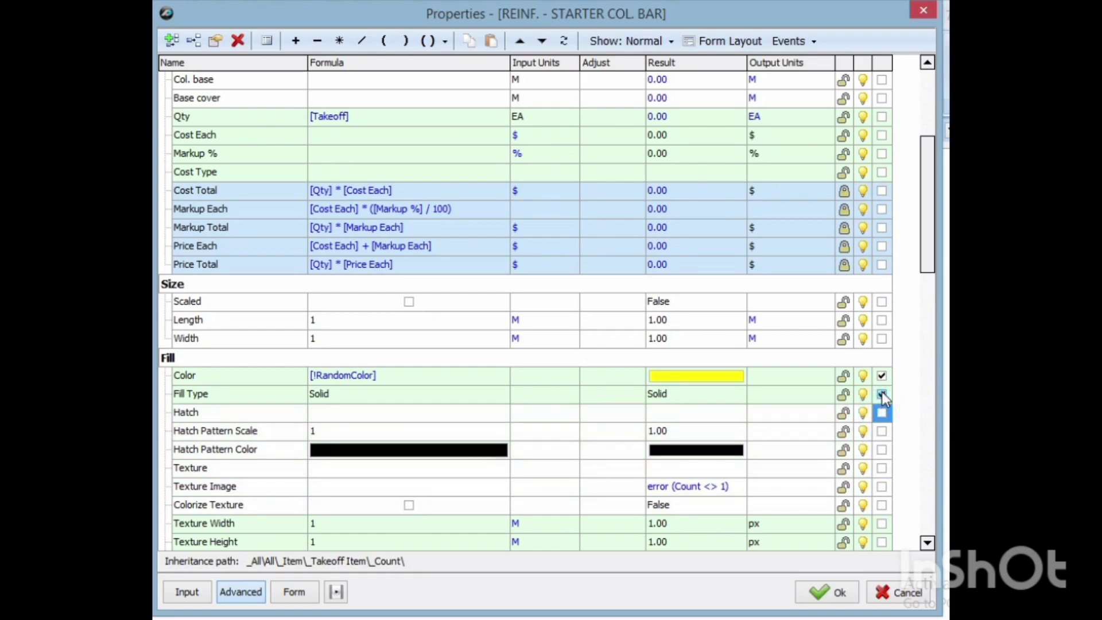
{"action": "left_click", "coordinate": [881, 394]}
{"action": "scroll", "coordinate": [762, 362], "scroll_direction": "up", "scroll_amount": 5}
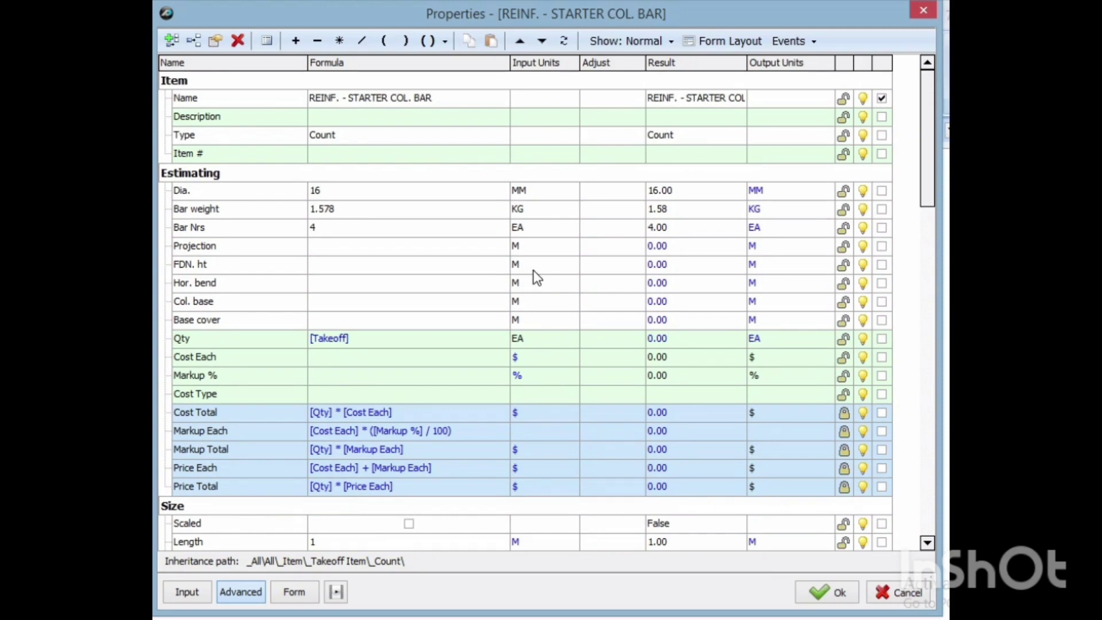
Review which properties the item's form layout includes, then close the layout.
{"action": "scroll", "coordinate": [559, 257], "scroll_direction": "down", "scroll_amount": 1}
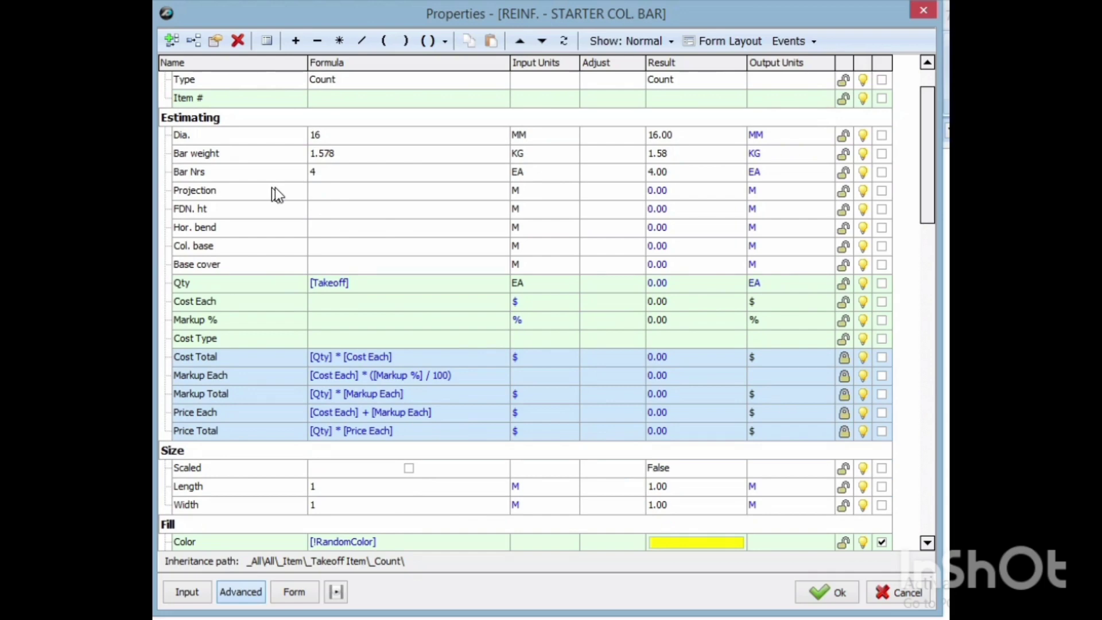
{"action": "left_click", "coordinate": [731, 43]}
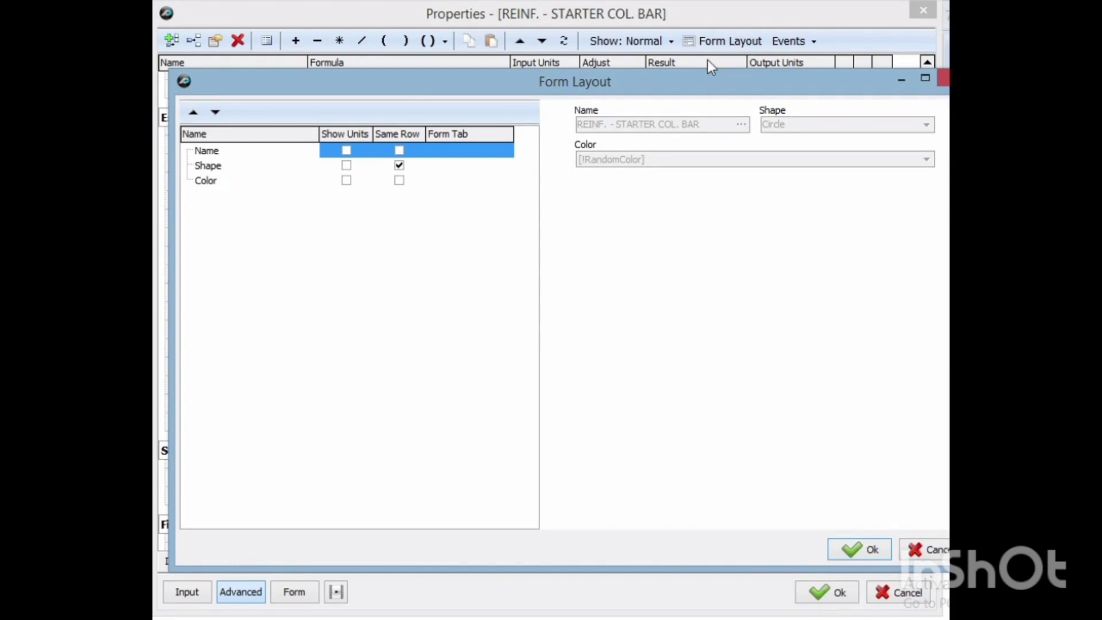
{"action": "left_click", "coordinate": [849, 543]}
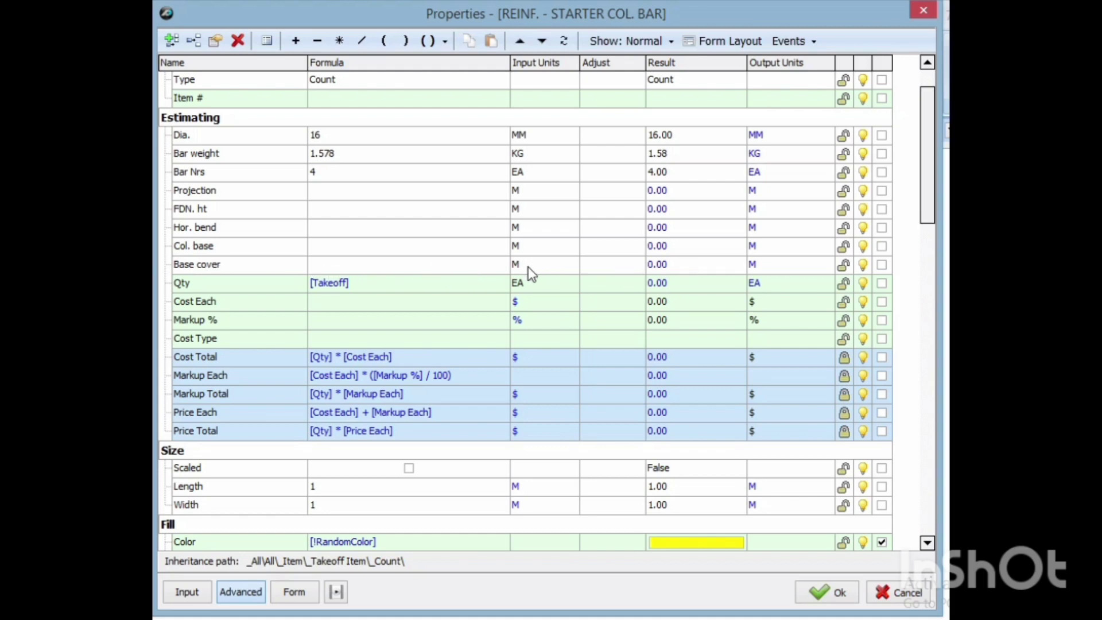
Turn on the input option for Dia., Bar weight, Bar Nrs, Projection, FDN. ht, Hor. bend, Col. base and Base cover in the Estimating group.
{"action": "left_click", "coordinate": [881, 266]}
{"action": "left_click", "coordinate": [881, 246]}
{"action": "left_click", "coordinate": [883, 226]}
{"action": "left_click", "coordinate": [881, 172]}
{"action": "left_click", "coordinate": [882, 153]}
{"action": "left_click", "coordinate": [880, 135]}
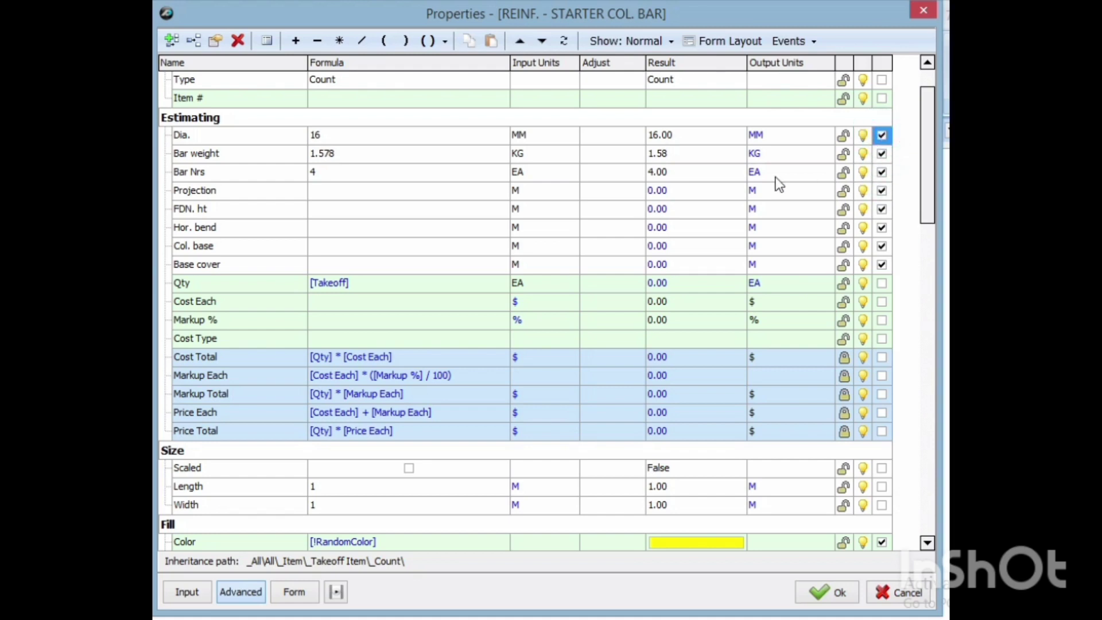
In the form layout, move the Name property up to the first row, above Dia.
{"action": "left_click", "coordinate": [726, 45]}
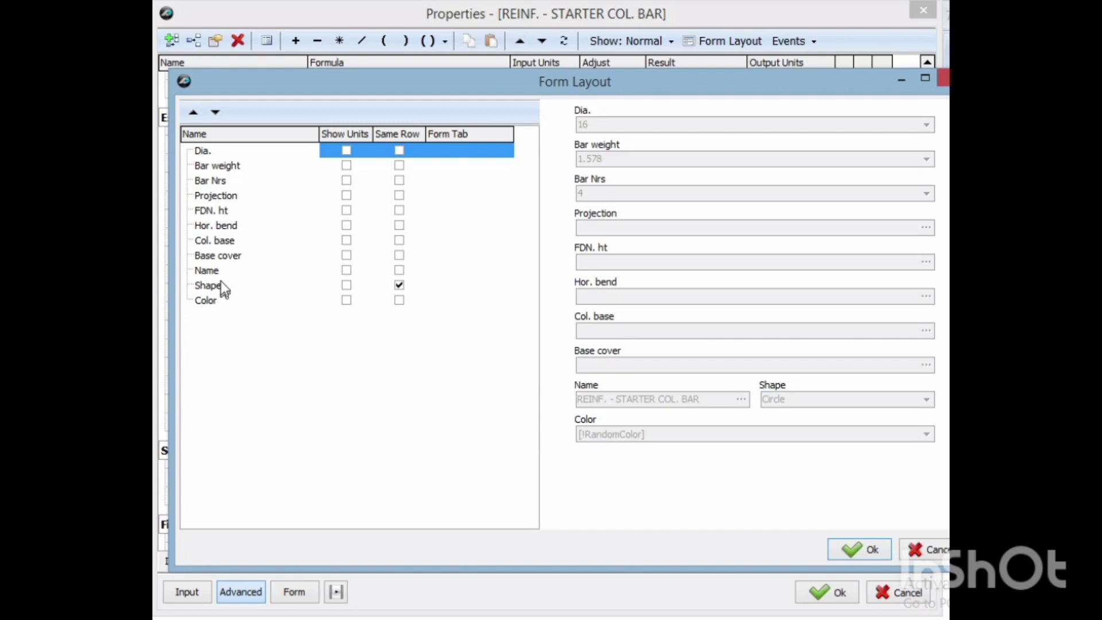
{"action": "left_click", "coordinate": [208, 270]}
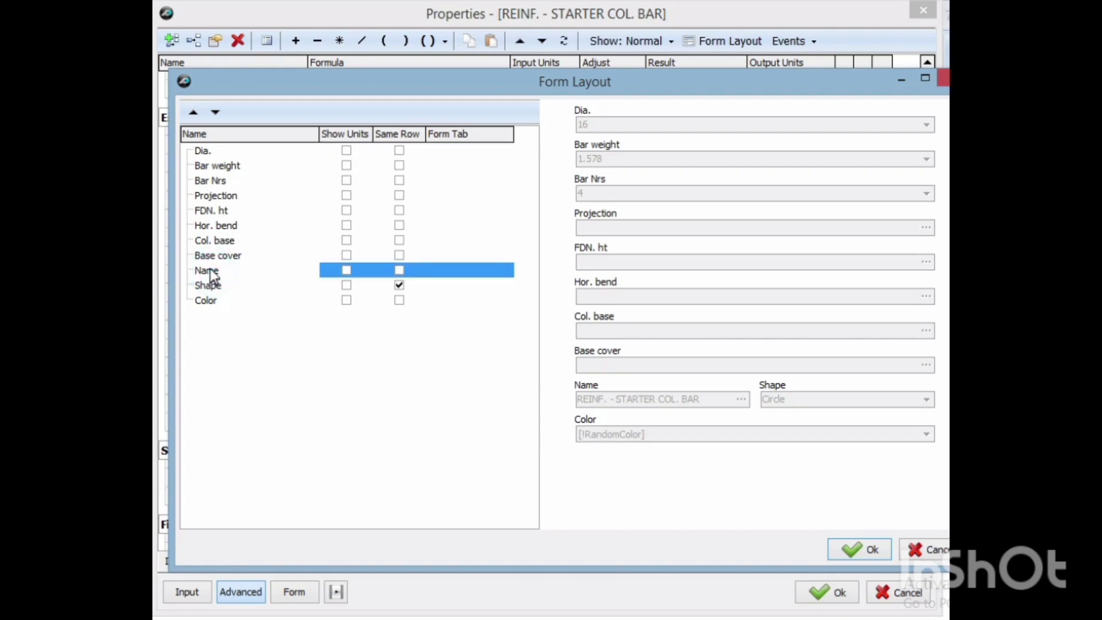
{"action": "left_click", "coordinate": [192, 112]}
{"action": "left_click", "coordinate": [191, 113]}
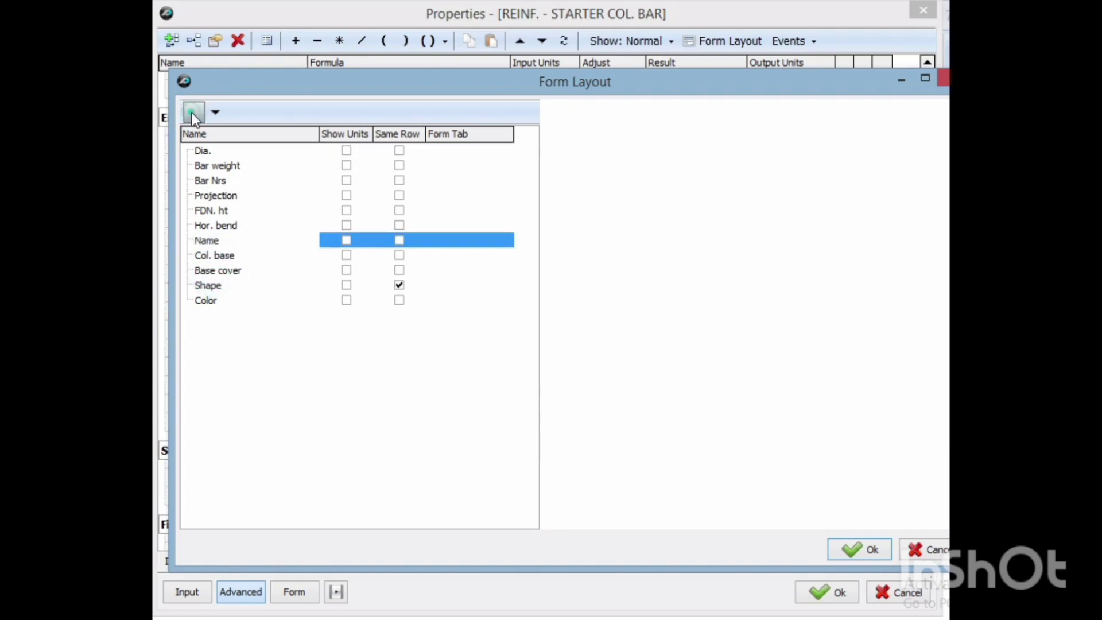
{"action": "left_click", "coordinate": [192, 113]}
{"action": "left_click", "coordinate": [192, 113]}
{"action": "left_click", "coordinate": [191, 112]}
{"action": "left_click", "coordinate": [192, 112]}
{"action": "left_click", "coordinate": [191, 112]}
{"action": "left_click", "coordinate": [192, 113]}
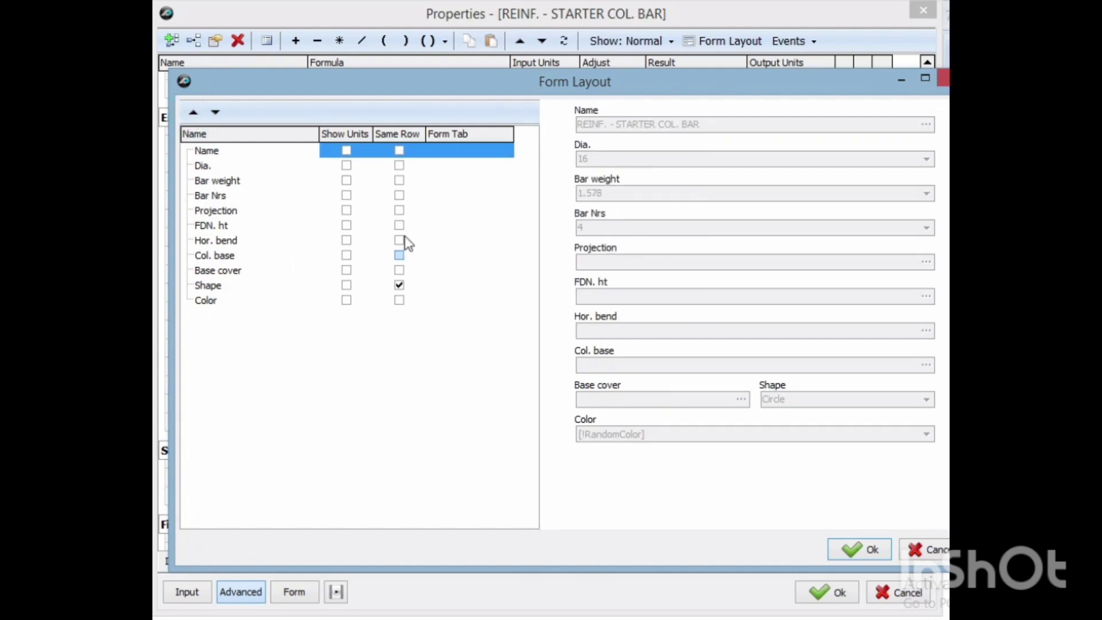
Show units in the form layout for Dia., Bar weight, Bar Nrs, Projection, FDN. ht, Hor. bend, Col. base and Base cover.
{"action": "left_click", "coordinate": [346, 165]}
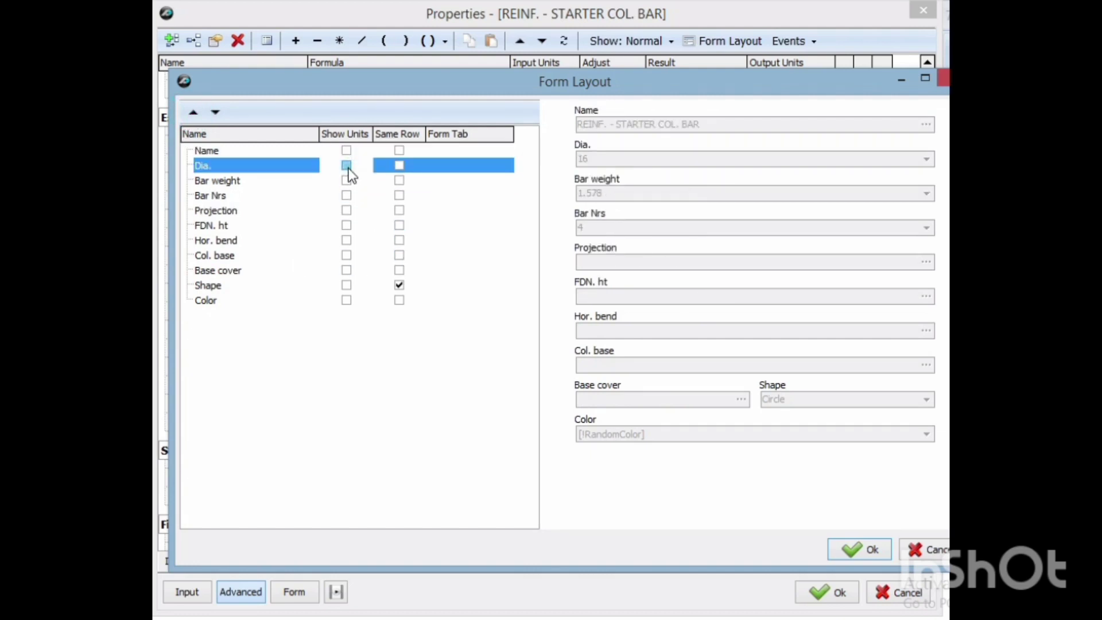
{"action": "left_click", "coordinate": [346, 180]}
{"action": "left_click", "coordinate": [346, 195]}
{"action": "left_click", "coordinate": [346, 210]}
{"action": "left_click", "coordinate": [346, 225]}
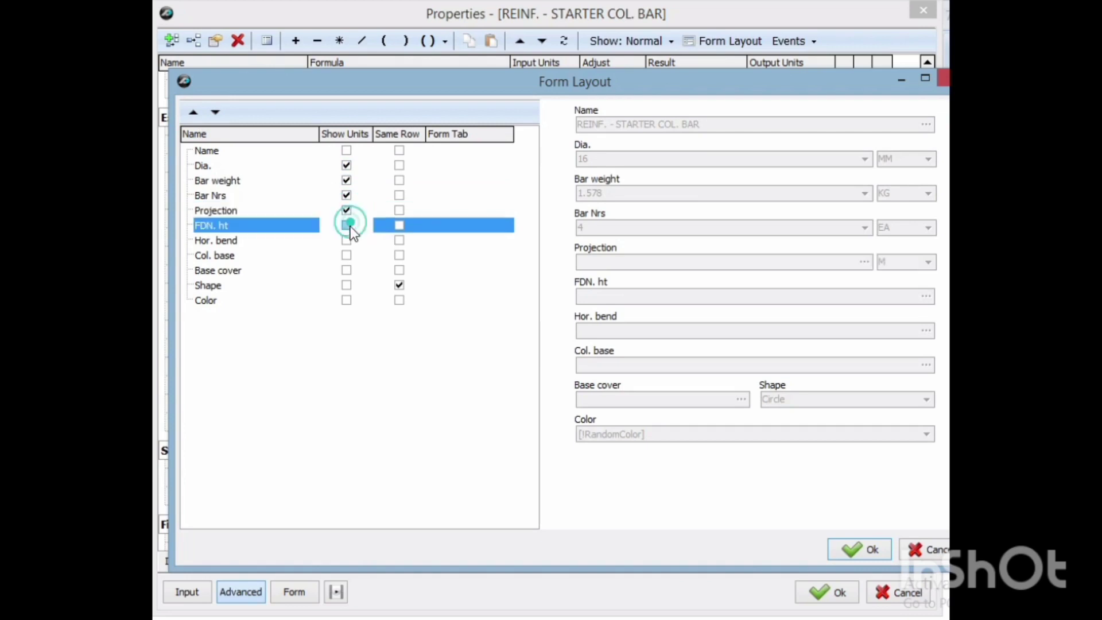
{"action": "left_click", "coordinate": [347, 240]}
{"action": "left_click", "coordinate": [347, 255]}
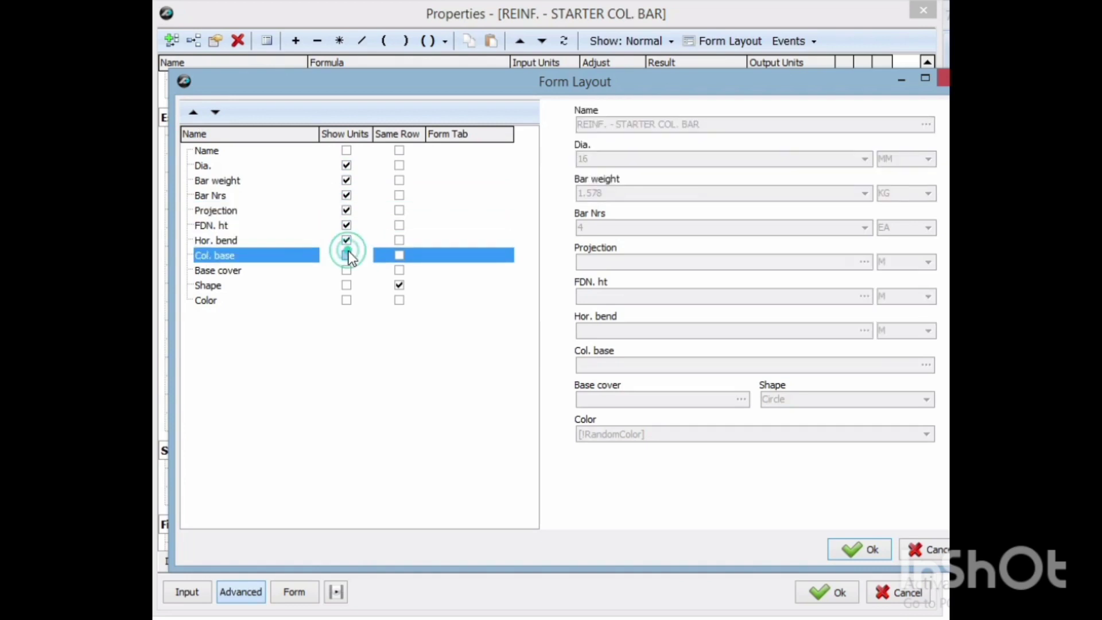
{"action": "left_click", "coordinate": [347, 270]}
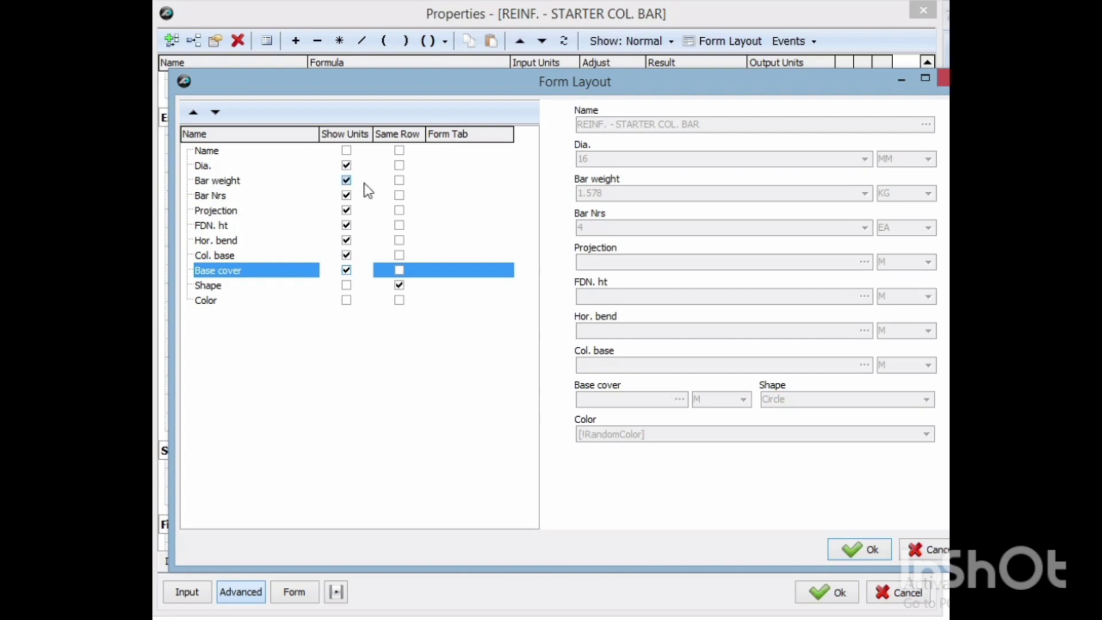
Place Bar weight, Projection, Hor. bend and Base cover on the same row as their preceding properties, and accept the form layout.
{"action": "left_click", "coordinate": [399, 181]}
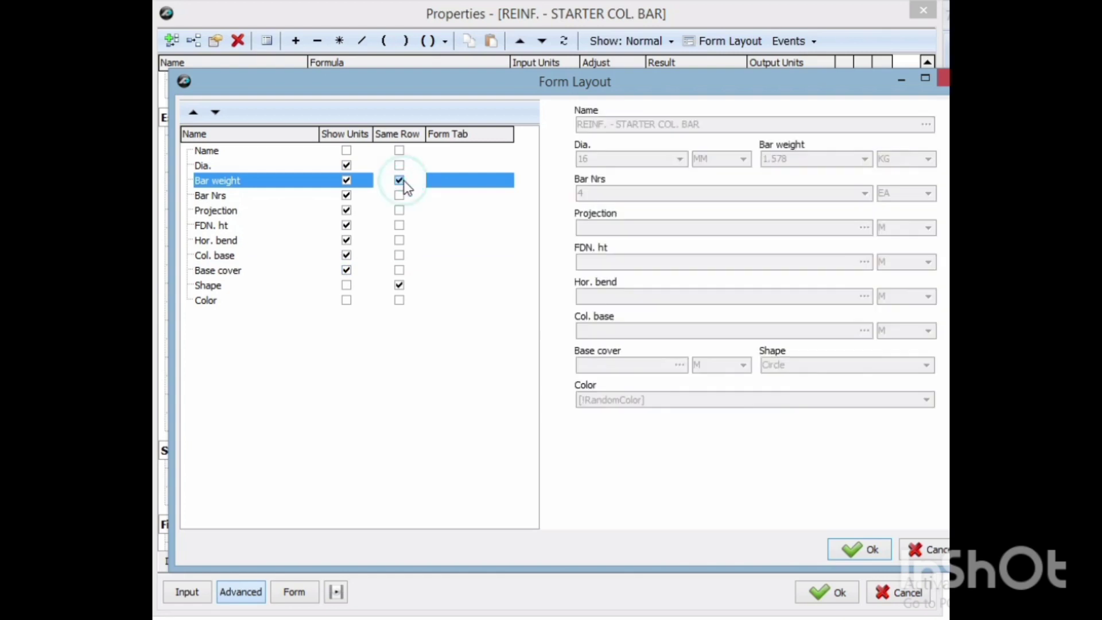
{"action": "left_click", "coordinate": [400, 210]}
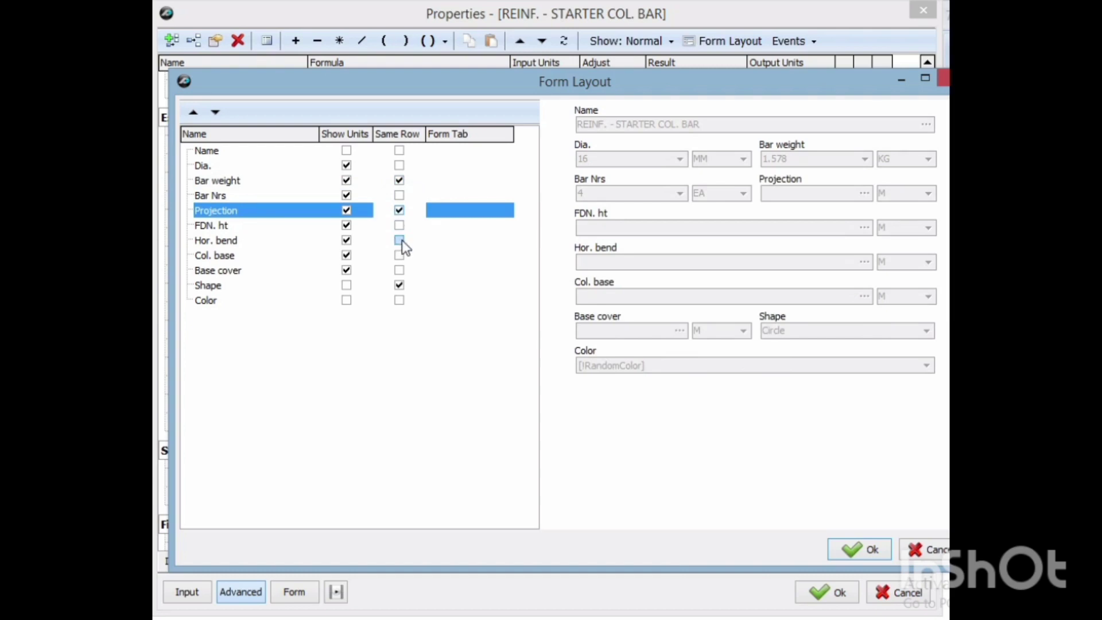
{"action": "left_click", "coordinate": [399, 240]}
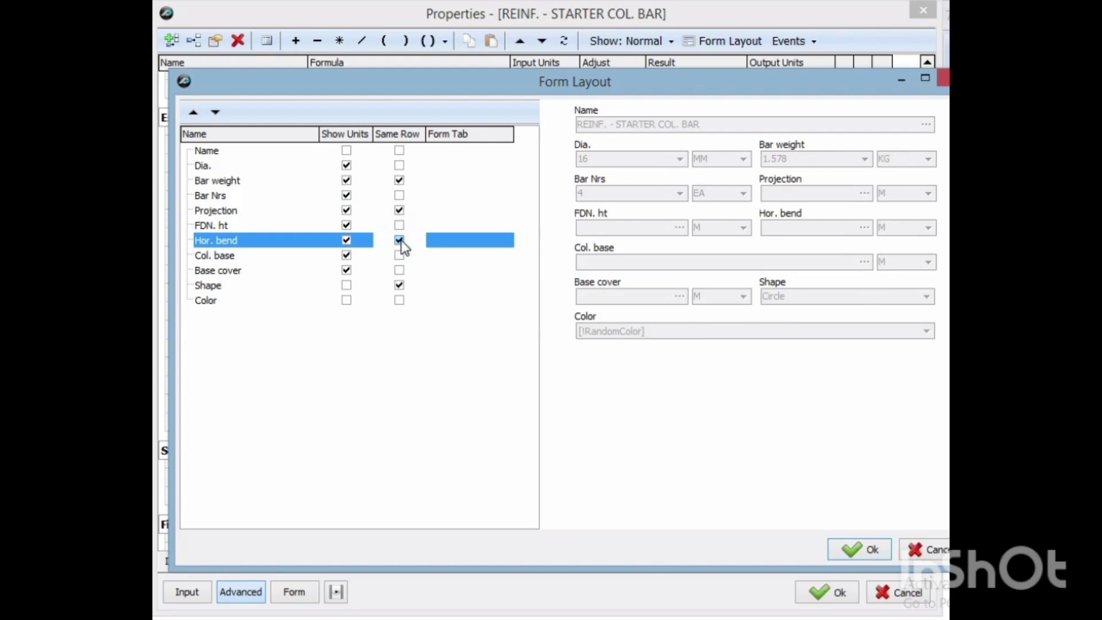
{"action": "left_click", "coordinate": [400, 269]}
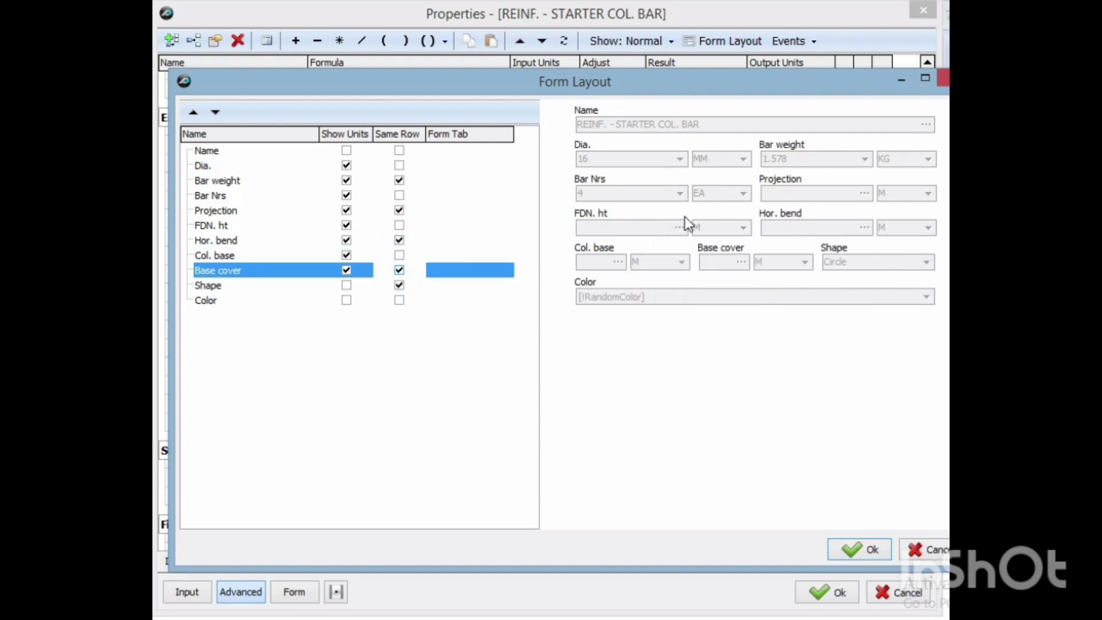
{"action": "left_click", "coordinate": [848, 536]}
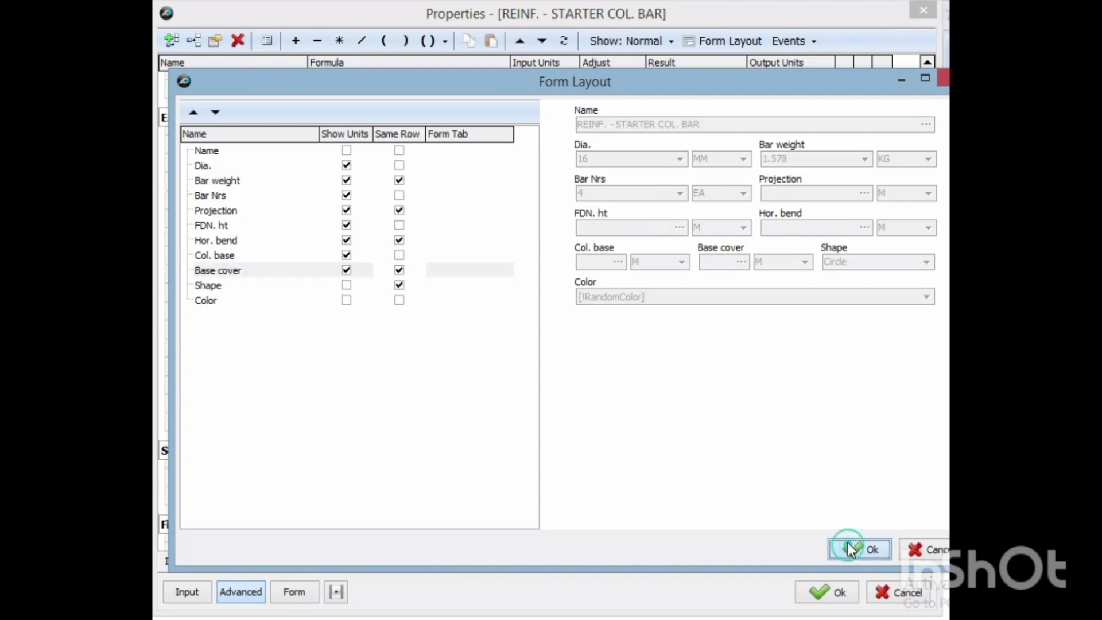
Consult the starter bar sketch in Windows Photo Viewer and set the Projection formula to .800 in the item's properties.
{"action": "scroll", "coordinate": [273, 259], "scroll_direction": "up", "scroll_amount": 3}
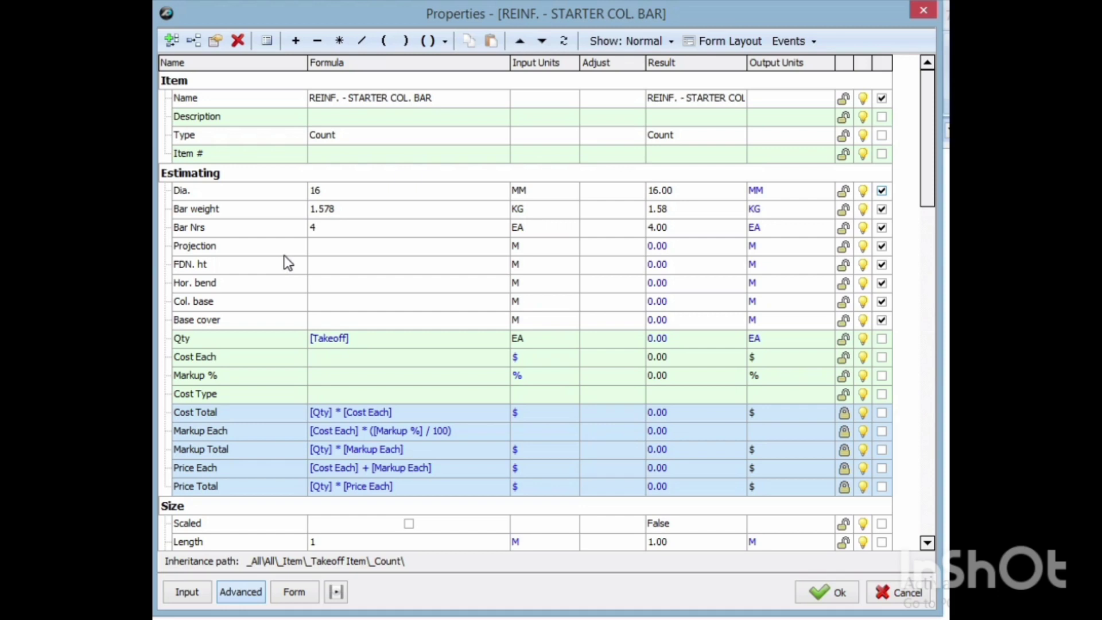
{"action": "left_click", "coordinate": [333, 245]}
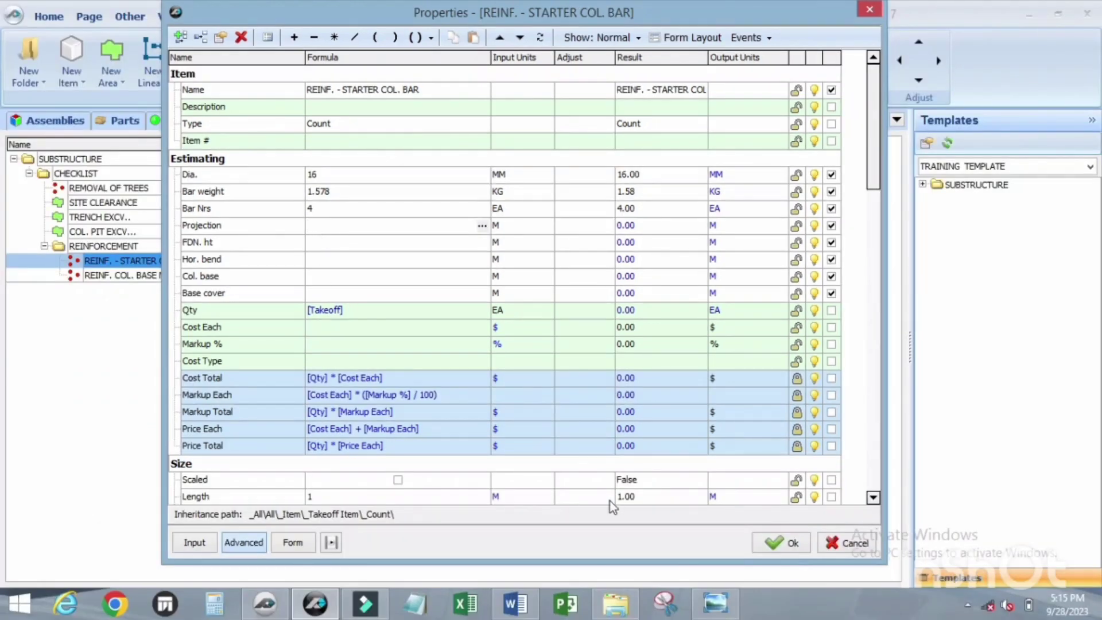
{"action": "left_click", "coordinate": [717, 605]}
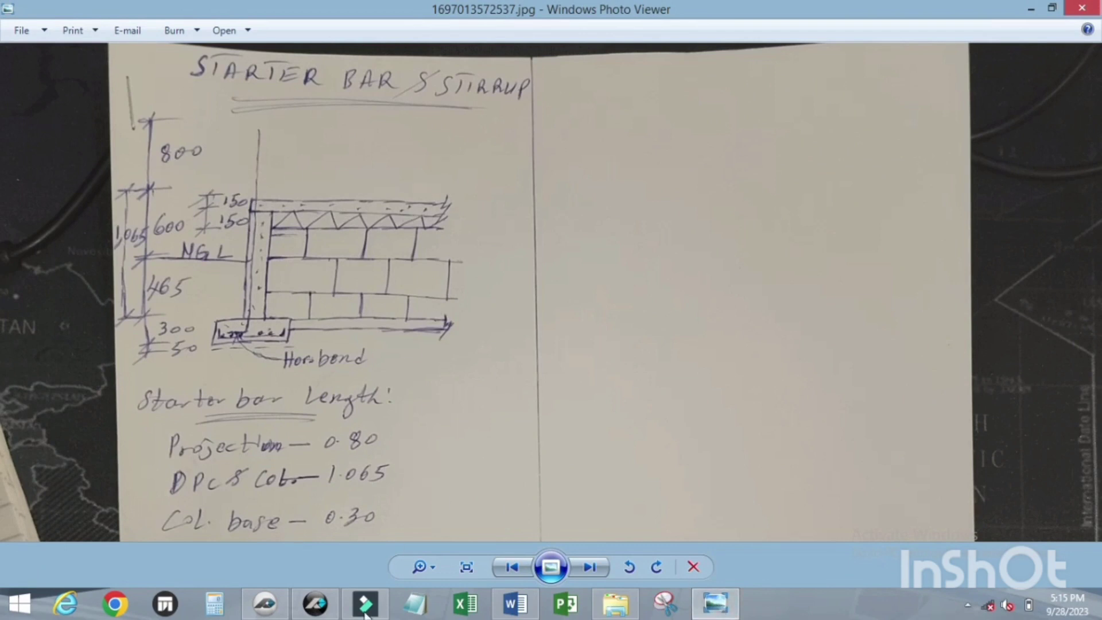
{"action": "left_click", "coordinate": [310, 610]}
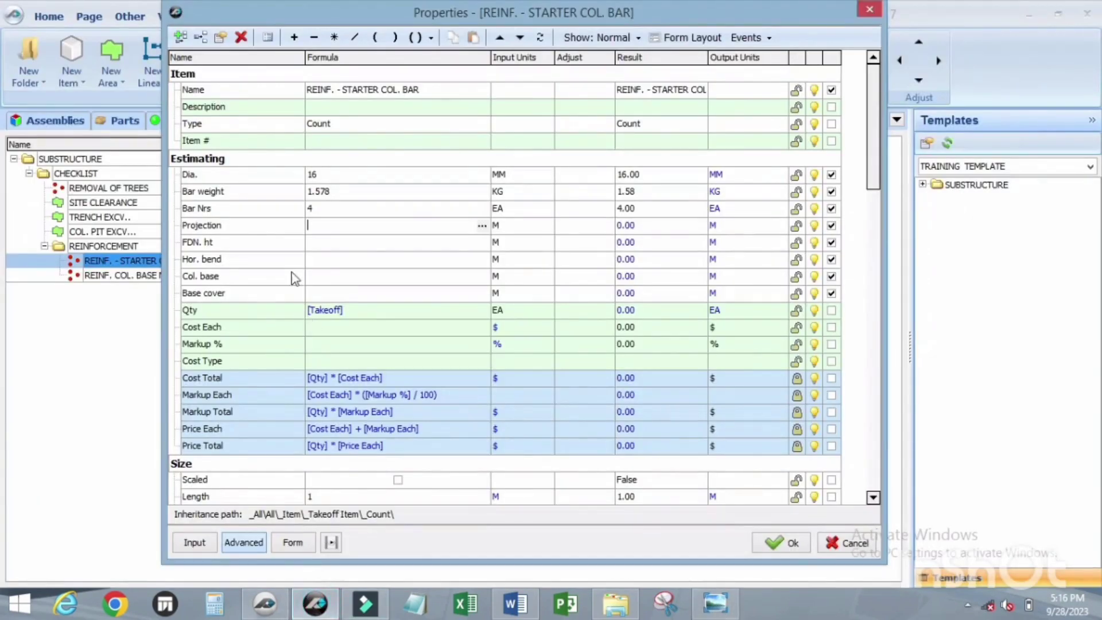
{"action": "left_click", "coordinate": [325, 228]}
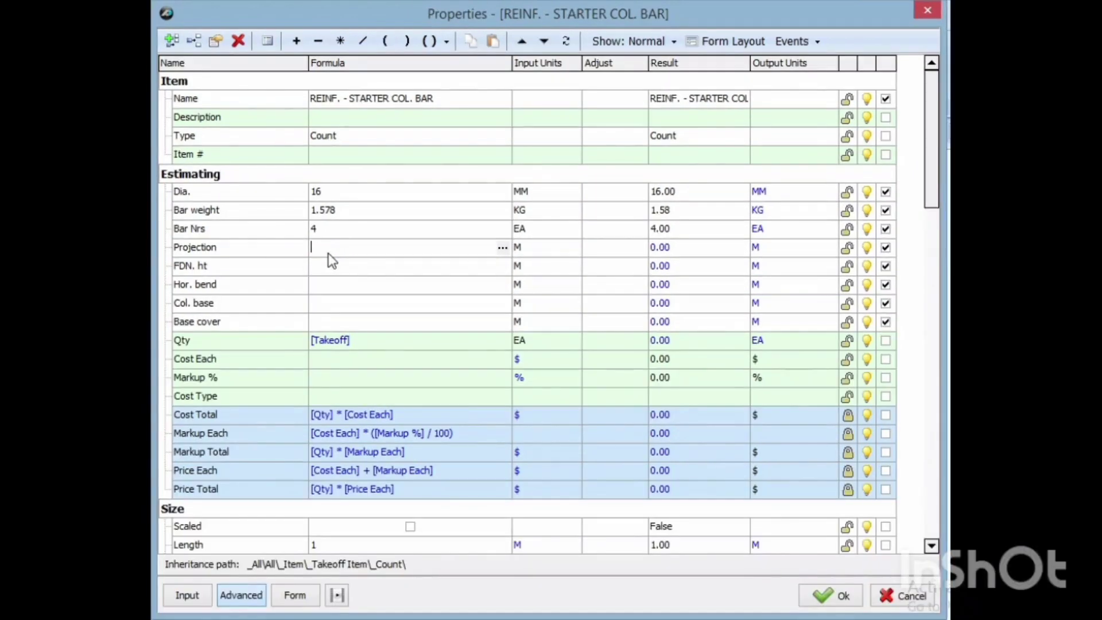
{"action": "type", "text": ".800"}
Consult the starter bar sketch for the foundation height and set the FDN. ht formula to 1.065.
{"action": "left_click", "coordinate": [330, 266]}
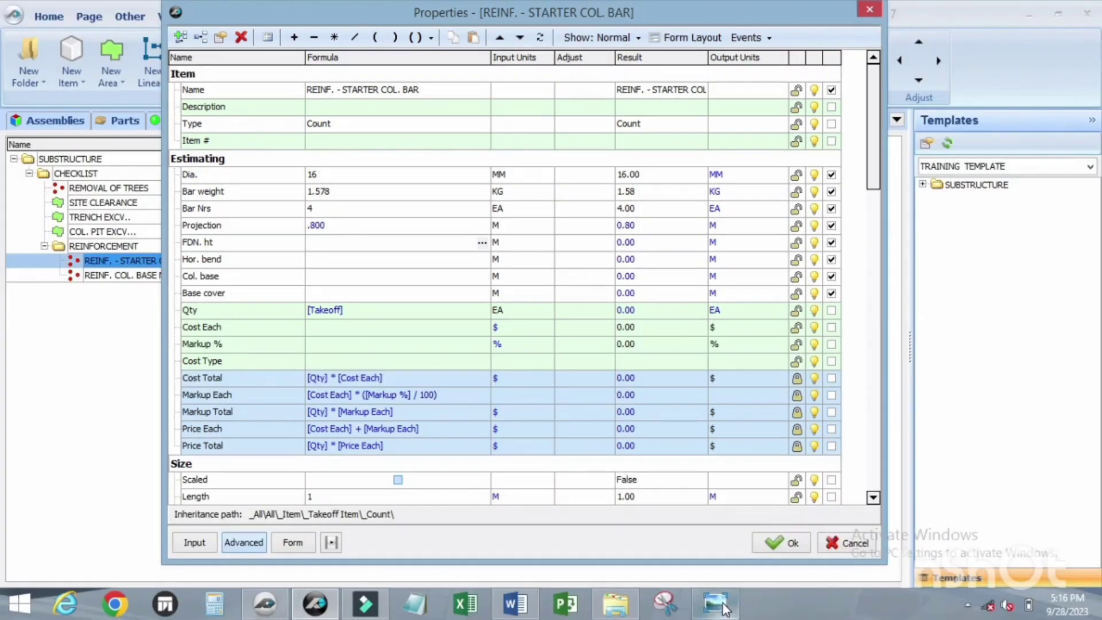
{"action": "left_click", "coordinate": [715, 603]}
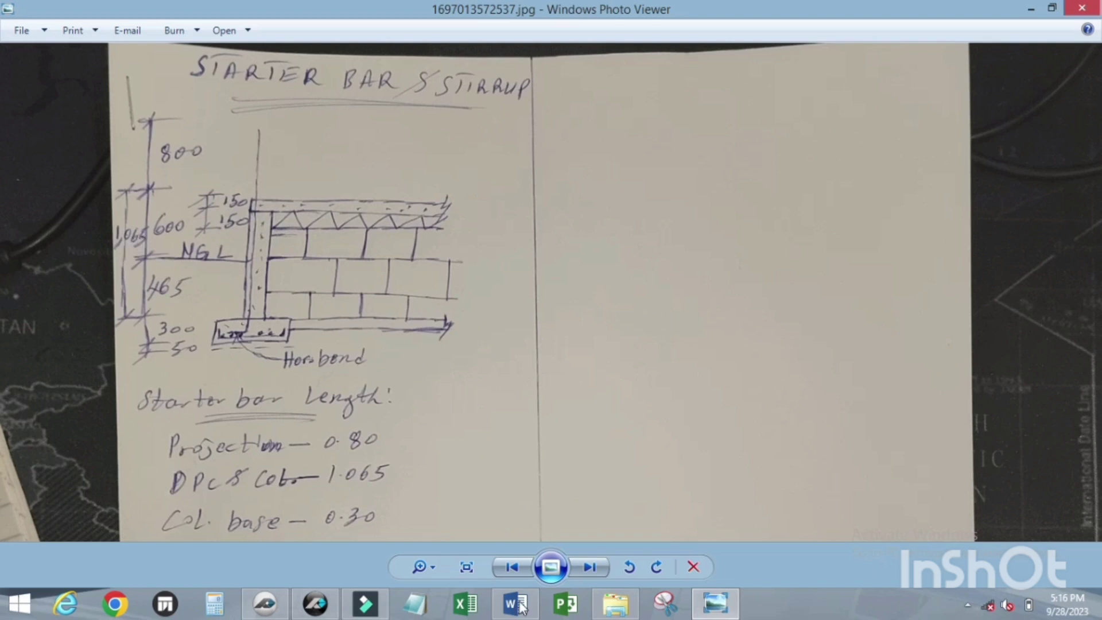
{"action": "left_click", "coordinate": [315, 603]}
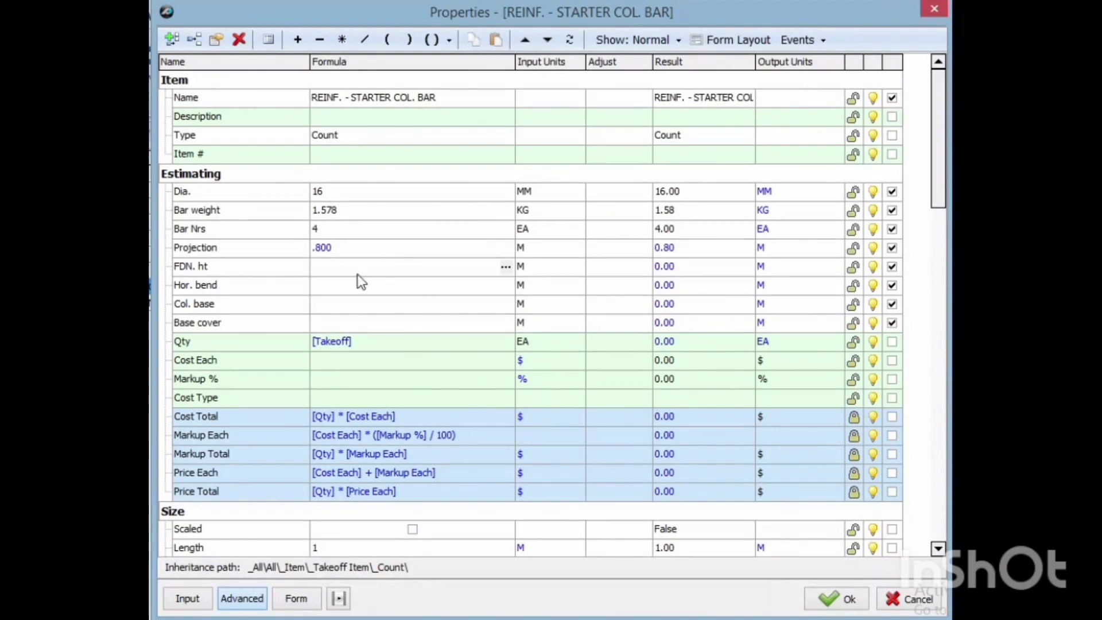
{"action": "left_click", "coordinate": [347, 245]}
{"action": "type", "text": "1.065"}
{"action": "key", "text": "Return"}
Set the Hor. bend and Col. base formulas to .3 each, checking them against the starter bar sketch.
{"action": "left_click", "coordinate": [332, 284]}
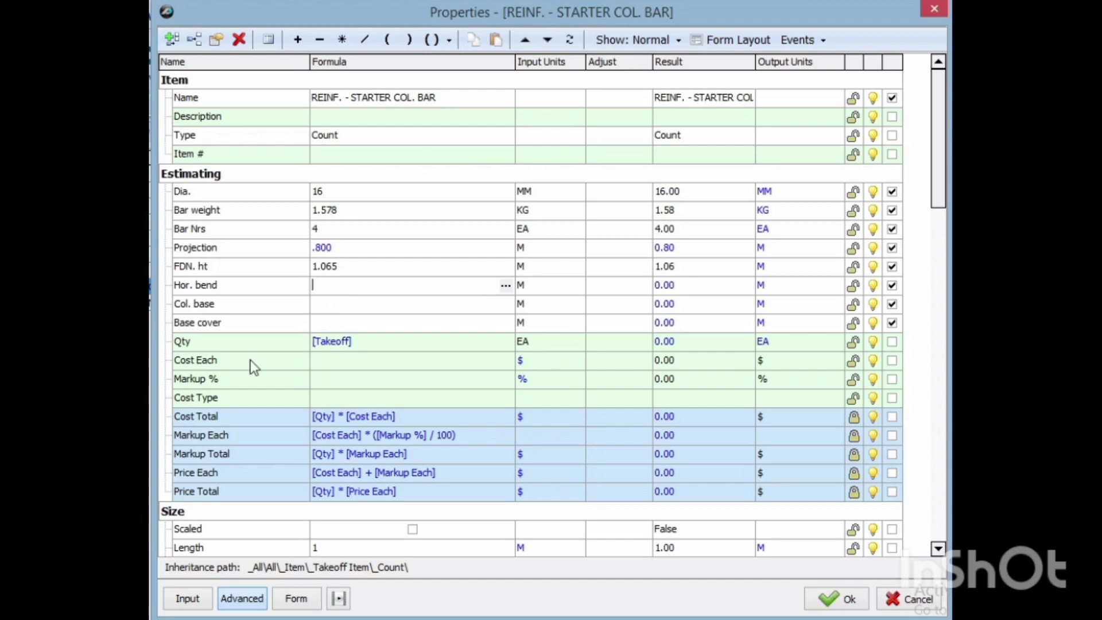
{"action": "type", "text": ".3"}
{"action": "scroll", "coordinate": [299, 281], "scroll_direction": "down", "scroll_amount": 1}
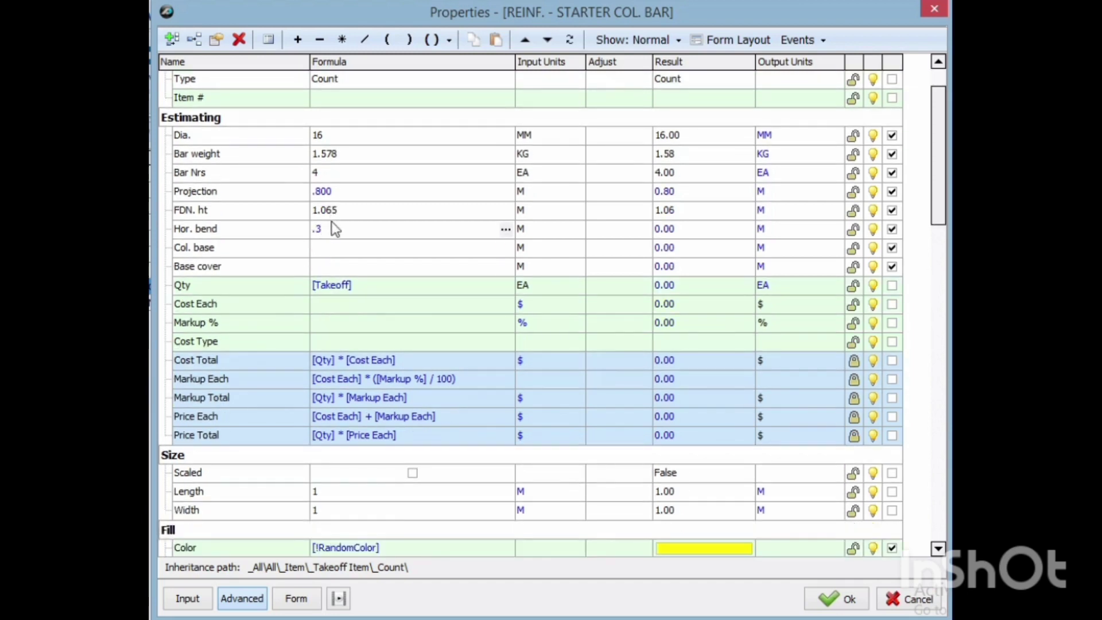
{"action": "left_click", "coordinate": [331, 247]}
{"action": "type", "text": ".3"}
{"action": "left_click", "coordinate": [697, 619]}
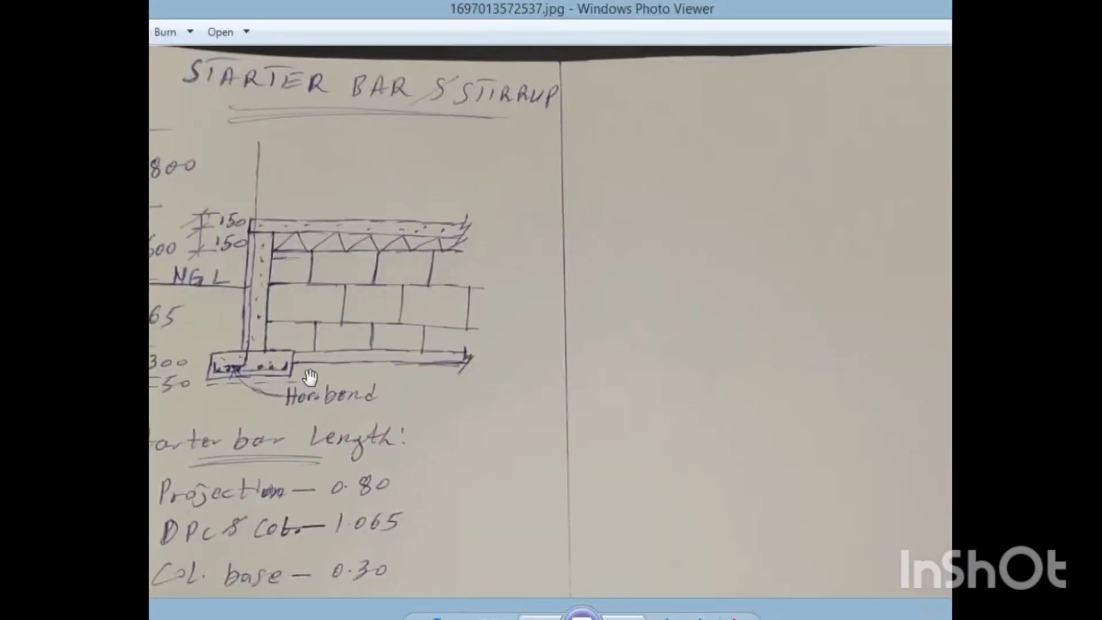
{"action": "left_click", "coordinate": [348, 619]}
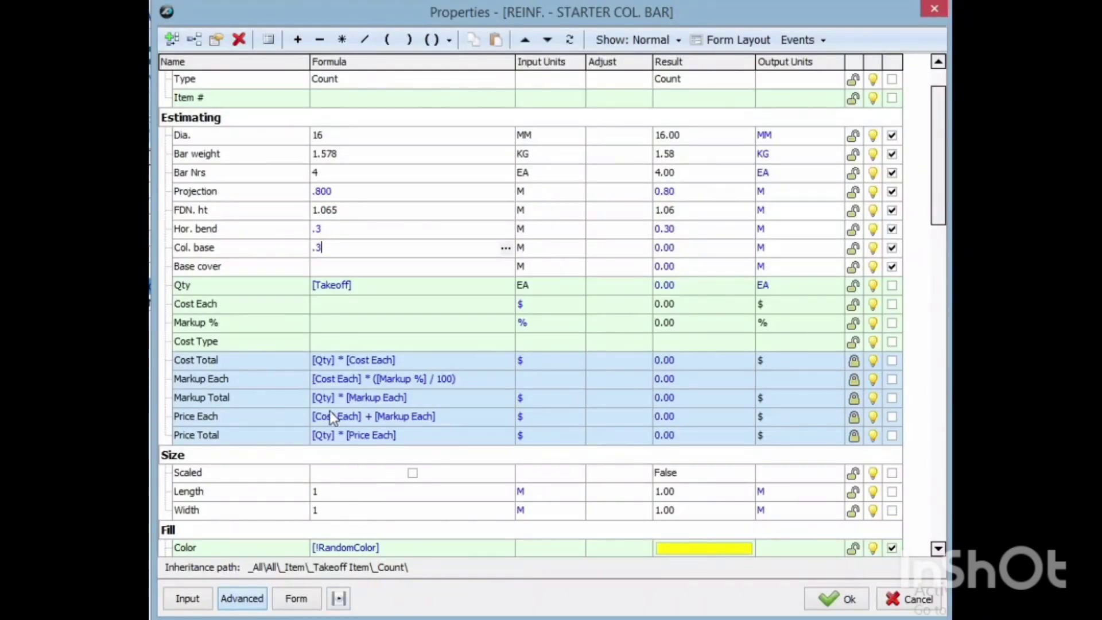
Consult the footing detail in the starter bar sketch and set the Base cover formula to .74 in the item's properties.
{"action": "left_click", "coordinate": [325, 269]}
{"action": "left_click", "coordinate": [339, 619]}
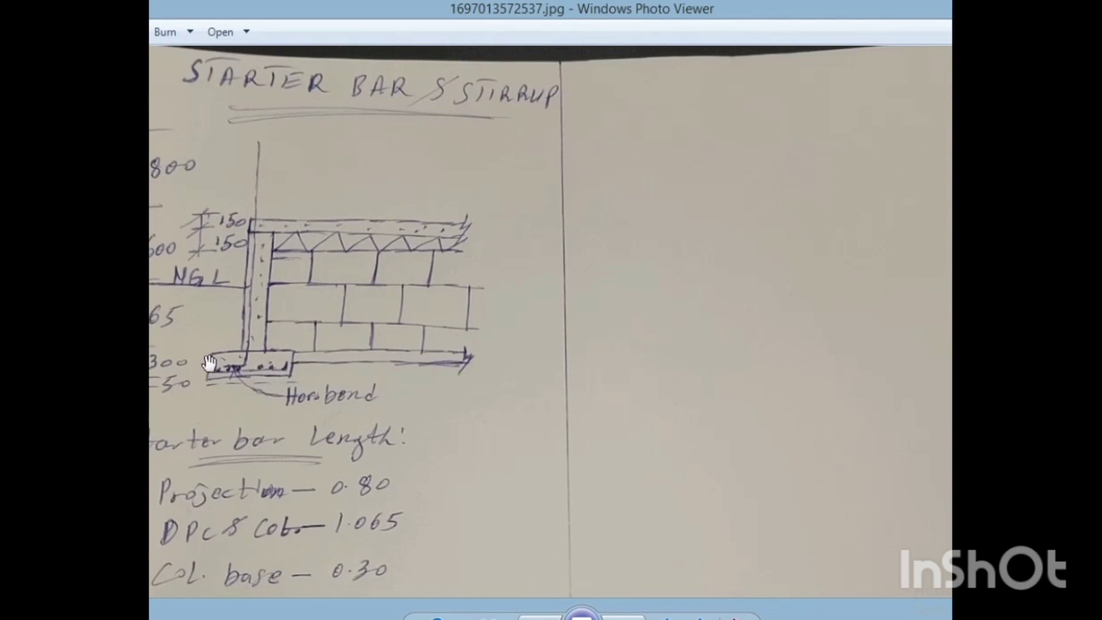
{"action": "scroll", "coordinate": [198, 365], "scroll_direction": "up", "scroll_amount": 5}
{"action": "scroll", "coordinate": [197, 364], "scroll_direction": "up", "scroll_amount": 1}
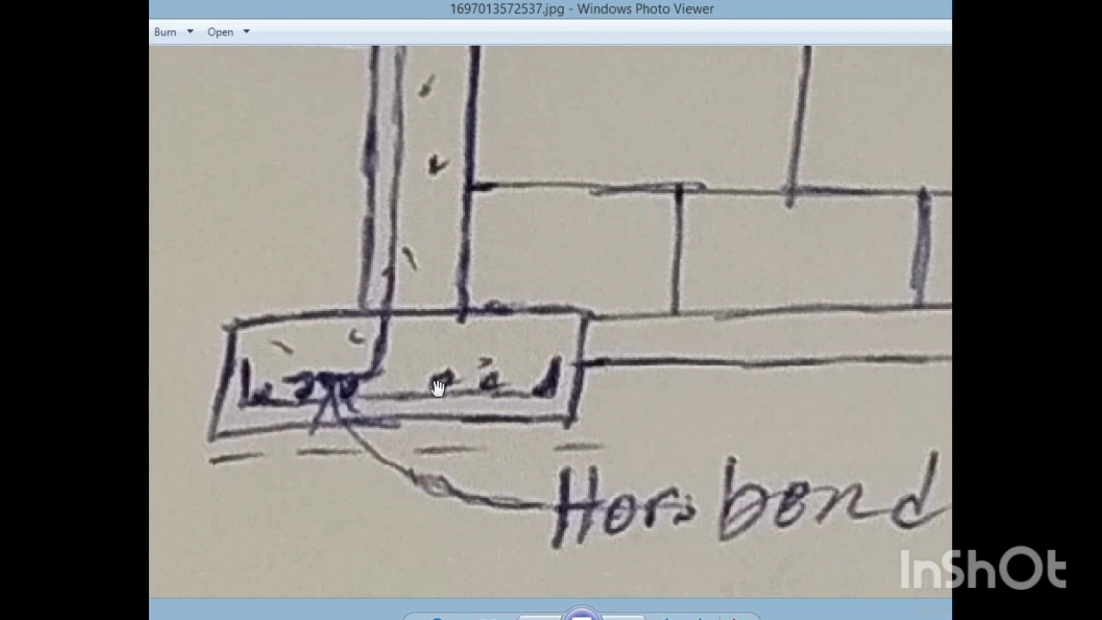
{"action": "scroll", "coordinate": [438, 385], "scroll_direction": "down", "scroll_amount": 1}
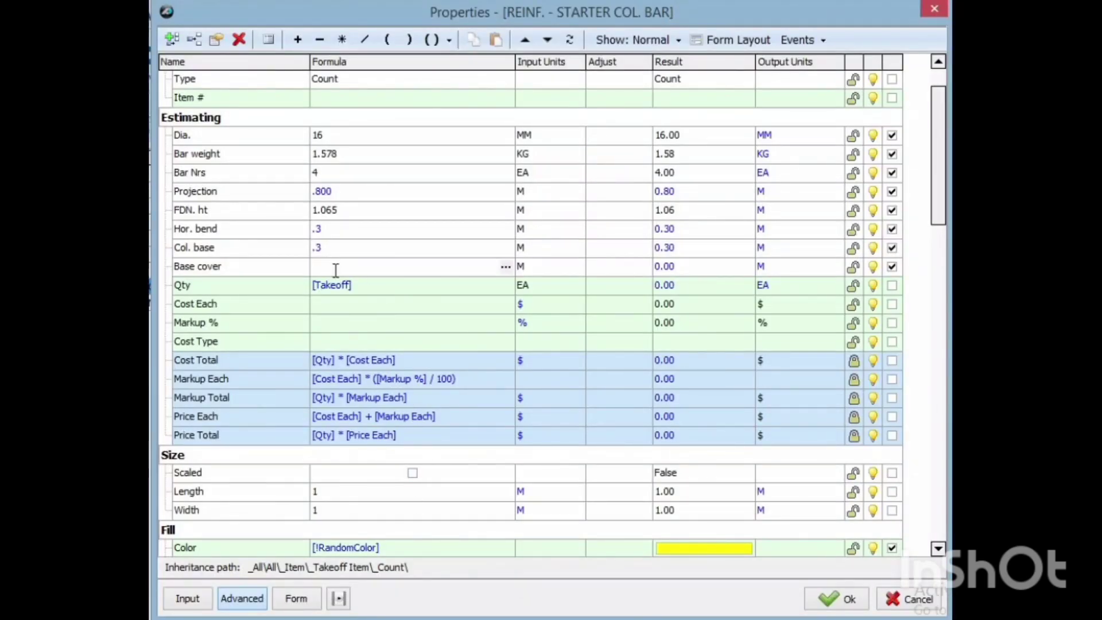
{"action": "left_click", "coordinate": [336, 270]}
{"action": "type", "text": ".74"}
{"action": "left_click", "coordinate": [359, 265]}
Move the Qty property up to the first position in the Estimating group, above Dia.
{"action": "left_click", "coordinate": [210, 287]}
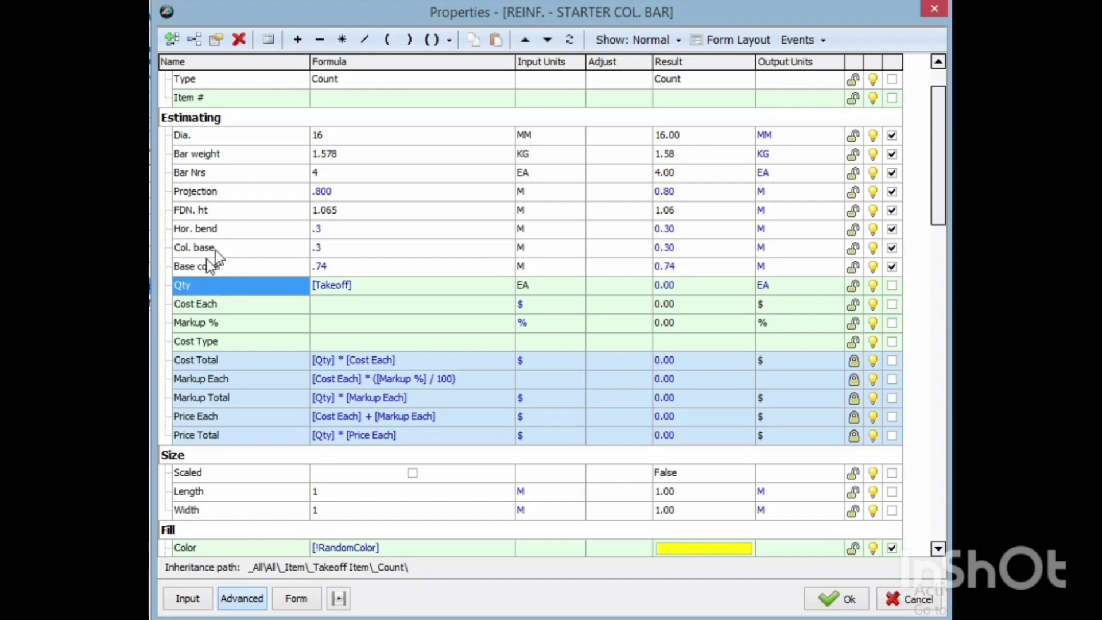
{"action": "left_click", "coordinate": [526, 40]}
{"action": "left_click", "coordinate": [527, 40]}
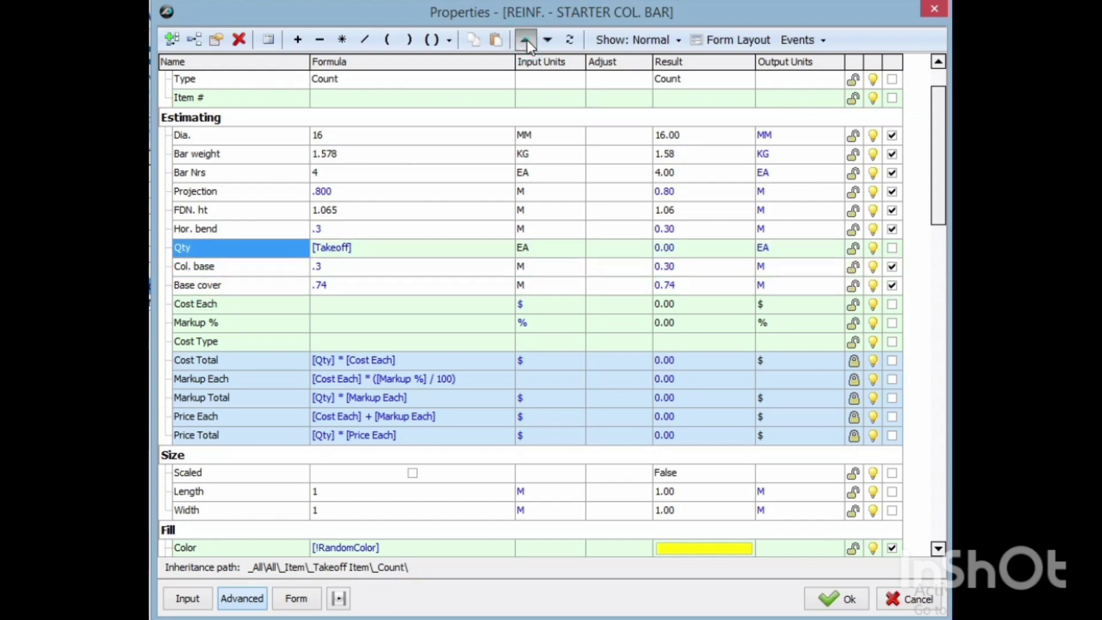
{"action": "left_click", "coordinate": [526, 41]}
{"action": "left_click", "coordinate": [526, 40]}
{"action": "left_click", "coordinate": [527, 40]}
{"action": "left_click", "coordinate": [527, 40]}
{"action": "left_click", "coordinate": [527, 40]}
{"action": "left_click", "coordinate": [527, 40]}
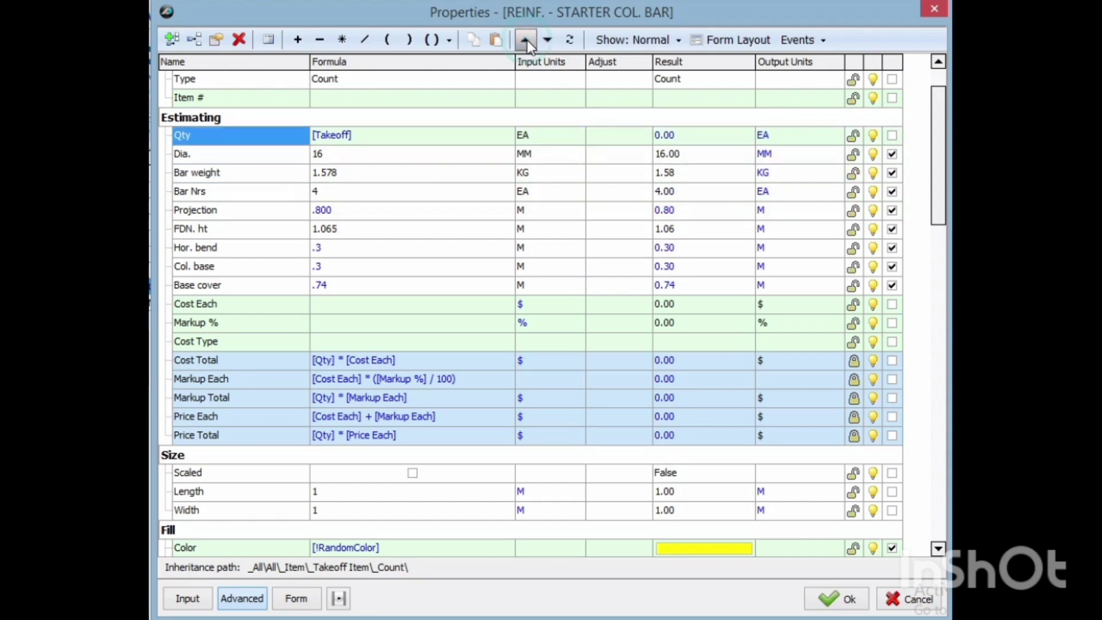
Open the Qty formula in the Formula Editor, clear its existing expression and move the editor clear of the property values.
{"action": "left_click", "coordinate": [431, 136]}
{"action": "double_click", "coordinate": [430, 136]}
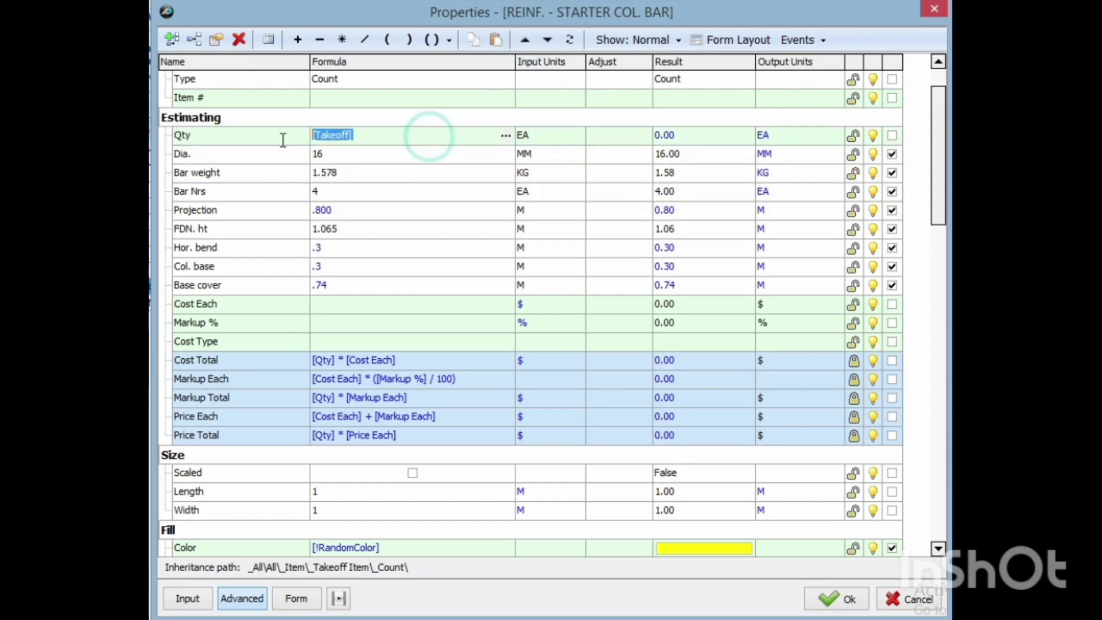
{"action": "left_click", "coordinate": [503, 135]}
{"action": "left_click_drag", "start_coordinate": [462, 227], "coordinate": [408, 221]}
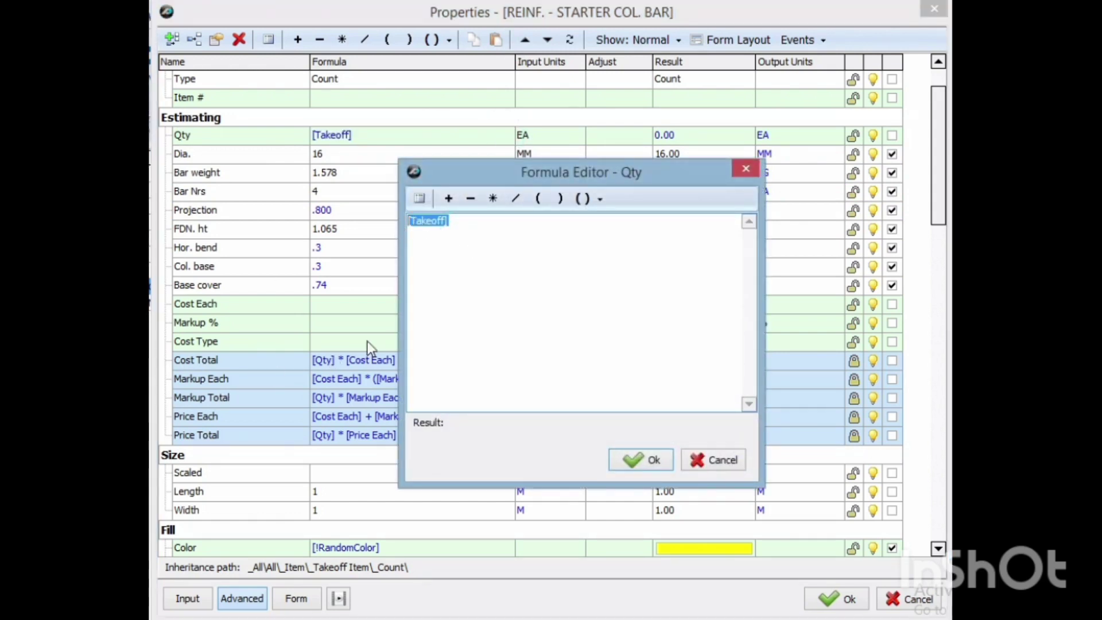
{"action": "key", "text": "Delete"}
{"action": "left_click", "coordinate": [434, 225]}
{"action": "left_click_drag", "start_coordinate": [502, 168], "coordinate": [658, 57]}
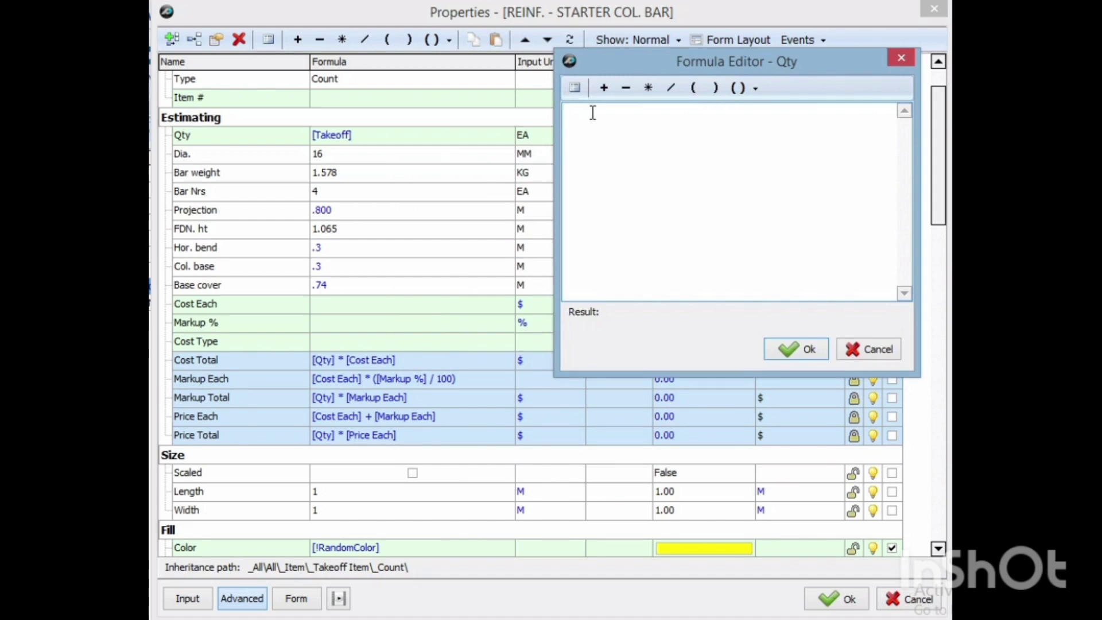
Start the Qty formula with the sum of the item's own properties [Projection] + [FDN. ht].
{"action": "left_click", "coordinate": [576, 85]}
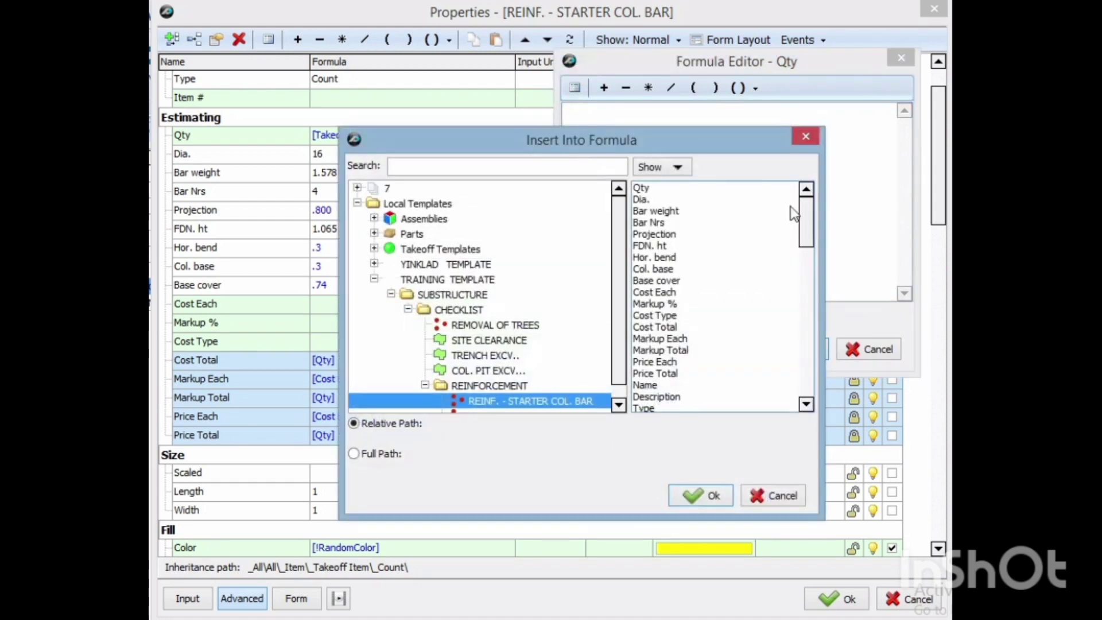
{"action": "left_click", "coordinate": [665, 234]}
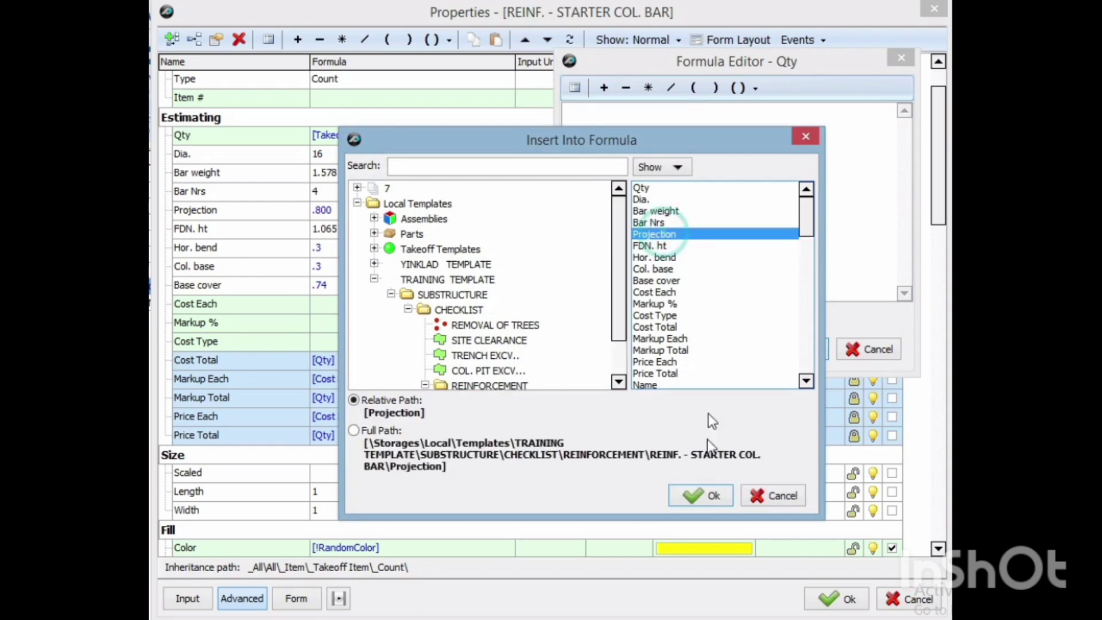
{"action": "left_click", "coordinate": [697, 492]}
{"action": "left_click", "coordinate": [604, 88]}
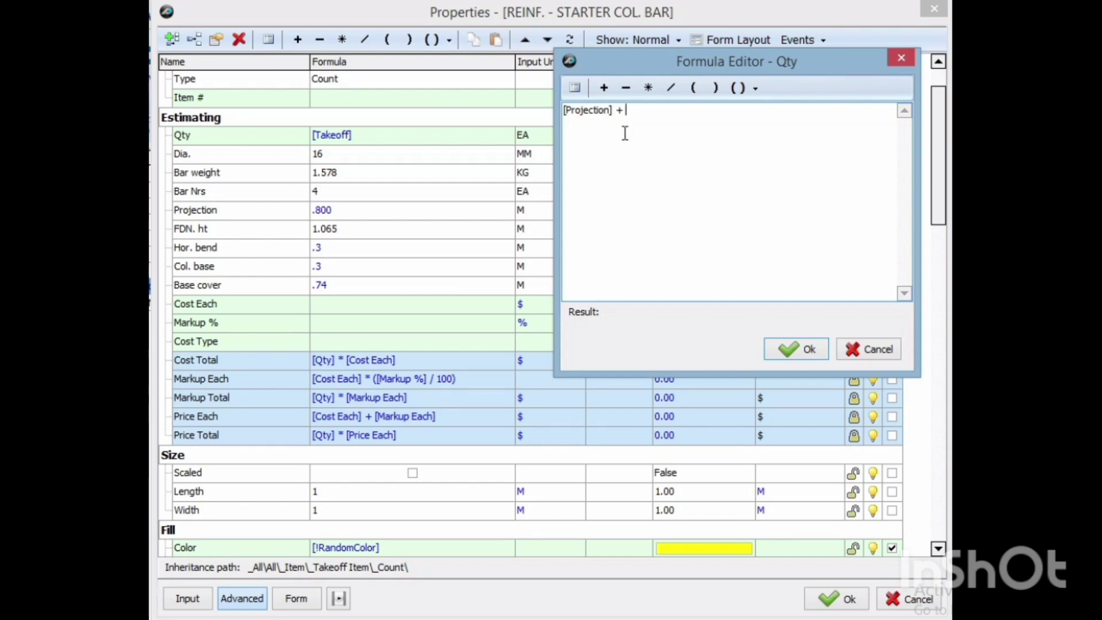
{"action": "left_click", "coordinate": [576, 87]}
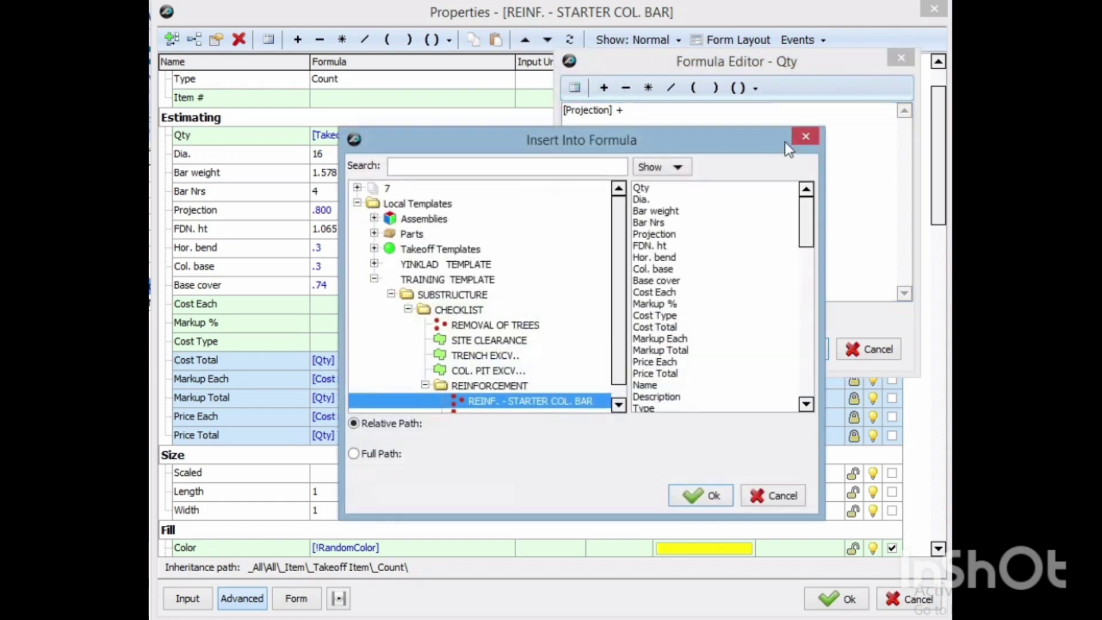
{"action": "left_click", "coordinate": [650, 246]}
{"action": "left_click", "coordinate": [700, 495]}
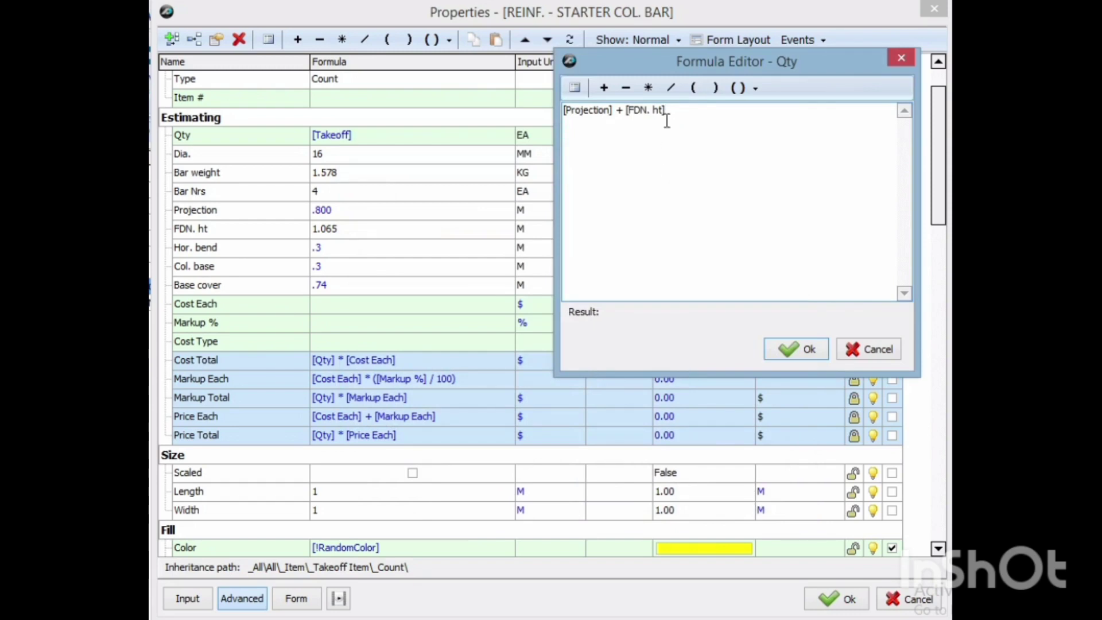
Extend the sum in the Qty formula by adding the [Hor. bend] and [Col. base] properties.
{"action": "left_click", "coordinate": [603, 87]}
{"action": "left_click", "coordinate": [576, 88]}
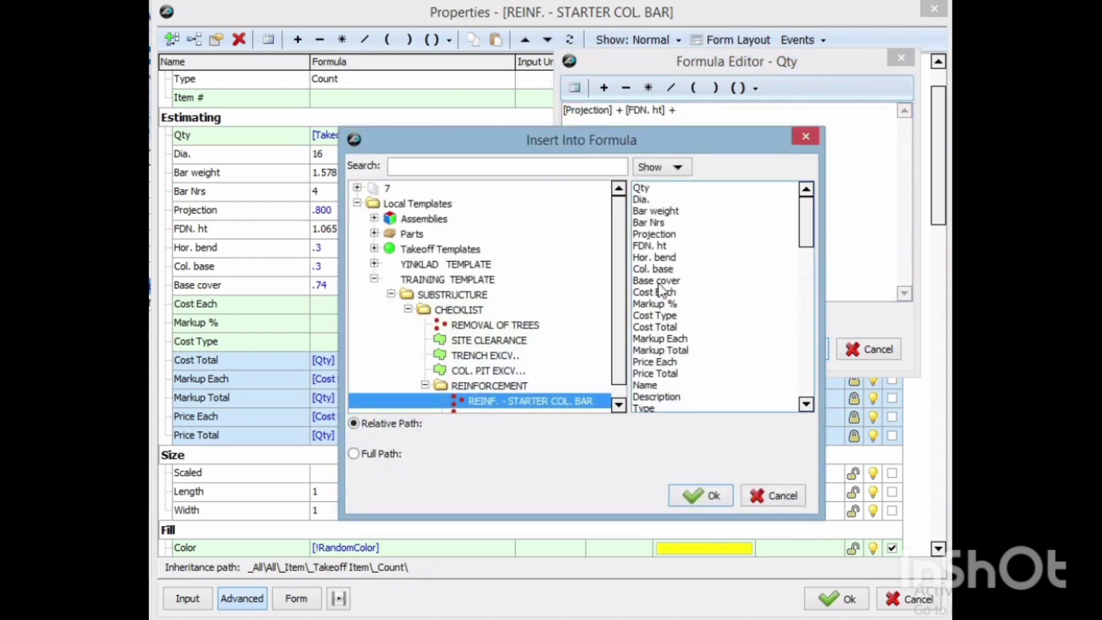
{"action": "left_click", "coordinate": [659, 257]}
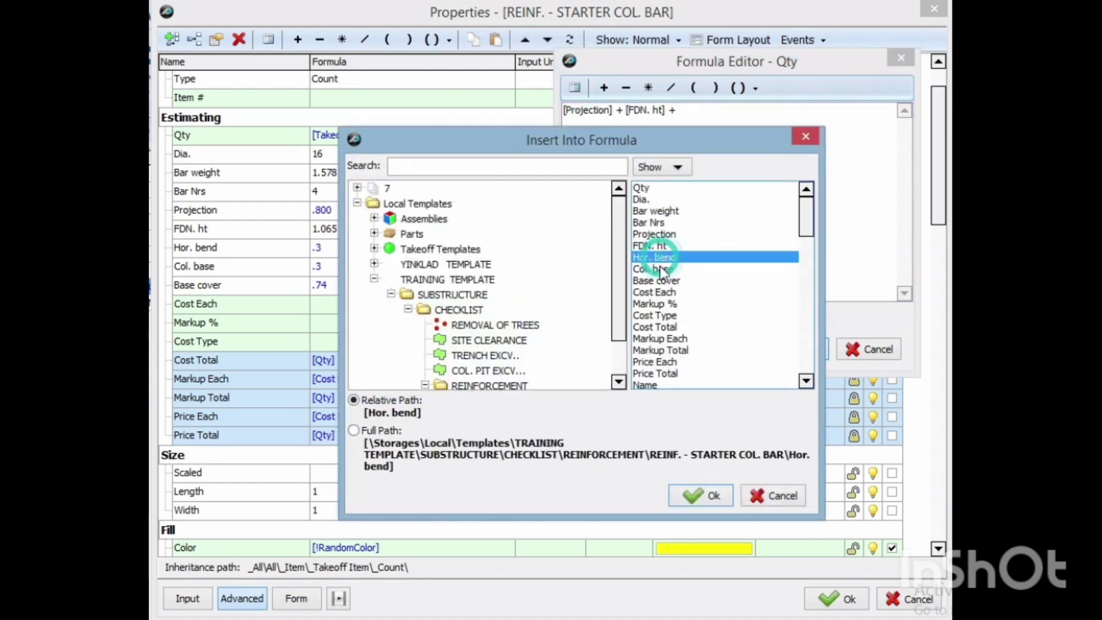
{"action": "left_click", "coordinate": [694, 494]}
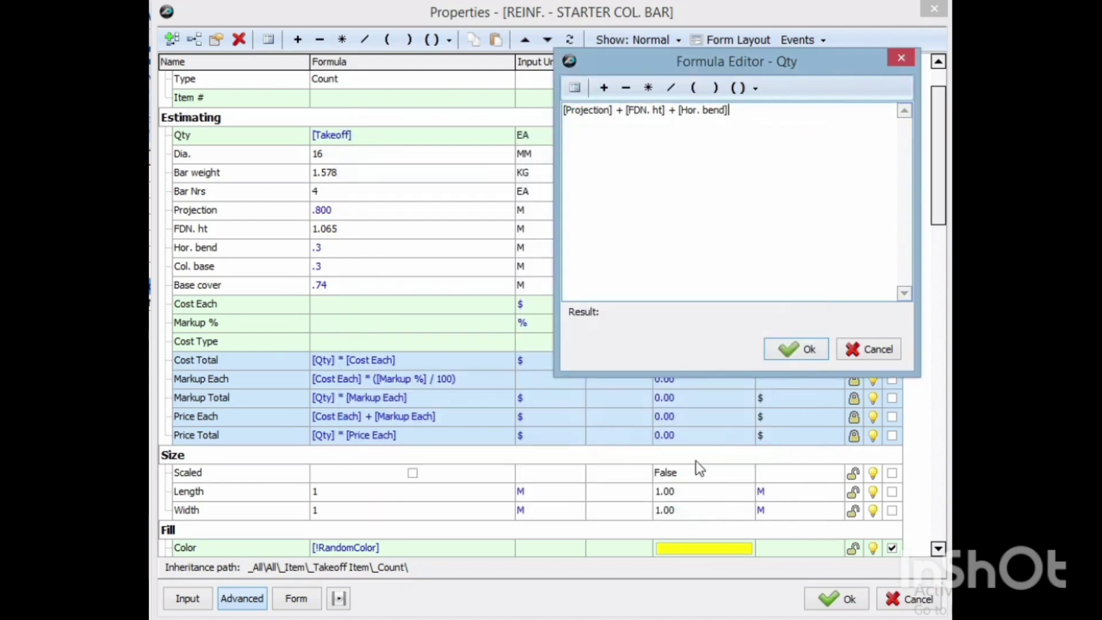
{"action": "left_click", "coordinate": [608, 91]}
{"action": "left_click", "coordinate": [577, 88]}
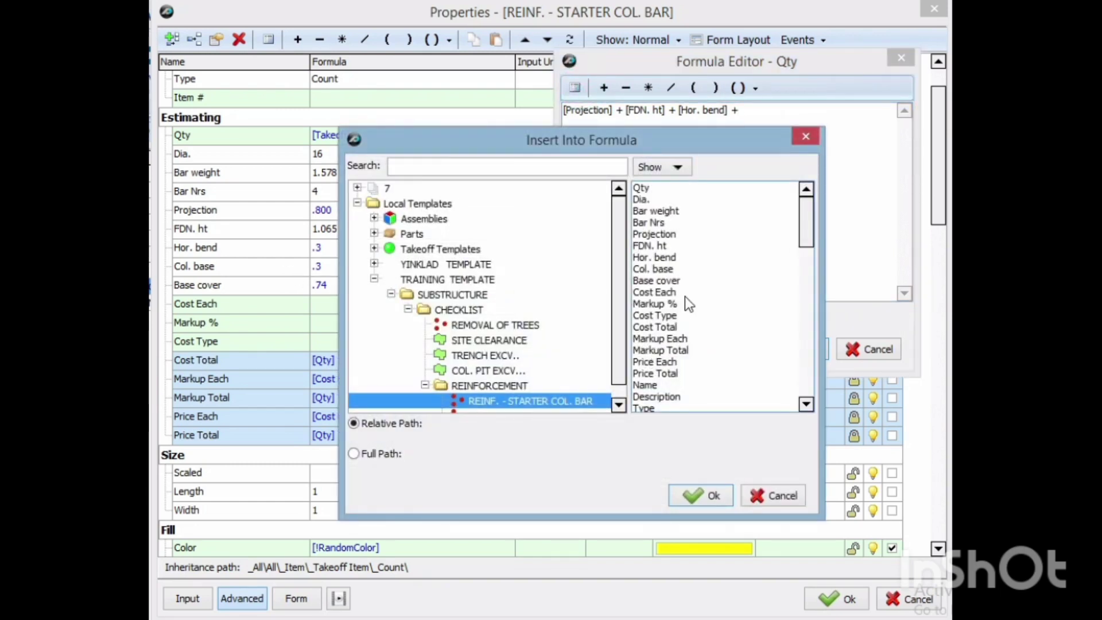
{"action": "scroll", "coordinate": [688, 303], "scroll_direction": "down", "scroll_amount": 1}
{"action": "left_click", "coordinate": [659, 233]}
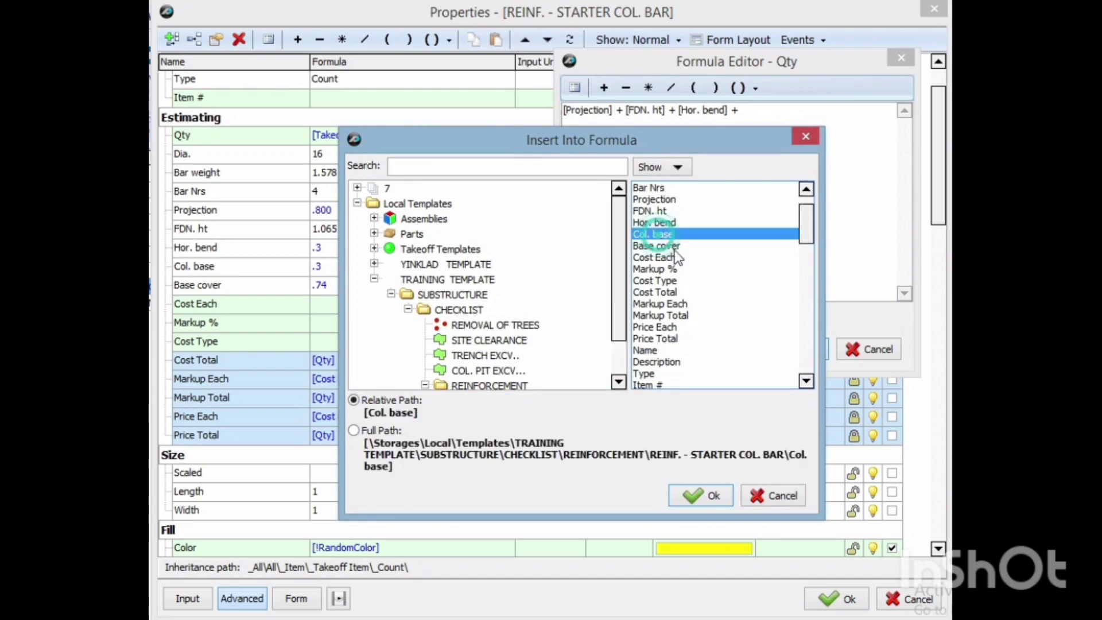
{"action": "left_click", "coordinate": [701, 496]}
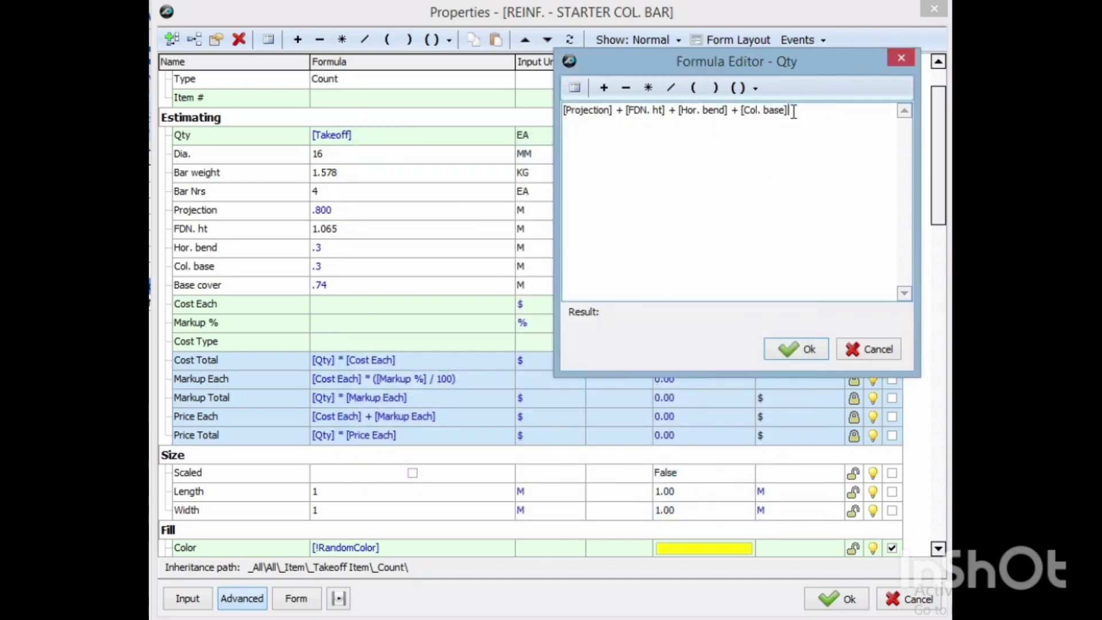
Wrap the entire sum of the four properties in the Qty formula in a RoundUp() function.
{"action": "left_click_drag", "start_coordinate": [789, 110], "coordinate": [563, 111]}
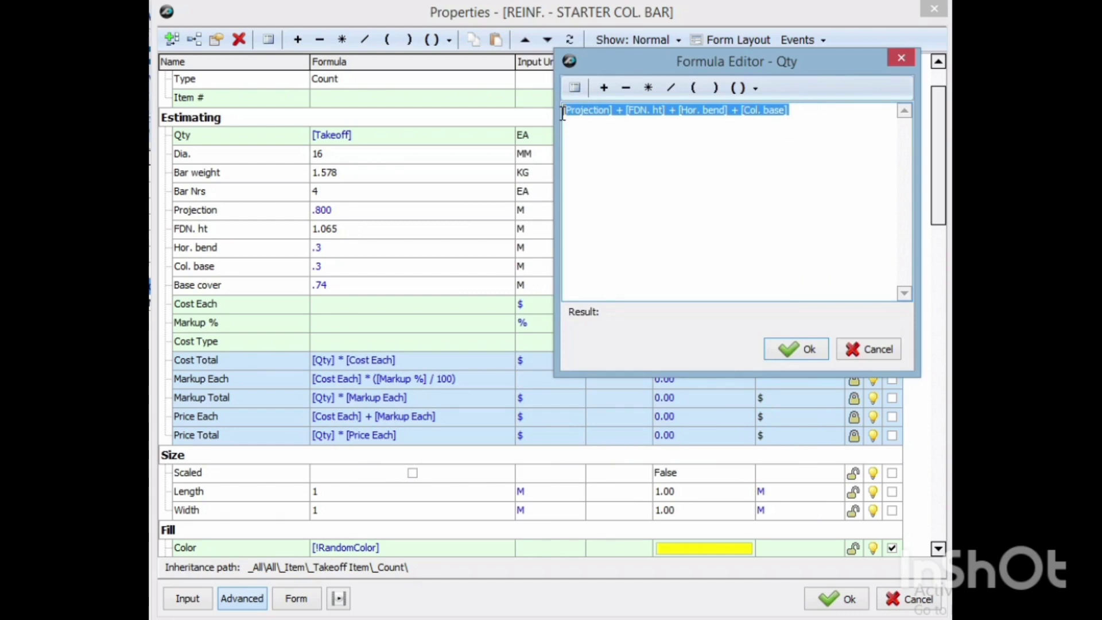
{"action": "left_click", "coordinate": [756, 88]}
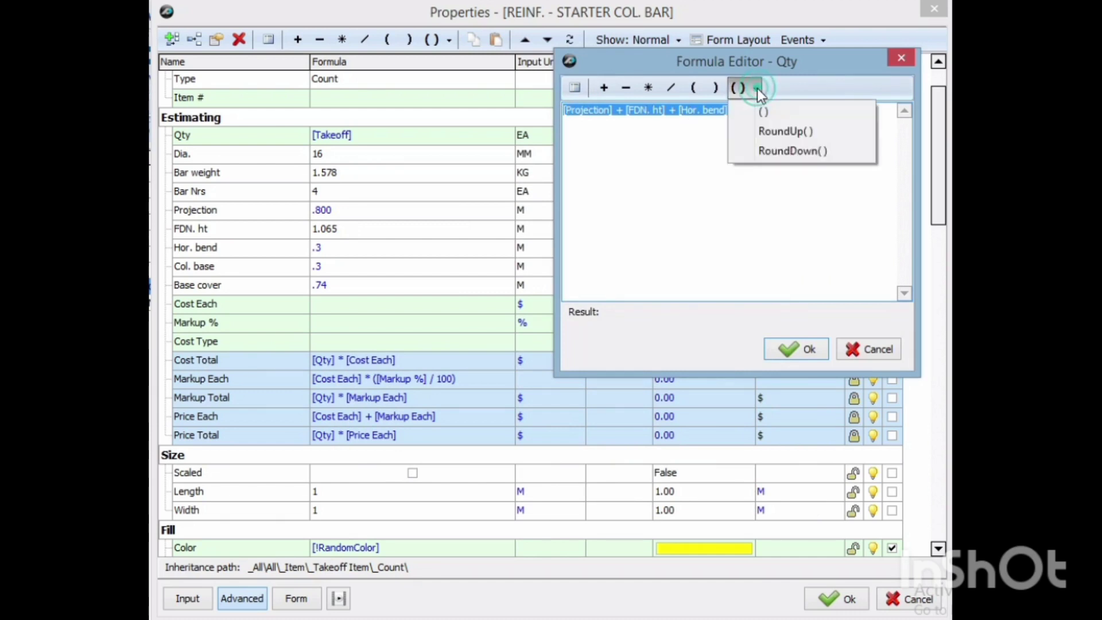
{"action": "left_click", "coordinate": [775, 132]}
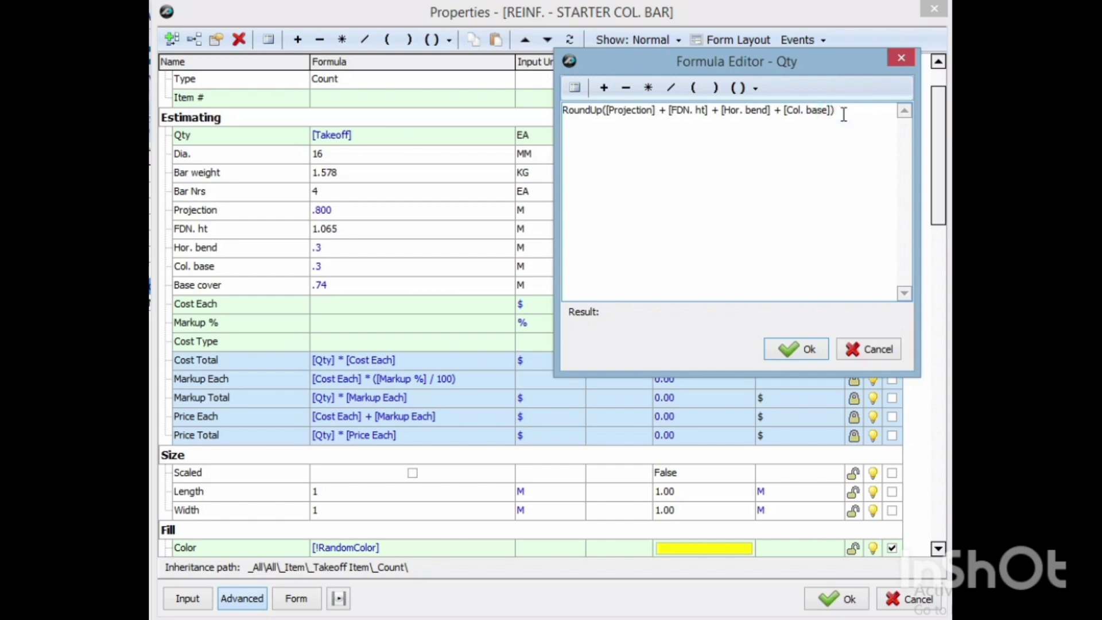
Subtract [Base cover] from the RoundUp result in the Qty formula and enclose the whole expression in parentheses.
{"action": "left_click", "coordinate": [627, 88]}
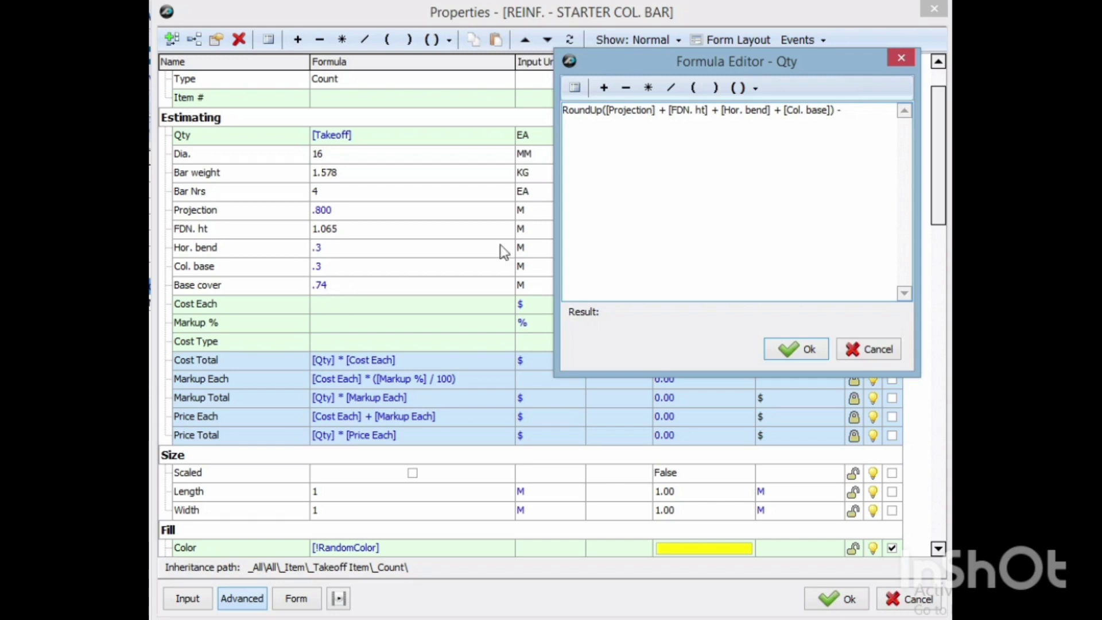
{"action": "left_click", "coordinate": [849, 114]}
{"action": "left_click", "coordinate": [580, 92]}
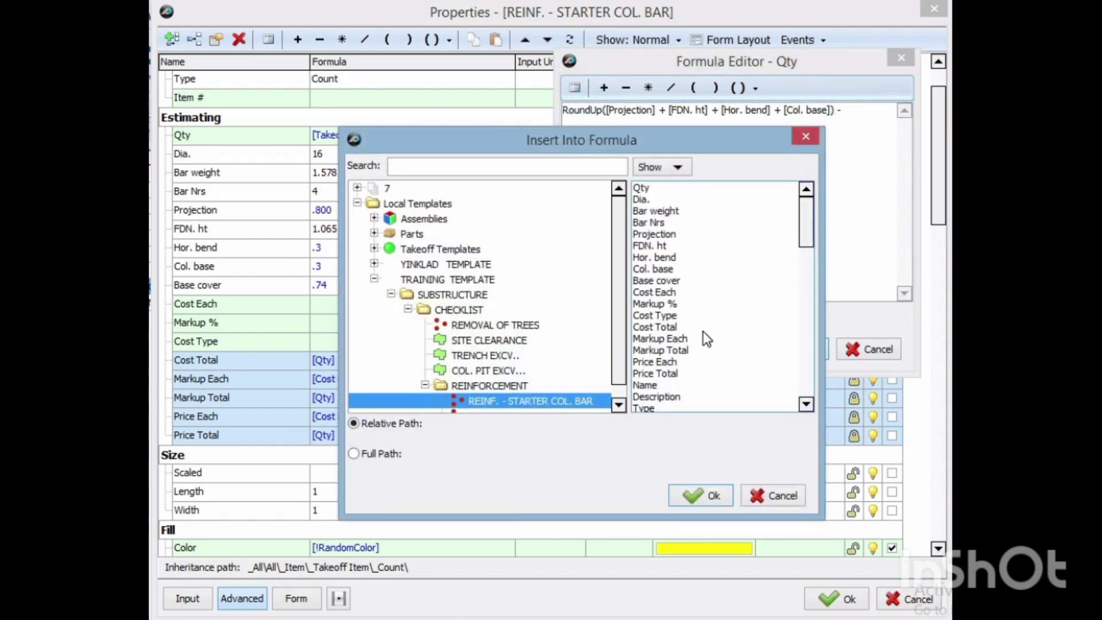
{"action": "left_click", "coordinate": [656, 280]}
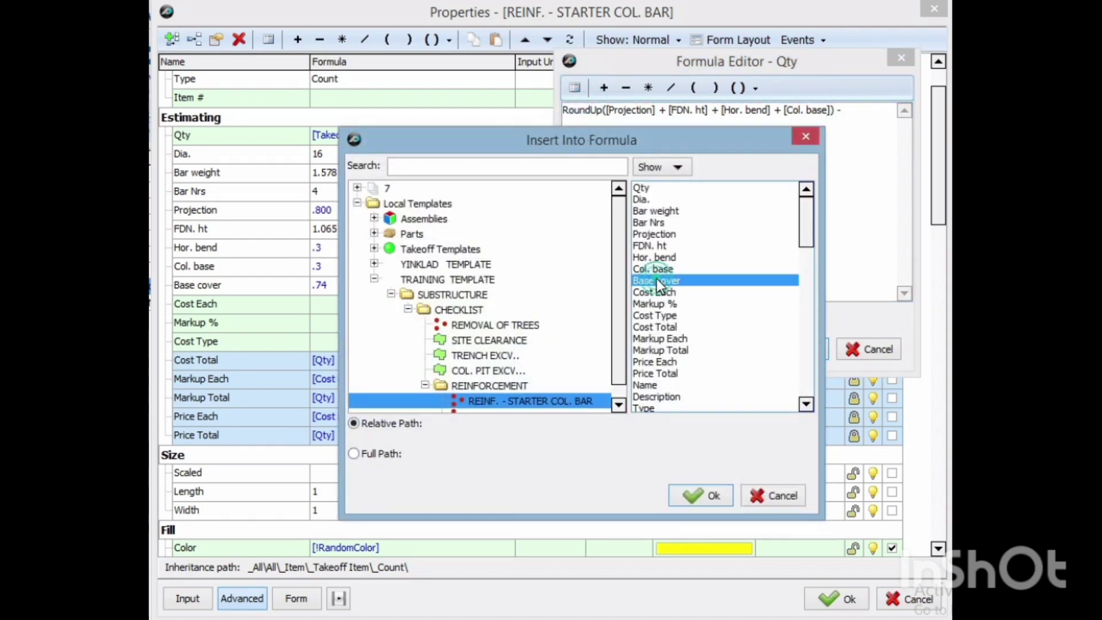
{"action": "left_click", "coordinate": [704, 495]}
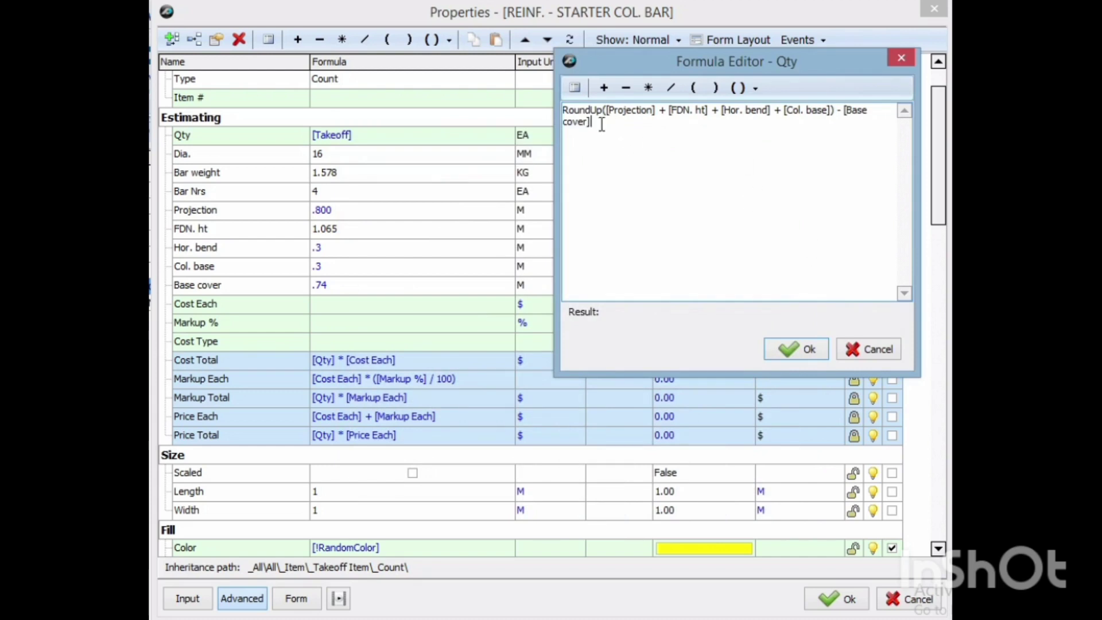
{"action": "left_click_drag", "start_coordinate": [596, 124], "coordinate": [556, 112]}
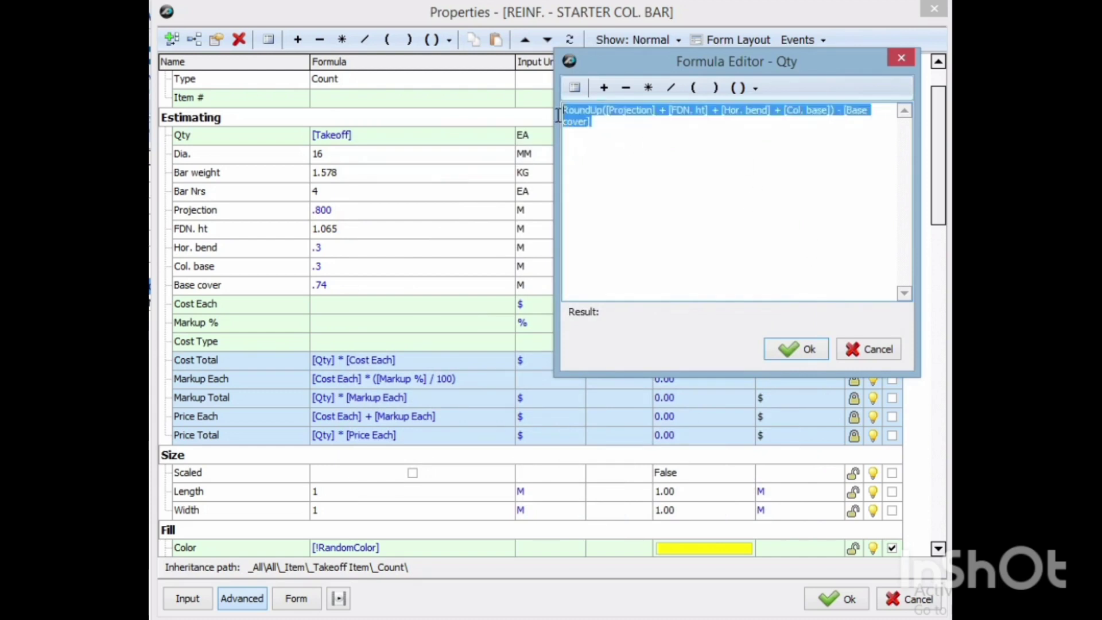
{"action": "left_click", "coordinate": [755, 89]}
{"action": "left_click", "coordinate": [768, 116]}
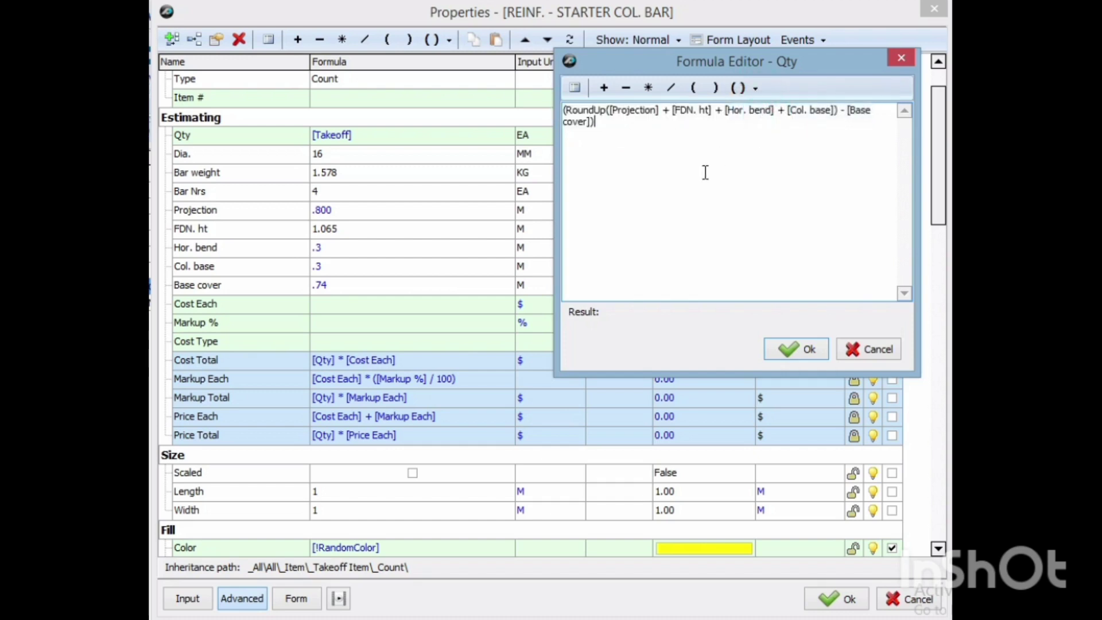
Multiply the parenthesised Qty expression by [Bar weight] and accept the formula.
{"action": "left_click", "coordinate": [648, 89]}
{"action": "left_click", "coordinate": [576, 87]}
{"action": "left_click", "coordinate": [660, 211]}
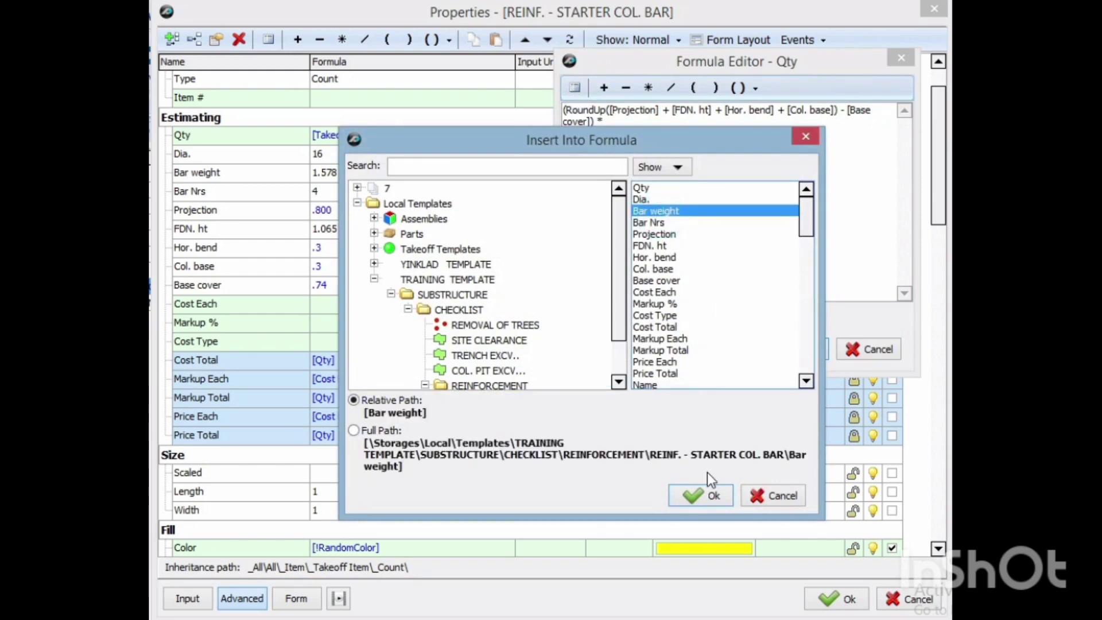
{"action": "left_click", "coordinate": [696, 494]}
{"action": "left_click", "coordinate": [794, 349]}
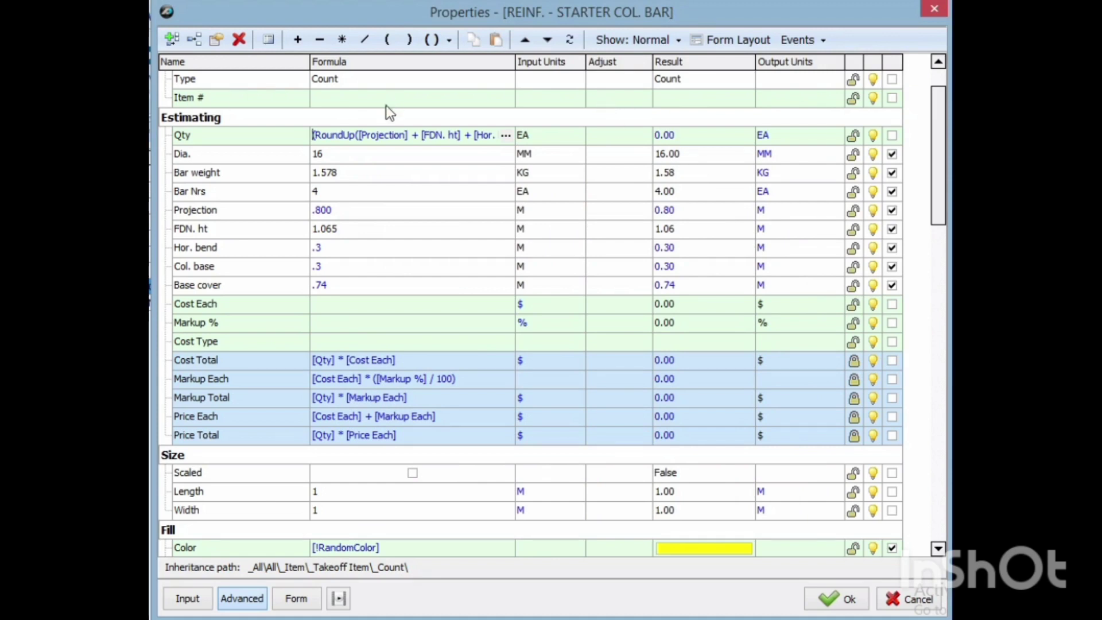
Set the input units of the Qty property to KG.
{"action": "left_click", "coordinate": [566, 139]}
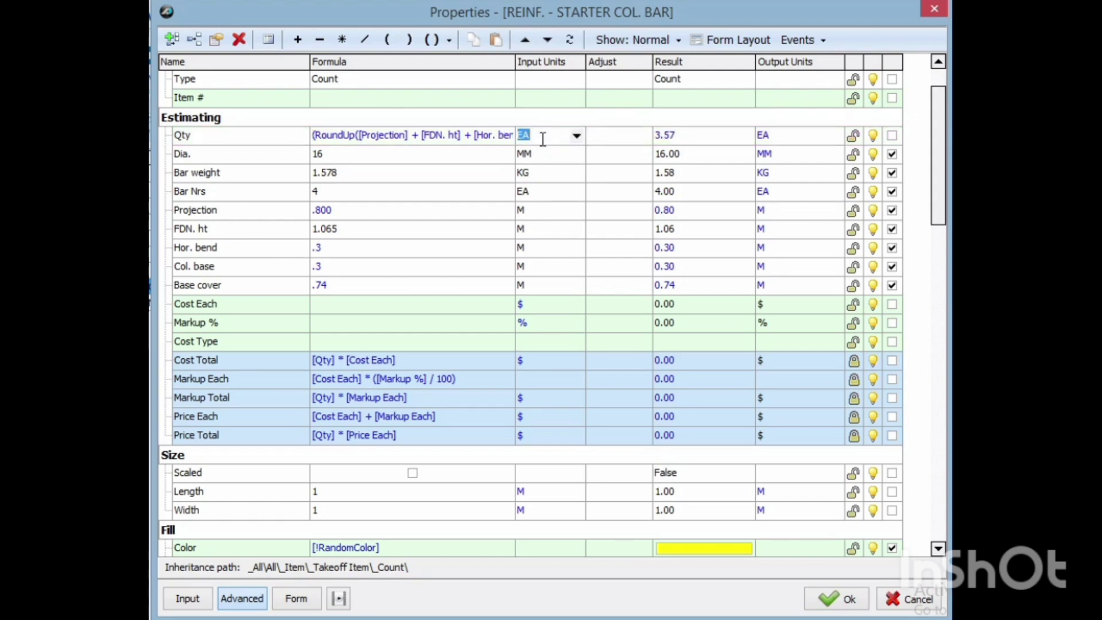
{"action": "type", "text": "KG"}
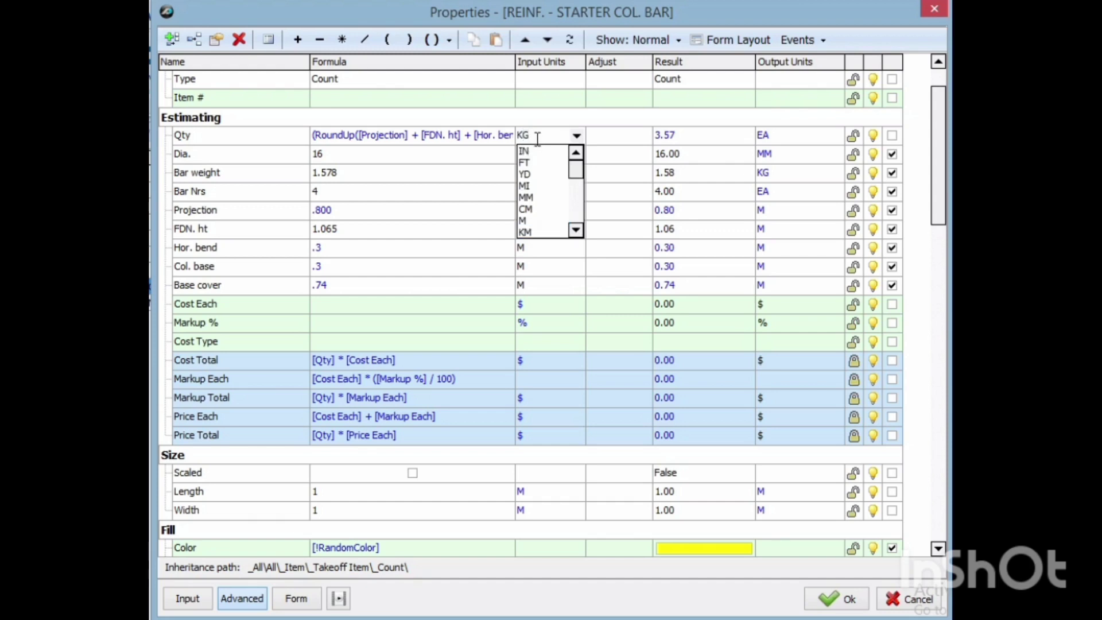
{"action": "left_click", "coordinate": [432, 193]}
{"action": "scroll", "coordinate": [432, 191], "scroll_direction": "down", "scroll_amount": 3}
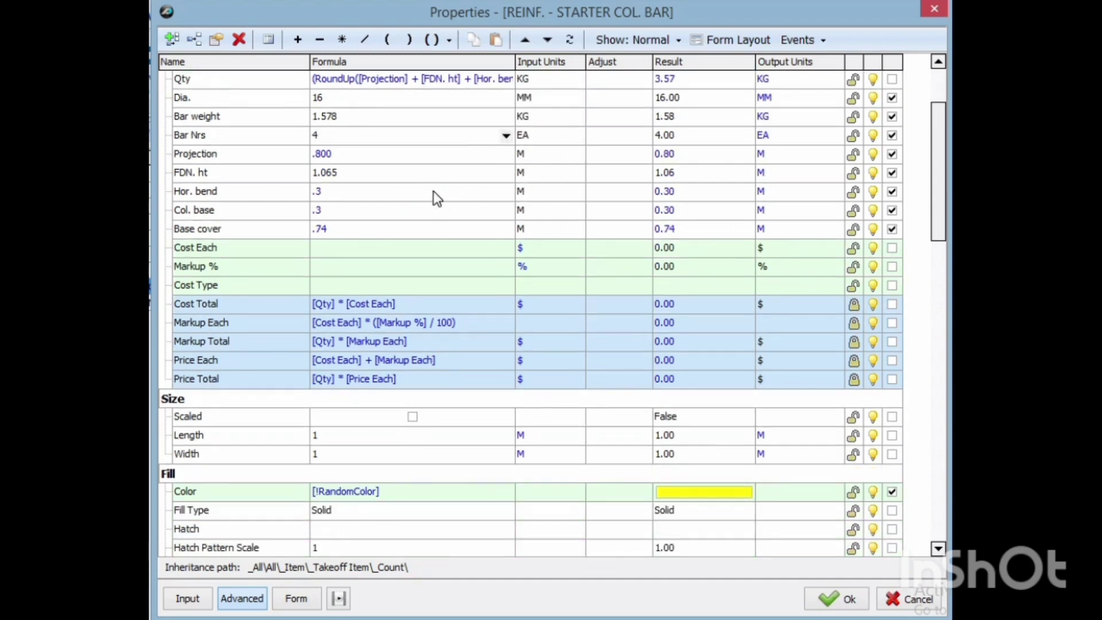
{"action": "scroll", "coordinate": [433, 192], "scroll_direction": "down", "scroll_amount": 4}
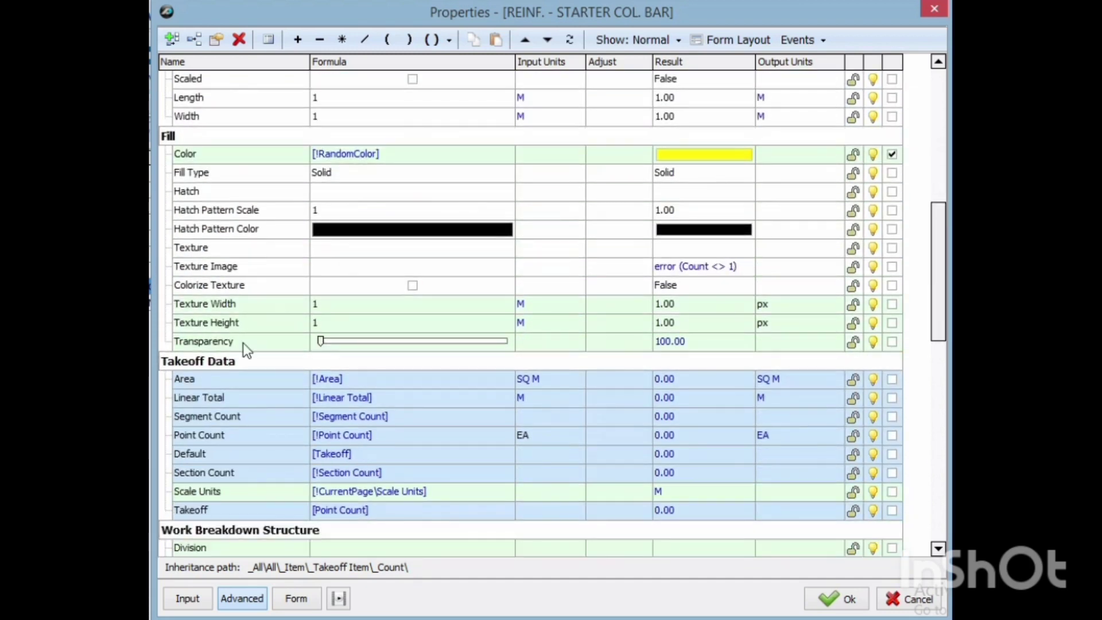
Allow the inherited Takeoff property under Takeoff Data to be edited and clear its formula.
{"action": "scroll", "coordinate": [235, 361], "scroll_direction": "down", "scroll_amount": 1}
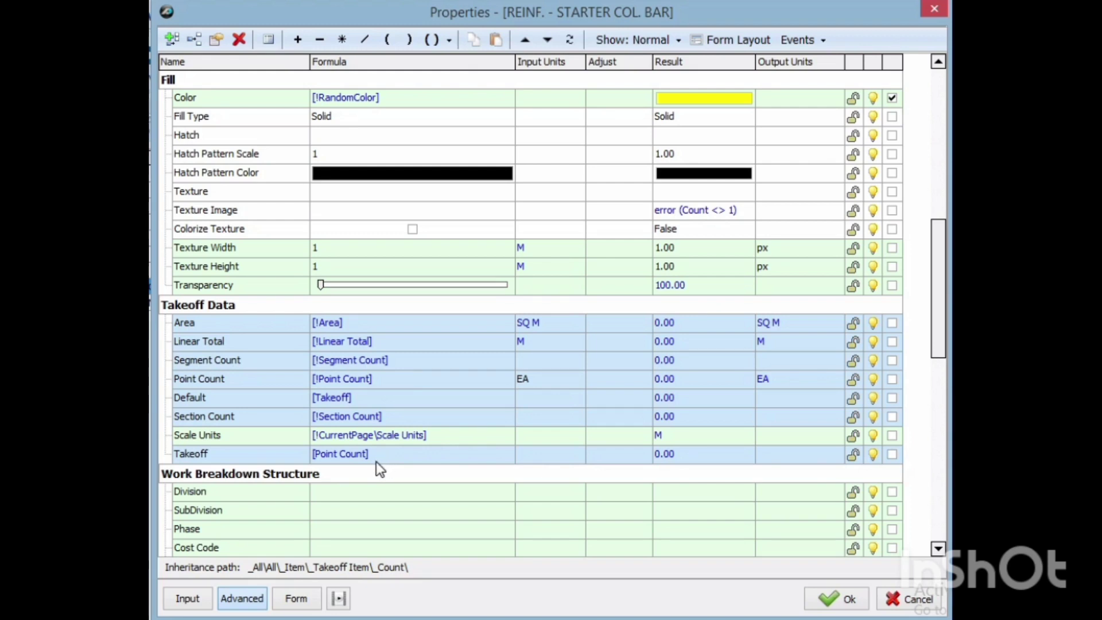
{"action": "scroll", "coordinate": [374, 463], "scroll_direction": "up", "scroll_amount": 1}
{"action": "scroll", "coordinate": [373, 467], "scroll_direction": "down", "scroll_amount": 2}
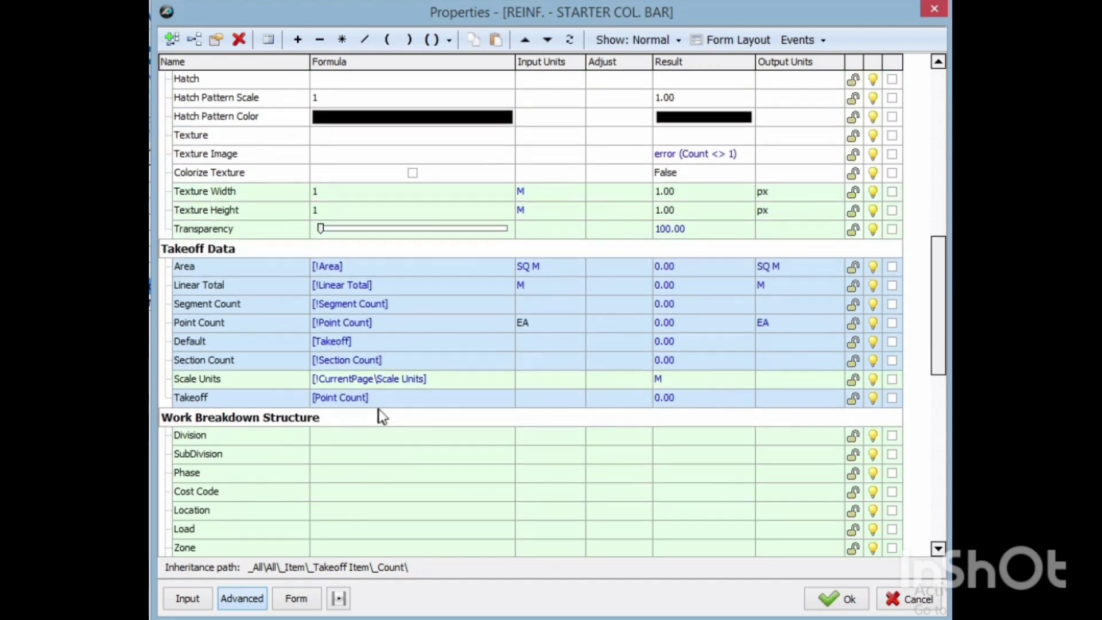
{"action": "left_click", "coordinate": [382, 396]}
{"action": "left_click", "coordinate": [382, 400]}
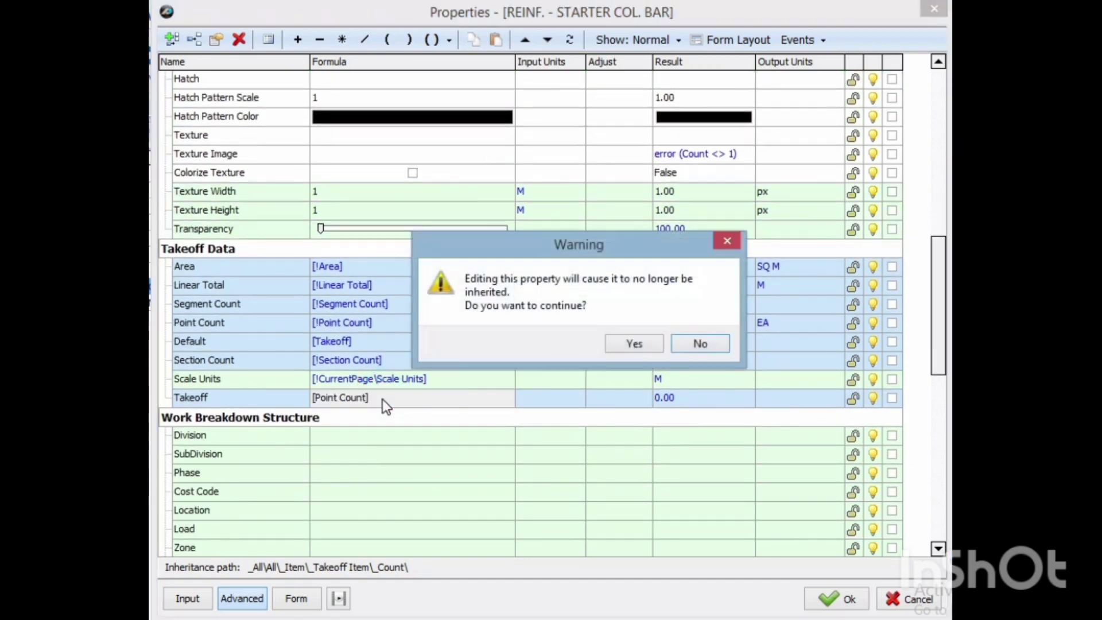
{"action": "left_click", "coordinate": [610, 344]}
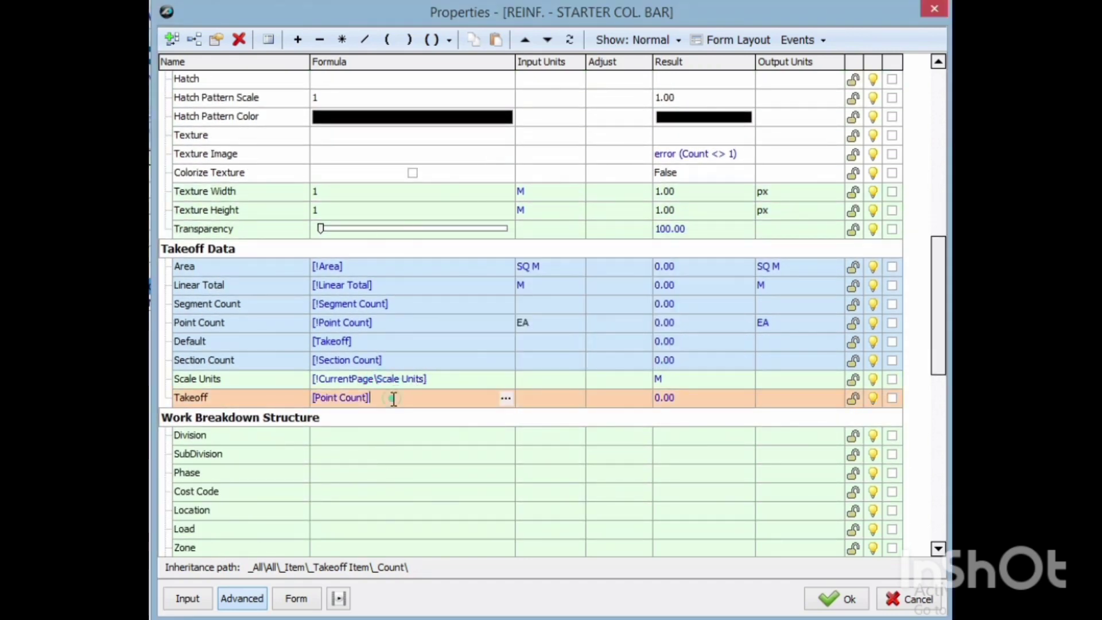
{"action": "left_click_drag", "start_coordinate": [394, 400], "coordinate": [312, 402]}
{"action": "key", "text": "BackSpace"}
Link the Takeoff property's empty formula to the Qty property so that it reads [Qty].
{"action": "scroll", "coordinate": [285, 384], "scroll_direction": "up", "scroll_amount": 3}
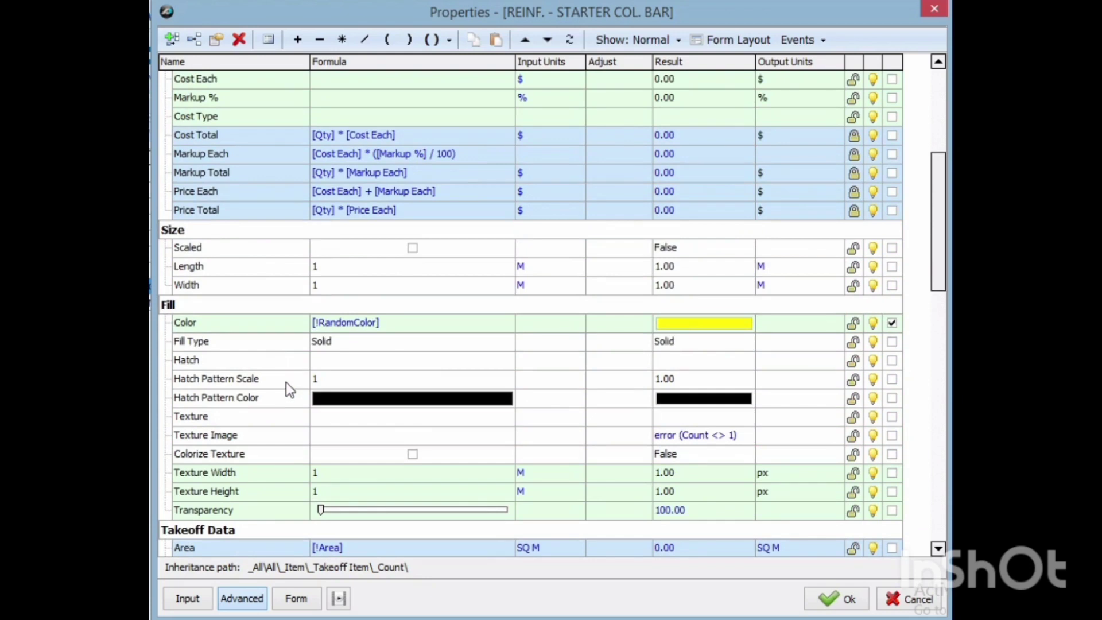
{"action": "scroll", "coordinate": [285, 381], "scroll_direction": "up", "scroll_amount": 5}
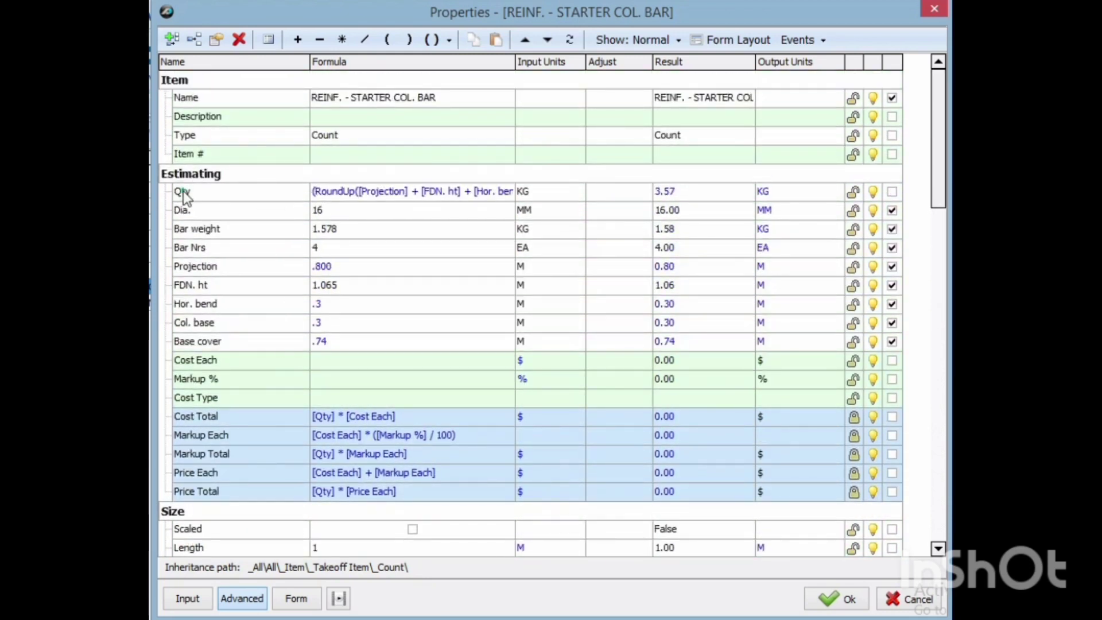
{"action": "scroll", "coordinate": [201, 557], "scroll_direction": "down", "scroll_amount": 1}
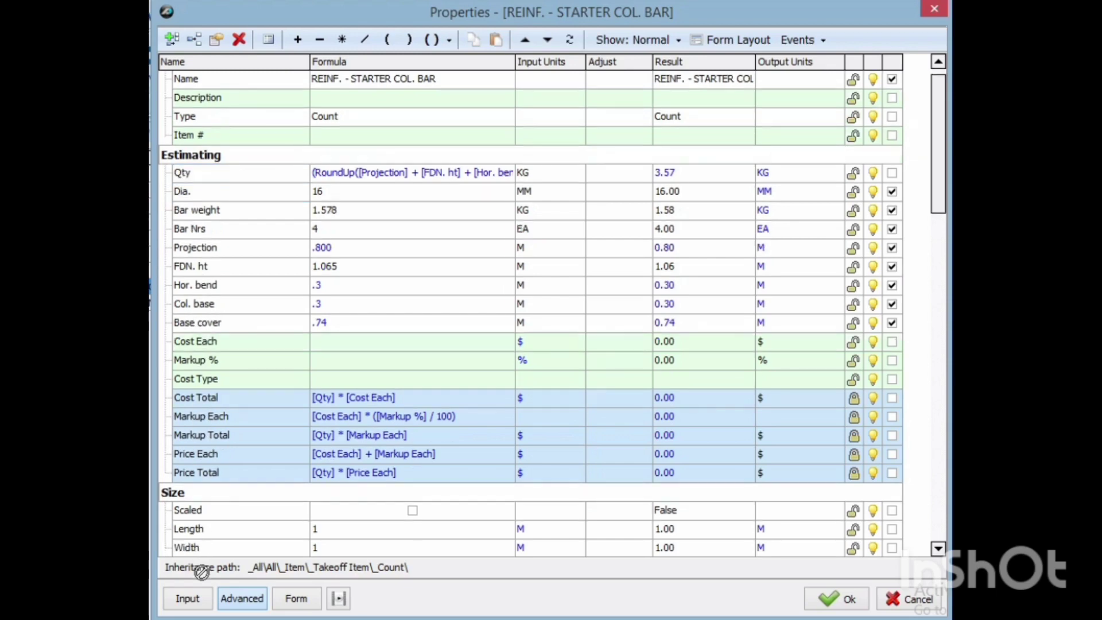
{"action": "scroll", "coordinate": [202, 568], "scroll_direction": "down", "scroll_amount": 8}
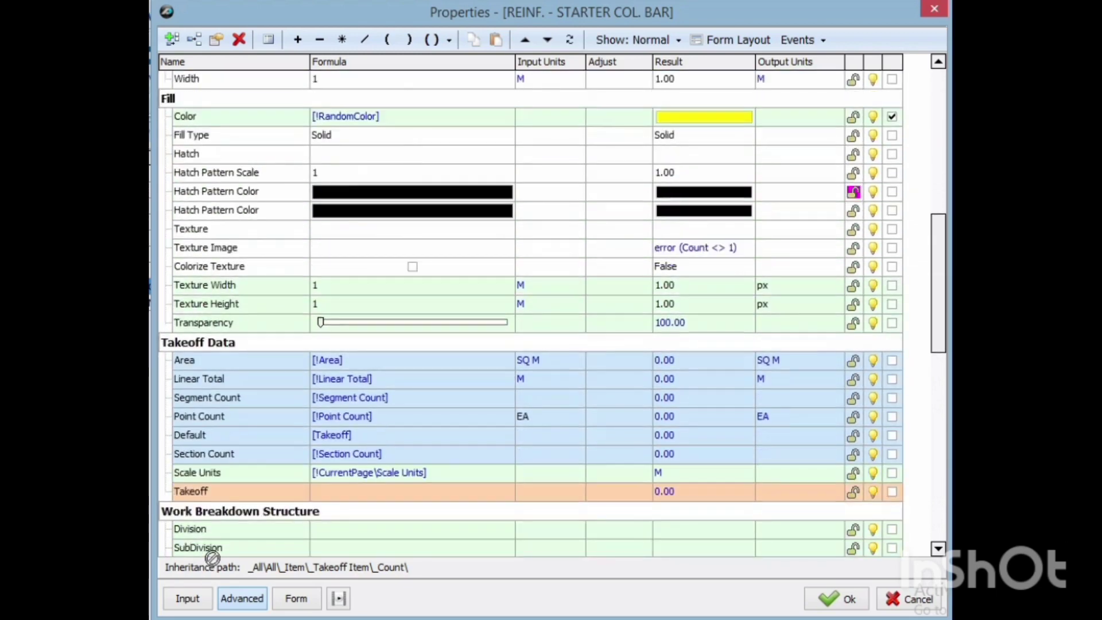
{"action": "scroll", "coordinate": [212, 557], "scroll_direction": "down", "scroll_amount": 2}
{"action": "scroll", "coordinate": [253, 487], "scroll_direction": "up", "scroll_amount": 3}
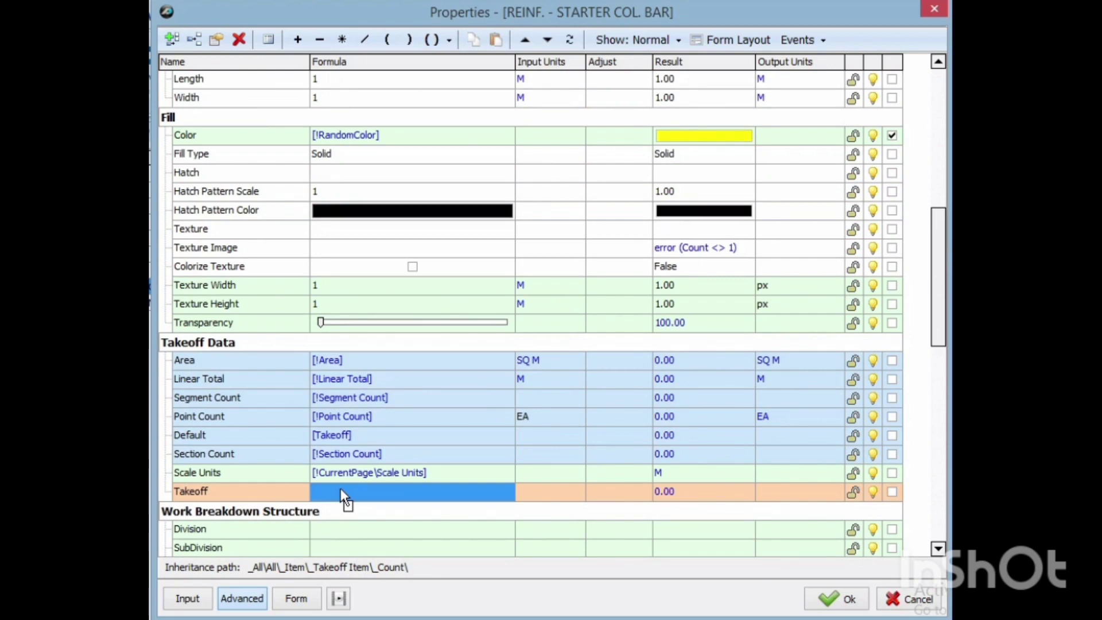
{"action": "left_click_drag", "start_coordinate": [339, 488], "coordinate": [340, 489]}
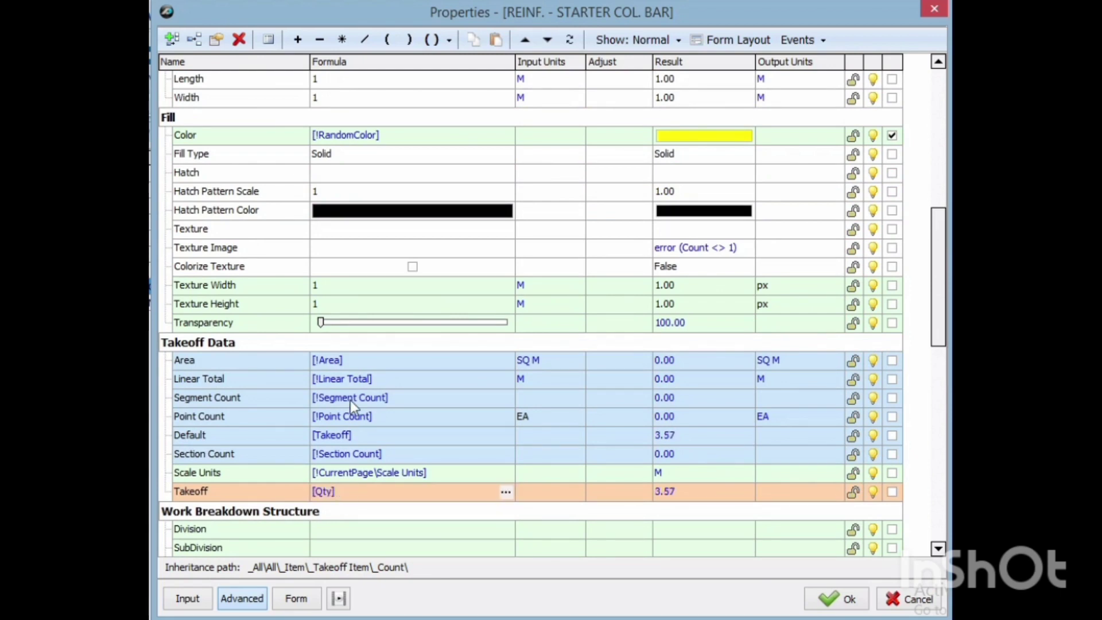
Set the input units of the Takeoff property to KG.
{"action": "left_click", "coordinate": [552, 490]}
{"action": "type", "text": "KG"}
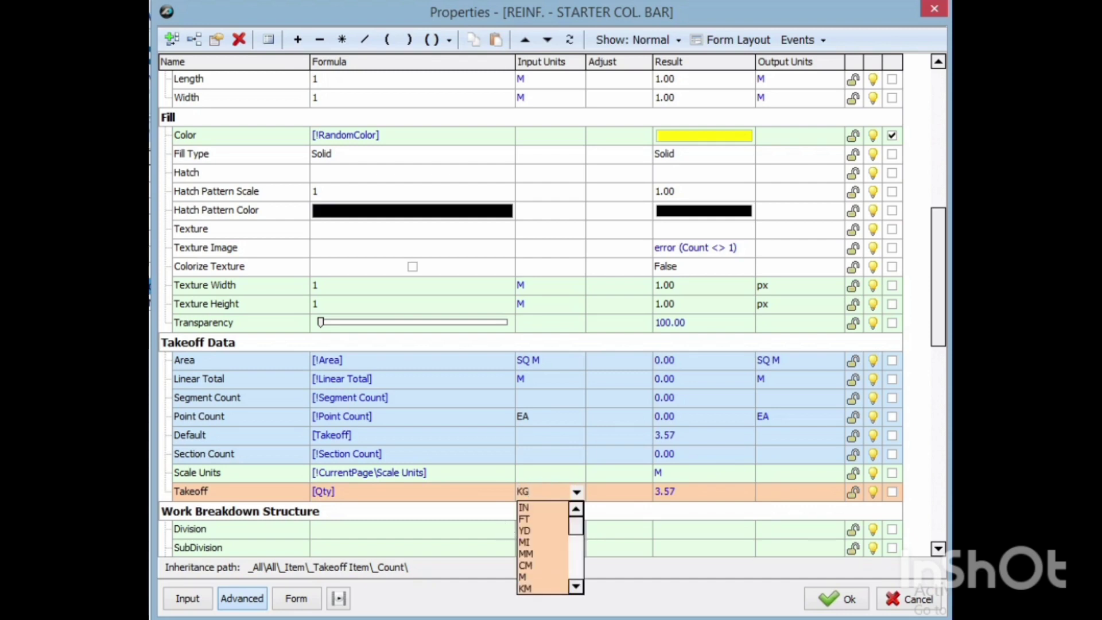
{"action": "left_click", "coordinate": [413, 491]}
{"action": "left_click", "coordinate": [416, 491]}
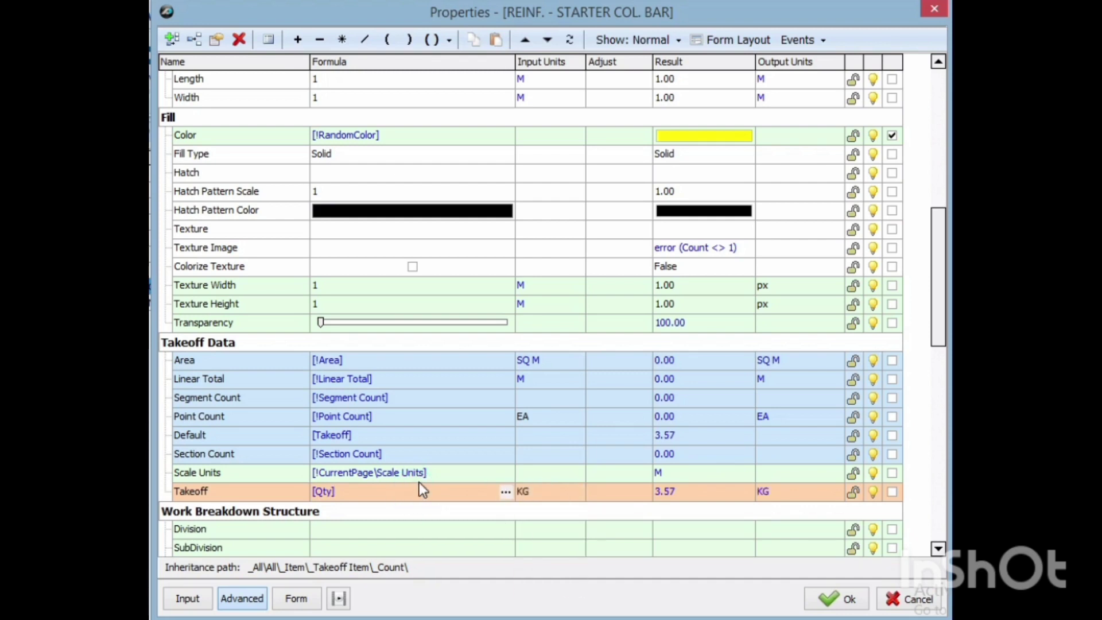
Correct the Base cover property's value to .074 M.
{"action": "scroll", "coordinate": [421, 481], "scroll_direction": "up", "scroll_amount": 7}
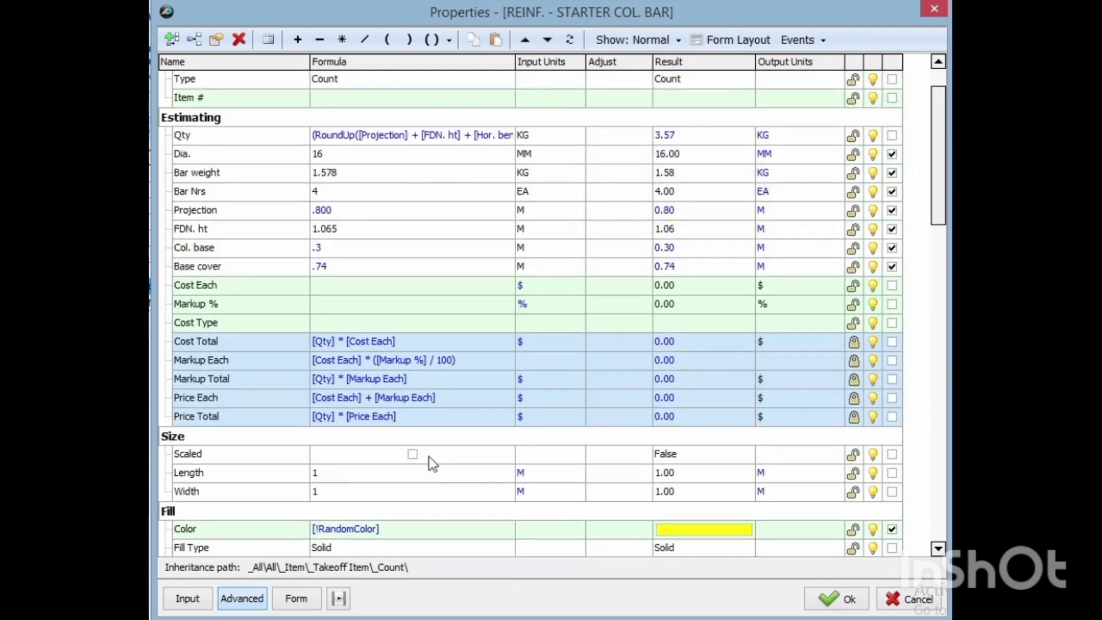
{"action": "scroll", "coordinate": [428, 456], "scroll_direction": "up", "scroll_amount": 1}
{"action": "scroll", "coordinate": [342, 343], "scroll_direction": "down", "scroll_amount": 2}
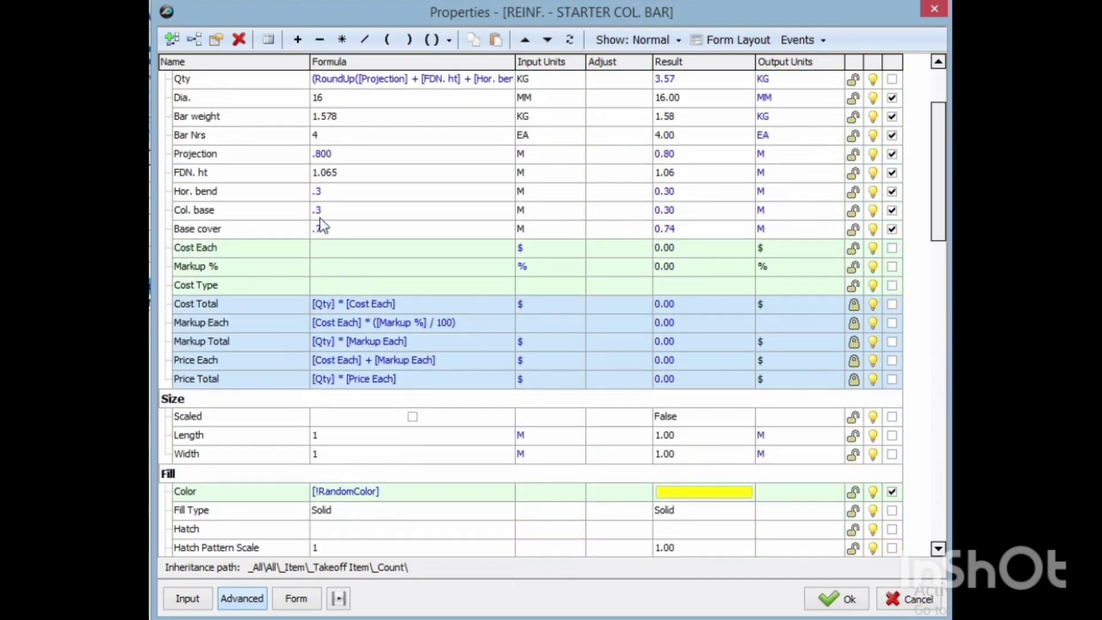
{"action": "left_click", "coordinate": [316, 230]}
{"action": "type", "text": "0"}
{"action": "scroll", "coordinate": [379, 218], "scroll_direction": "up", "scroll_amount": 2}
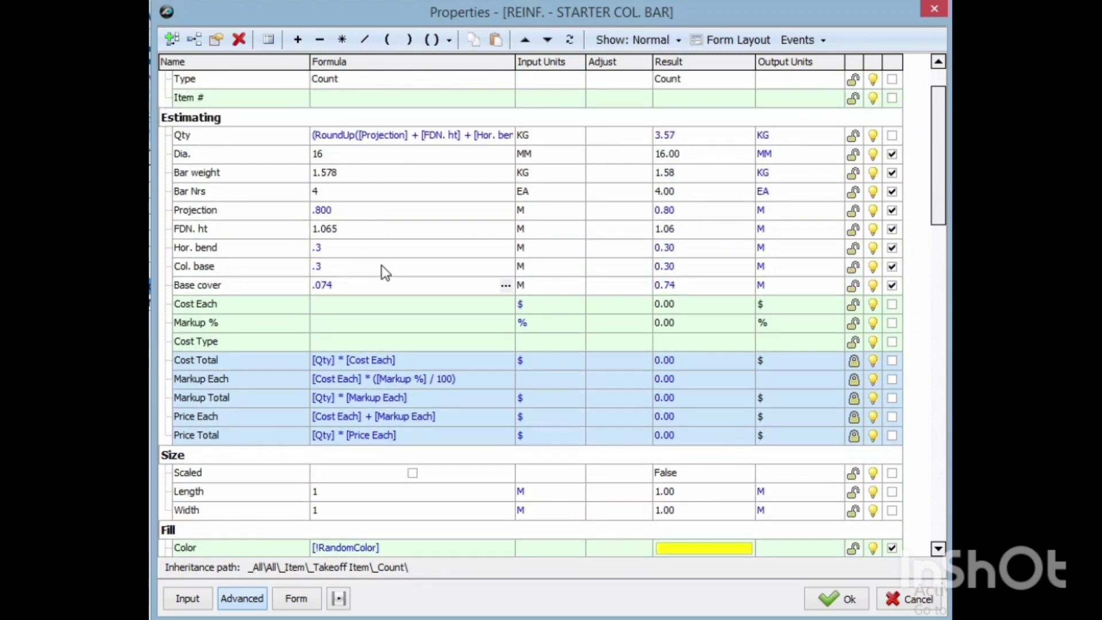
{"action": "left_click", "coordinate": [381, 263]}
Insert [Point Count] as an extra multiplier before [Bar weight] in the Qty formula and accept the formula.
{"action": "left_click", "coordinate": [446, 136]}
{"action": "left_click", "coordinate": [505, 136]}
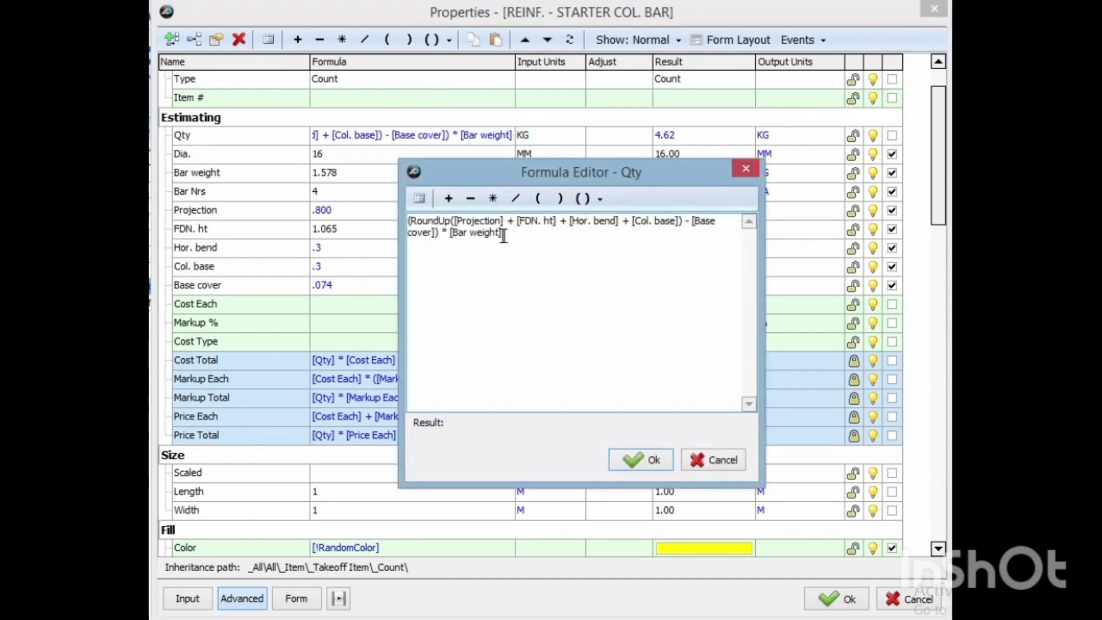
{"action": "left_click", "coordinate": [446, 234]}
{"action": "left_click", "coordinate": [420, 199]}
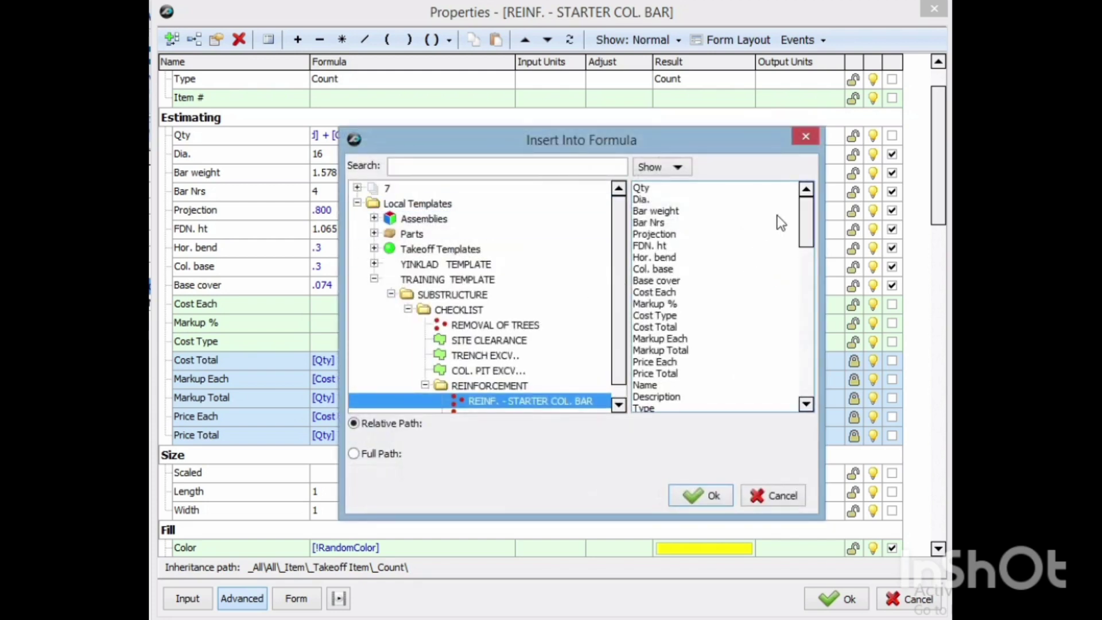
{"action": "left_click_drag", "start_coordinate": [804, 222], "coordinate": [816, 358]}
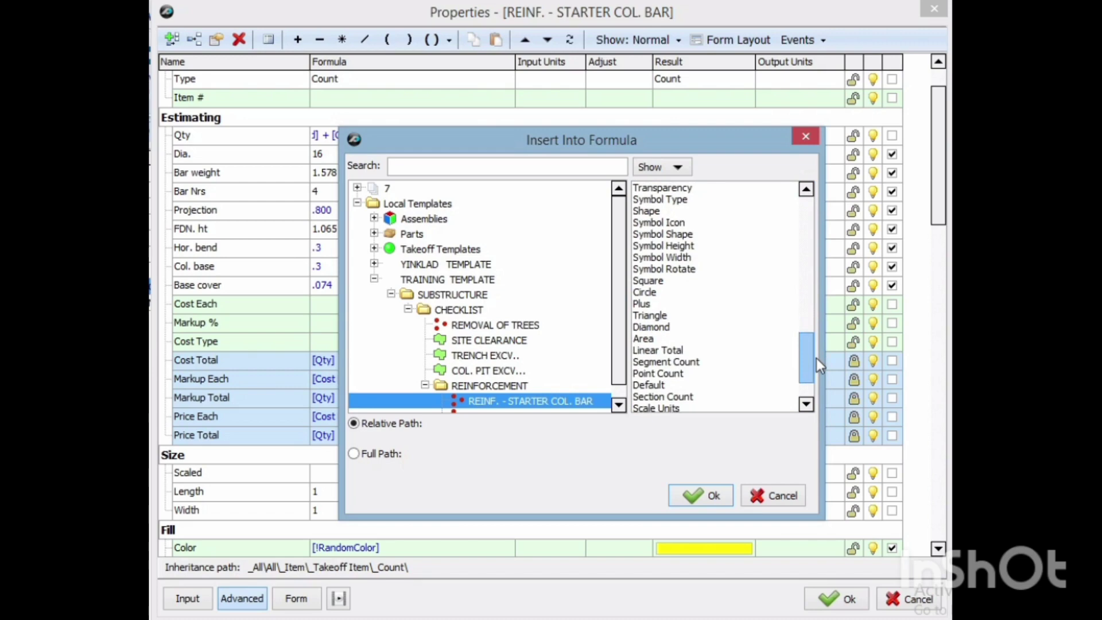
{"action": "left_click", "coordinate": [660, 374]}
{"action": "left_click", "coordinate": [687, 492]}
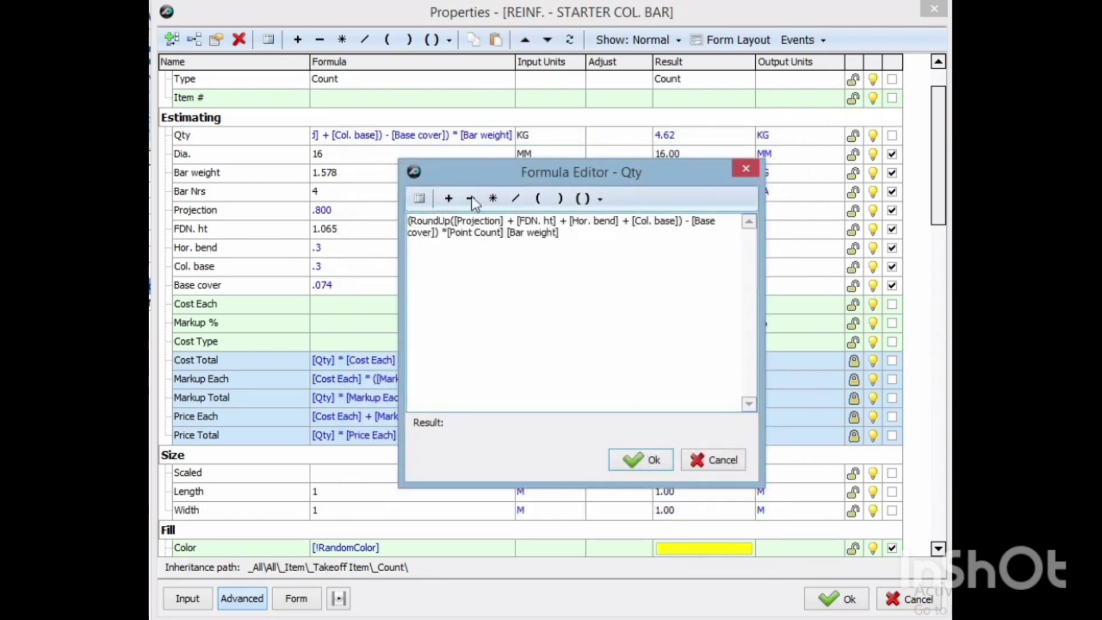
{"action": "left_click", "coordinate": [492, 198]}
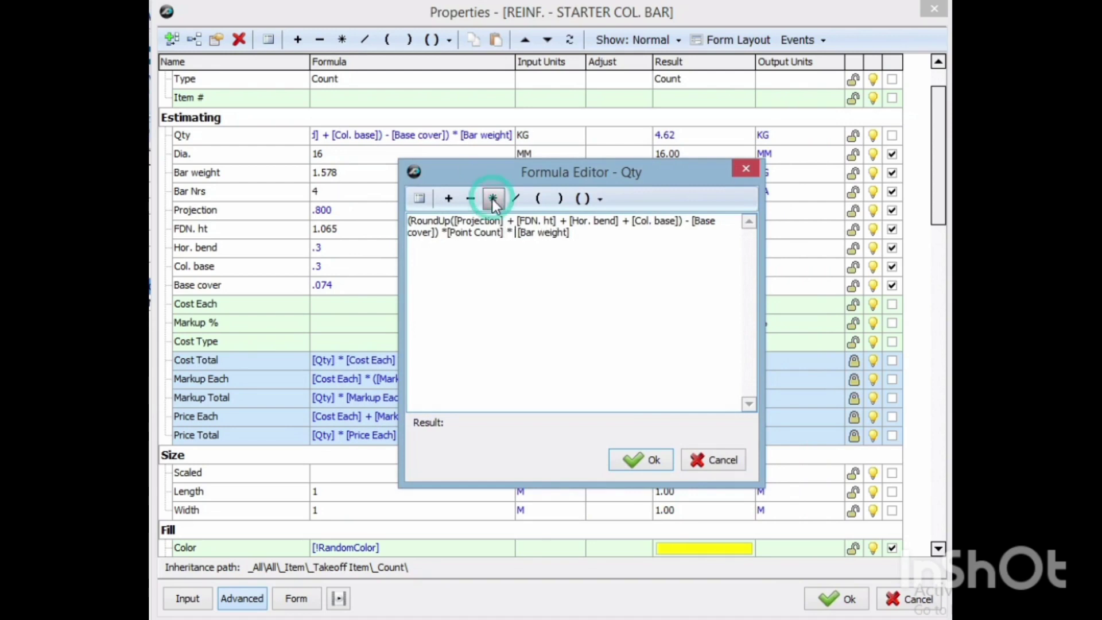
{"action": "left_click", "coordinate": [641, 459]}
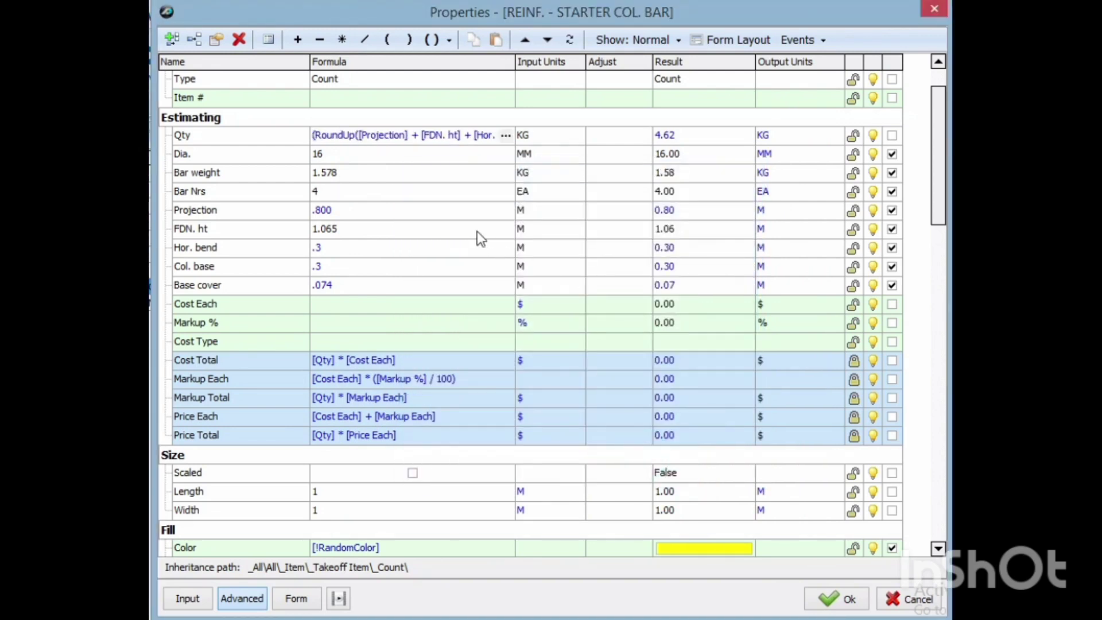
Show the item's properties as a form, try Dia. 20, return it to 16 MM, and choose a Bar weight of 2.466 KG.
{"action": "left_click", "coordinate": [296, 600]}
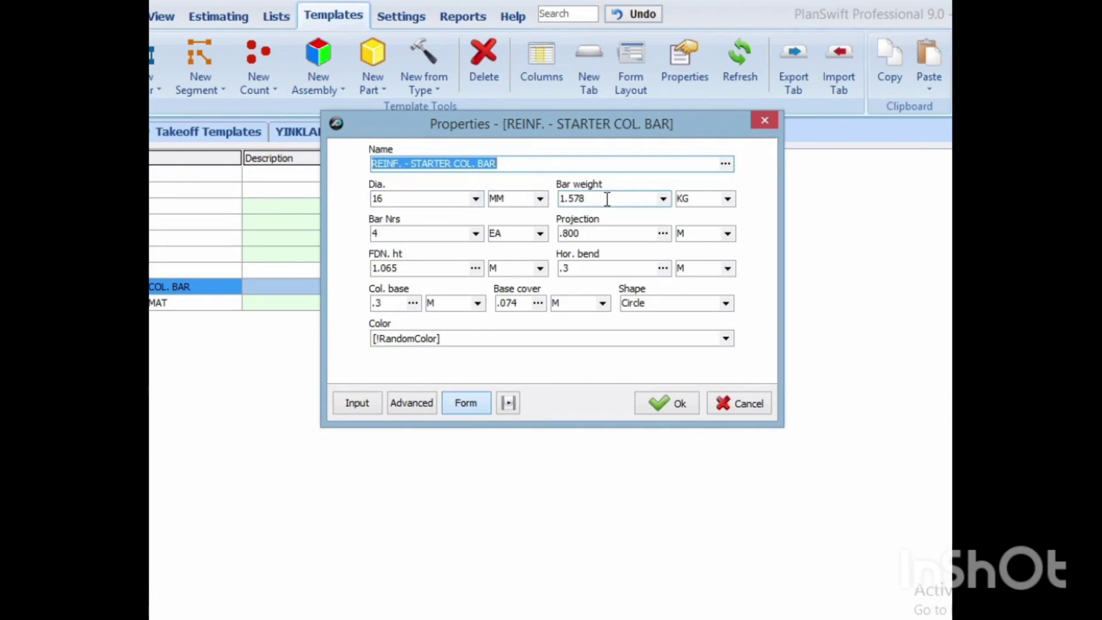
{"action": "left_click", "coordinate": [475, 199]}
{"action": "left_click", "coordinate": [423, 249]}
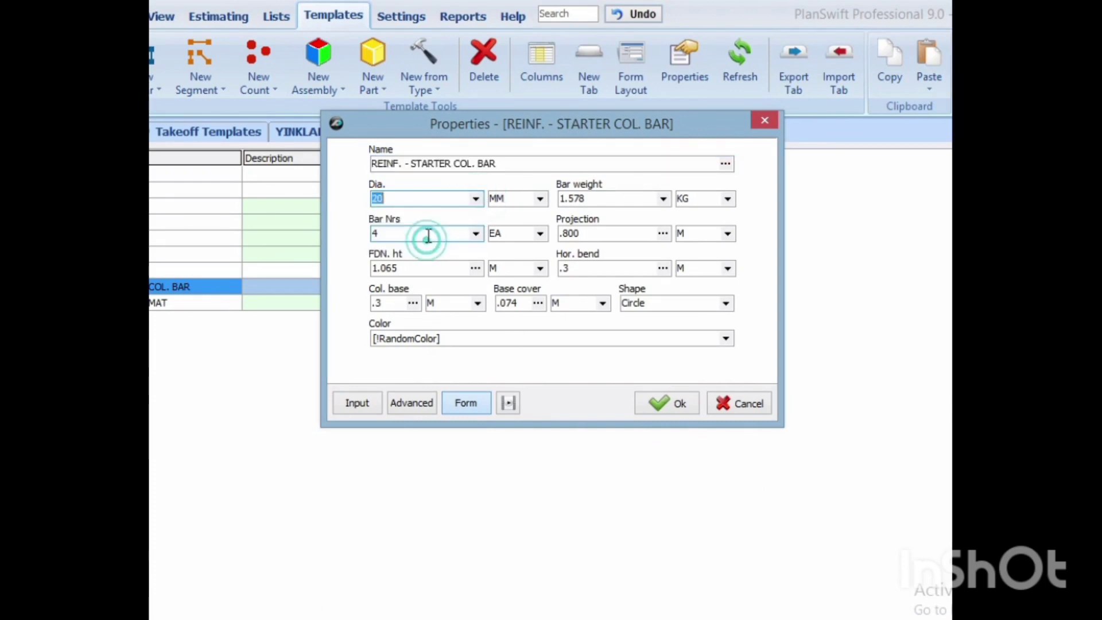
{"action": "left_click", "coordinate": [476, 198]}
{"action": "left_click", "coordinate": [411, 231]}
{"action": "left_click", "coordinate": [662, 198]}
{"action": "left_click", "coordinate": [600, 237]}
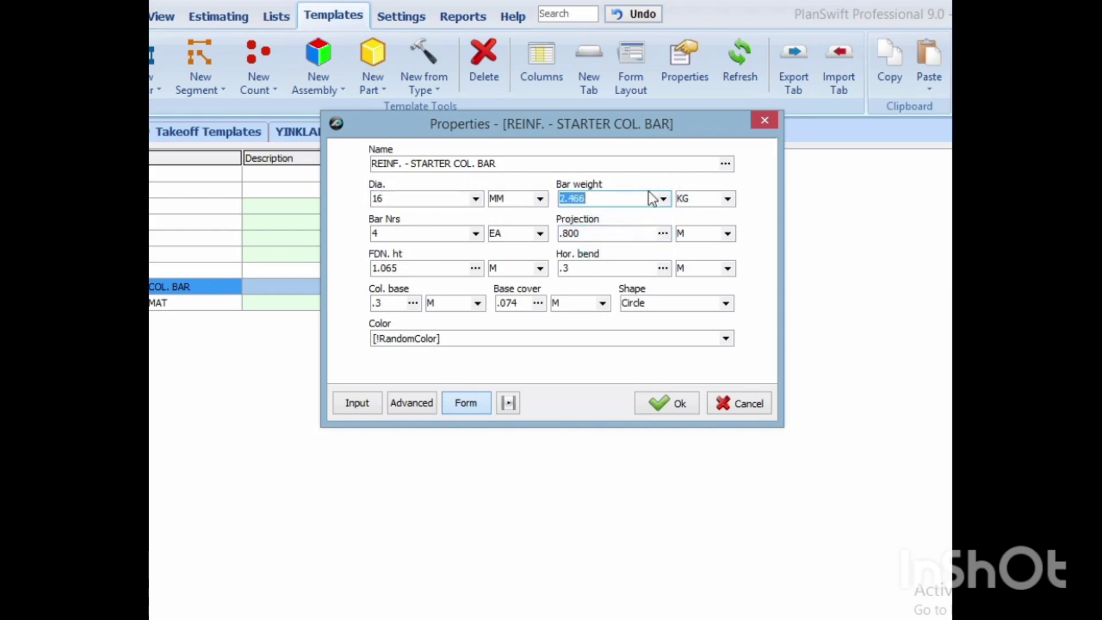
Review the Projection, FDN. ht, Hor. bend, Base cover and Col. base fields and save the starter column bar's properties.
{"action": "left_click", "coordinate": [587, 234]}
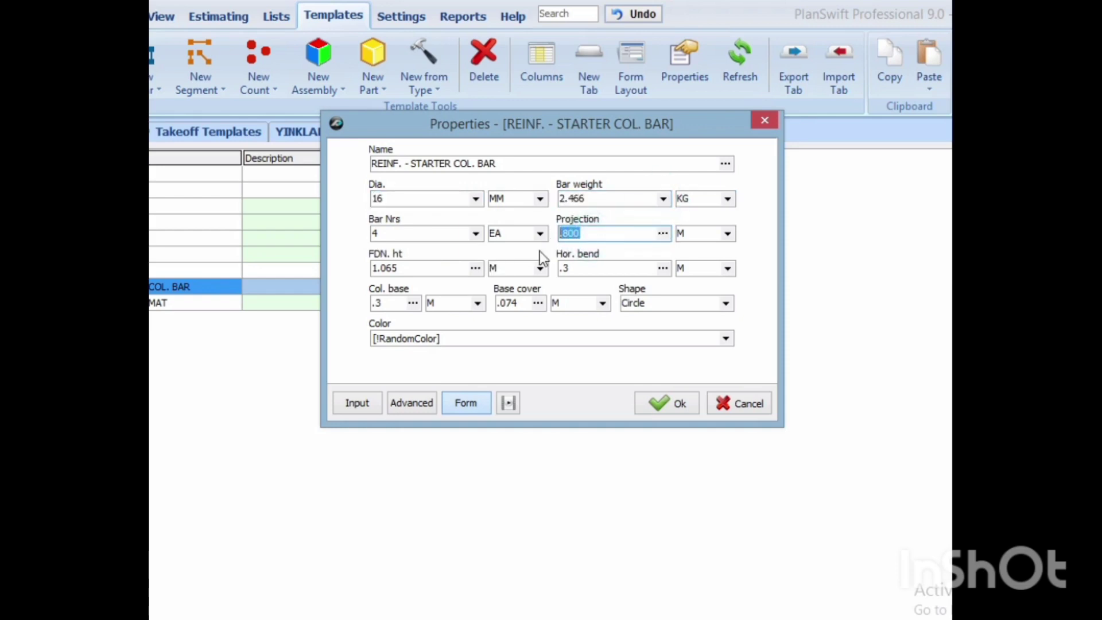
{"action": "left_click", "coordinate": [412, 267]}
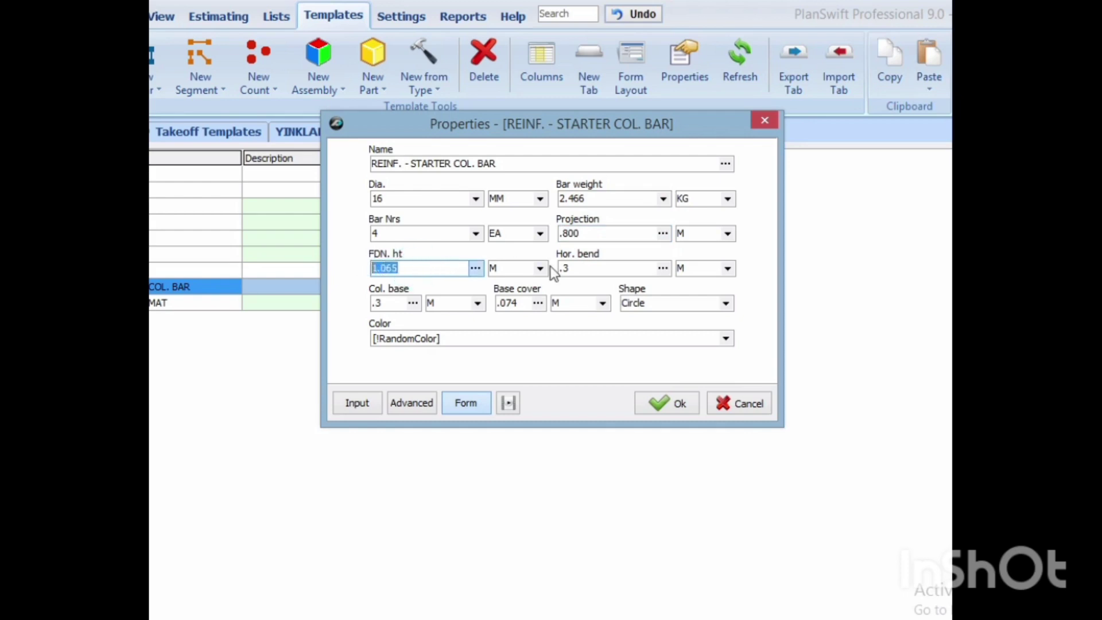
{"action": "left_click", "coordinate": [600, 268]}
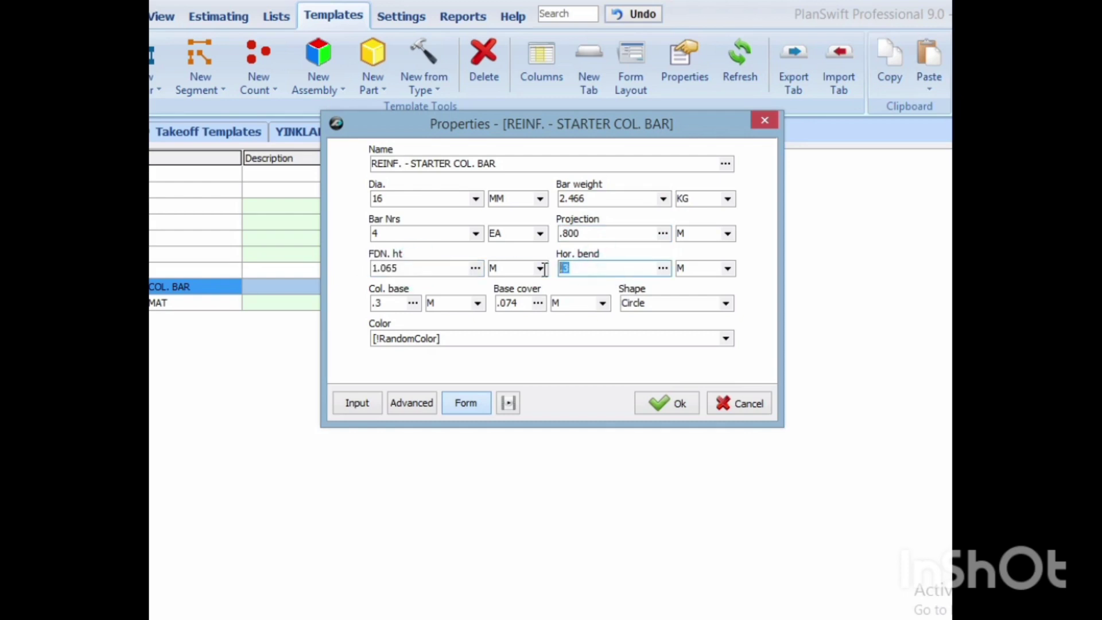
{"action": "left_click", "coordinate": [513, 303]}
{"action": "left_click", "coordinate": [383, 303]}
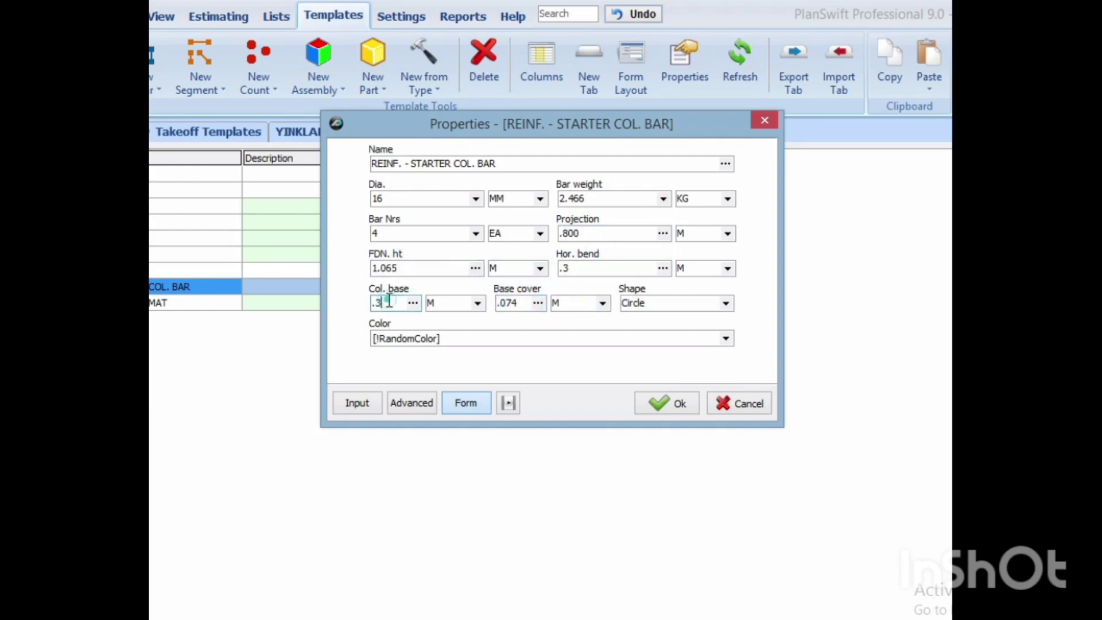
{"action": "left_click", "coordinate": [675, 405]}
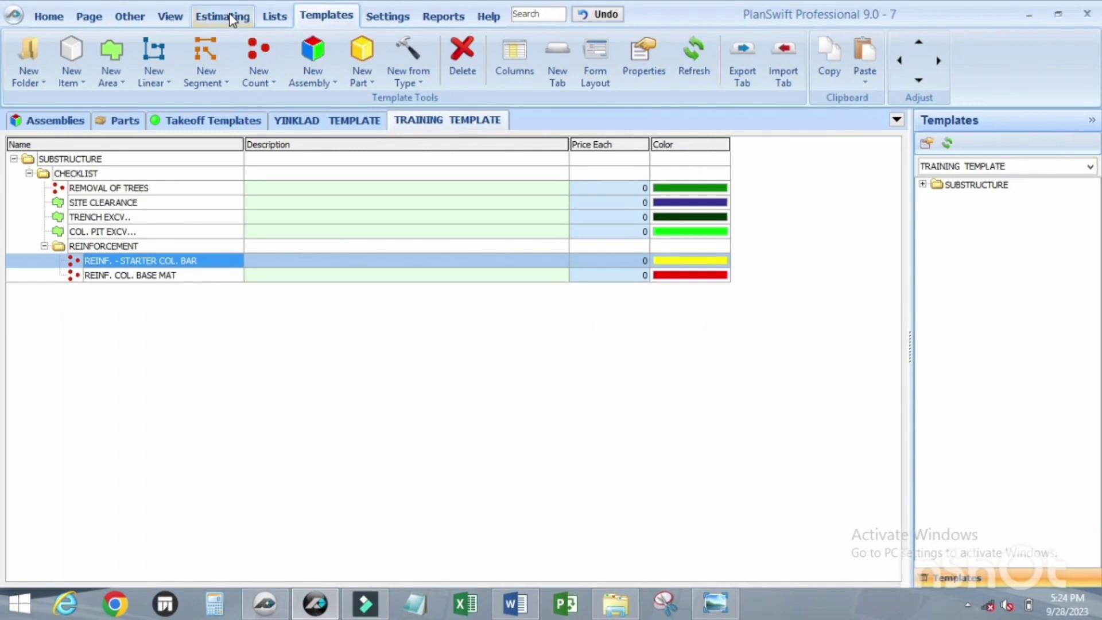
Return to the job drawings and look through the foundation, column details and ground floor columns layout pages, ending on the ground floor columns layout.
{"action": "left_click", "coordinate": [49, 15]}
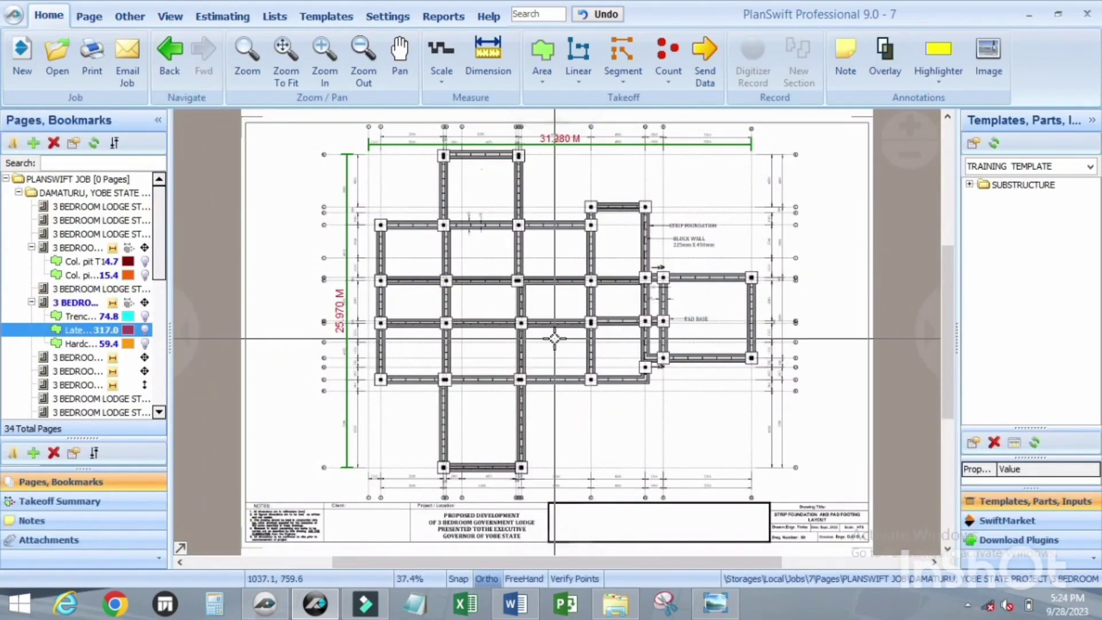
{"action": "left_click", "coordinate": [80, 383]}
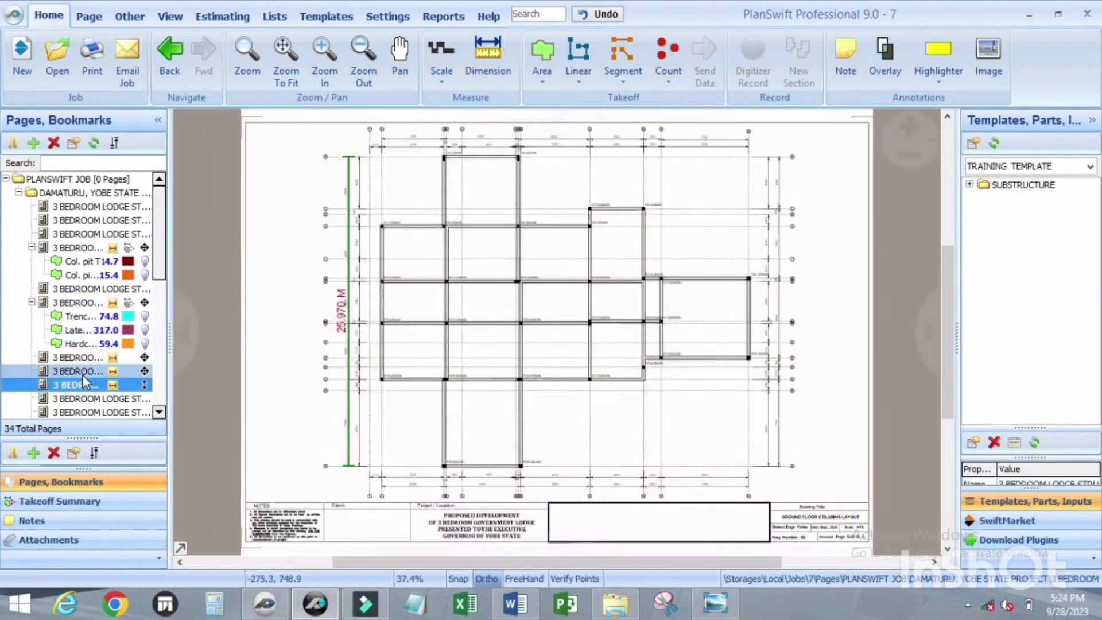
{"action": "left_click", "coordinate": [83, 376]}
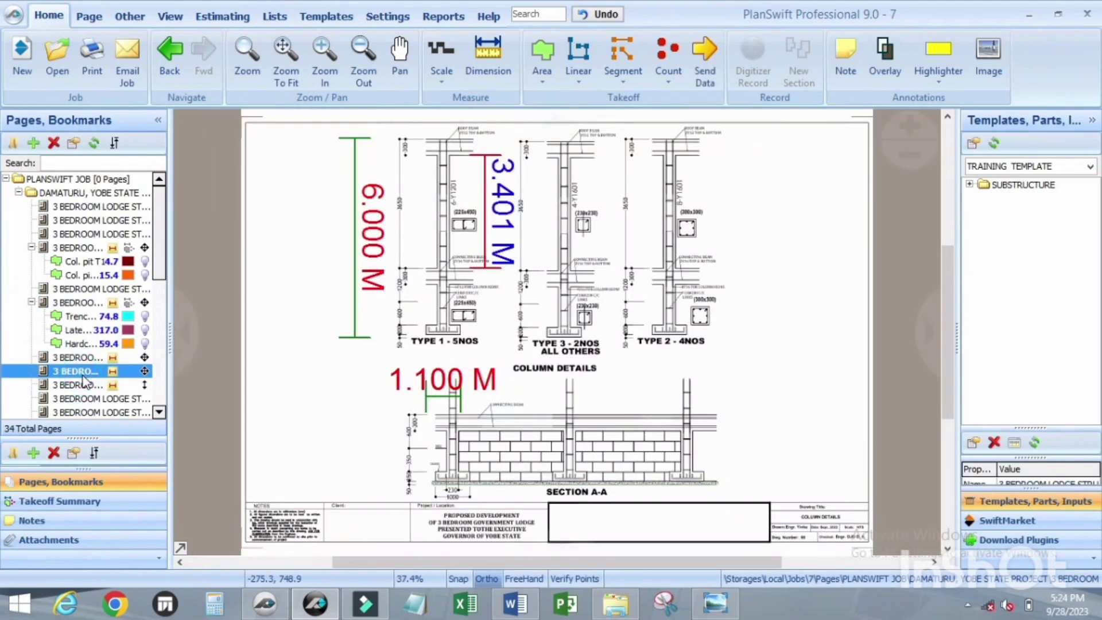
{"action": "left_click", "coordinate": [87, 385]}
{"action": "left_click", "coordinate": [88, 361]}
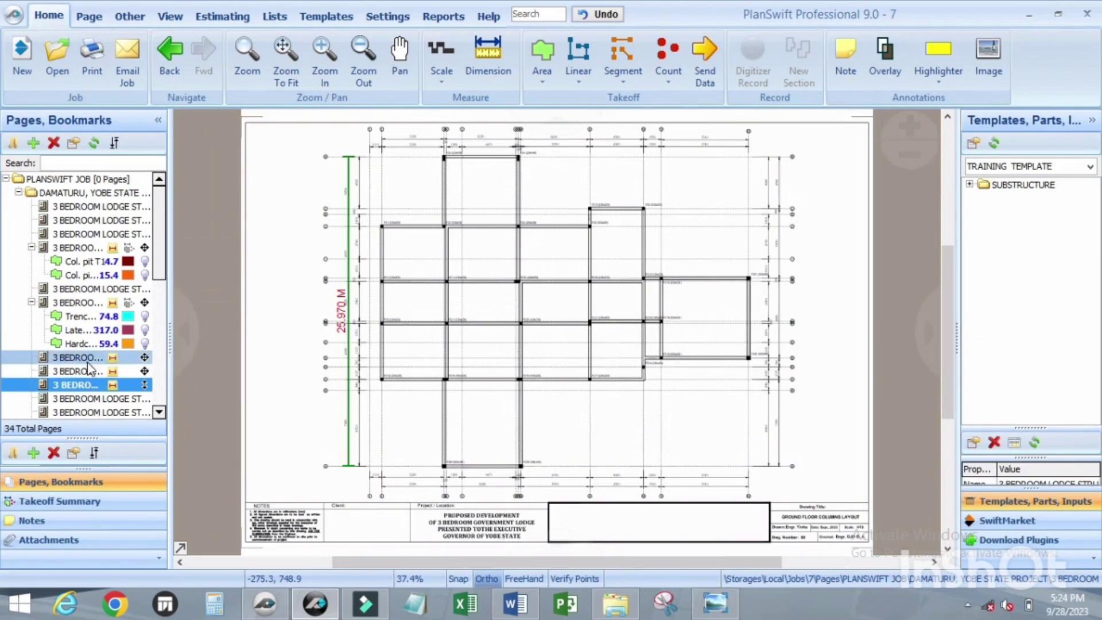
{"action": "left_click", "coordinate": [90, 342]}
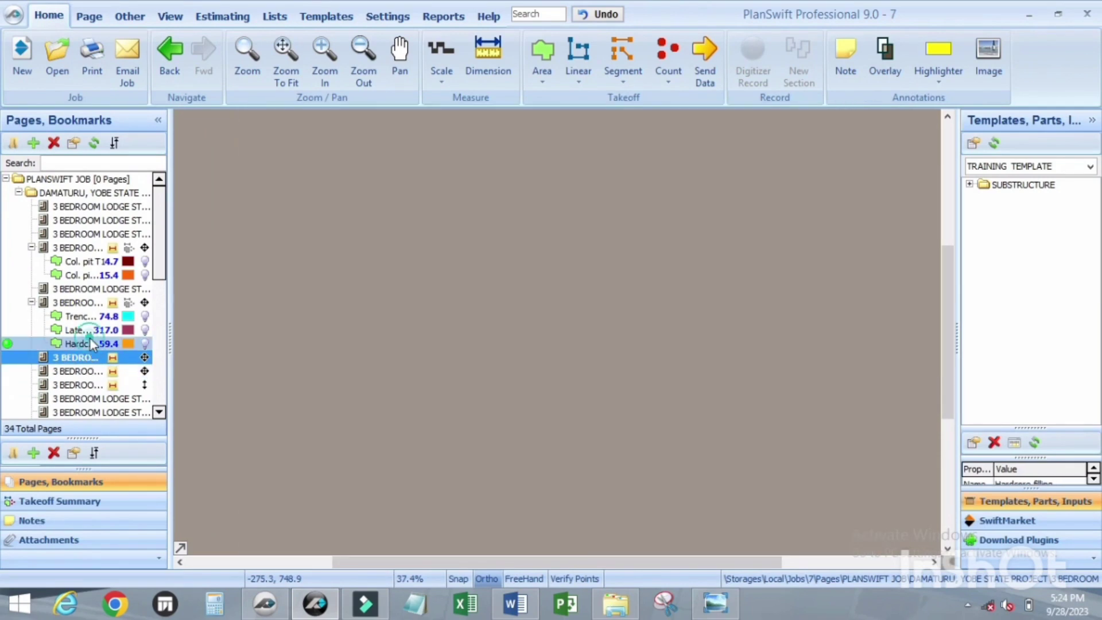
{"action": "left_click", "coordinate": [85, 358]}
{"action": "left_click", "coordinate": [83, 372]}
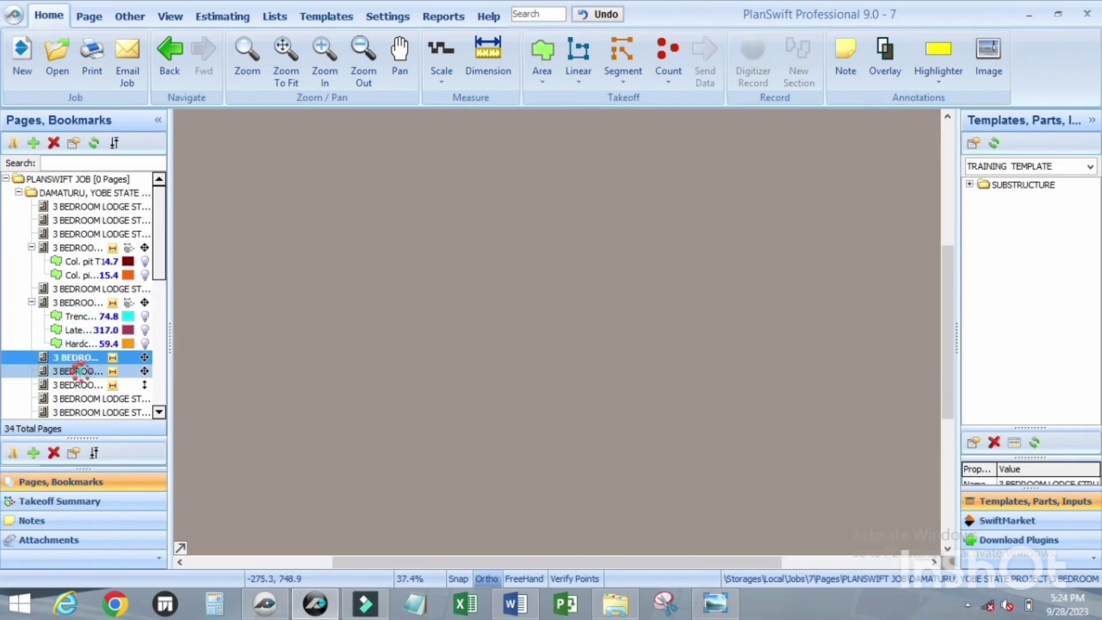
{"action": "left_click", "coordinate": [83, 386]}
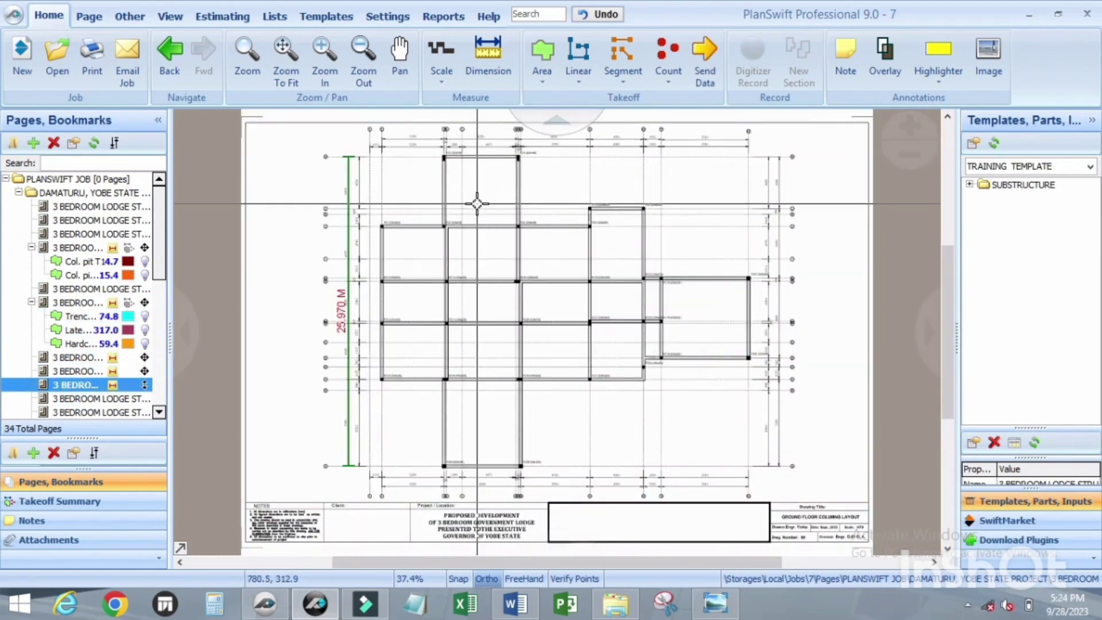
Open the column details page and examine the reinforcement, section sizes and foundation heights of column types 1, 2 and 3.
{"action": "left_click", "coordinate": [87, 373]}
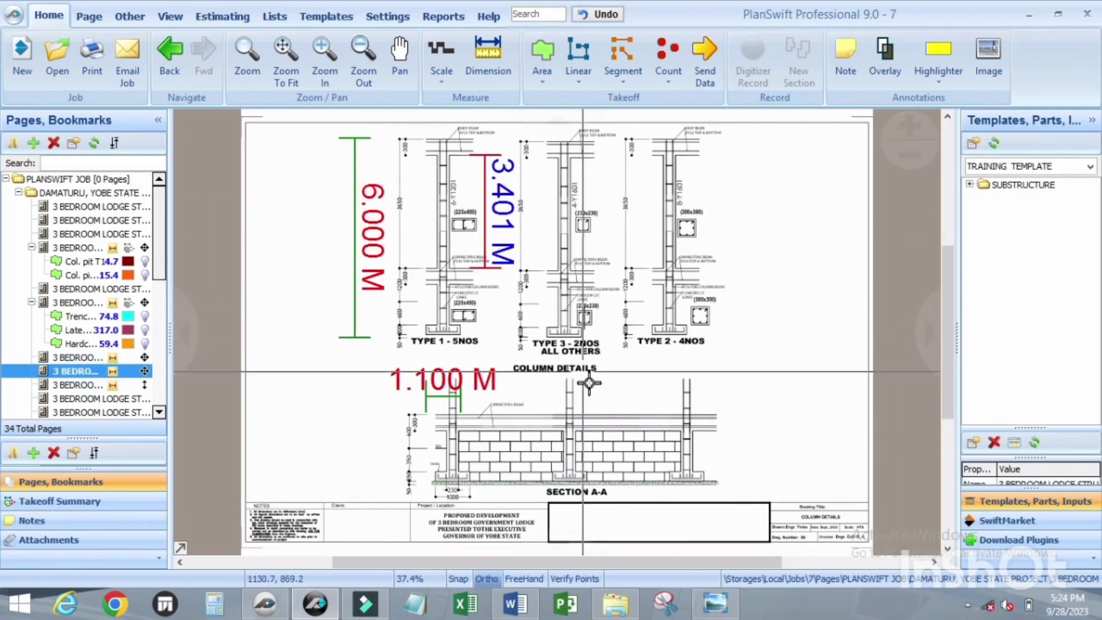
{"action": "scroll", "coordinate": [544, 377], "scroll_direction": "up", "scroll_amount": 3}
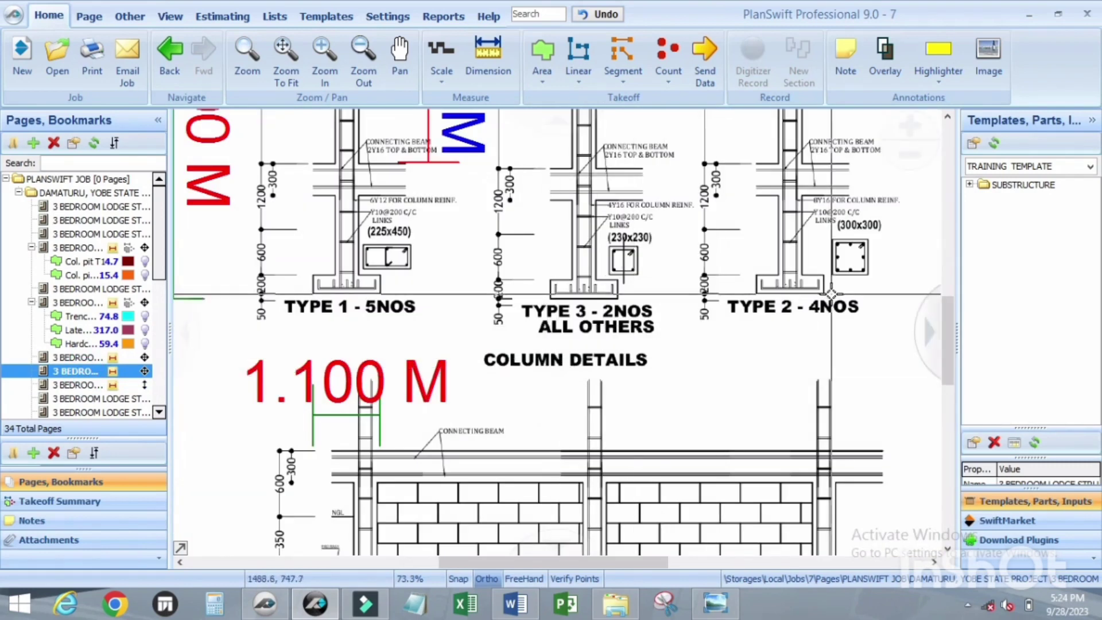
{"action": "scroll", "coordinate": [780, 364], "scroll_direction": "down", "scroll_amount": 2}
{"action": "scroll", "coordinate": [789, 343], "scroll_direction": "up", "scroll_amount": 2}
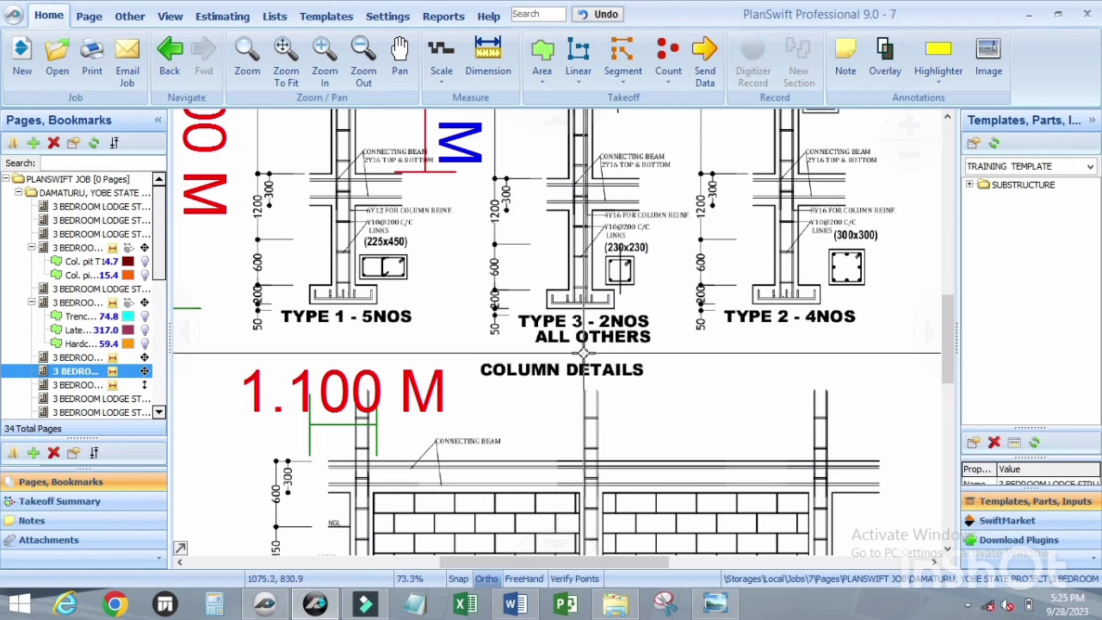
{"action": "scroll", "coordinate": [584, 351], "scroll_direction": "up", "scroll_amount": 1}
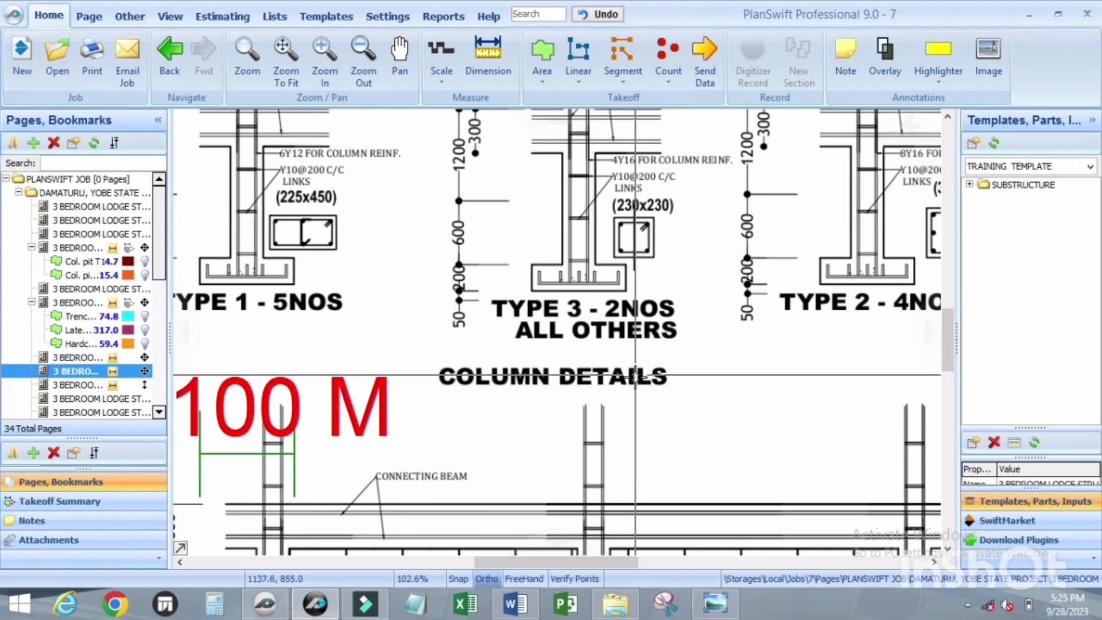
{"action": "scroll", "coordinate": [635, 376], "scroll_direction": "down", "scroll_amount": 2}
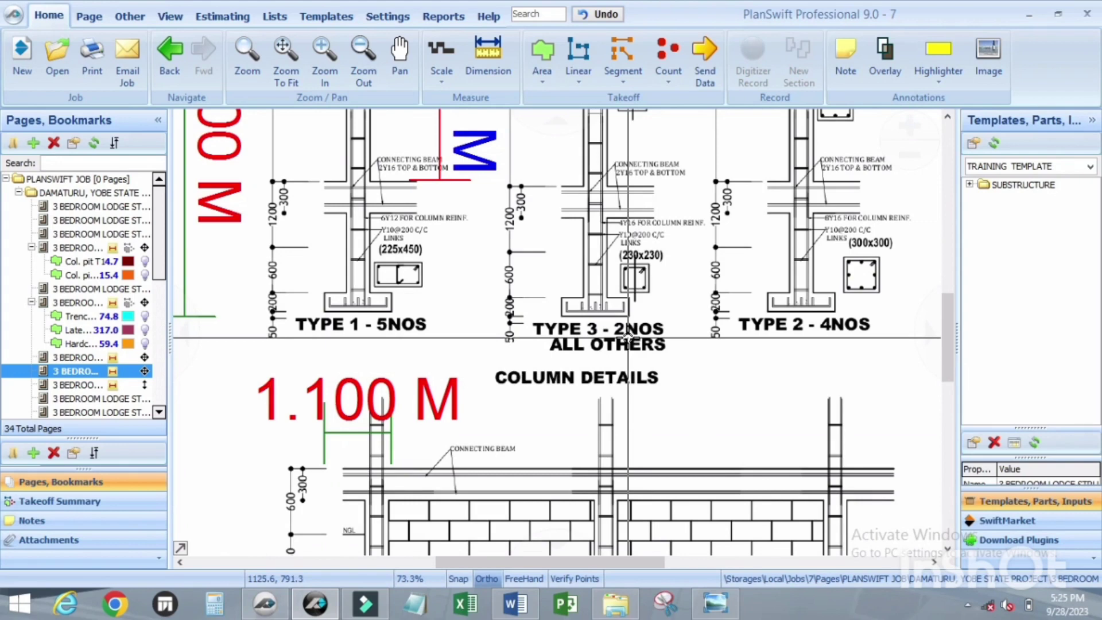
{"action": "scroll", "coordinate": [628, 338], "scroll_direction": "up", "scroll_amount": 2}
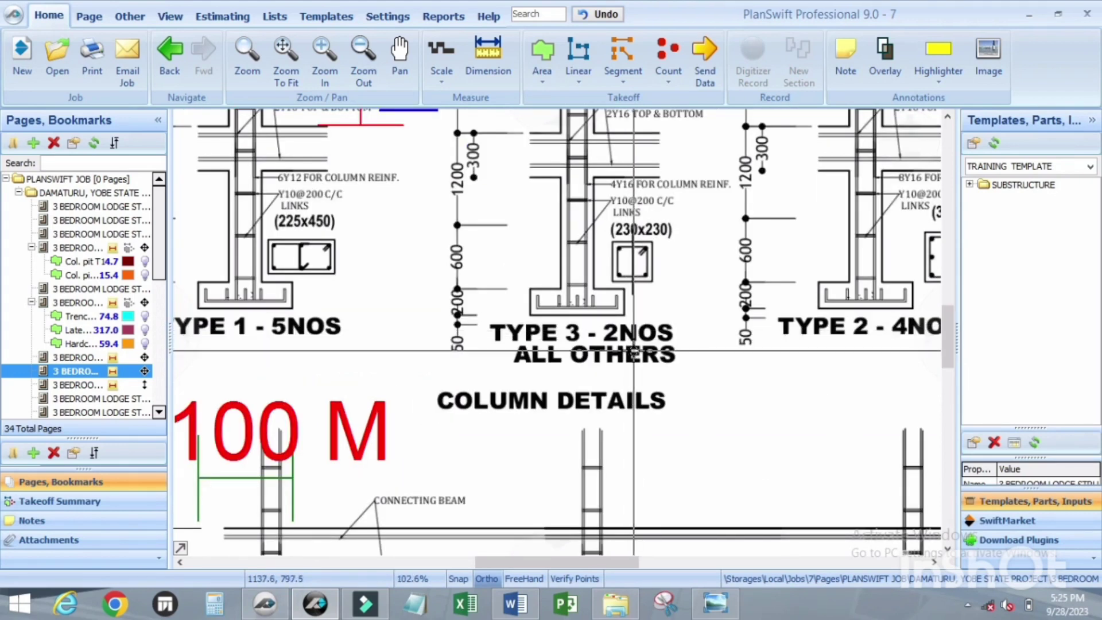
{"action": "scroll", "coordinate": [419, 340], "scroll_direction": "down", "scroll_amount": 2}
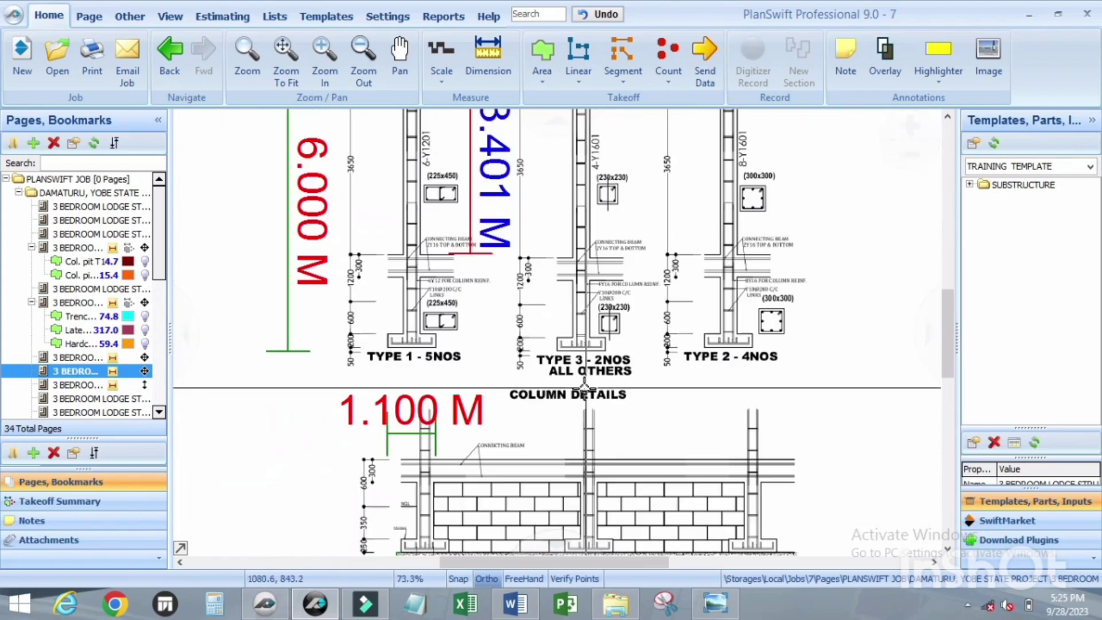
{"action": "scroll", "coordinate": [419, 339], "scroll_direction": "up", "scroll_amount": 2}
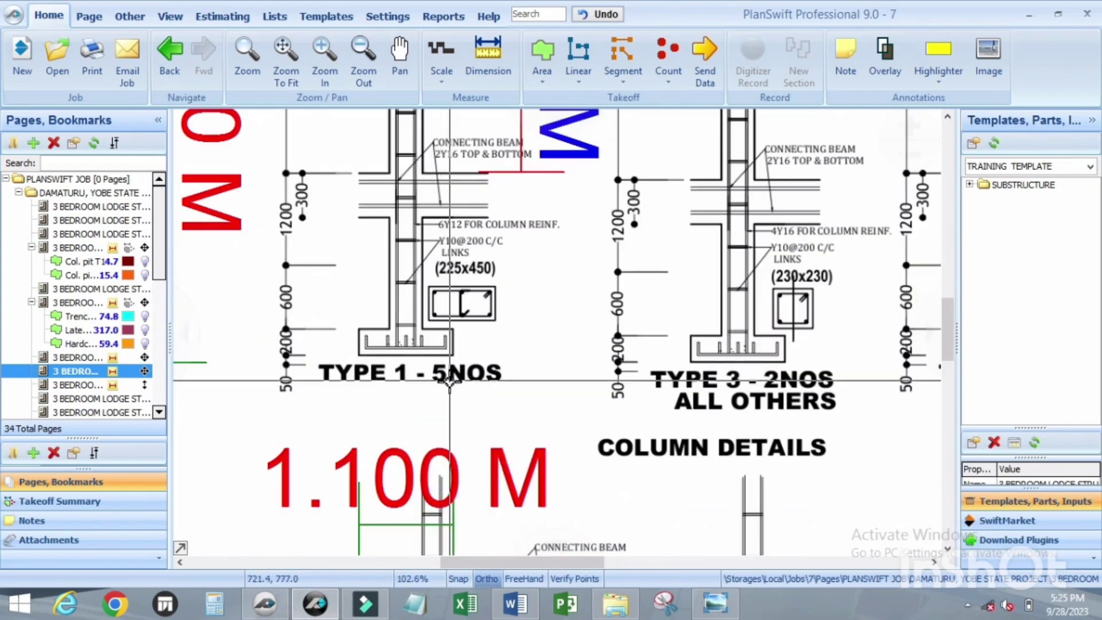
Go through the strip foundation layout and pad footing details to the ground floor columns layout, and check its overall plan and drawing title.
{"action": "left_click", "coordinate": [97, 343]}
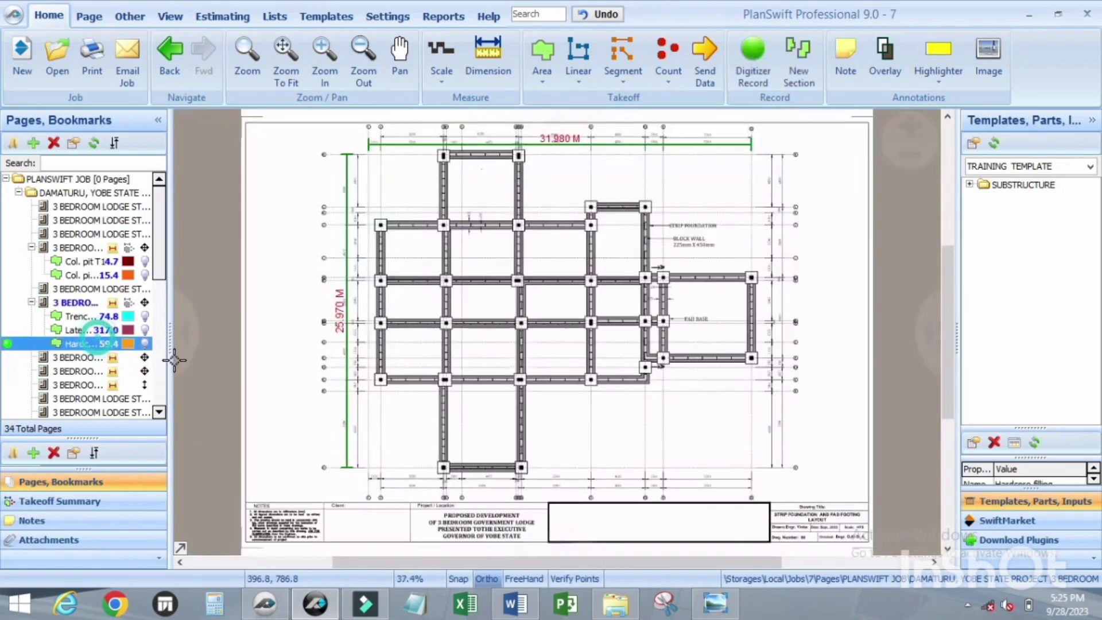
{"action": "left_click", "coordinate": [77, 357]}
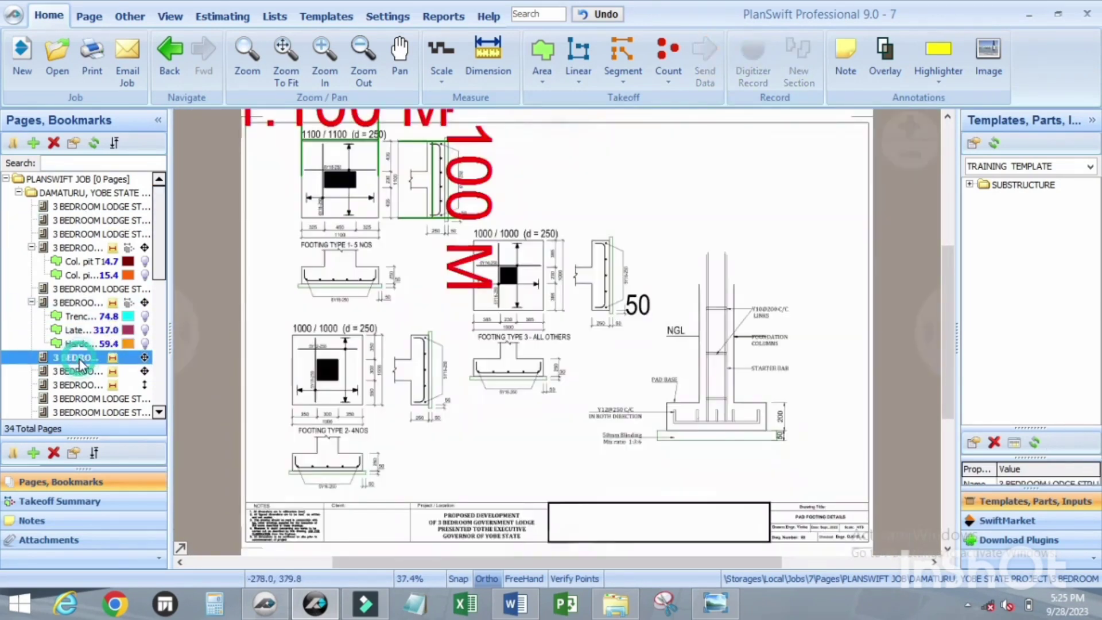
{"action": "left_click", "coordinate": [78, 384]}
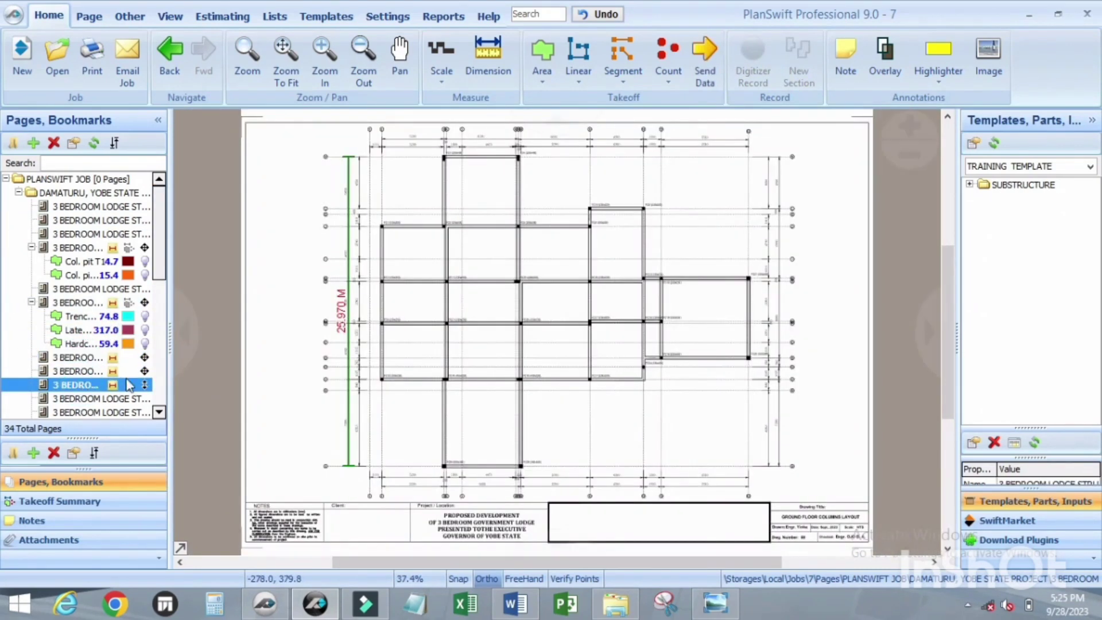
{"action": "scroll", "coordinate": [471, 181], "scroll_direction": "up", "scroll_amount": 5}
{"action": "scroll", "coordinate": [455, 207], "scroll_direction": "down", "scroll_amount": 2}
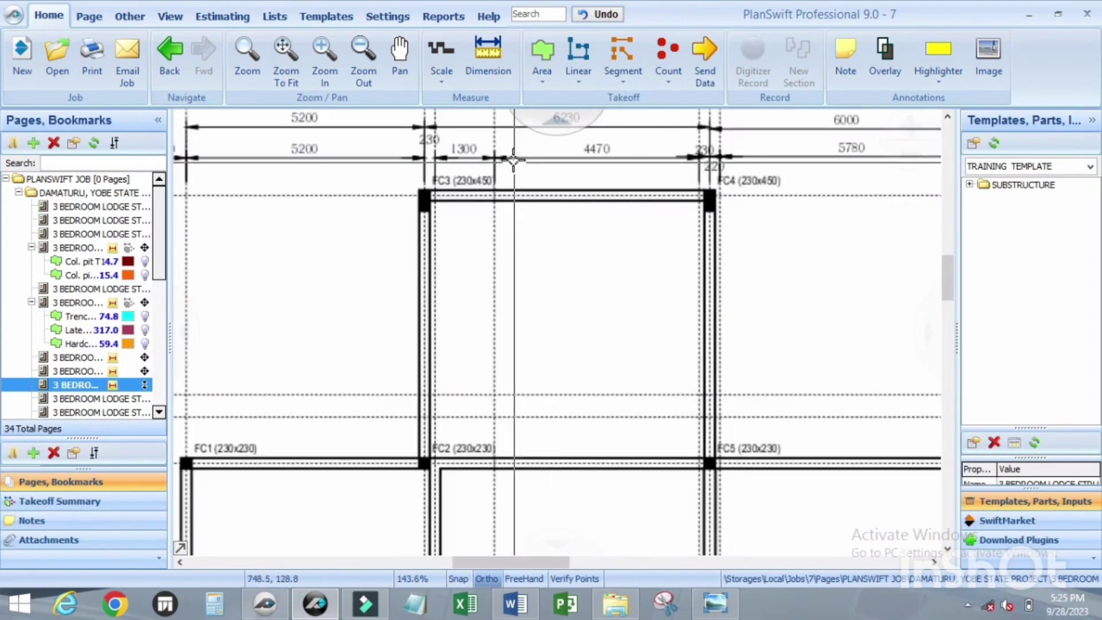
{"action": "scroll", "coordinate": [513, 319], "scroll_direction": "down", "scroll_amount": 3}
{"action": "scroll", "coordinate": [496, 401], "scroll_direction": "up", "scroll_amount": 2}
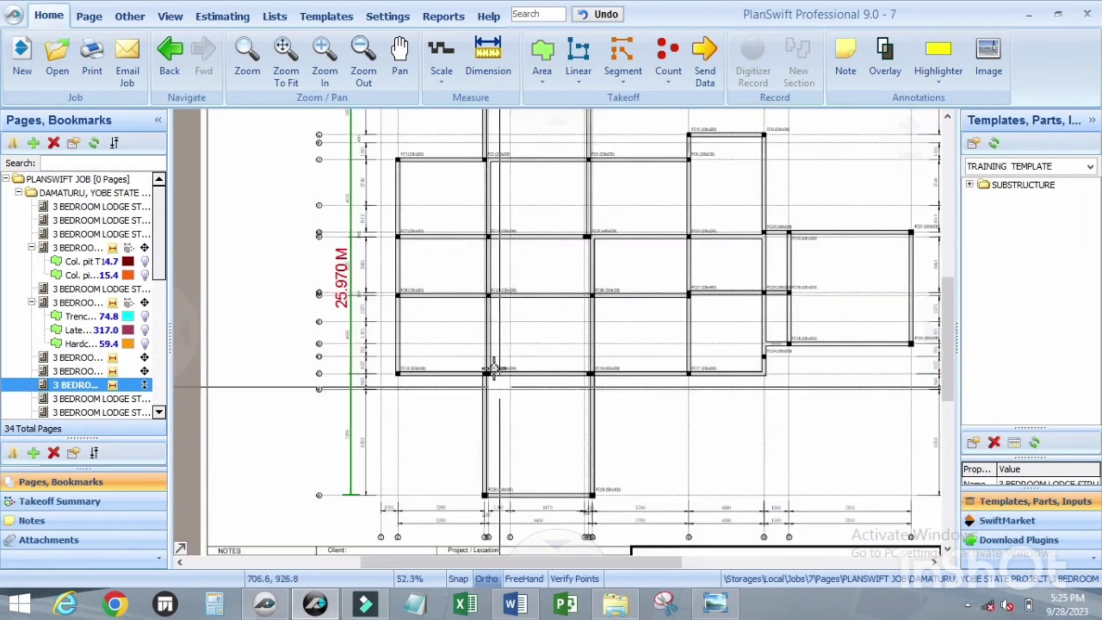
{"action": "scroll", "coordinate": [492, 363], "scroll_direction": "down", "scroll_amount": 2}
{"action": "scroll", "coordinate": [789, 501], "scroll_direction": "up", "scroll_amount": 6}
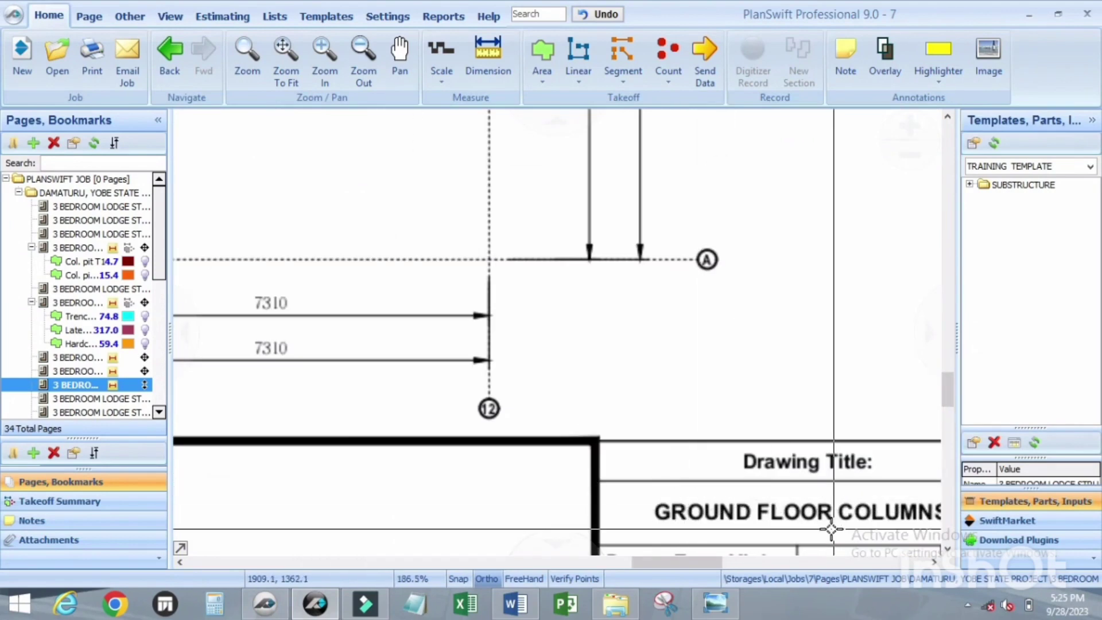
{"action": "scroll", "coordinate": [727, 516], "scroll_direction": "down", "scroll_amount": 2}
{"action": "scroll", "coordinate": [815, 528], "scroll_direction": "down", "scroll_amount": 4}
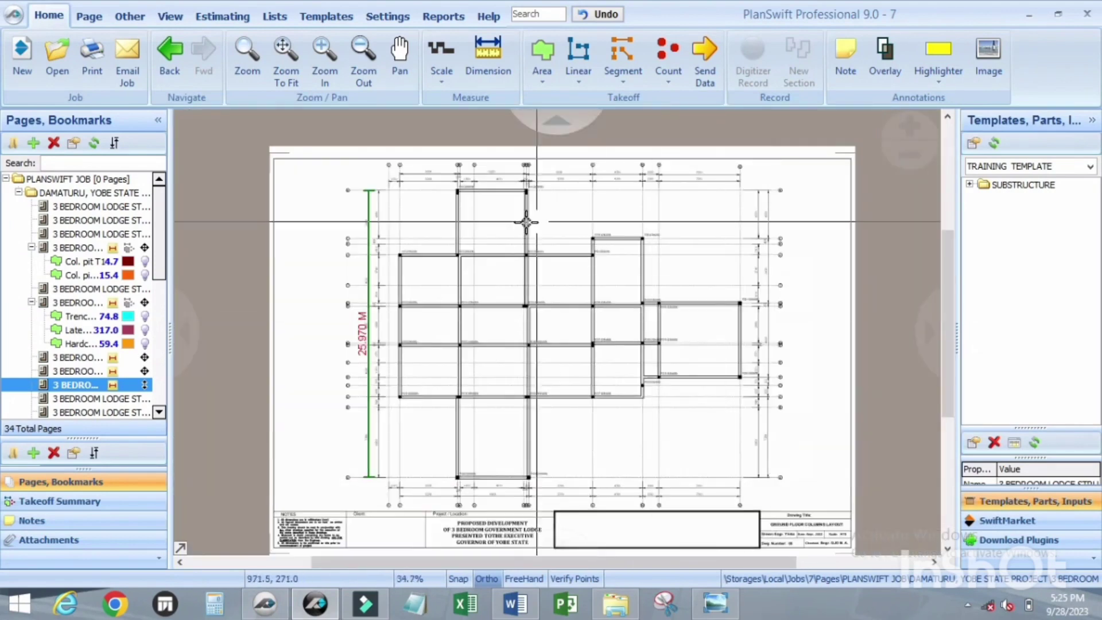
Examine the column positions and size labels across the ground floor columns layout, from FC3 and FC4 to the columns around FC14, FC16 and FC27.
{"action": "scroll", "coordinate": [512, 187], "scroll_direction": "up", "scroll_amount": 8}
{"action": "scroll", "coordinate": [737, 232], "scroll_direction": "down", "scroll_amount": 3}
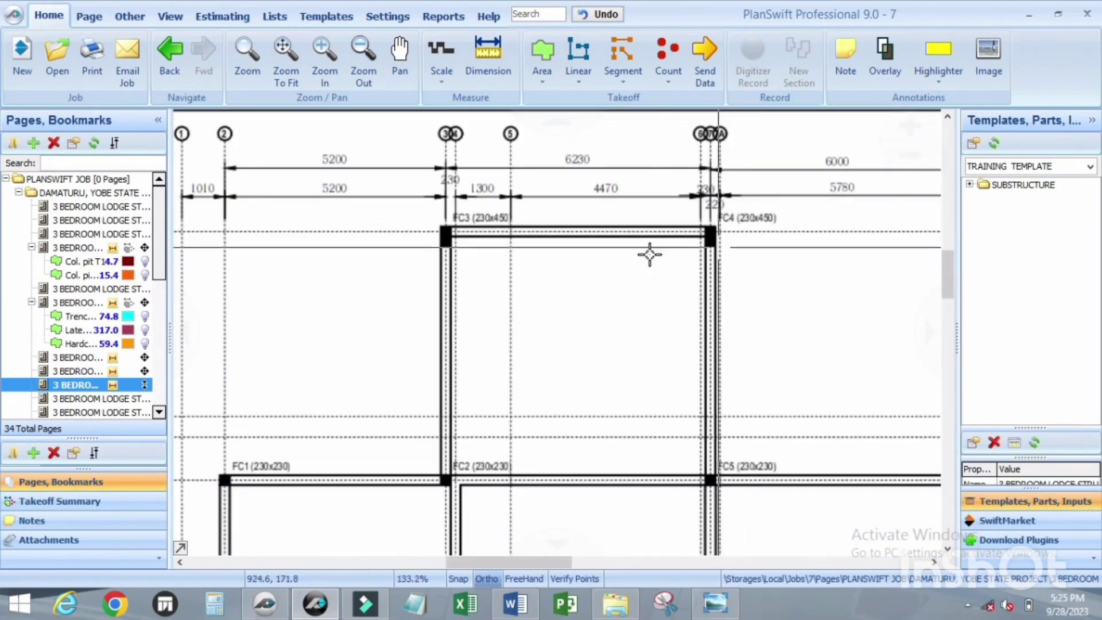
{"action": "scroll", "coordinate": [728, 238], "scroll_direction": "down", "scroll_amount": 3}
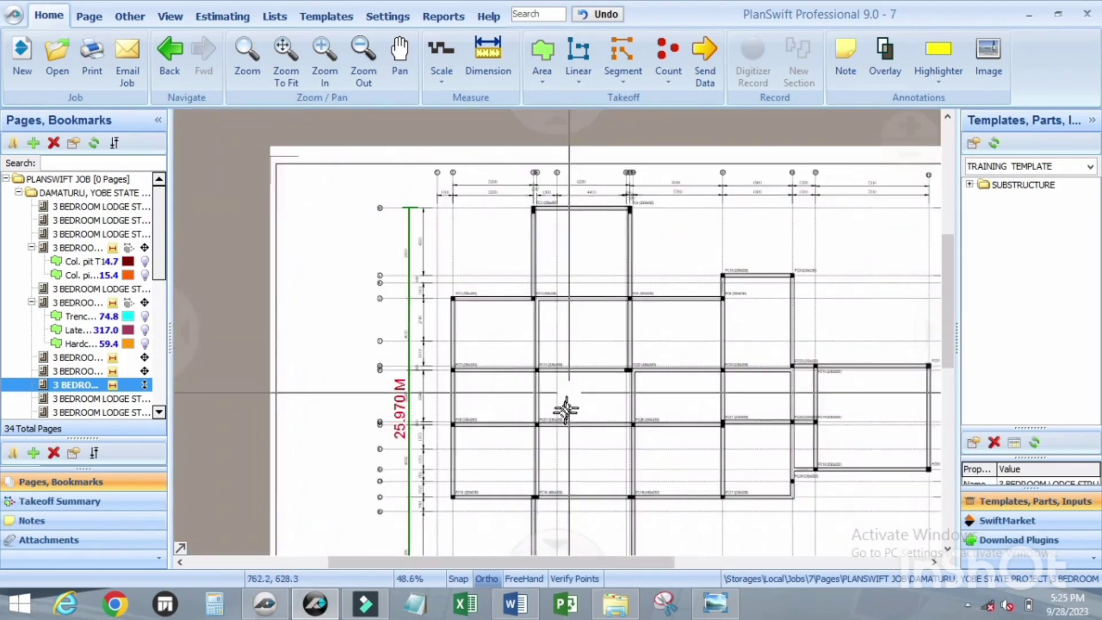
{"action": "scroll", "coordinate": [569, 409], "scroll_direction": "up", "scroll_amount": 2}
{"action": "scroll", "coordinate": [698, 339], "scroll_direction": "down", "scroll_amount": 4}
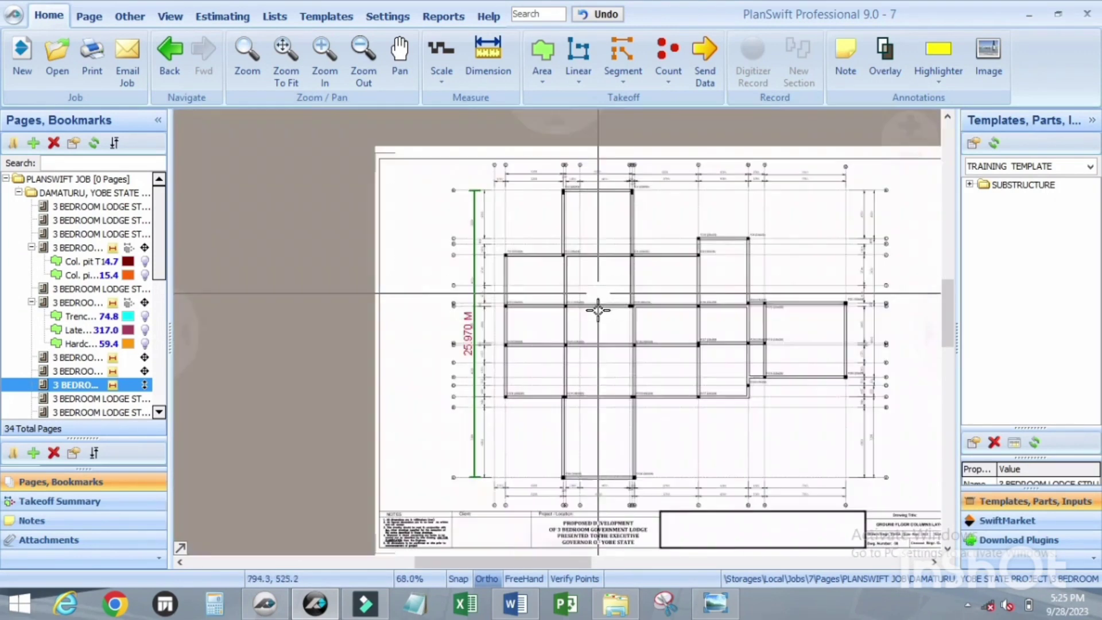
{"action": "scroll", "coordinate": [610, 402], "scroll_direction": "up", "scroll_amount": 2}
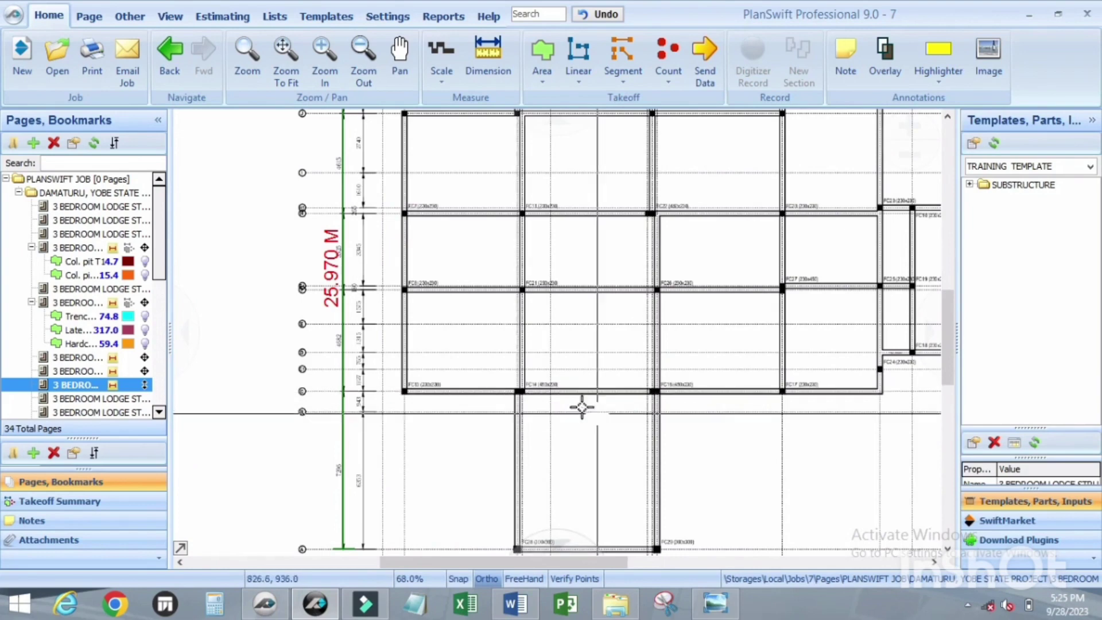
{"action": "scroll", "coordinate": [582, 407], "scroll_direction": "down", "scroll_amount": 3}
{"action": "scroll", "coordinate": [563, 450], "scroll_direction": "up", "scroll_amount": 3}
{"action": "scroll", "coordinate": [574, 454], "scroll_direction": "down", "scroll_amount": 4}
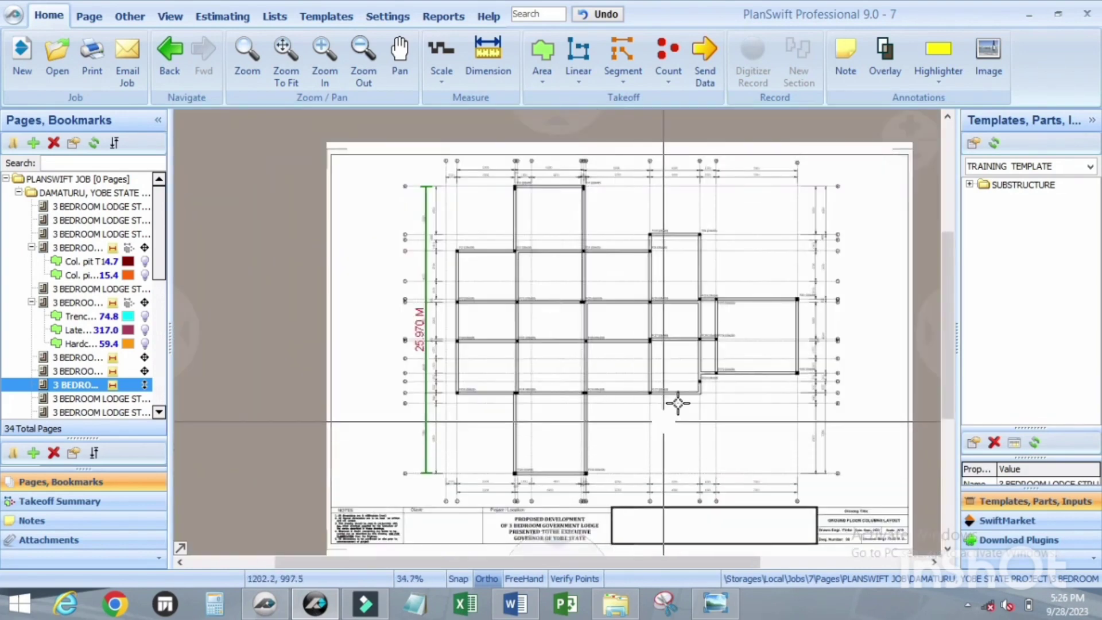
{"action": "scroll", "coordinate": [677, 404], "scroll_direction": "up", "scroll_amount": 3}
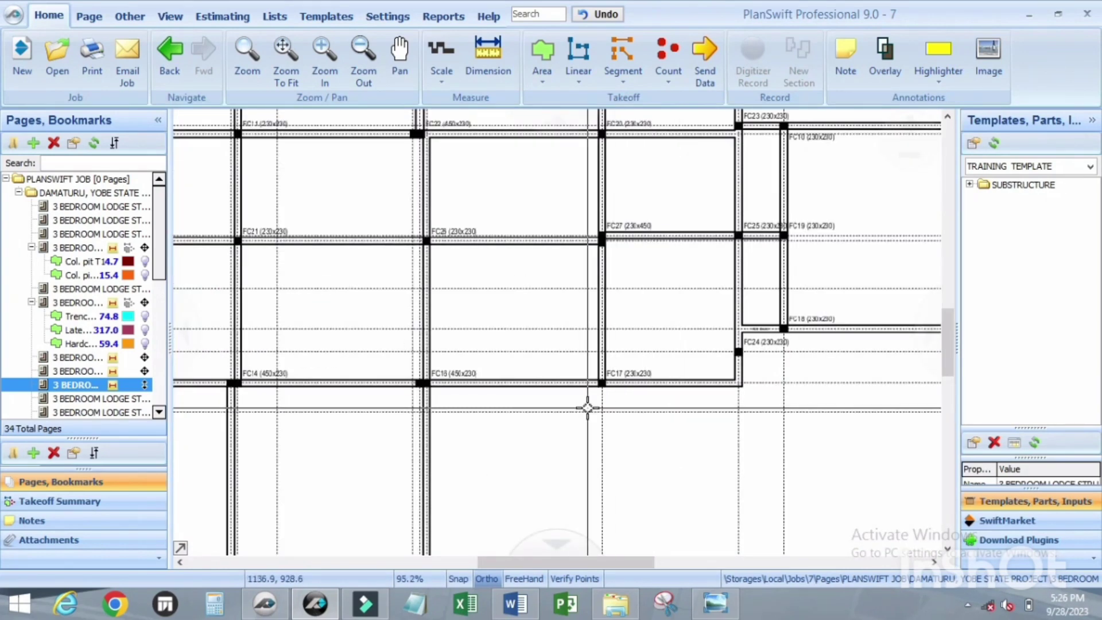
{"action": "scroll", "coordinate": [587, 407], "scroll_direction": "down", "scroll_amount": 3}
{"action": "scroll", "coordinate": [769, 349], "scroll_direction": "up", "scroll_amount": 4}
{"action": "scroll", "coordinate": [768, 428], "scroll_direction": "down", "scroll_amount": 4}
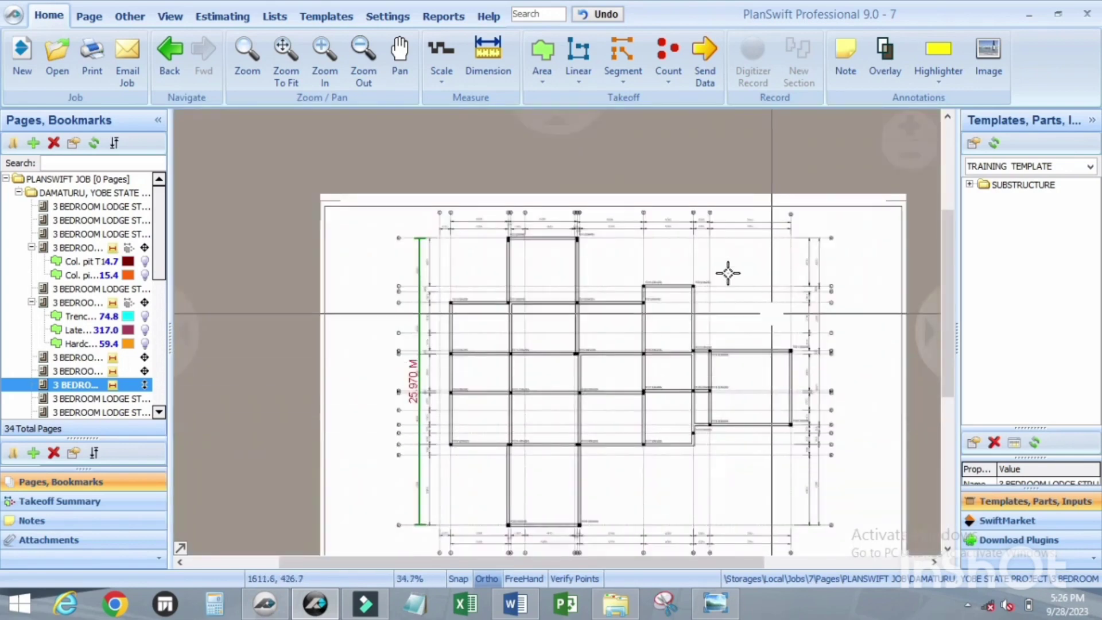
{"action": "scroll", "coordinate": [725, 270], "scroll_direction": "up", "scroll_amount": 2}
{"action": "scroll", "coordinate": [678, 260], "scroll_direction": "down", "scroll_amount": 2}
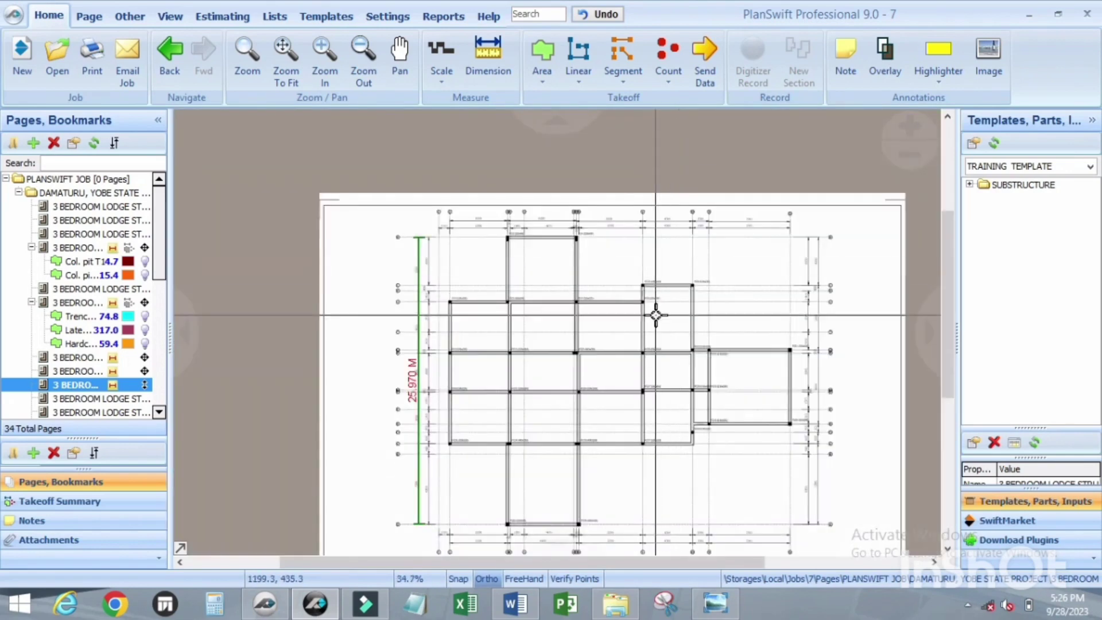
Open the column details page and examine the Type 3 column's section size, reinforcement and quantity note.
{"action": "left_click", "coordinate": [68, 371]}
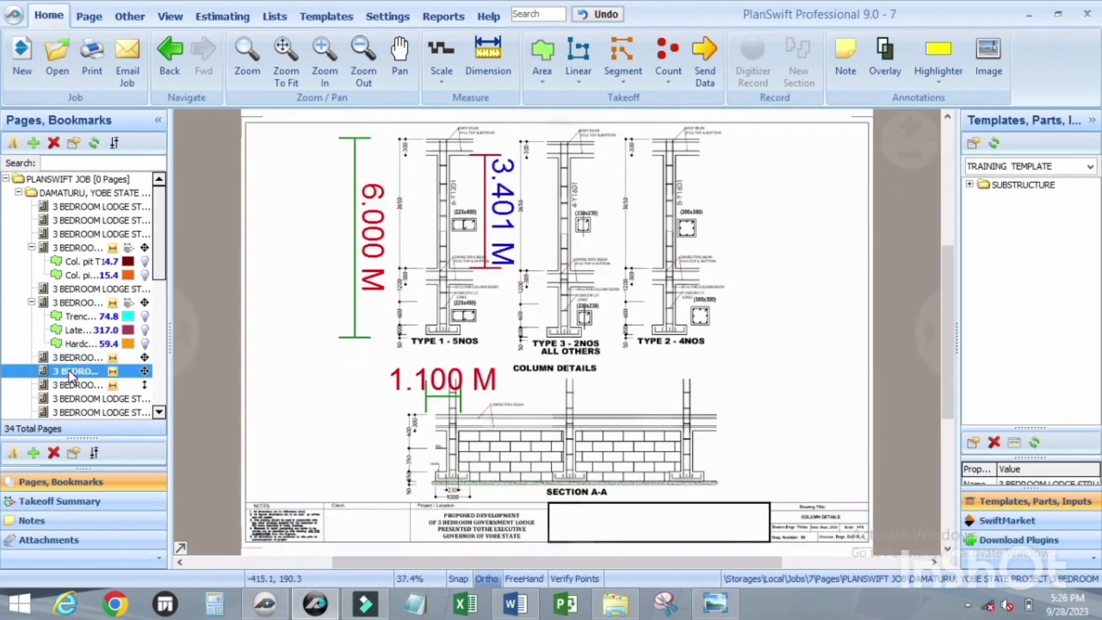
{"action": "scroll", "coordinate": [575, 395], "scroll_direction": "up", "scroll_amount": 5}
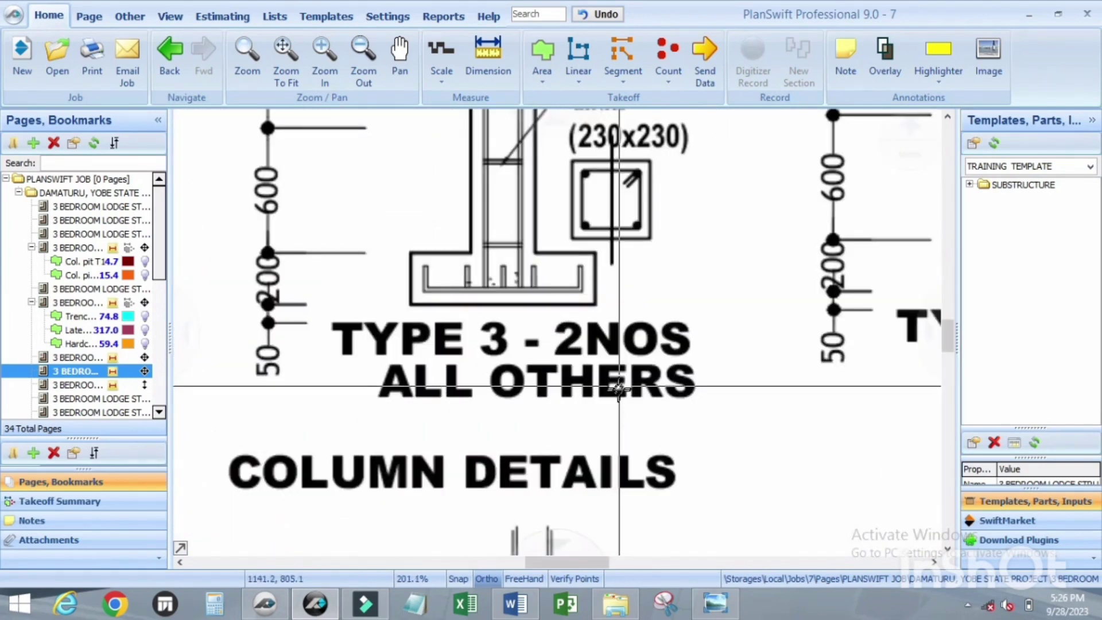
{"action": "scroll", "coordinate": [609, 414], "scroll_direction": "down", "scroll_amount": 4}
{"action": "scroll", "coordinate": [604, 388], "scroll_direction": "up", "scroll_amount": 3}
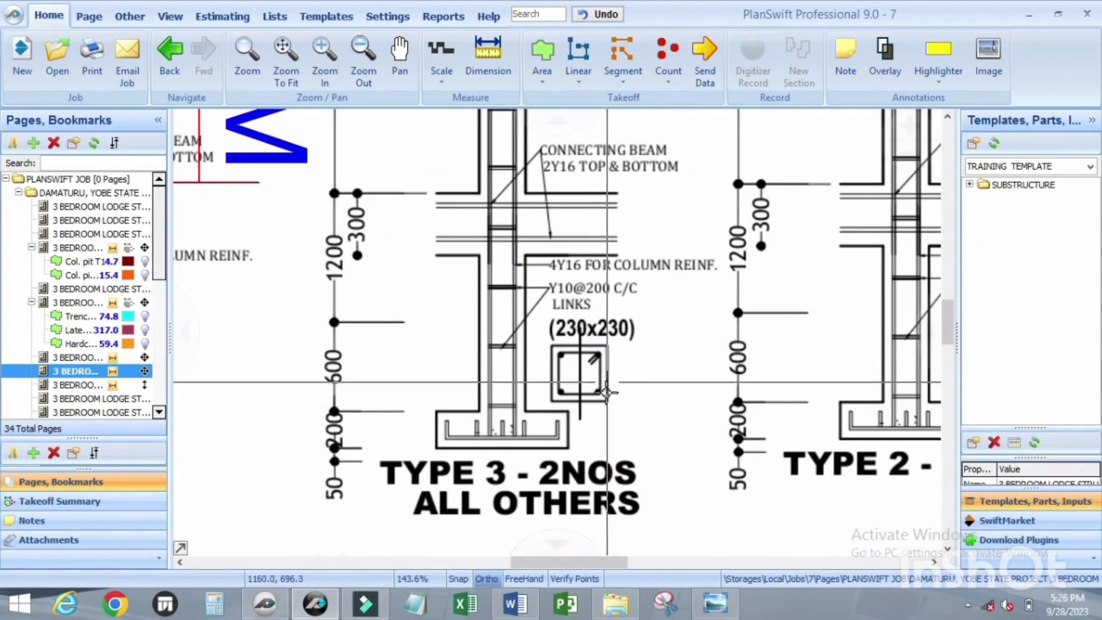
Return to the ground floor columns layout and check the column sizes along grid line 2, from FC1 through FC7 and FC8 to FC13.
{"action": "left_click", "coordinate": [80, 359]}
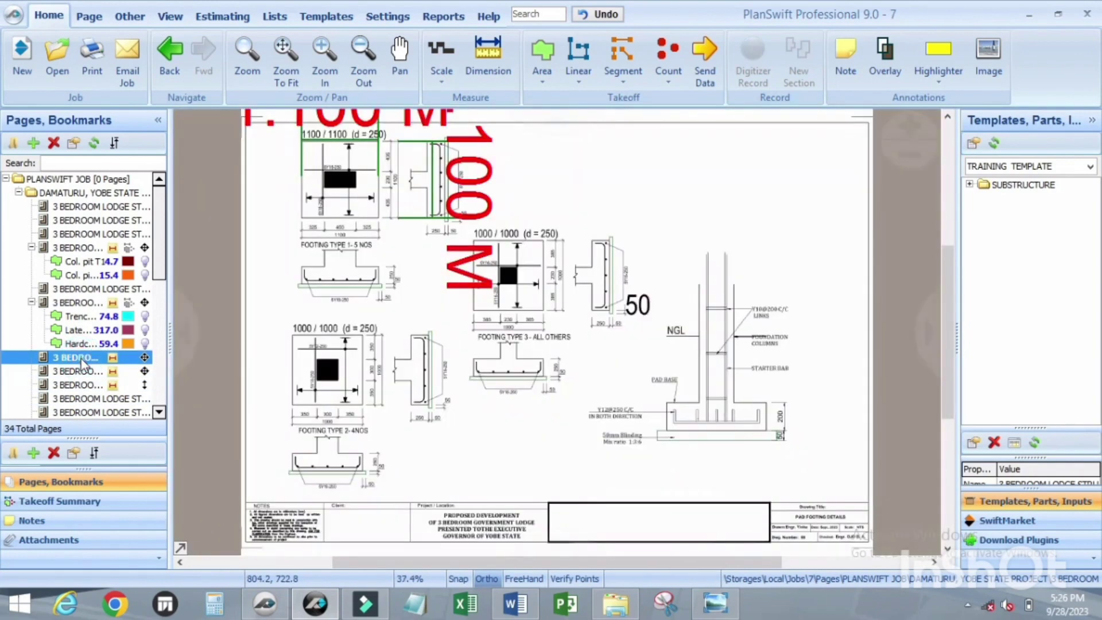
{"action": "left_click", "coordinate": [77, 386]}
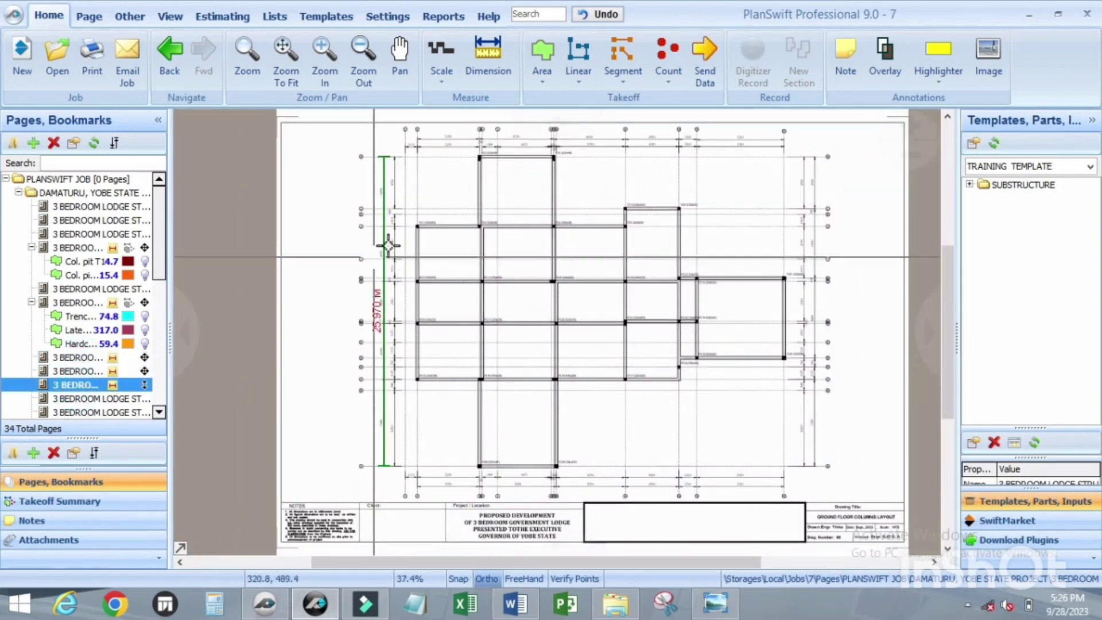
{"action": "scroll", "coordinate": [411, 232], "scroll_direction": "up", "scroll_amount": 3}
{"action": "scroll", "coordinate": [411, 232], "scroll_direction": "up", "scroll_amount": 2}
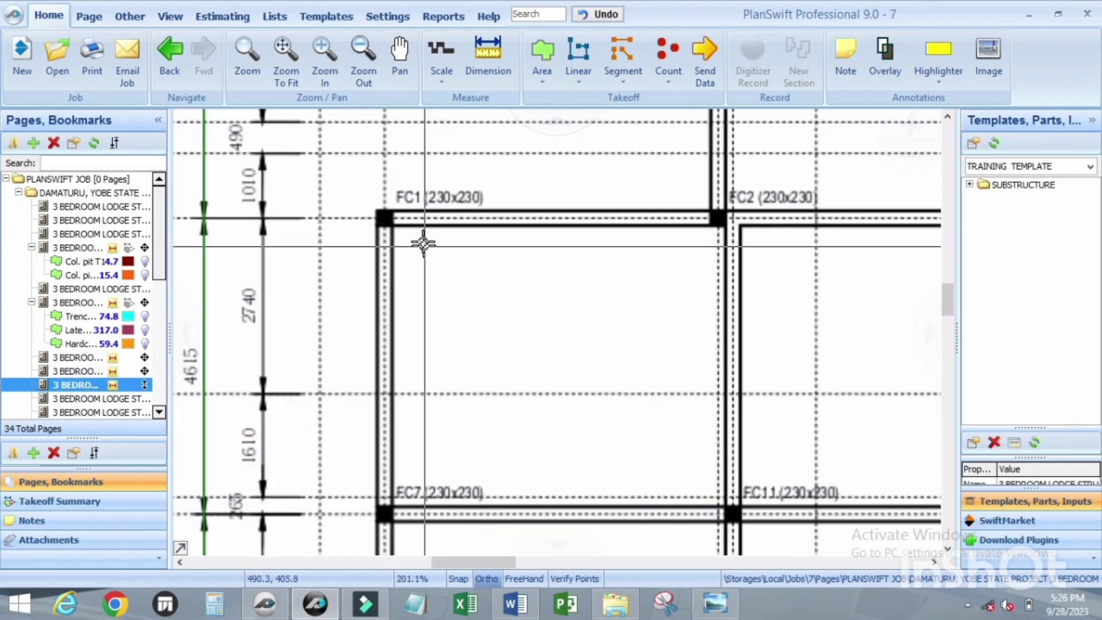
{"action": "scroll", "coordinate": [419, 210], "scroll_direction": "down", "scroll_amount": 3}
{"action": "scroll", "coordinate": [418, 315], "scroll_direction": "up", "scroll_amount": 3}
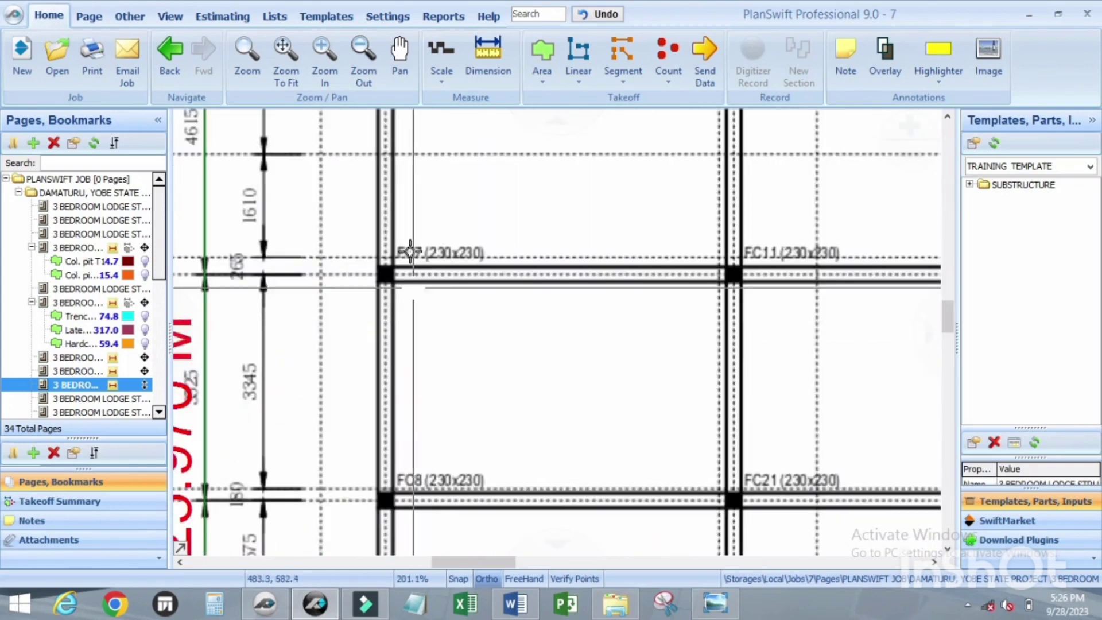
{"action": "scroll", "coordinate": [413, 341], "scroll_direction": "down", "scroll_amount": 3}
{"action": "scroll", "coordinate": [413, 336], "scroll_direction": "up", "scroll_amount": 3}
{"action": "scroll", "coordinate": [413, 369], "scroll_direction": "down", "scroll_amount": 3}
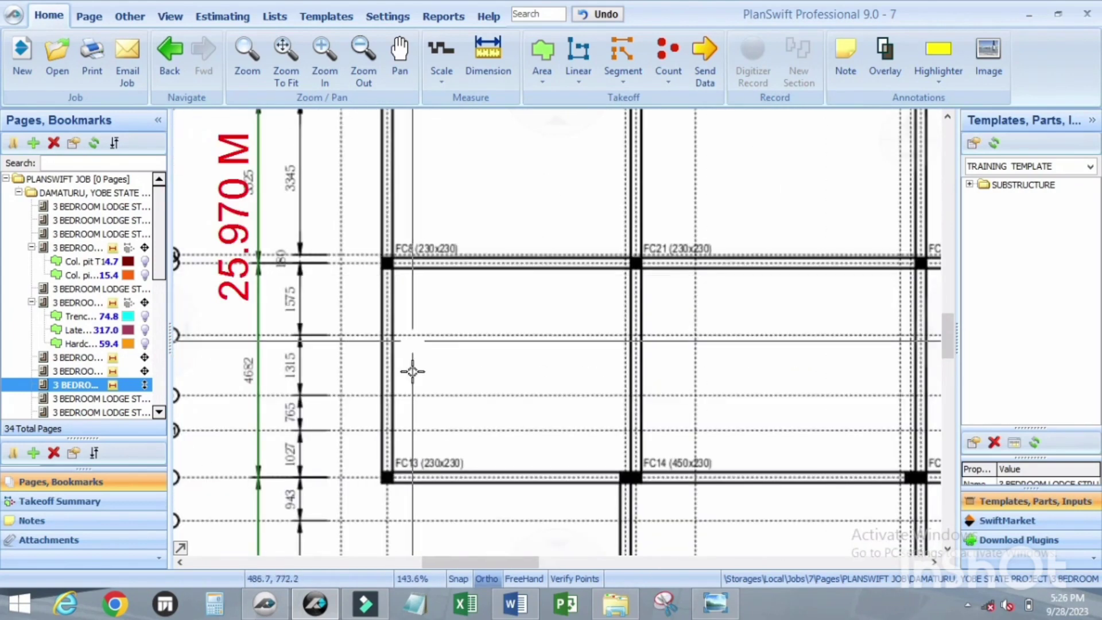
{"action": "scroll", "coordinate": [414, 486], "scroll_direction": "down", "scroll_amount": 2}
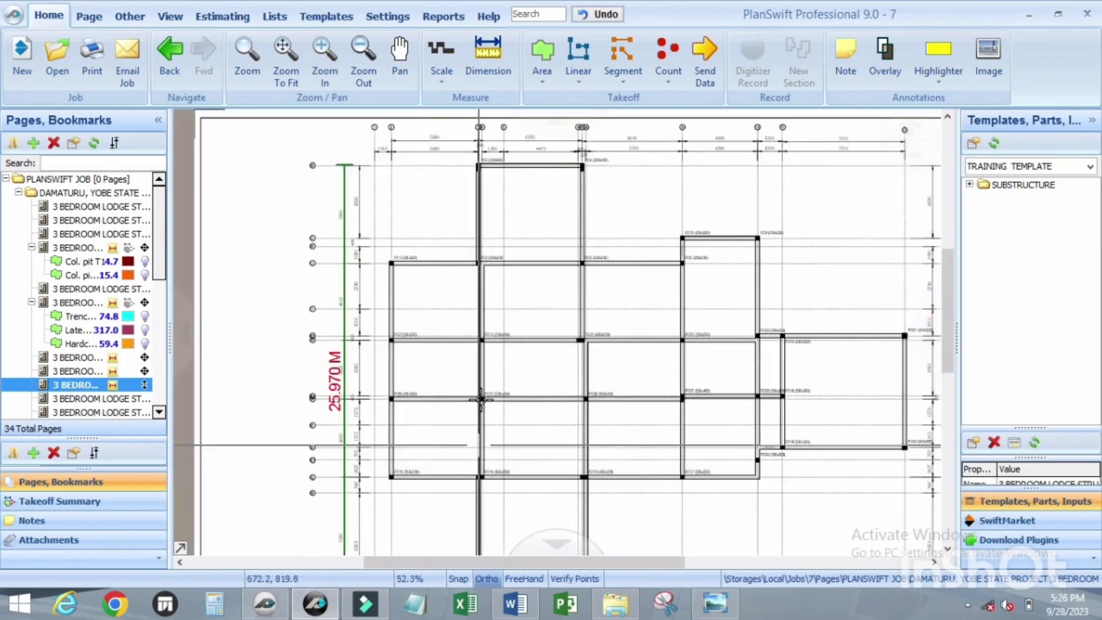
Check the size labels of the next line of columns on the layout, from FC2 through FC11 and FC21 to FC14 and below.
{"action": "scroll", "coordinate": [485, 295], "scroll_direction": "up", "scroll_amount": 4}
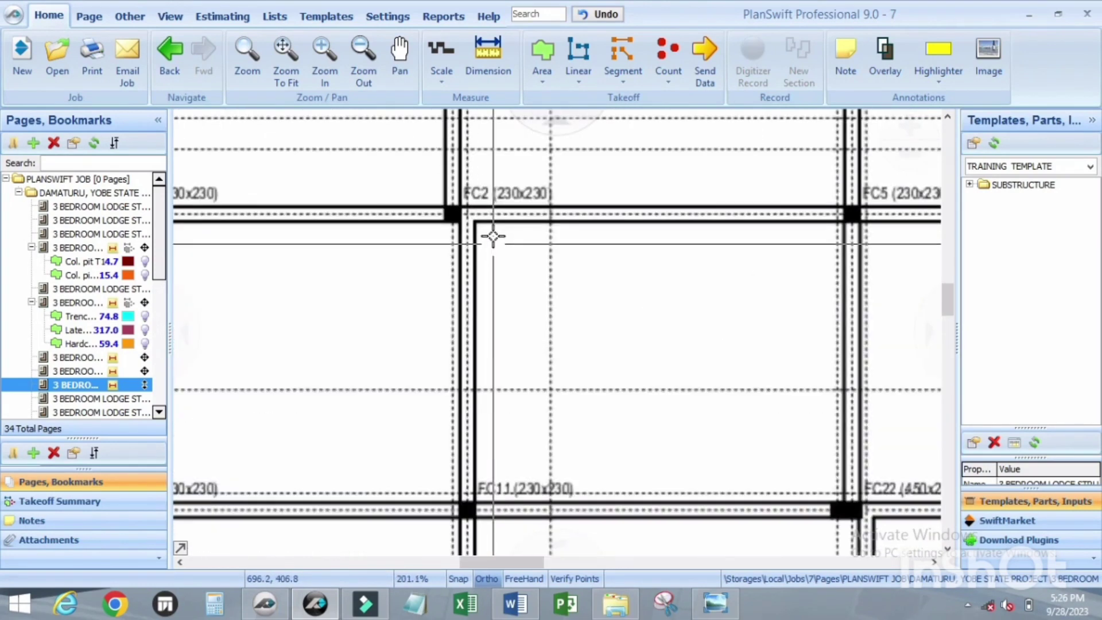
{"action": "scroll", "coordinate": [493, 236], "scroll_direction": "down", "scroll_amount": 2}
{"action": "scroll", "coordinate": [501, 364], "scroll_direction": "up", "scroll_amount": 4}
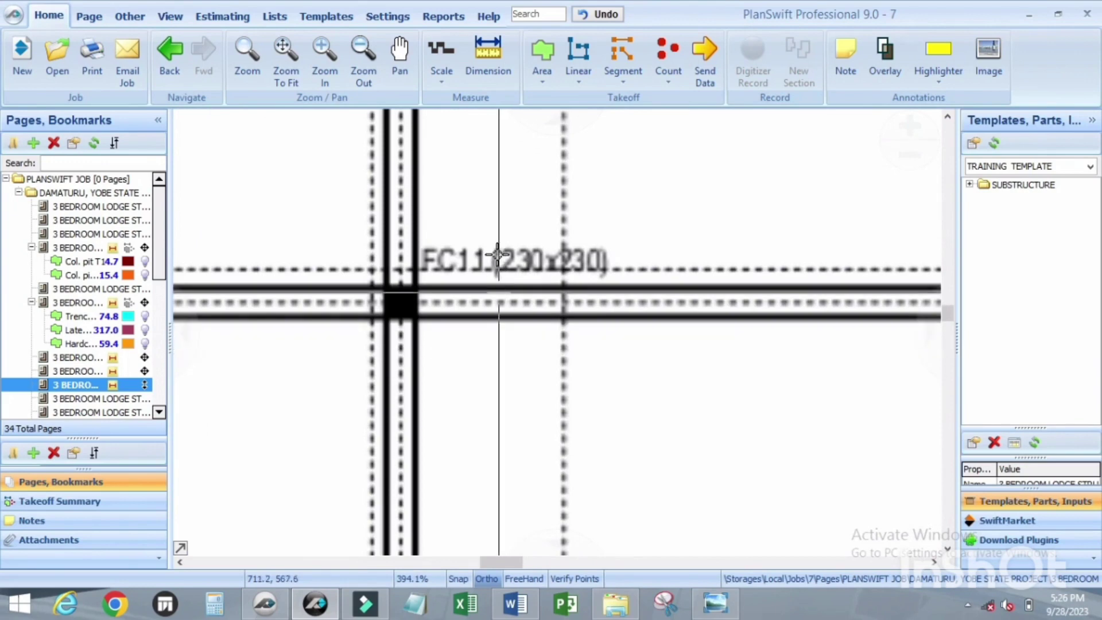
{"action": "scroll", "coordinate": [497, 254], "scroll_direction": "down", "scroll_amount": 5}
{"action": "scroll", "coordinate": [499, 381], "scroll_direction": "up", "scroll_amount": 3}
{"action": "scroll", "coordinate": [477, 330], "scroll_direction": "down", "scroll_amount": 5}
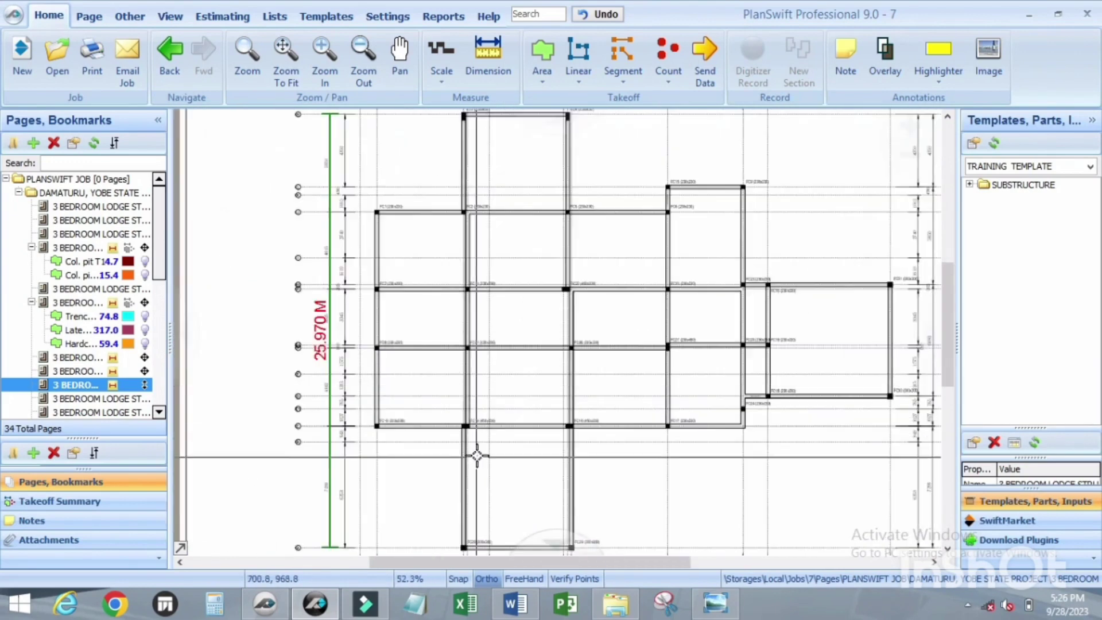
{"action": "scroll", "coordinate": [476, 445], "scroll_direction": "up", "scroll_amount": 4}
{"action": "scroll", "coordinate": [448, 378], "scroll_direction": "down", "scroll_amount": 3}
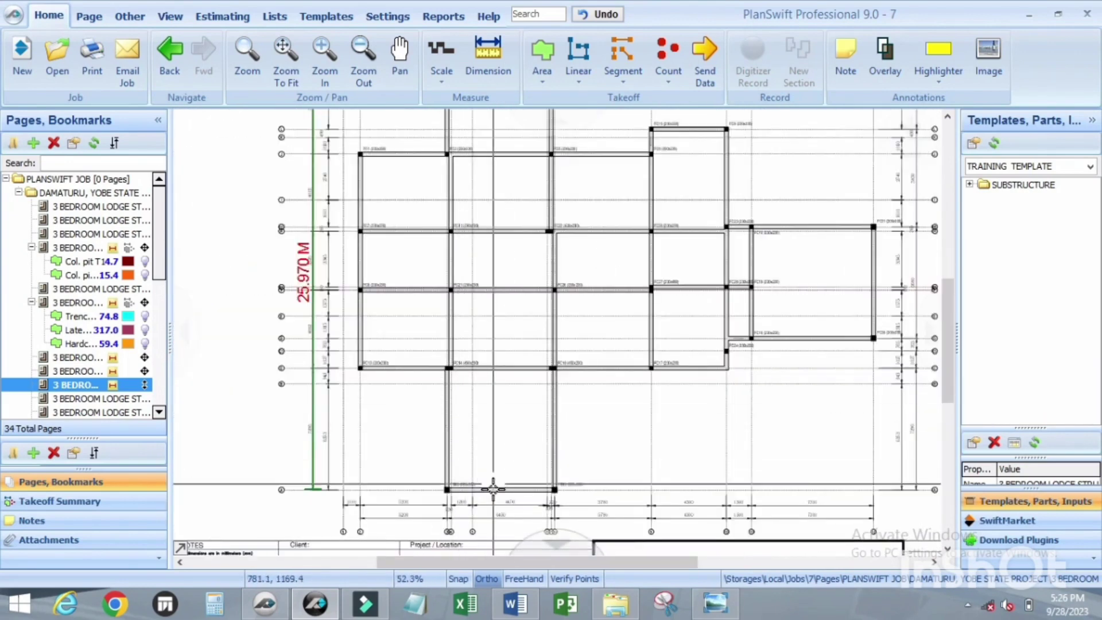
{"action": "scroll", "coordinate": [493, 489], "scroll_direction": "up", "scroll_amount": 4}
{"action": "scroll", "coordinate": [445, 491], "scroll_direction": "down", "scroll_amount": 5}
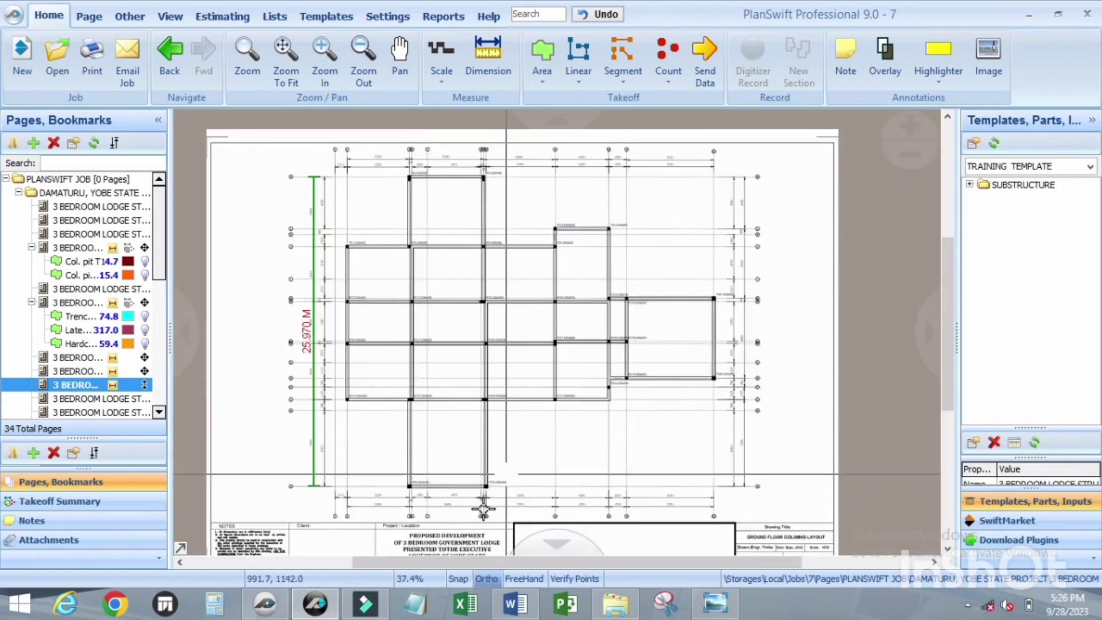
Check the column size labels along the grid line through FC16, FC26 and FC22 on the ground floor columns layout.
{"action": "scroll", "coordinate": [483, 509], "scroll_direction": "up", "scroll_amount": 5}
{"action": "scroll", "coordinate": [652, 363], "scroll_direction": "down", "scroll_amount": 5}
{"action": "scroll", "coordinate": [521, 361], "scroll_direction": "up", "scroll_amount": 4}
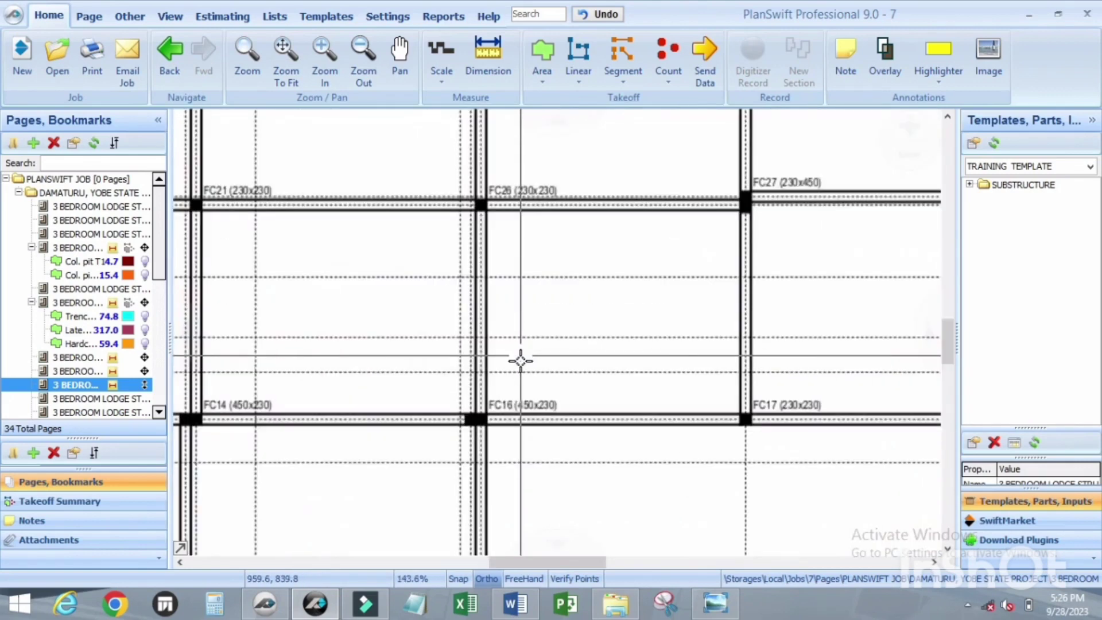
{"action": "scroll", "coordinate": [590, 423], "scroll_direction": "down", "scroll_amount": 2}
{"action": "scroll", "coordinate": [634, 433], "scroll_direction": "up", "scroll_amount": 5}
{"action": "scroll", "coordinate": [563, 441], "scroll_direction": "down", "scroll_amount": 5}
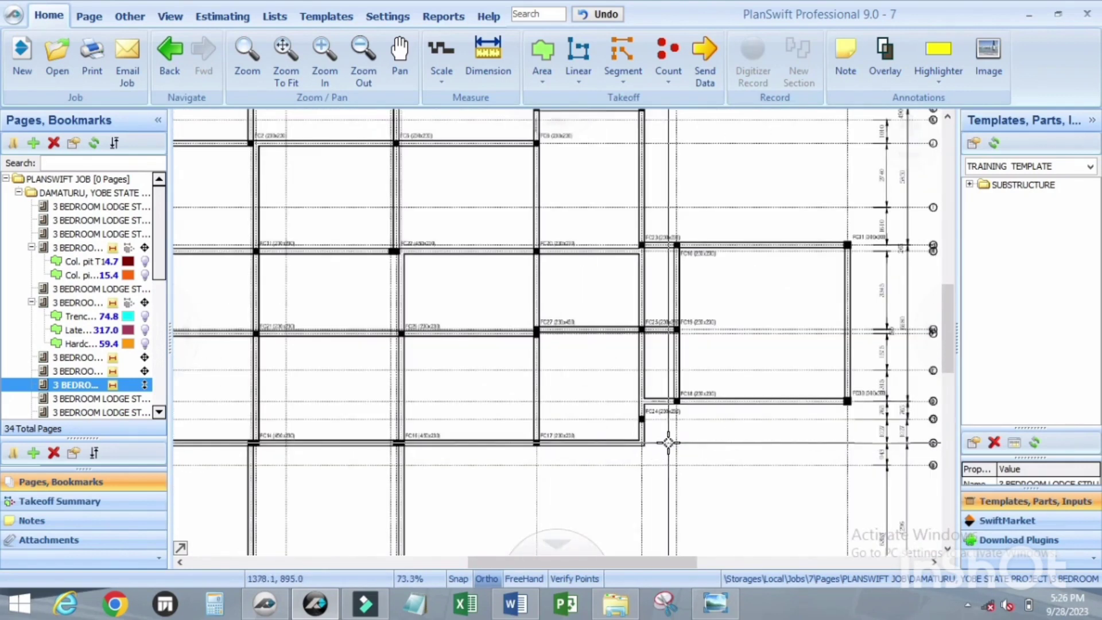
{"action": "scroll", "coordinate": [476, 339], "scroll_direction": "up", "scroll_amount": 5}
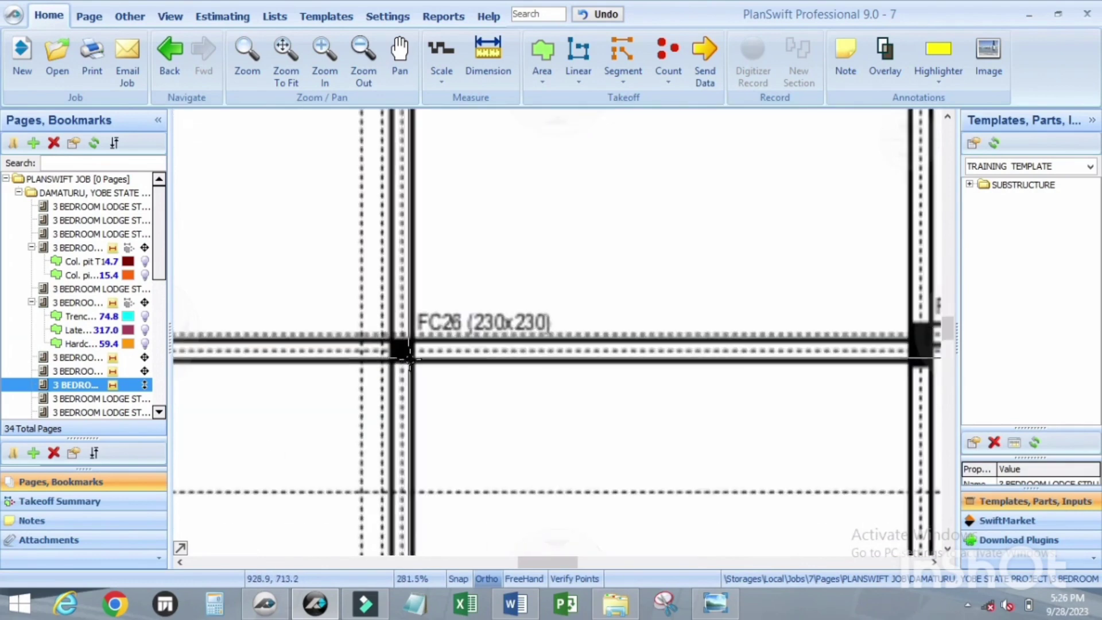
{"action": "scroll", "coordinate": [568, 386], "scroll_direction": "down", "scroll_amount": 5}
{"action": "scroll", "coordinate": [565, 396], "scroll_direction": "up", "scroll_amount": 3}
{"action": "scroll", "coordinate": [536, 442], "scroll_direction": "down", "scroll_amount": 5}
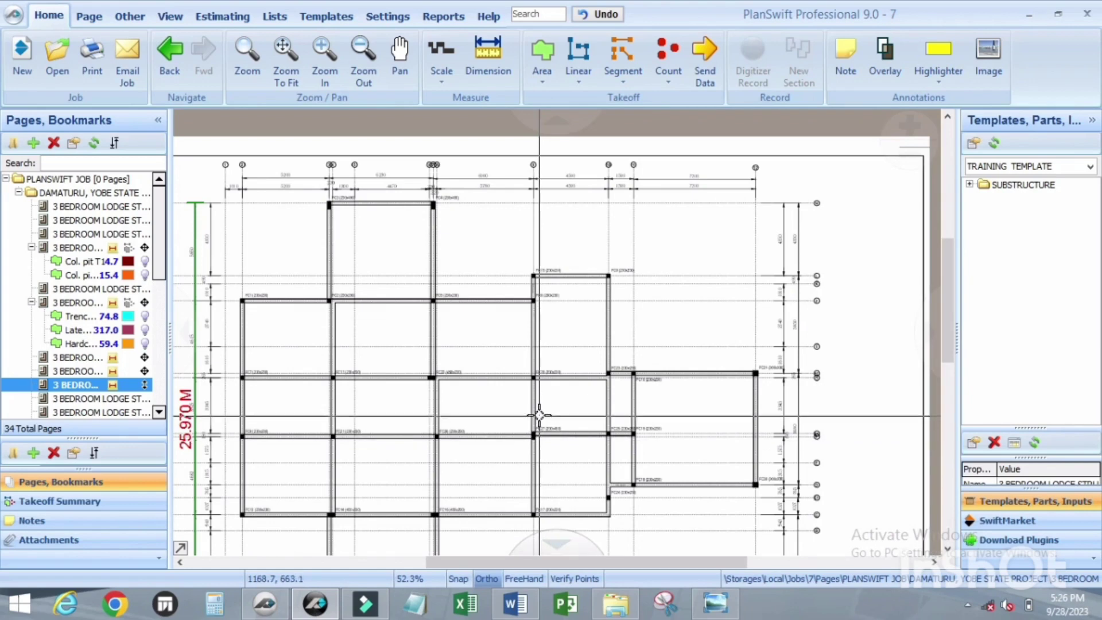
Check the size labels of the columns from FC27 through FC20 to FC6 and FC15.
{"action": "scroll", "coordinate": [539, 388], "scroll_direction": "up", "scroll_amount": 4}
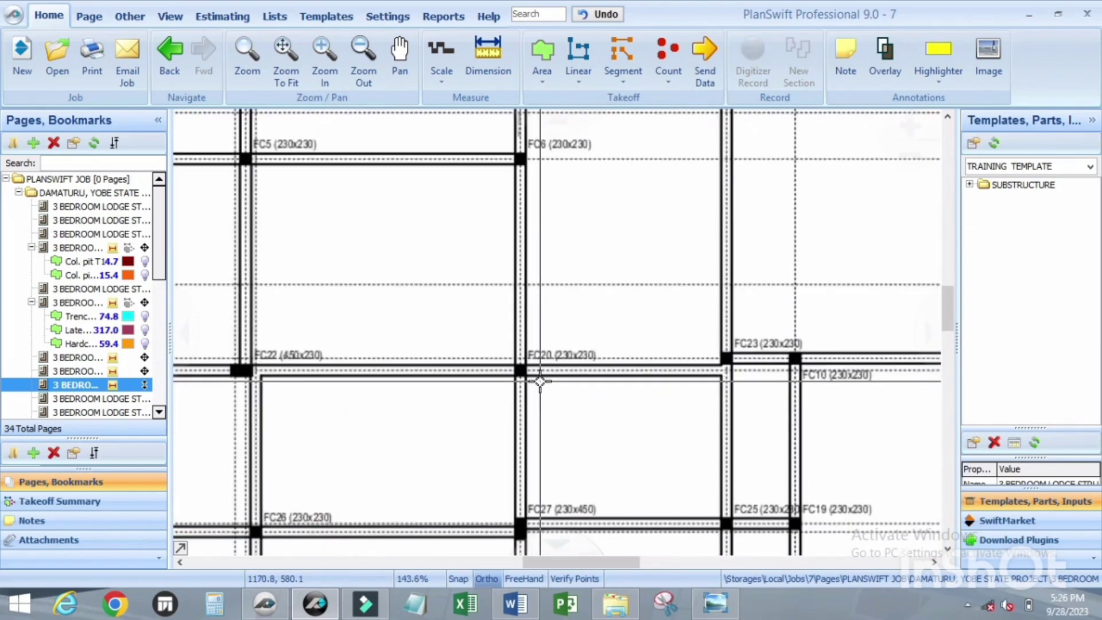
{"action": "scroll", "coordinate": [539, 381], "scroll_direction": "up", "scroll_amount": 3}
{"action": "scroll", "coordinate": [538, 386], "scroll_direction": "down", "scroll_amount": 5}
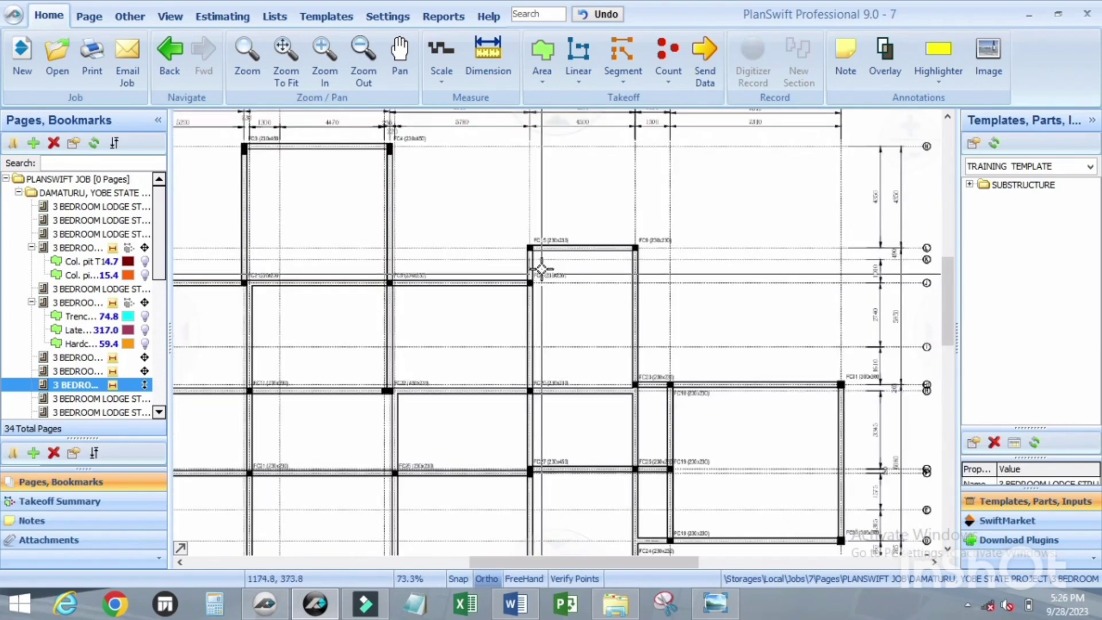
{"action": "scroll", "coordinate": [541, 268], "scroll_direction": "up", "scroll_amount": 4}
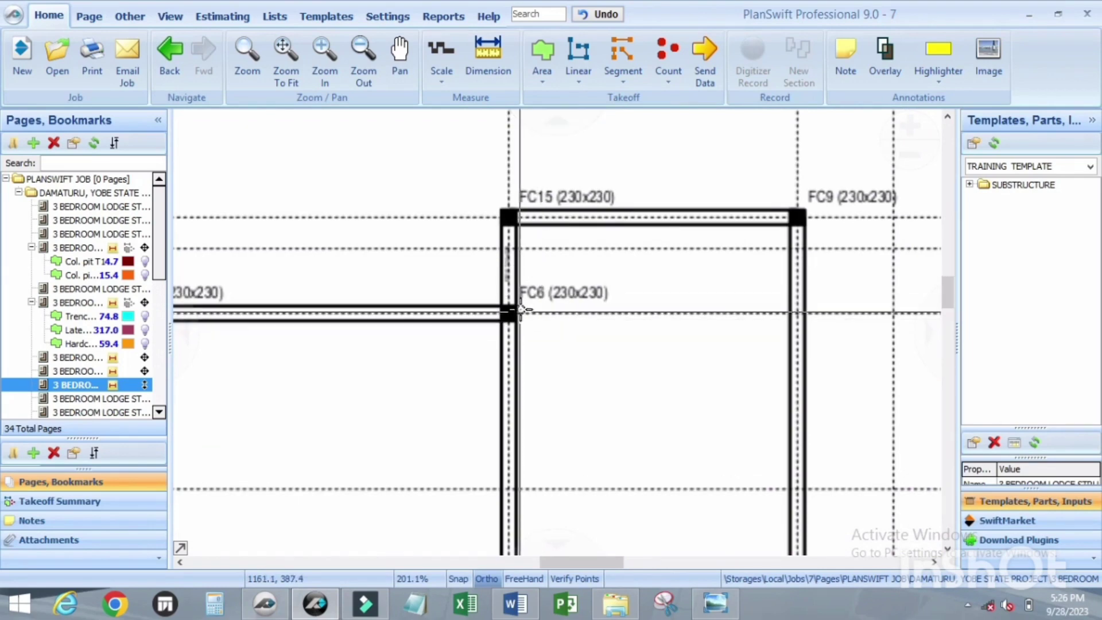
{"action": "scroll", "coordinate": [491, 187], "scroll_direction": "down", "scroll_amount": 5}
Check the size labels of FC9, FC23, FC25 and FC24, together with the neighbouring columns FC10, FC19 and FC18.
{"action": "scroll", "coordinate": [595, 224], "scroll_direction": "up", "scroll_amount": 4}
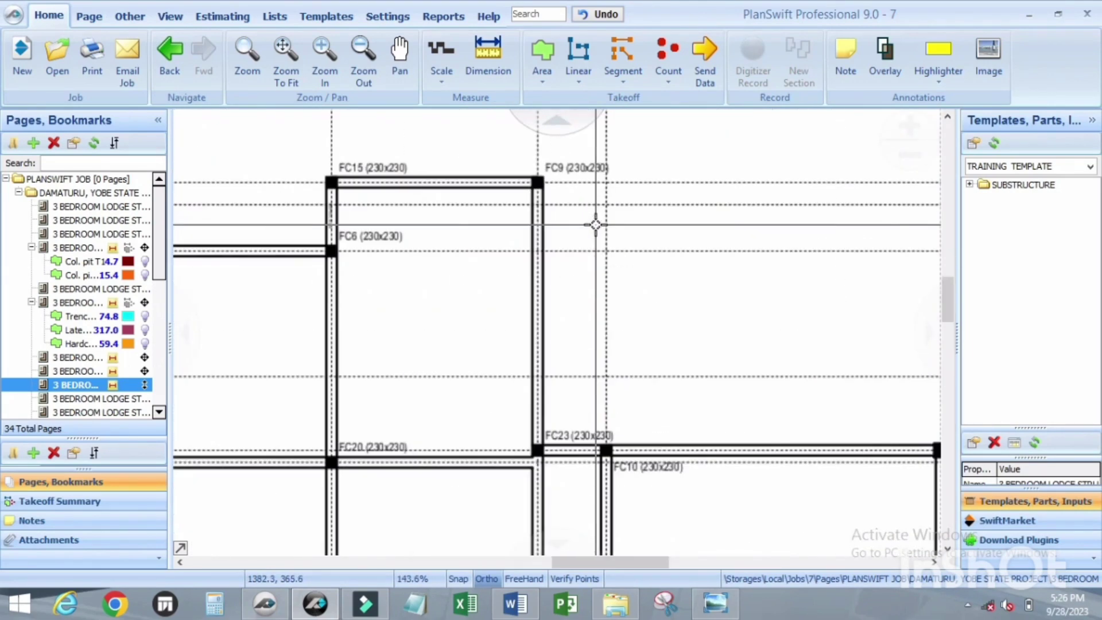
{"action": "scroll", "coordinate": [573, 223], "scroll_direction": "down", "scroll_amount": 4}
{"action": "scroll", "coordinate": [561, 310], "scroll_direction": "up", "scroll_amount": 4}
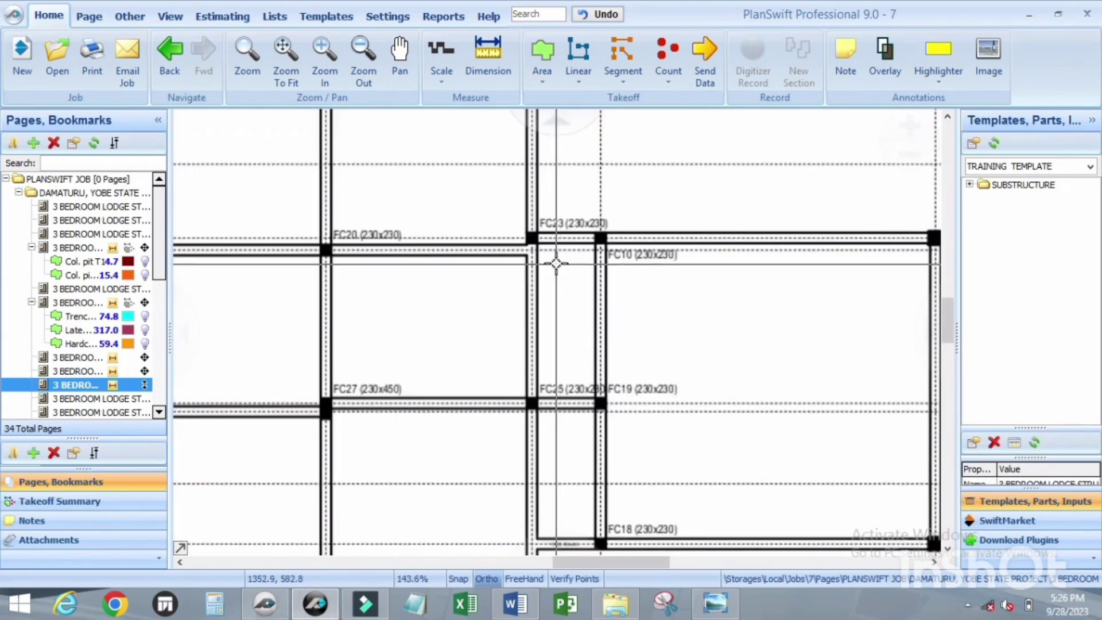
{"action": "scroll", "coordinate": [555, 264], "scroll_direction": "up", "scroll_amount": 2}
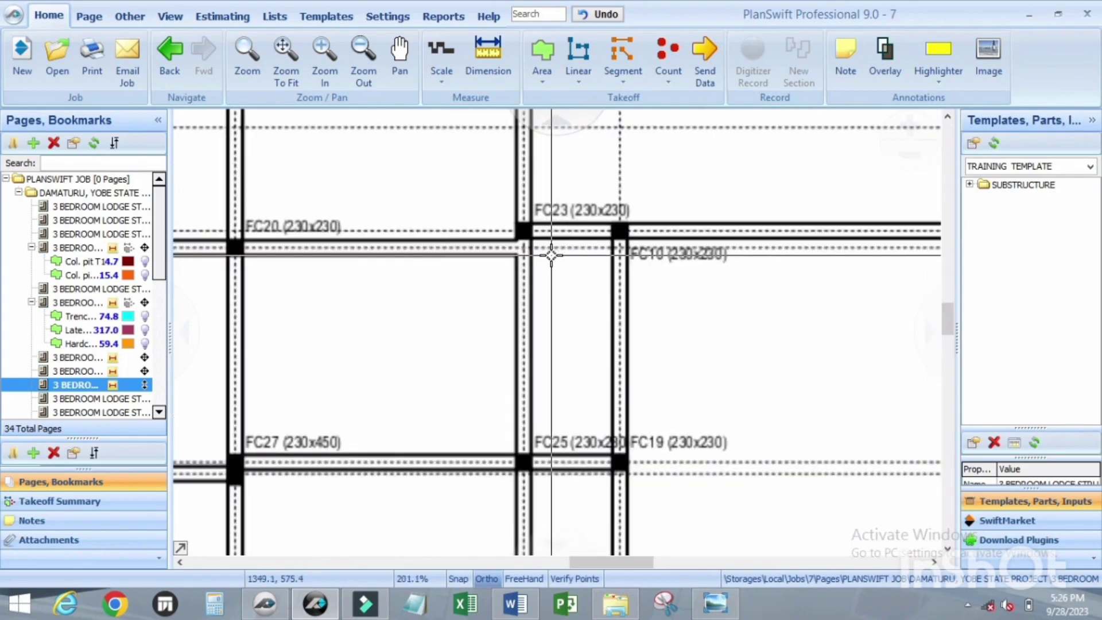
{"action": "scroll", "coordinate": [574, 285], "scroll_direction": "down", "scroll_amount": 3}
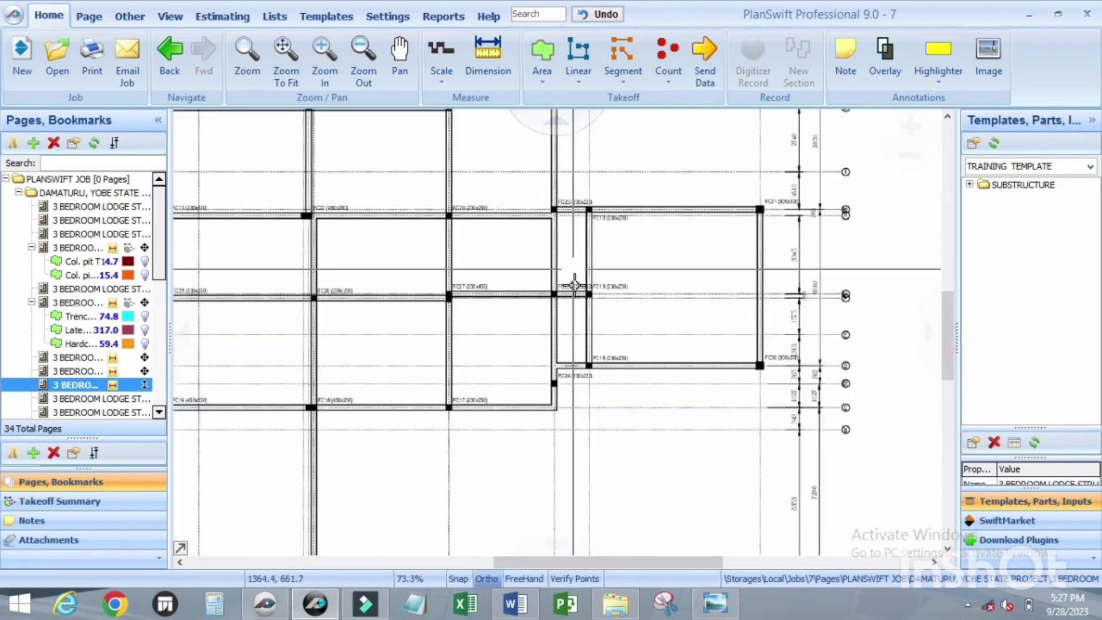
{"action": "scroll", "coordinate": [574, 285], "scroll_direction": "up", "scroll_amount": 3}
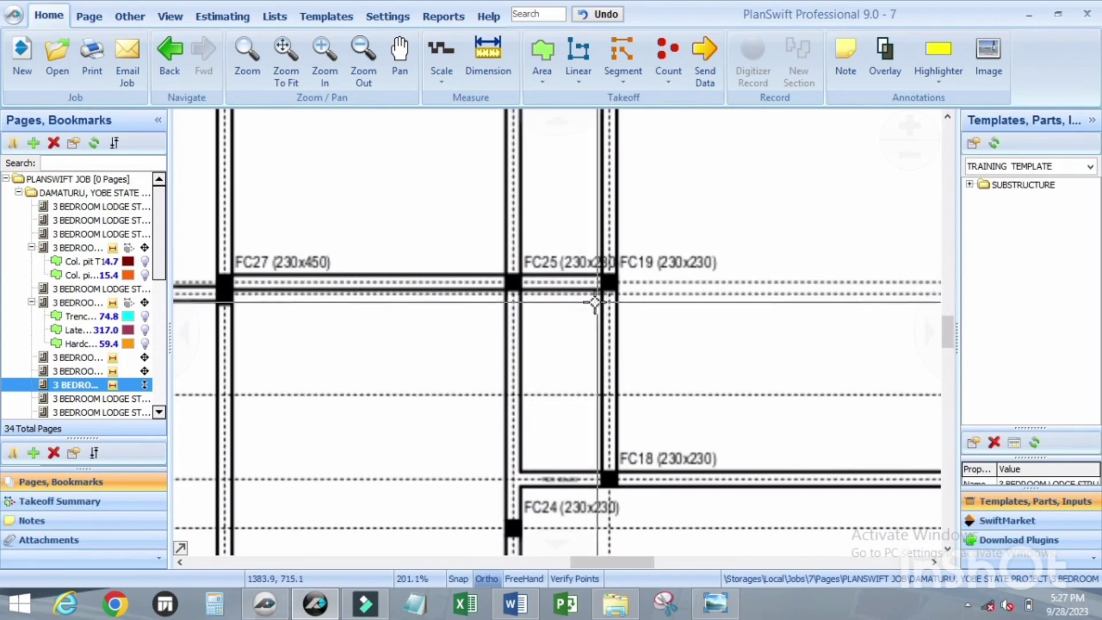
{"action": "scroll", "coordinate": [571, 318], "scroll_direction": "down", "scroll_amount": 3}
{"action": "scroll", "coordinate": [568, 331], "scroll_direction": "up", "scroll_amount": 2}
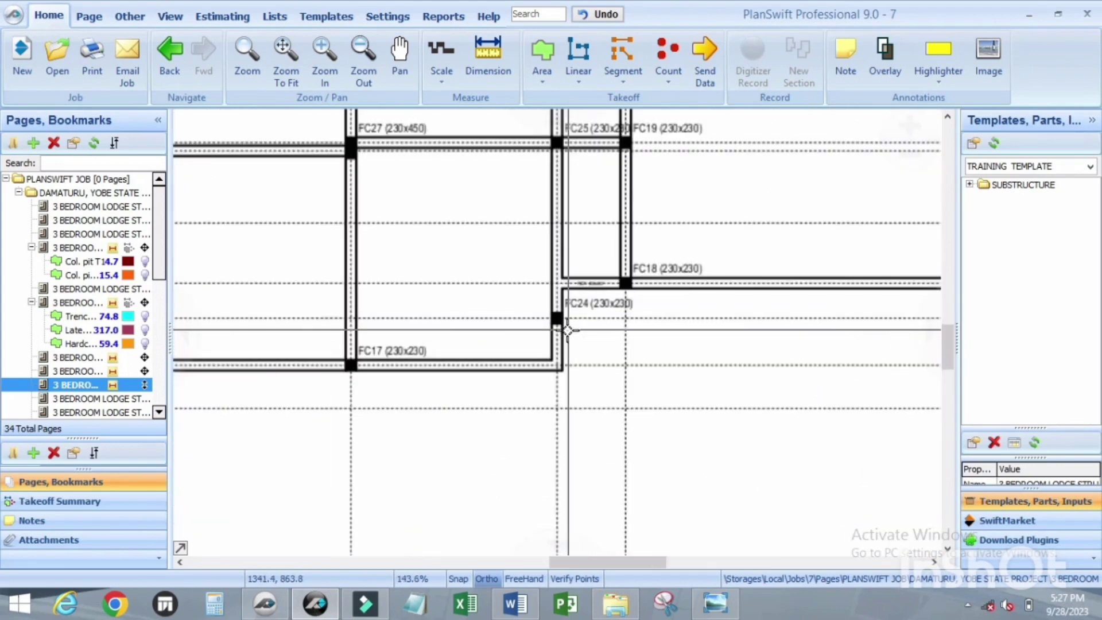
{"action": "scroll", "coordinate": [510, 355], "scroll_direction": "down", "scroll_amount": 3}
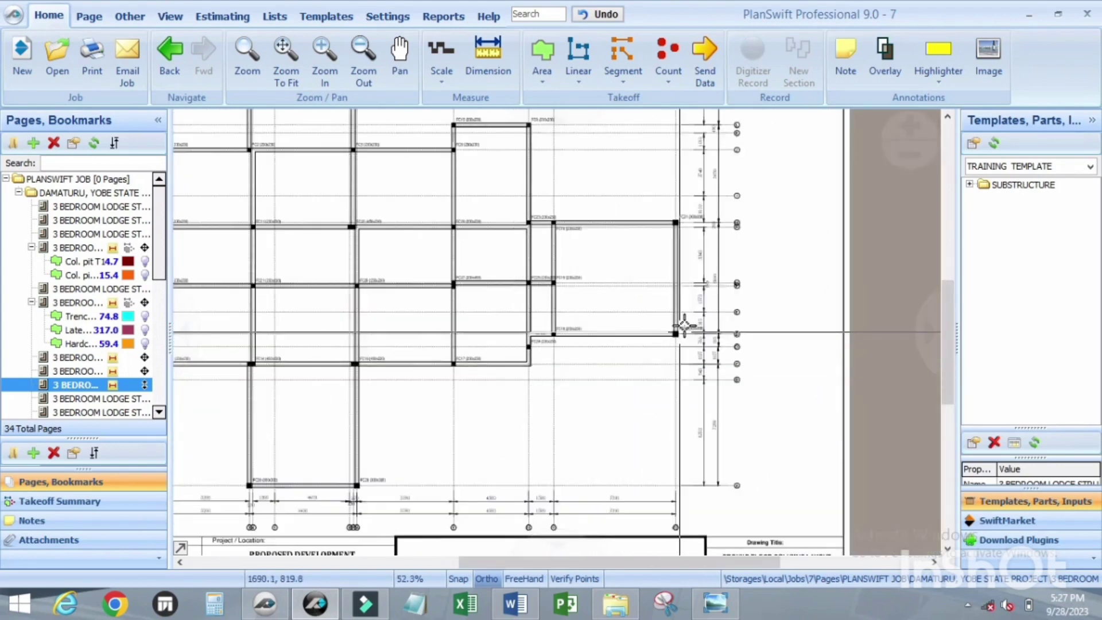
Check the size labels of the outermost columns FC30 and FC31 along the layout's last grid line.
{"action": "scroll", "coordinate": [684, 326], "scroll_direction": "up", "scroll_amount": 2}
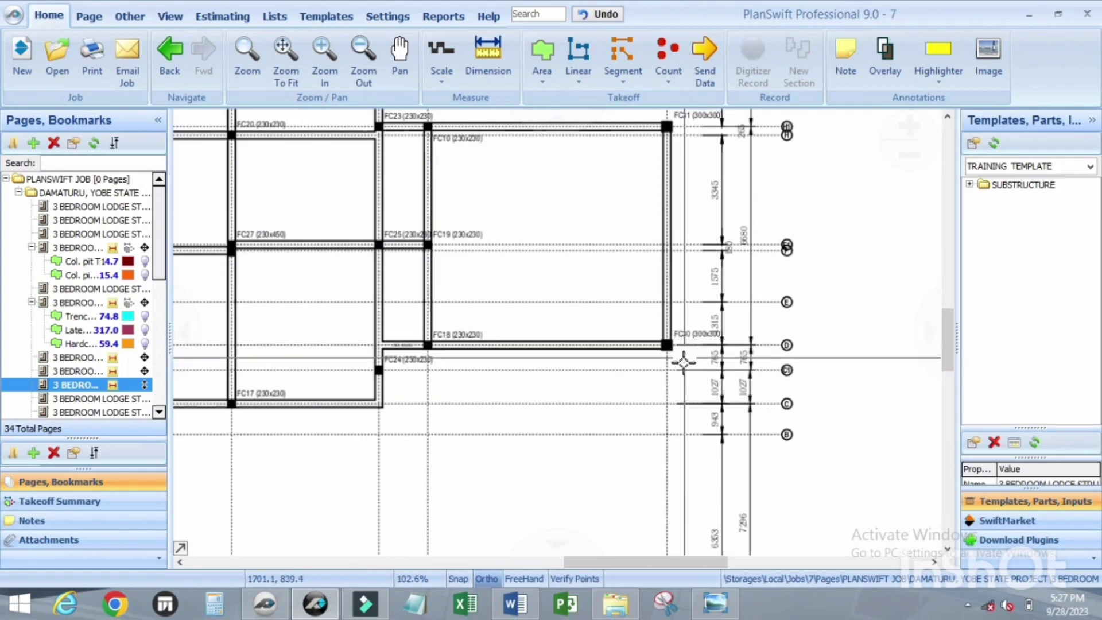
{"action": "scroll", "coordinate": [678, 378], "scroll_direction": "down", "scroll_amount": 2}
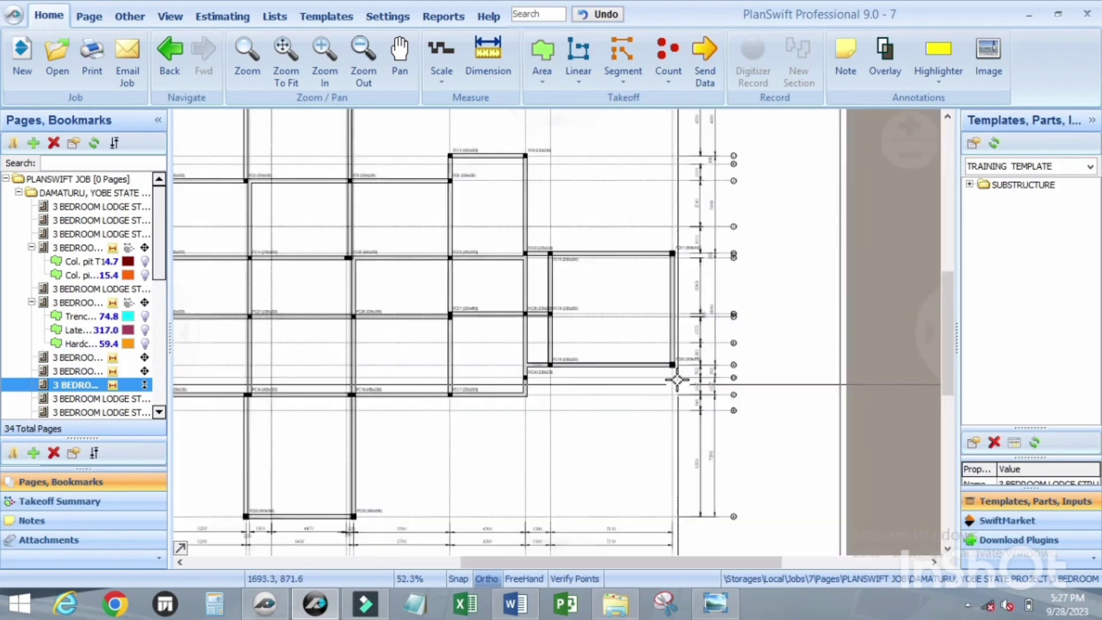
{"action": "scroll", "coordinate": [660, 241], "scroll_direction": "up", "scroll_amount": 4}
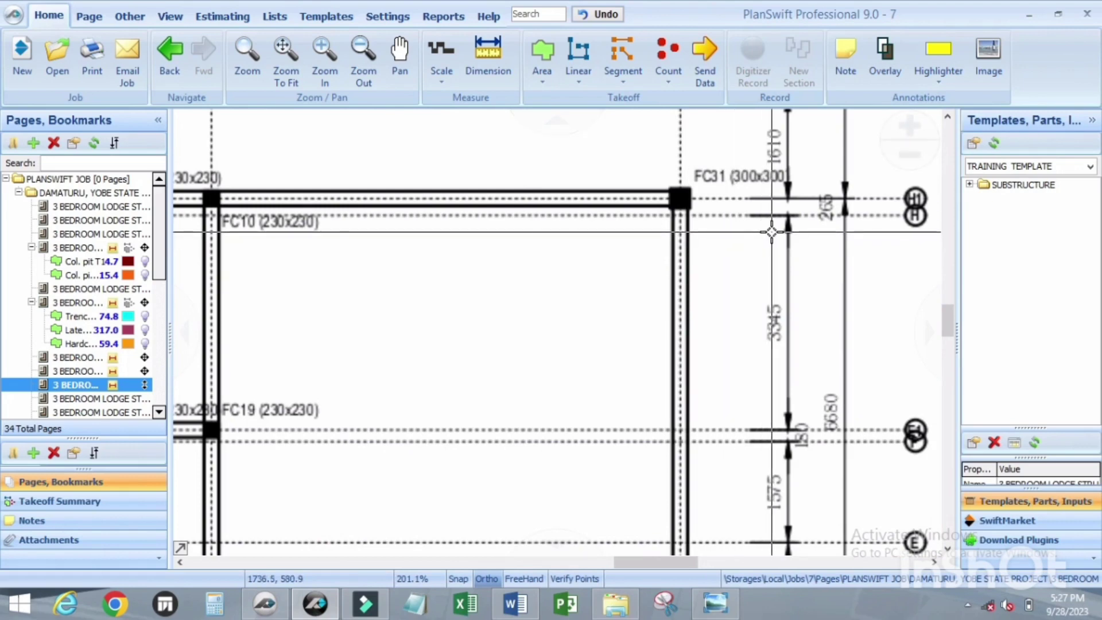
{"action": "scroll", "coordinate": [763, 230], "scroll_direction": "down", "scroll_amount": 5}
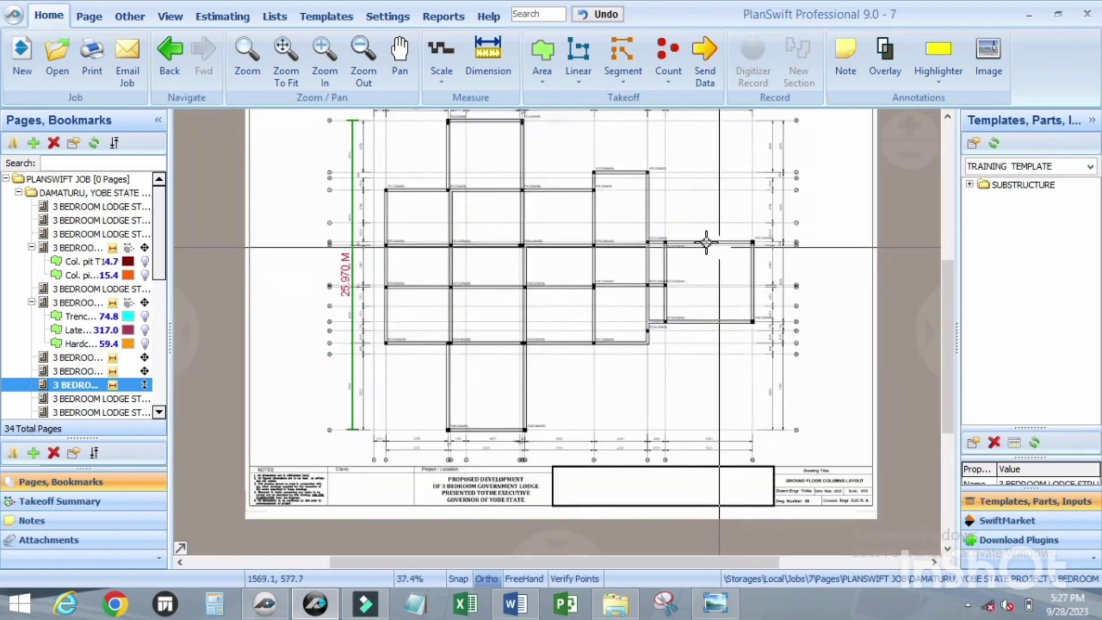
Review the column labels across the whole layout, from the FC10, FC19 and FC25 bay to the FC21 and FC26 area.
{"action": "scroll", "coordinate": [675, 183], "scroll_direction": "up", "scroll_amount": 2}
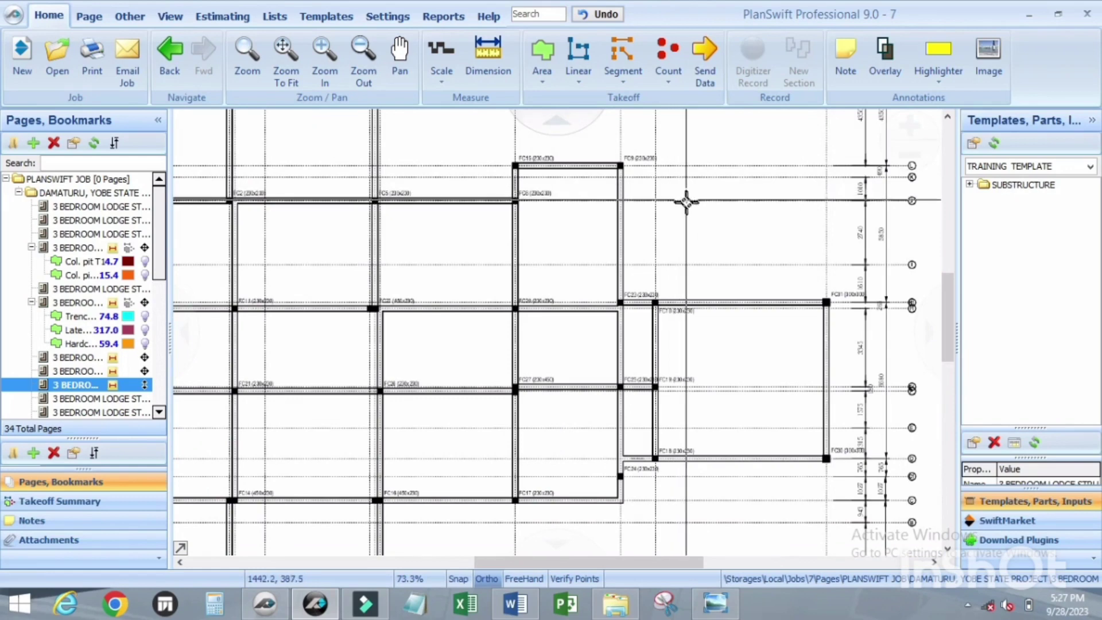
{"action": "scroll", "coordinate": [669, 337], "scroll_direction": "up", "scroll_amount": 1}
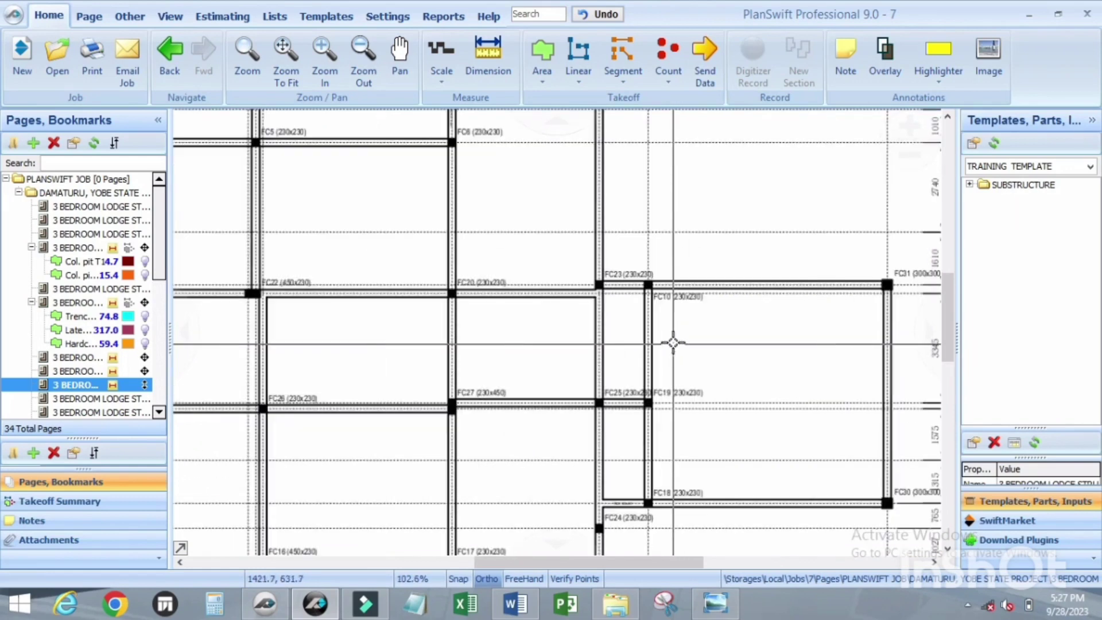
{"action": "scroll", "coordinate": [678, 290], "scroll_direction": "up", "scroll_amount": 1}
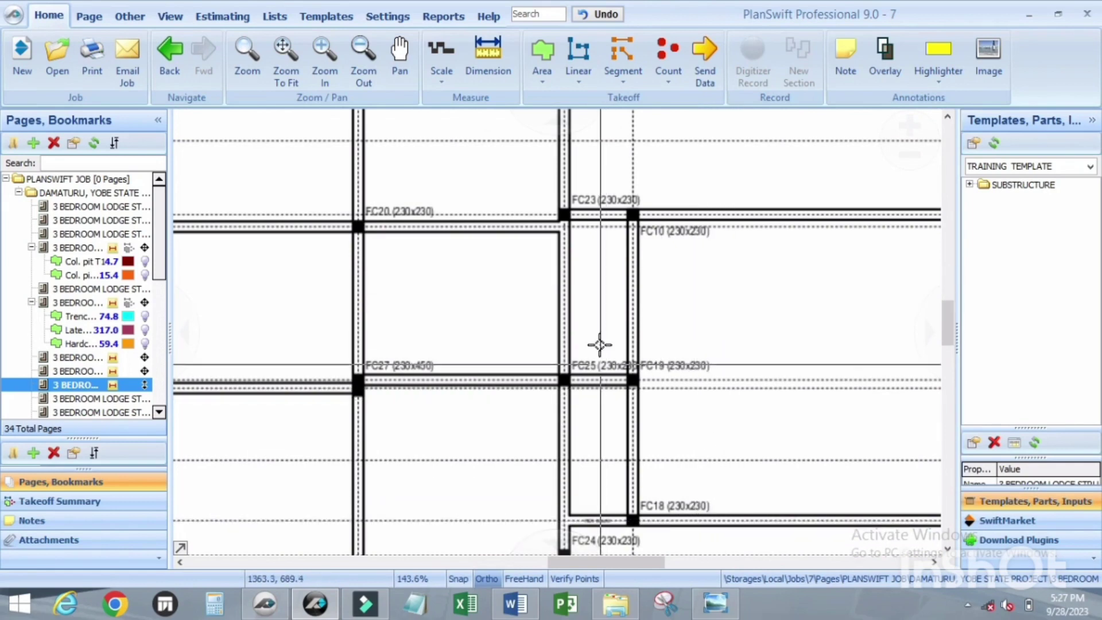
{"action": "scroll", "coordinate": [616, 438], "scroll_direction": "down", "scroll_amount": 2}
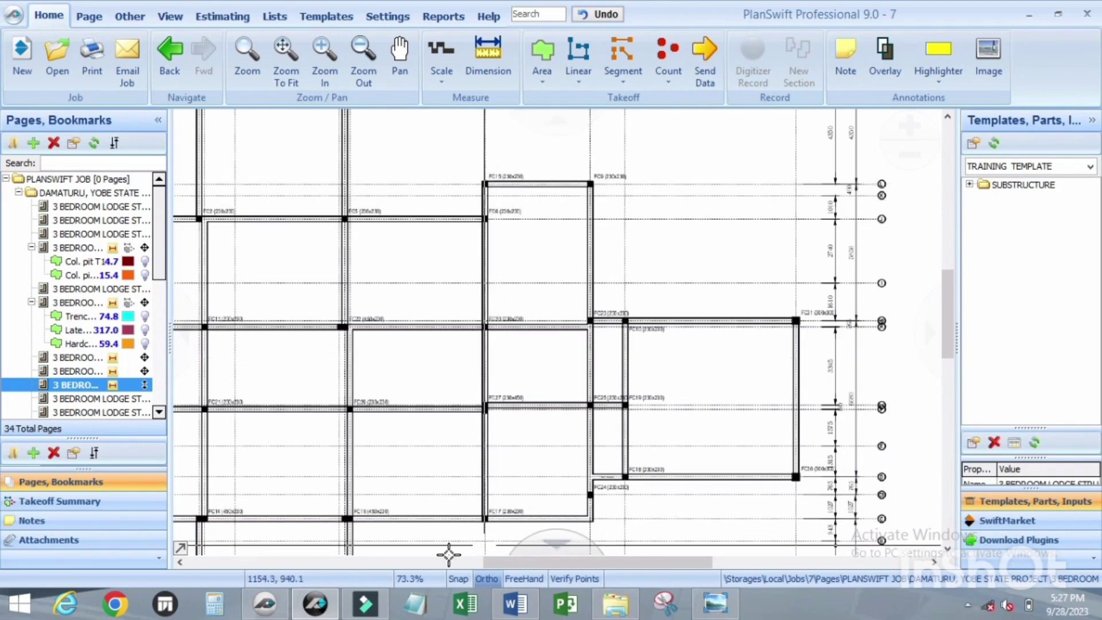
{"action": "scroll", "coordinate": [458, 273], "scroll_direction": "down", "scroll_amount": 2}
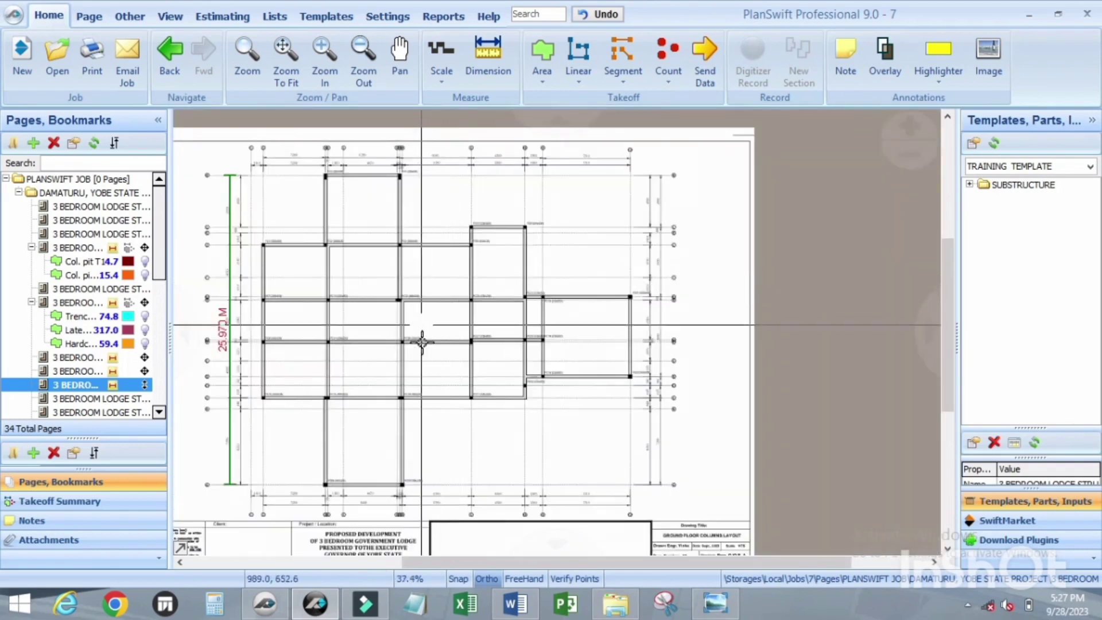
{"action": "scroll", "coordinate": [422, 344], "scroll_direction": "up", "scroll_amount": 2}
{"action": "scroll", "coordinate": [576, 268], "scroll_direction": "down", "scroll_amount": 2}
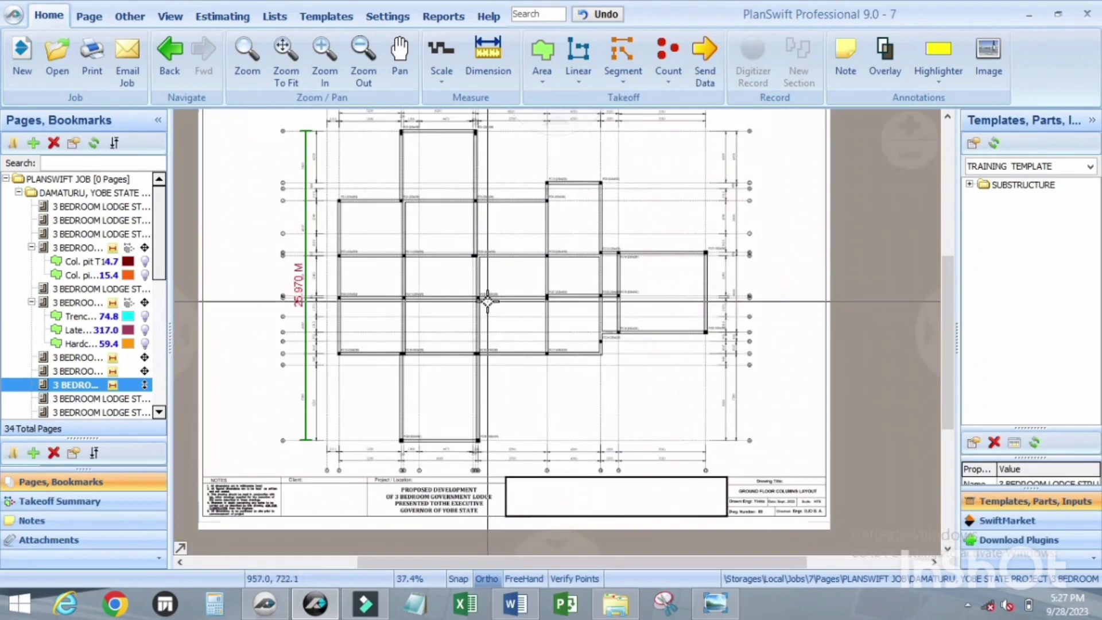
{"action": "scroll", "coordinate": [390, 321], "scroll_direction": "up", "scroll_amount": 2}
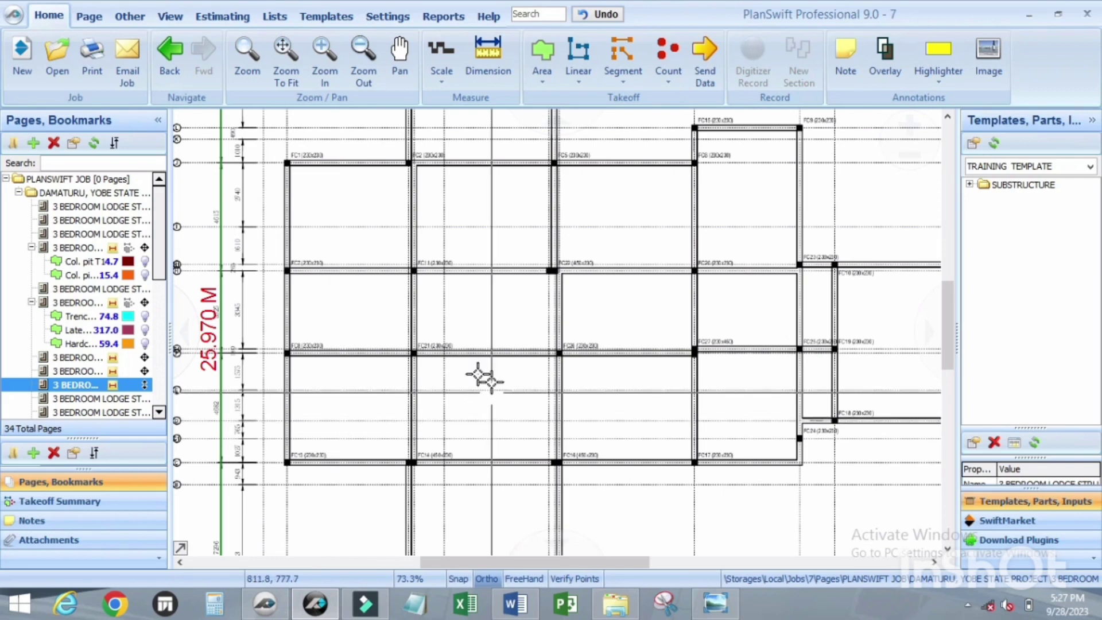
Open the column details page and compare the section sizes and quantity notes of the Type 1, Type 2 and Type 3 columns.
{"action": "left_click", "coordinate": [82, 371]}
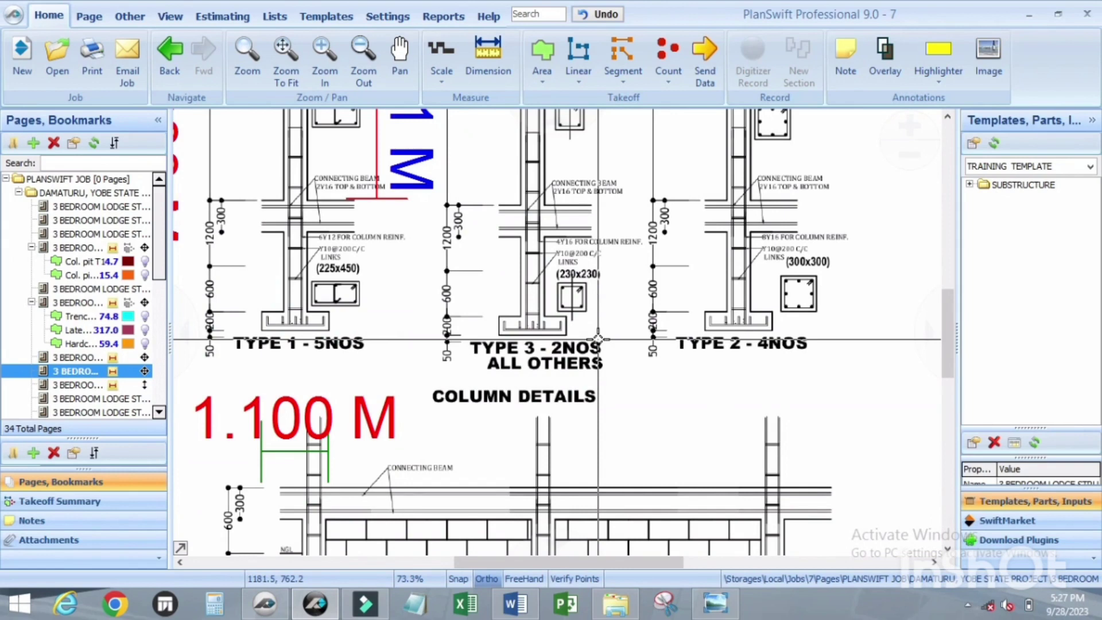
{"action": "scroll", "coordinate": [575, 373], "scroll_direction": "down", "scroll_amount": 1}
{"action": "scroll", "coordinate": [723, 340], "scroll_direction": "up", "scroll_amount": 1}
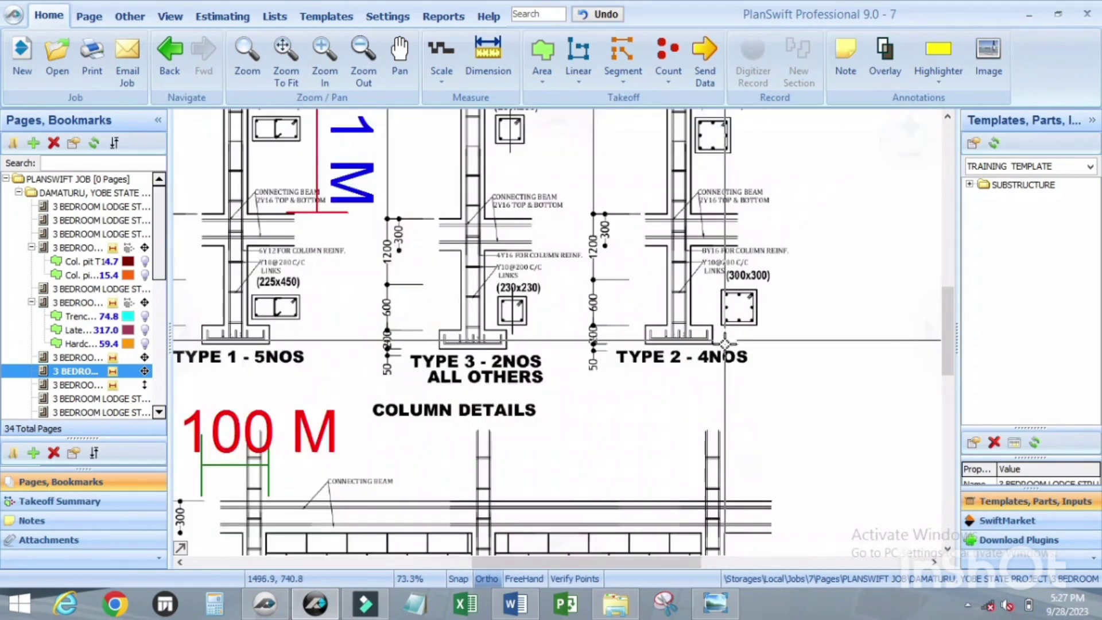
{"action": "scroll", "coordinate": [724, 343], "scroll_direction": "up", "scroll_amount": 2}
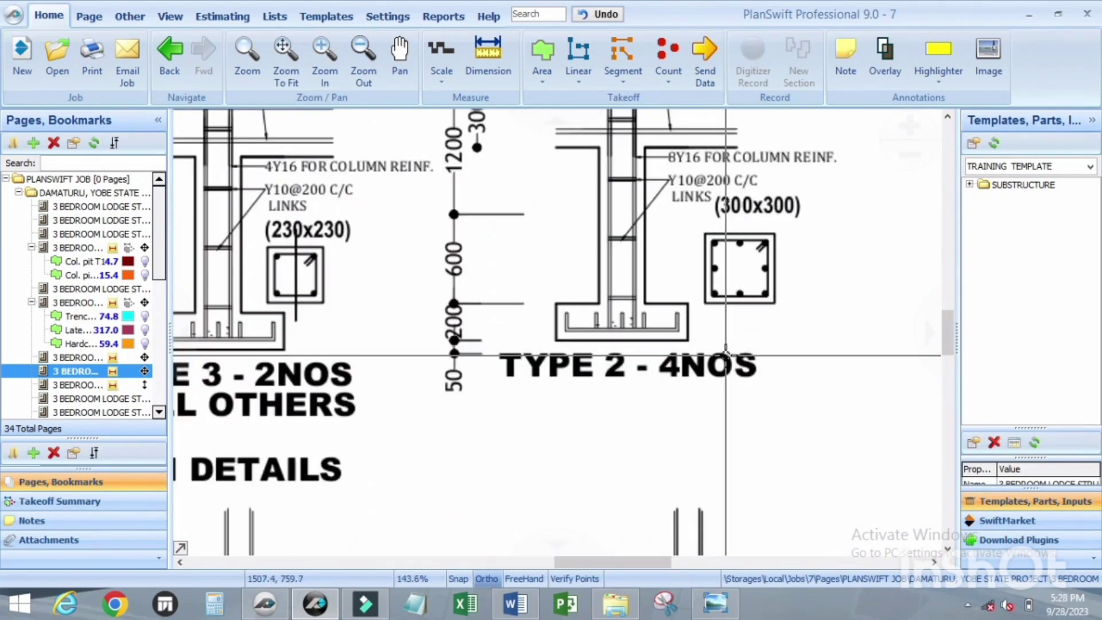
{"action": "scroll", "coordinate": [725, 350], "scroll_direction": "down", "scroll_amount": 2}
{"action": "scroll", "coordinate": [521, 376], "scroll_direction": "up", "scroll_amount": 1}
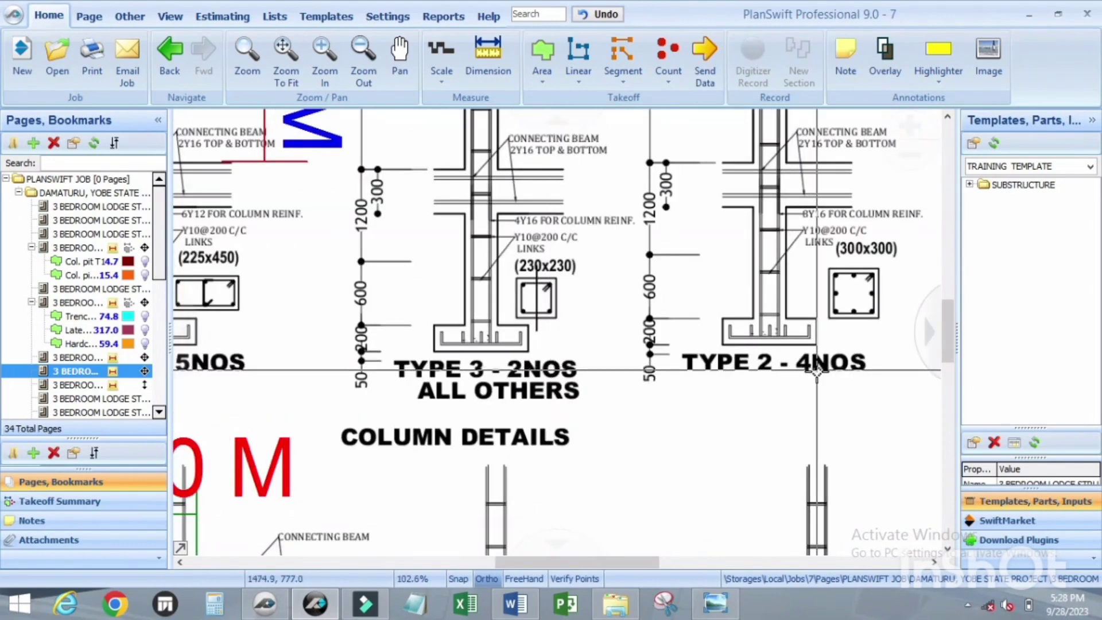
{"action": "scroll", "coordinate": [843, 376], "scroll_direction": "down", "scroll_amount": 2}
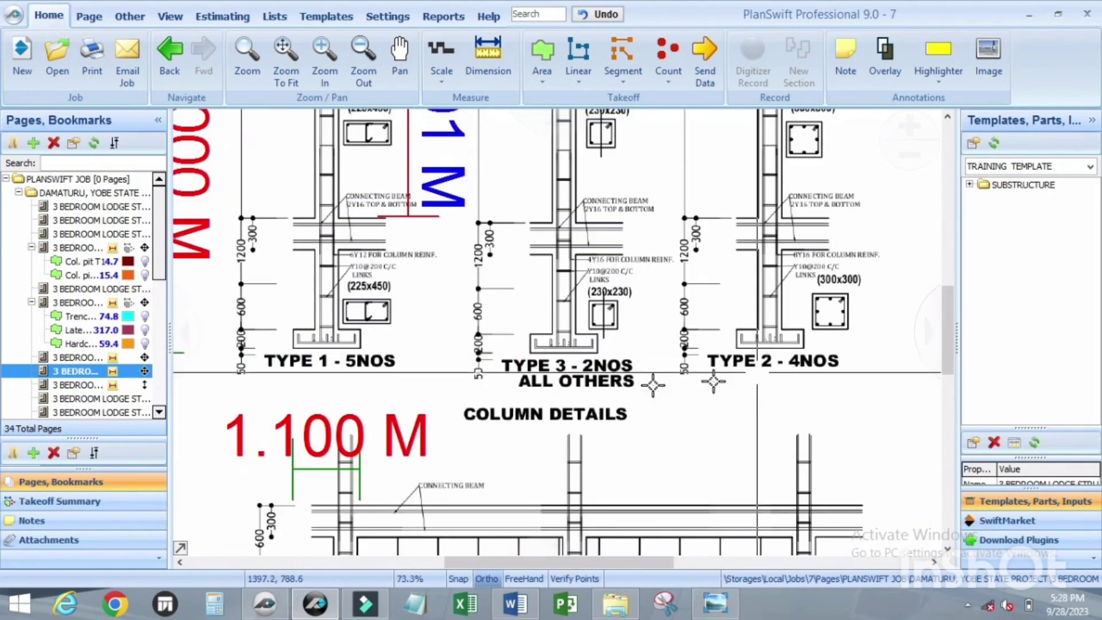
Return to the ground floor columns layout and locate the 300x300 Type 2 columns, including FC29, FC30 and FC31.
{"action": "left_click", "coordinate": [81, 385]}
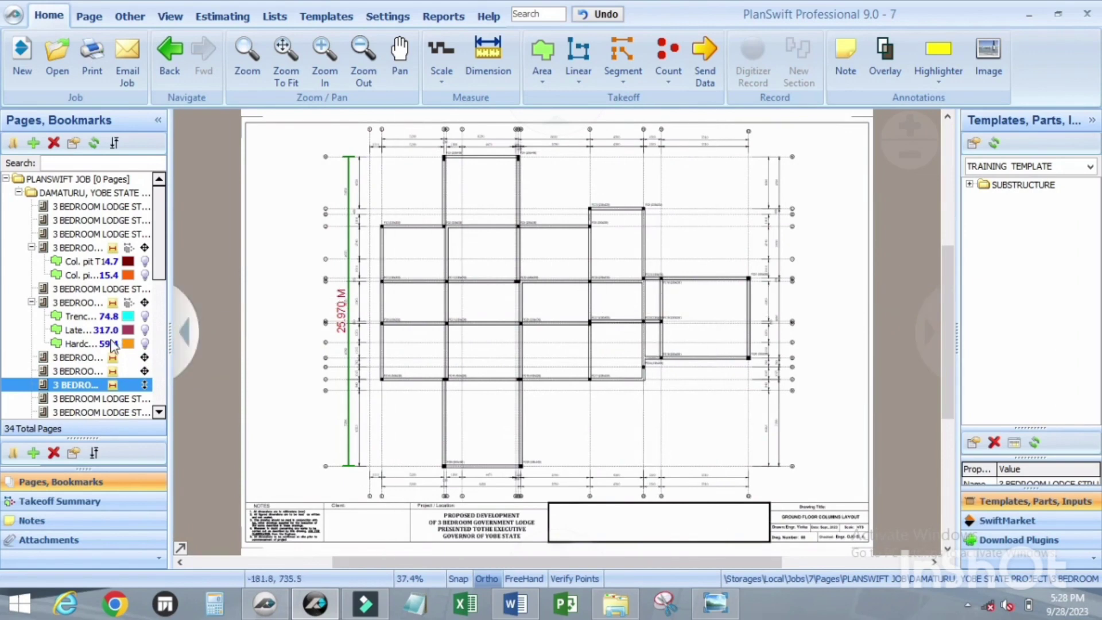
{"action": "left_click", "coordinate": [79, 374]}
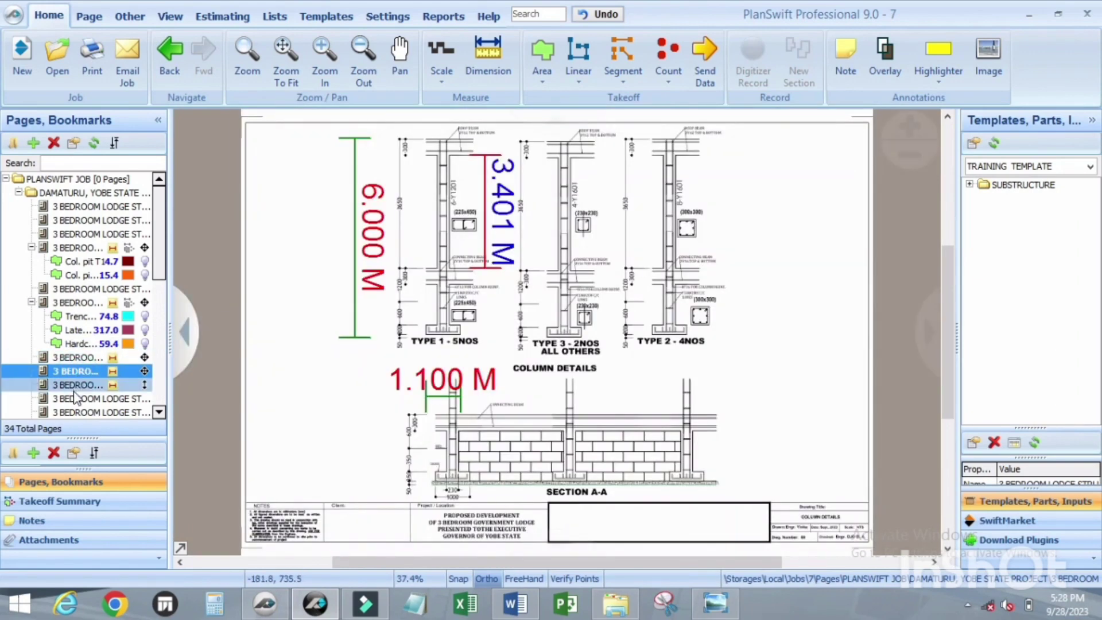
{"action": "left_click", "coordinate": [76, 385]}
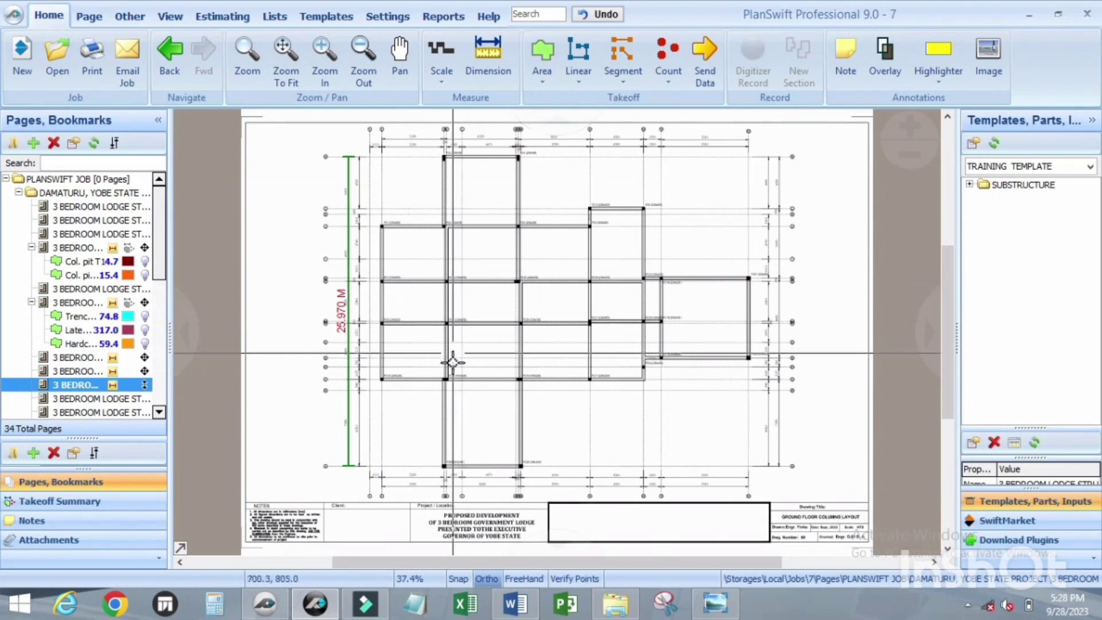
{"action": "scroll", "coordinate": [453, 475], "scroll_direction": "up", "scroll_amount": 3}
{"action": "scroll", "coordinate": [459, 473], "scroll_direction": "down", "scroll_amount": 3}
{"action": "scroll", "coordinate": [516, 462], "scroll_direction": "up", "scroll_amount": 3}
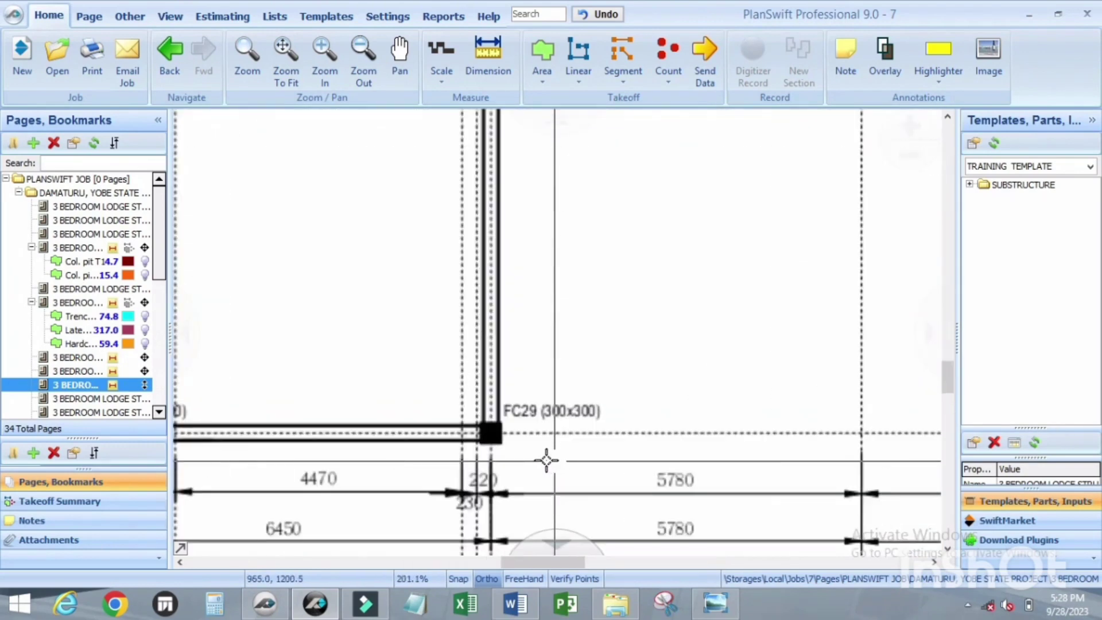
{"action": "scroll", "coordinate": [518, 459], "scroll_direction": "down", "scroll_amount": 3}
{"action": "scroll", "coordinate": [714, 265], "scroll_direction": "up", "scroll_amount": 3}
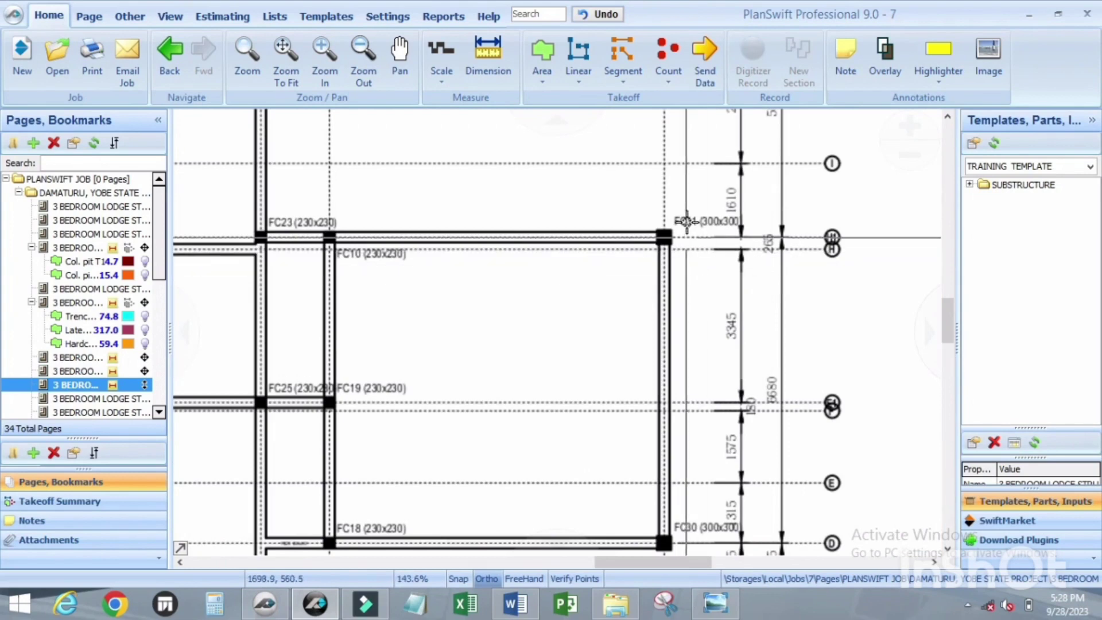
Recheck the FC30 and FC31 columns on the layout, and compare them with the quantity notes on the column details page.
{"action": "scroll", "coordinate": [684, 357], "scroll_direction": "down", "scroll_amount": 2}
{"action": "scroll", "coordinate": [684, 357], "scroll_direction": "up", "scroll_amount": 2}
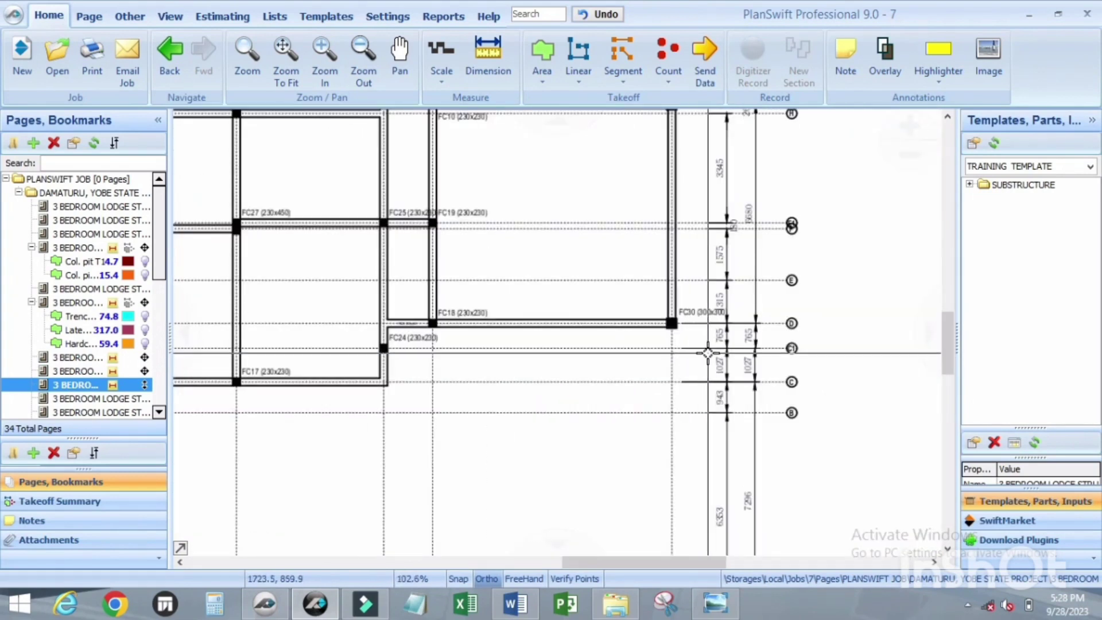
{"action": "scroll", "coordinate": [684, 356], "scroll_direction": "down", "scroll_amount": 3}
{"action": "left_click", "coordinate": [84, 370]}
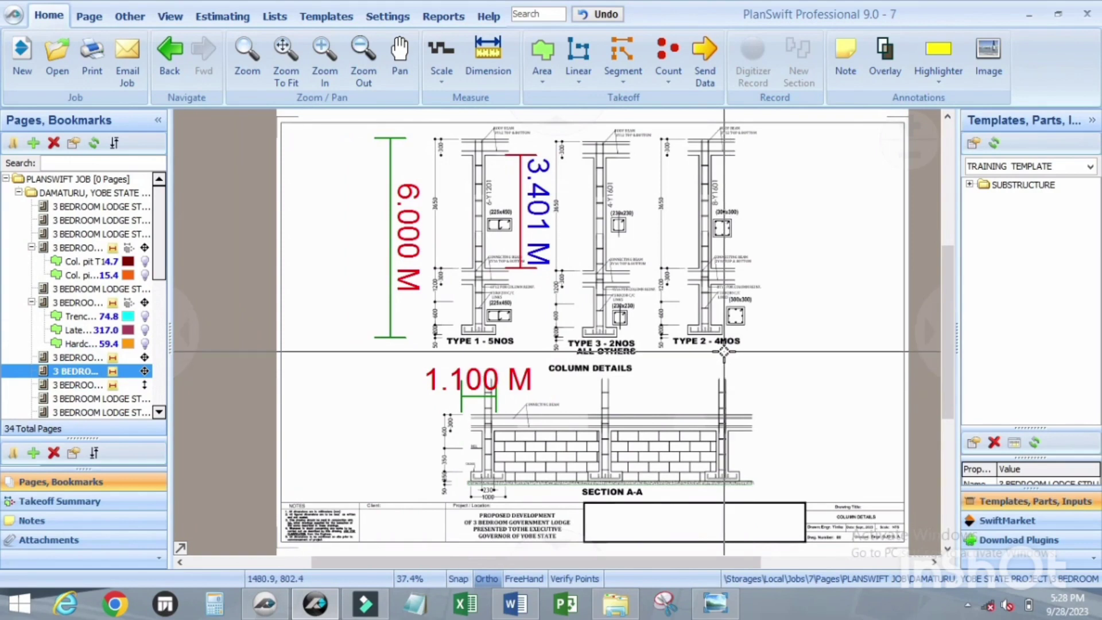
{"action": "scroll", "coordinate": [723, 351], "scroll_direction": "up", "scroll_amount": 2}
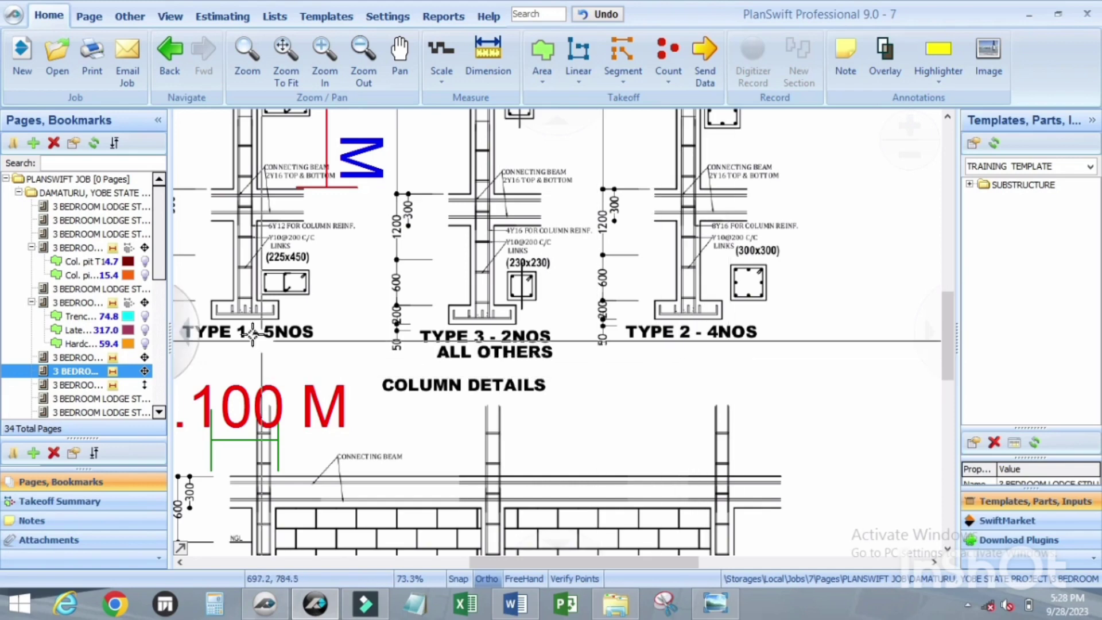
Return to the ground floor columns layout and locate the Type 1 columns by their 230x450 and 450x230 size labels.
{"action": "left_click", "coordinate": [86, 387]}
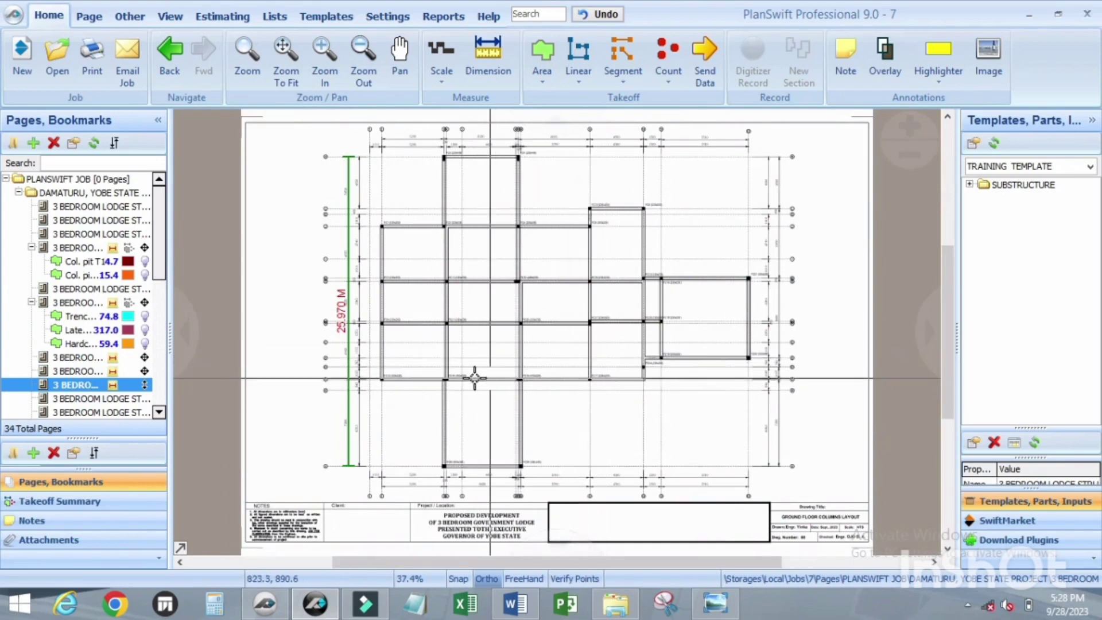
{"action": "scroll", "coordinate": [542, 221], "scroll_direction": "up", "scroll_amount": 3}
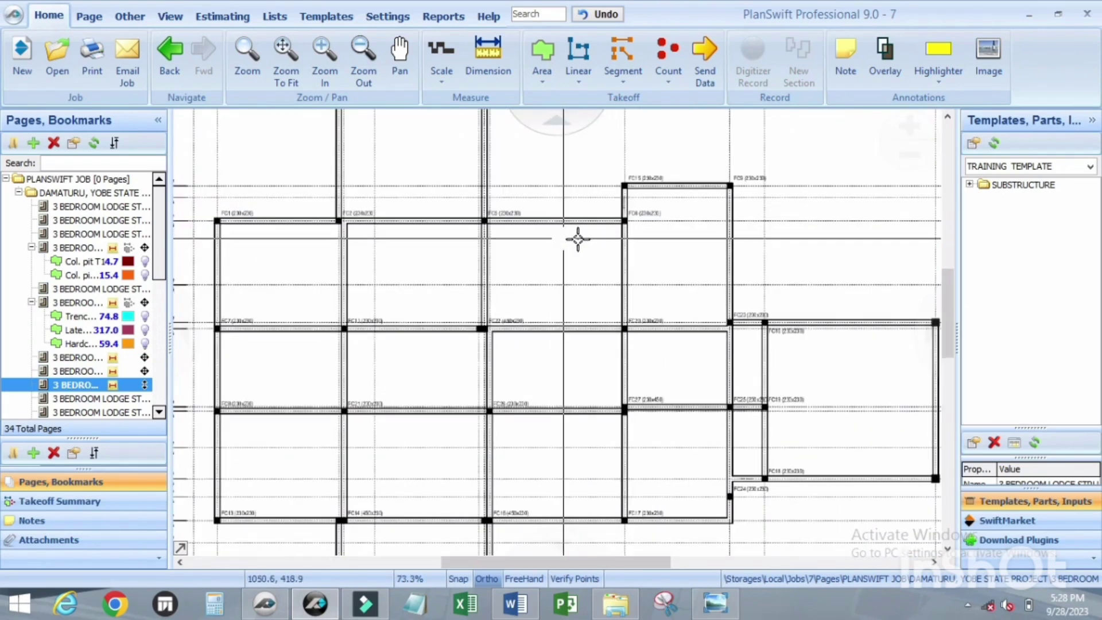
{"action": "scroll", "coordinate": [610, 283], "scroll_direction": "up", "scroll_amount": 3}
{"action": "scroll", "coordinate": [706, 373], "scroll_direction": "down", "scroll_amount": 6}
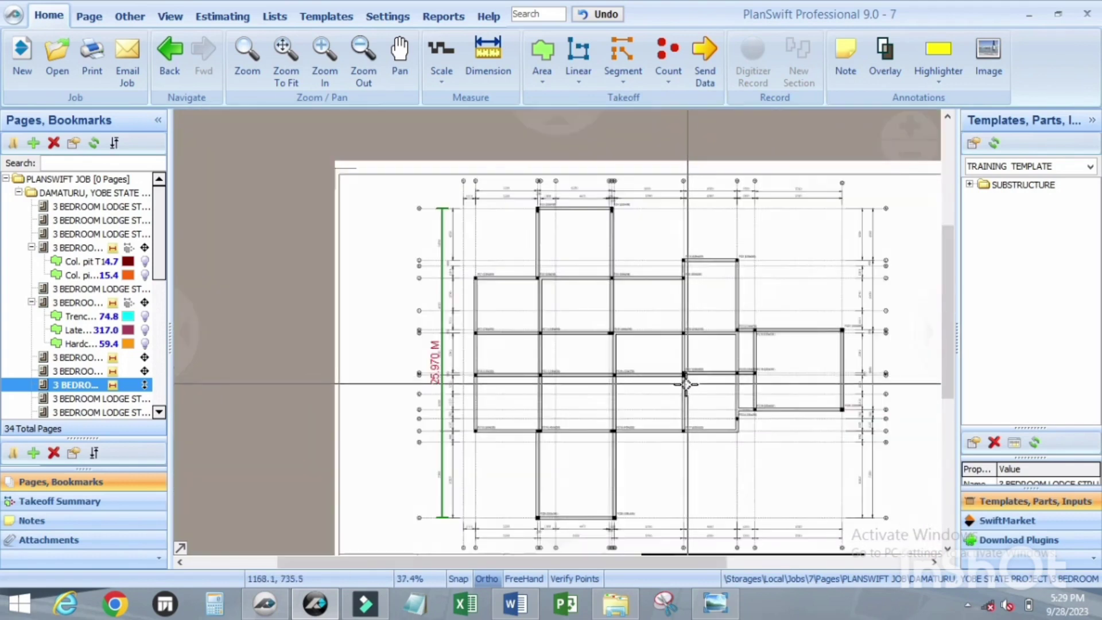
{"action": "scroll", "coordinate": [611, 208], "scroll_direction": "up", "scroll_amount": 3}
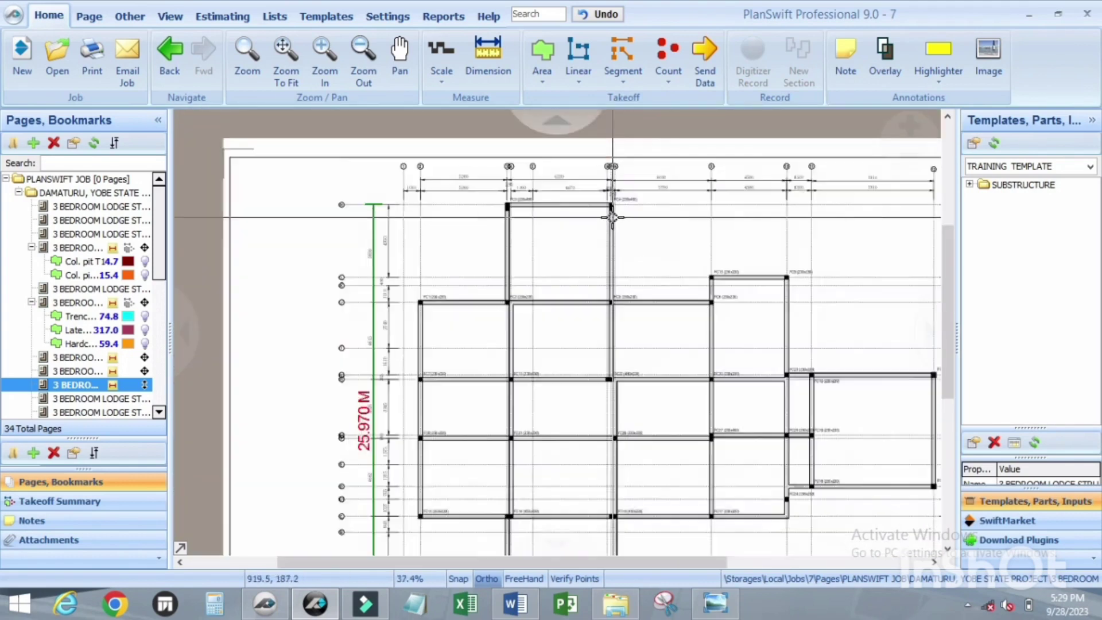
{"action": "scroll", "coordinate": [591, 201], "scroll_direction": "down", "scroll_amount": 3}
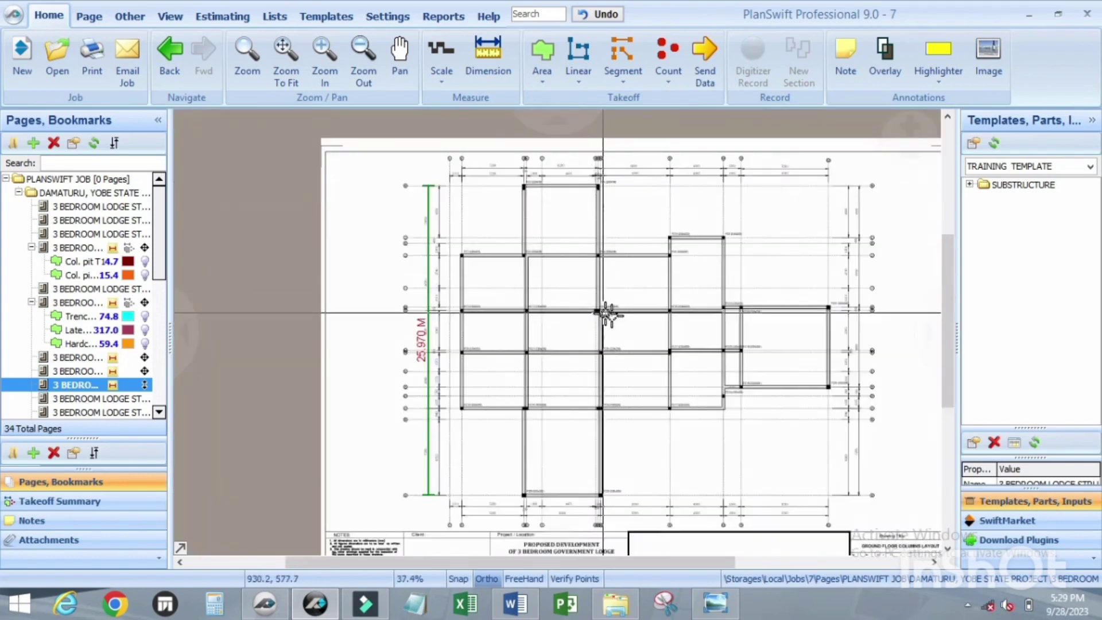
{"action": "scroll", "coordinate": [602, 310], "scroll_direction": "up", "scroll_amount": 5}
{"action": "scroll", "coordinate": [545, 233], "scroll_direction": "down", "scroll_amount": 2}
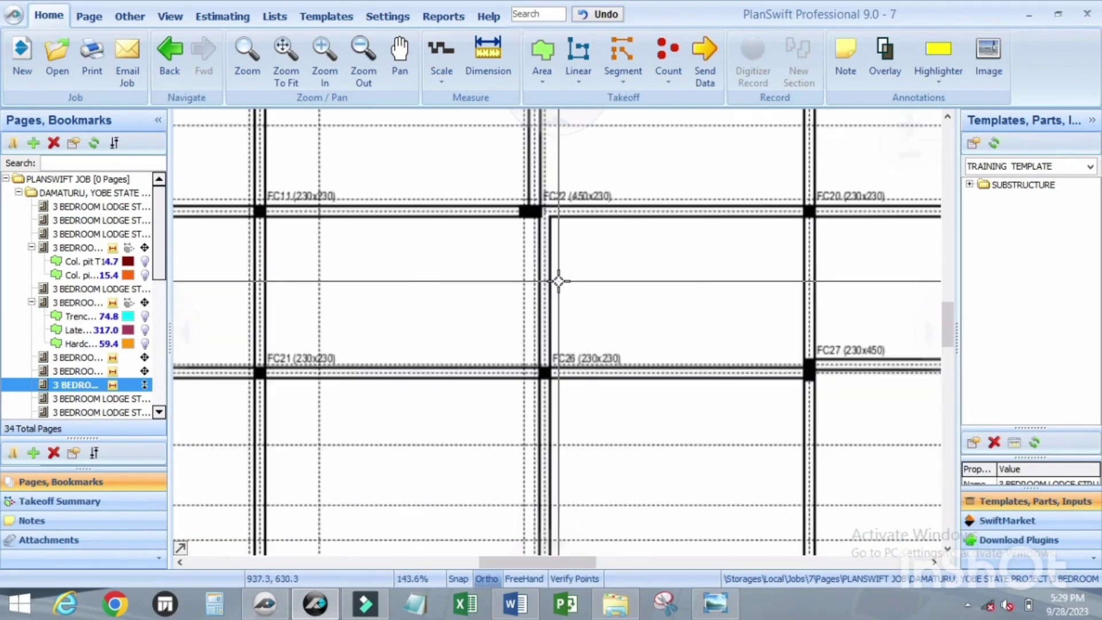
{"action": "scroll", "coordinate": [554, 217], "scroll_direction": "down", "scroll_amount": 3}
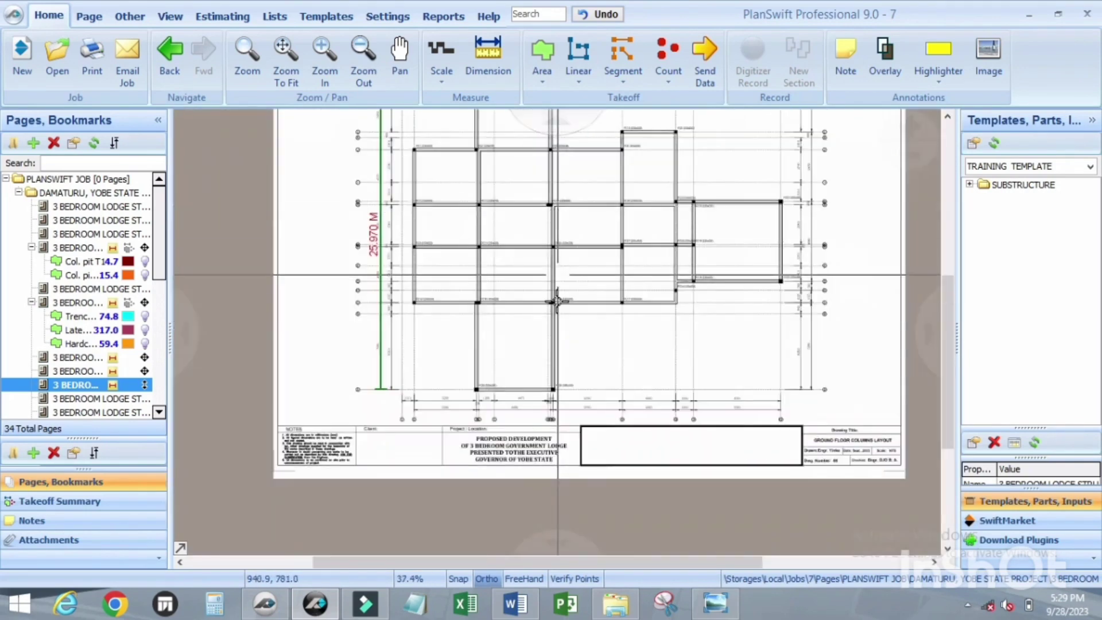
{"action": "scroll", "coordinate": [556, 300], "scroll_direction": "up", "scroll_amount": 3}
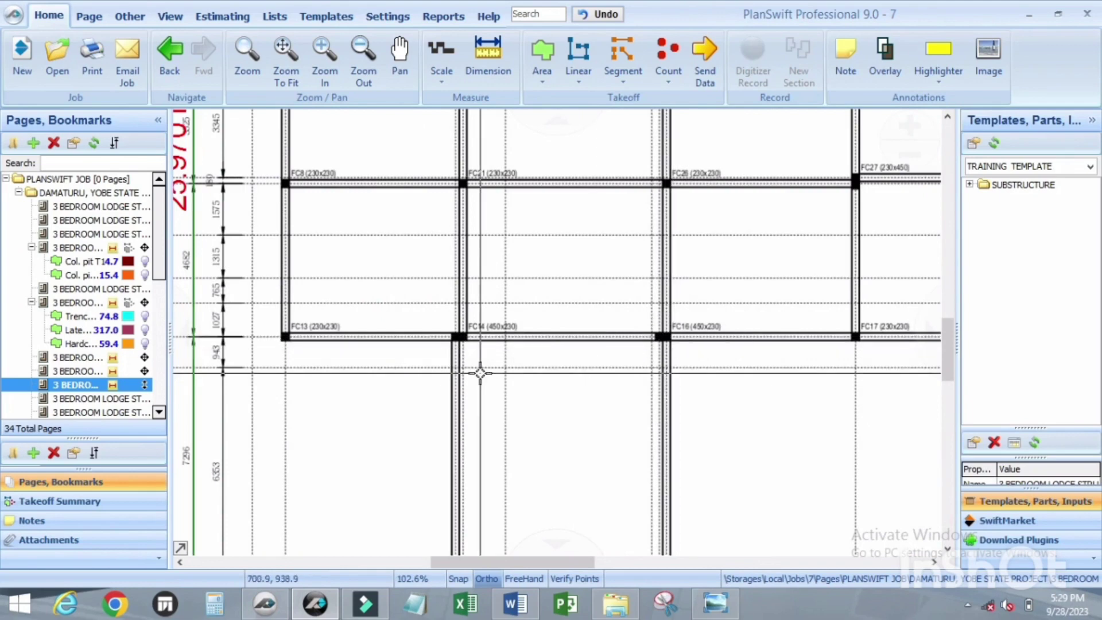
{"action": "scroll", "coordinate": [480, 373], "scroll_direction": "down", "scroll_amount": 3}
{"action": "scroll", "coordinate": [676, 295], "scroll_direction": "up", "scroll_amount": 3}
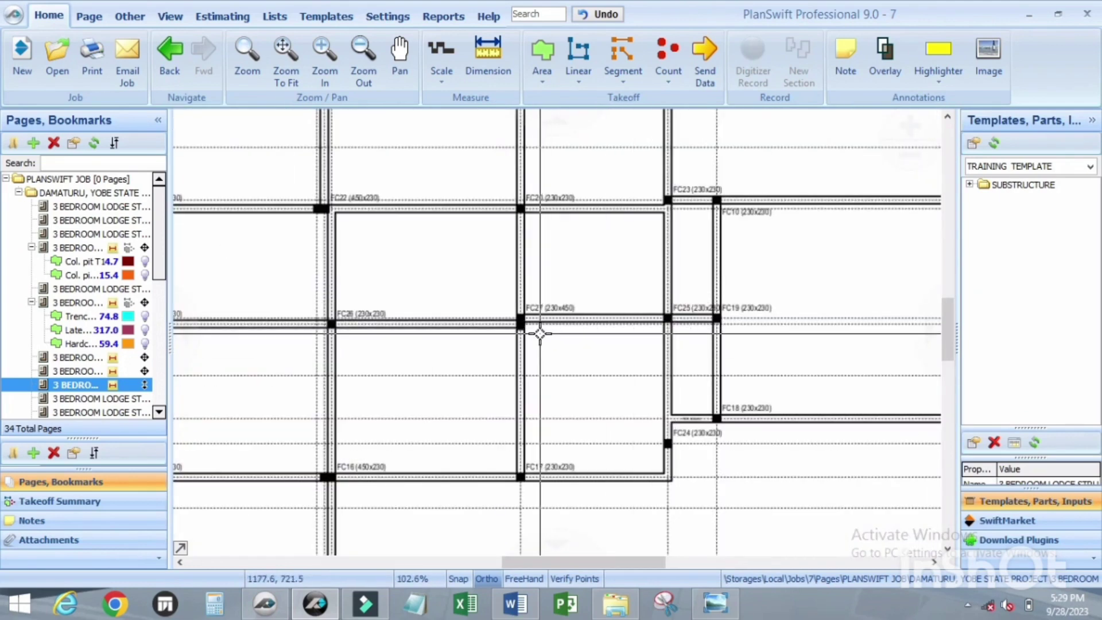
{"action": "scroll", "coordinate": [537, 331], "scroll_direction": "up", "scroll_amount": 1}
{"action": "scroll", "coordinate": [525, 322], "scroll_direction": "down", "scroll_amount": 3}
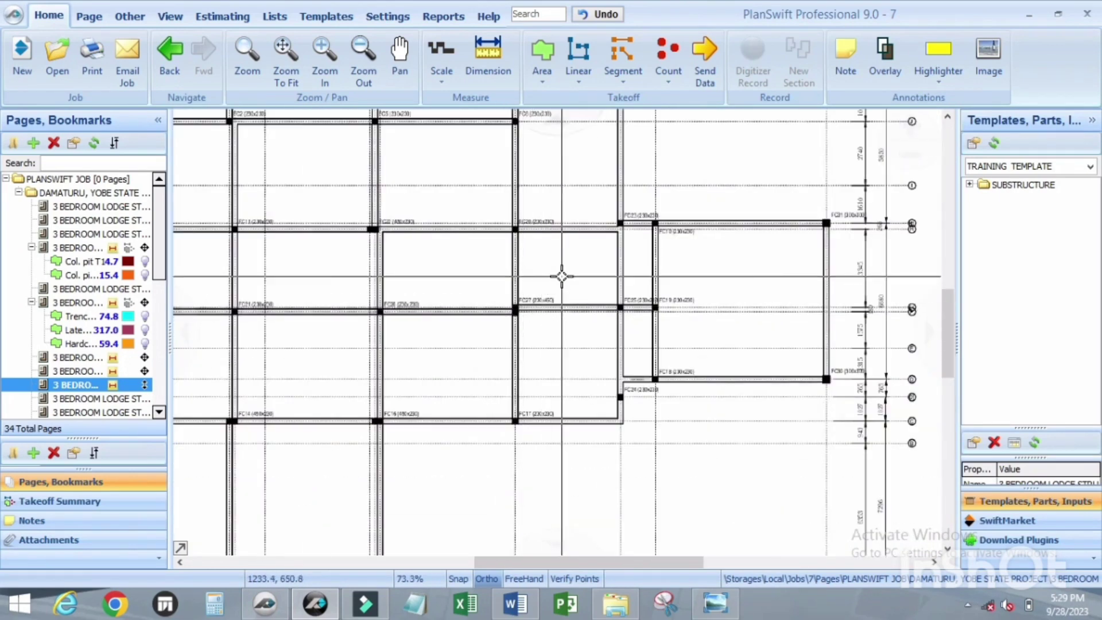
{"action": "scroll", "coordinate": [561, 276], "scroll_direction": "down", "scroll_amount": 3}
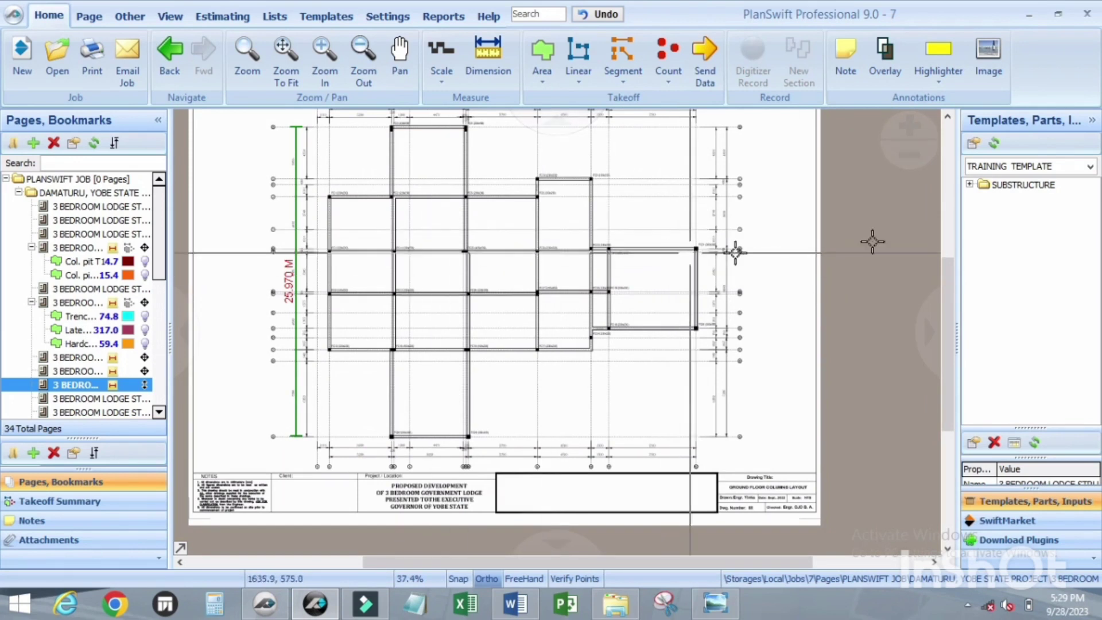
Expand the training template's SUBSTRUCTURE checklist and its REINFORCEMENT folder to show the reinforcement items with readable names.
{"action": "left_click", "coordinate": [972, 190]}
{"action": "left_click", "coordinate": [970, 186]}
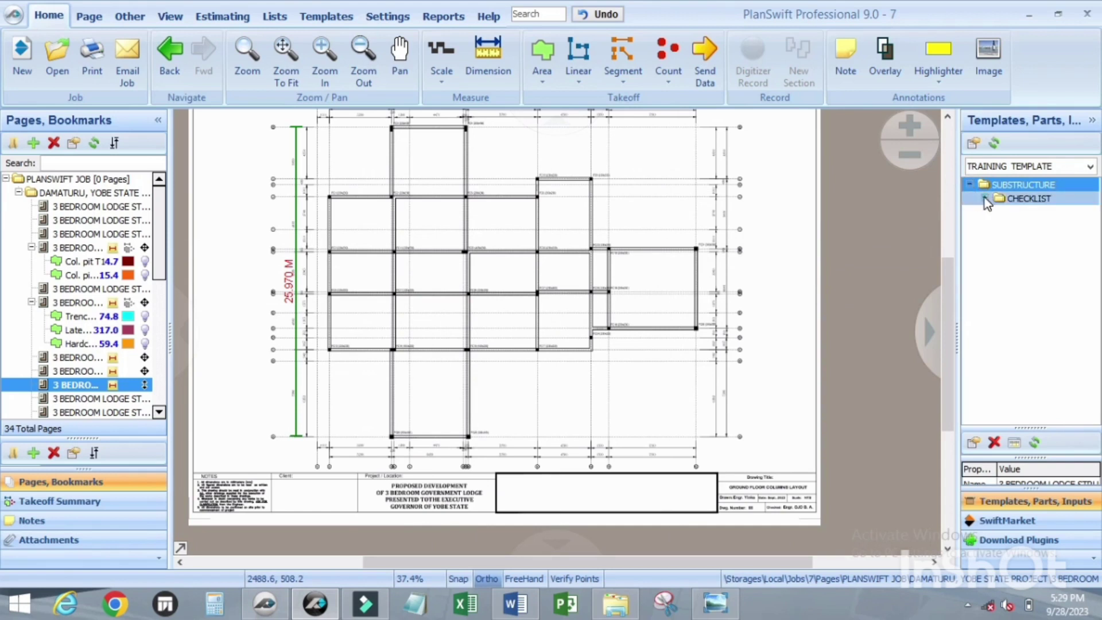
{"action": "left_click", "coordinate": [984, 198]}
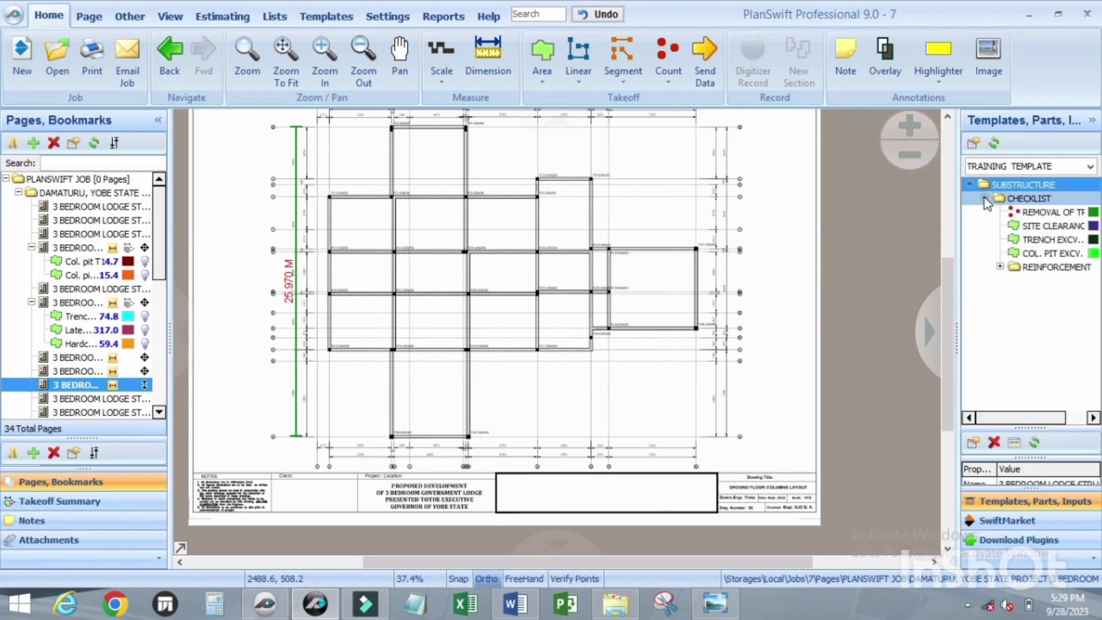
{"action": "left_click", "coordinate": [1000, 268]}
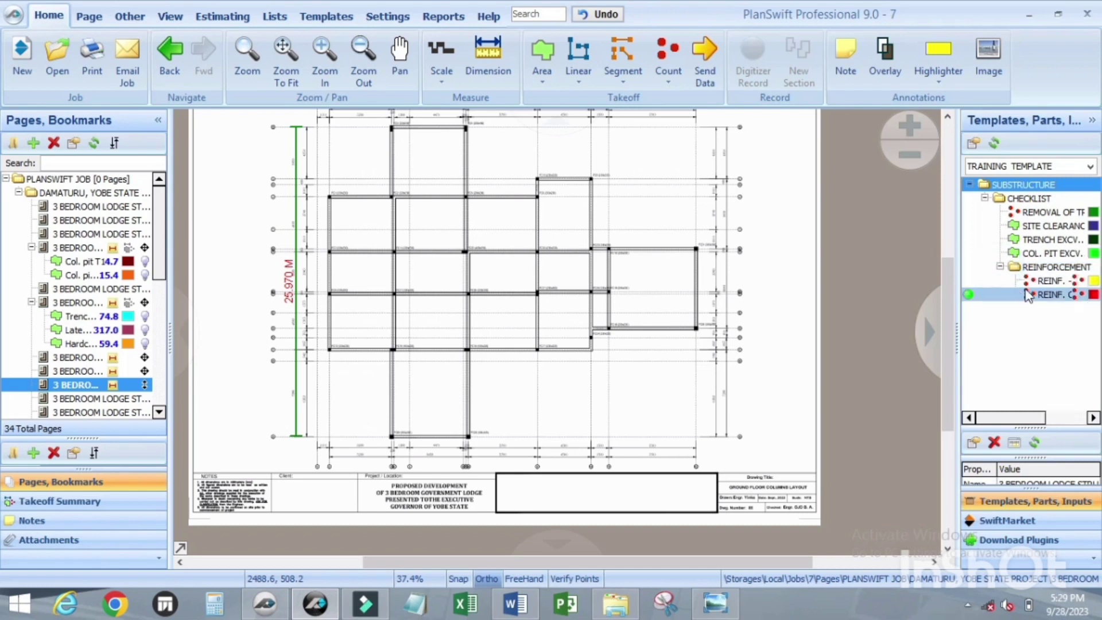
{"action": "left_click_drag", "start_coordinate": [1007, 418], "coordinate": [1031, 419]}
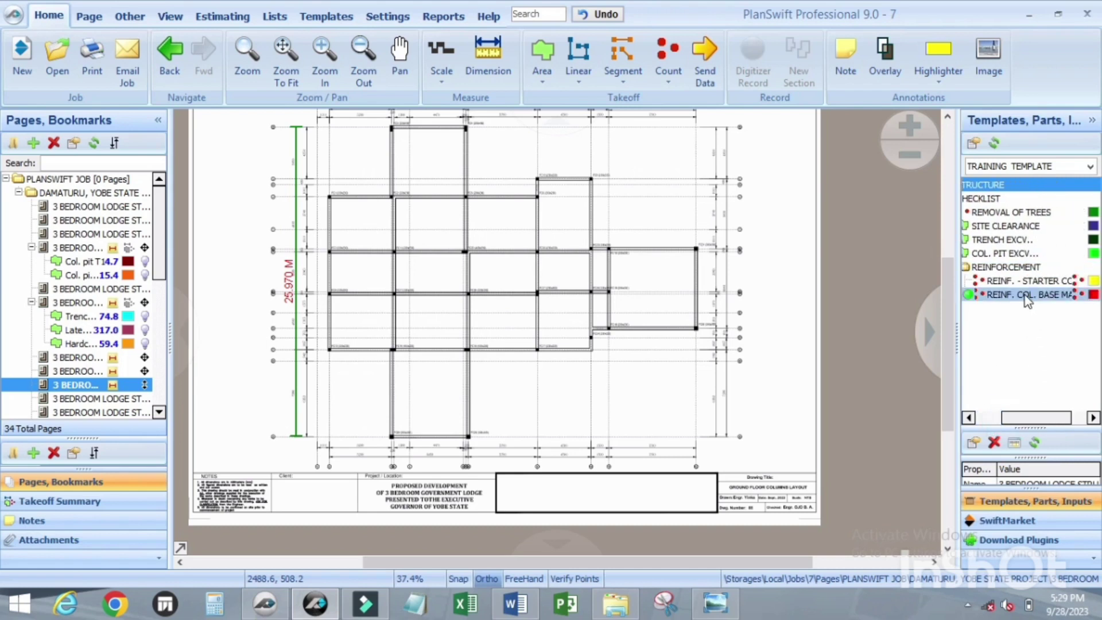
{"action": "double_click", "coordinate": [970, 281]}
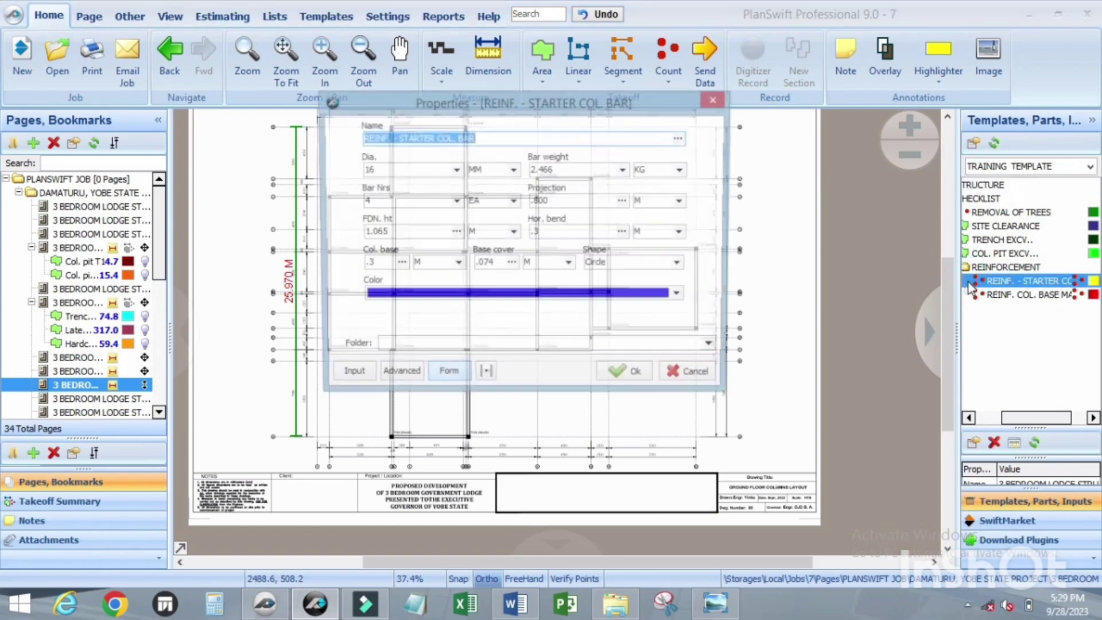
{"action": "left_click", "coordinate": [498, 139]}
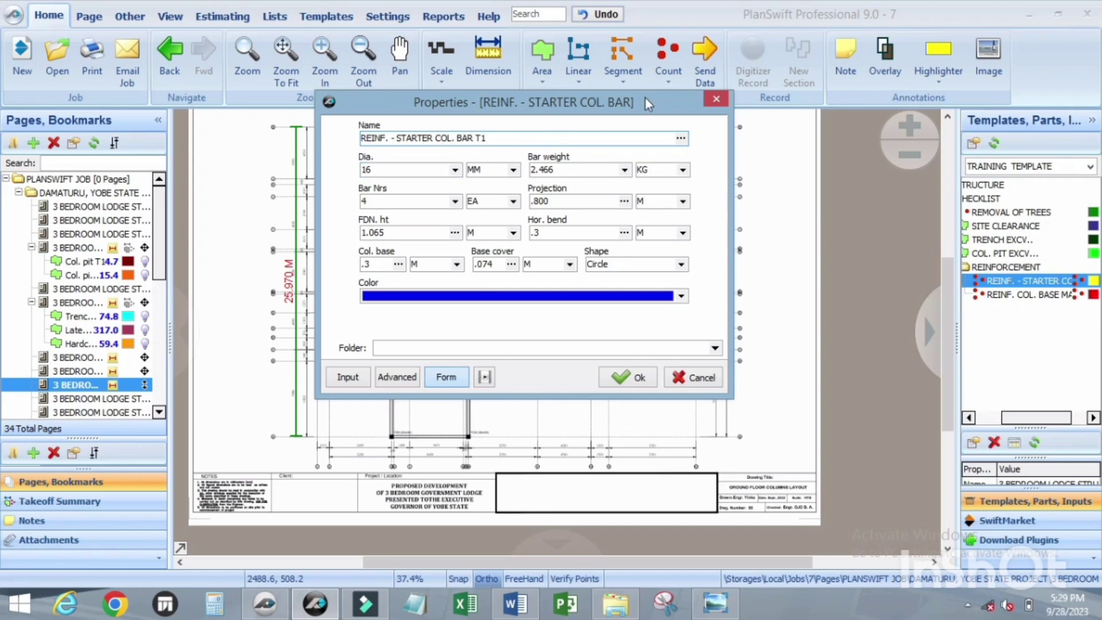
{"action": "left_click", "coordinate": [715, 101]}
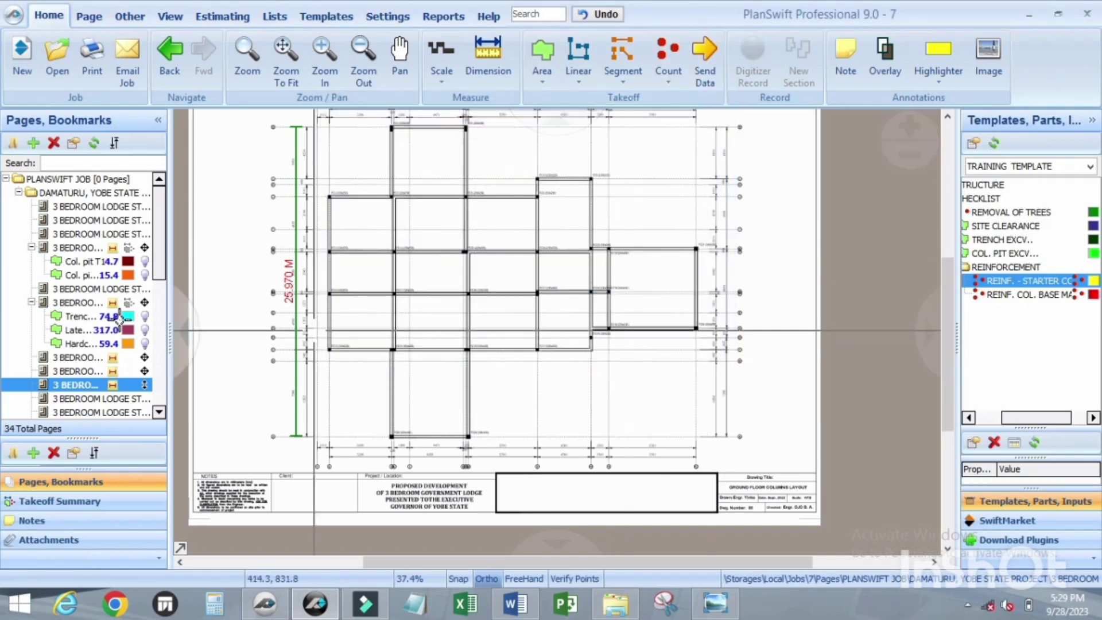
Open the column details page and examine the main bar numbers and diameters of the Type 1, Type 2 and Type 3 columns.
{"action": "left_click", "coordinate": [73, 370]}
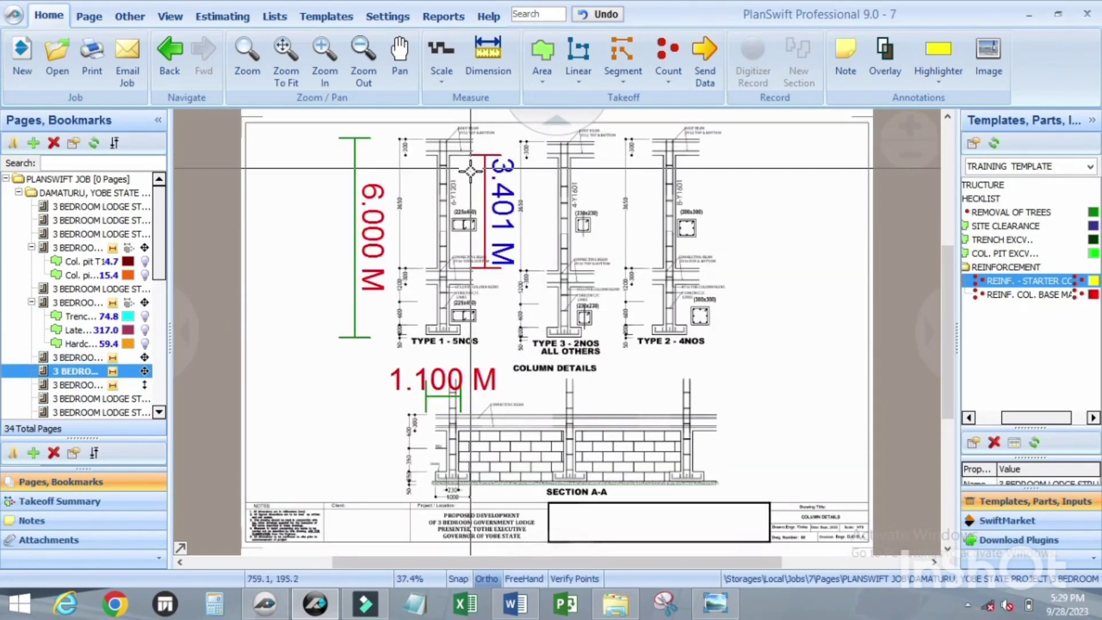
{"action": "scroll", "coordinate": [479, 195], "scroll_direction": "up", "scroll_amount": 5}
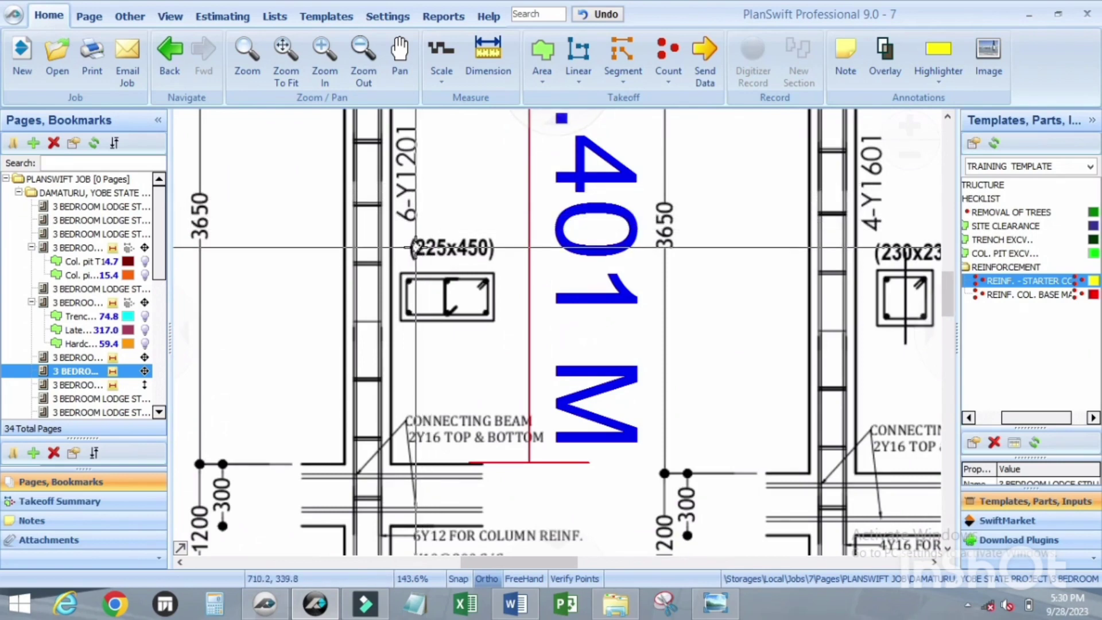
{"action": "scroll", "coordinate": [423, 235], "scroll_direction": "down", "scroll_amount": 3}
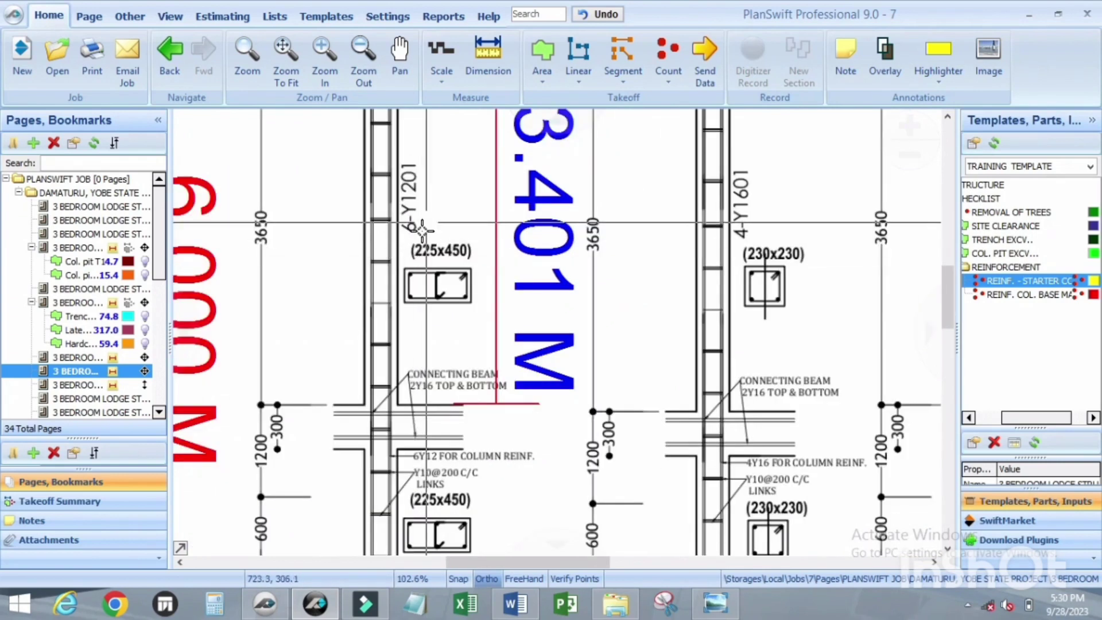
{"action": "scroll", "coordinate": [411, 253], "scroll_direction": "up", "scroll_amount": 2}
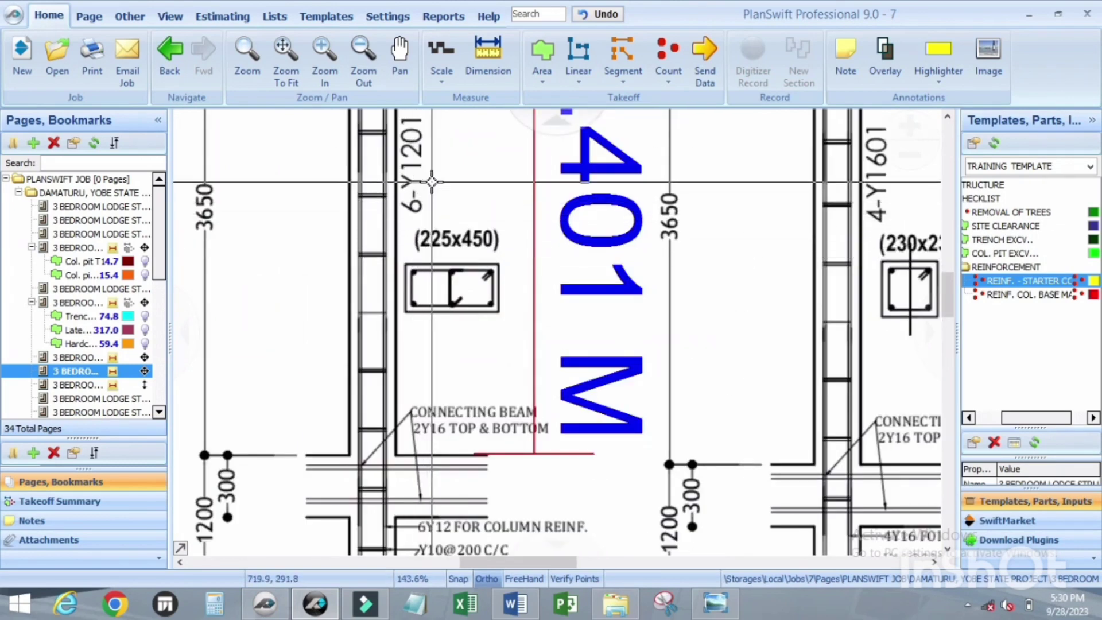
{"action": "scroll", "coordinate": [383, 230], "scroll_direction": "down", "scroll_amount": 4}
{"action": "scroll", "coordinate": [568, 235], "scroll_direction": "up", "scroll_amount": 4}
{"action": "scroll", "coordinate": [568, 235], "scroll_direction": "down", "scroll_amount": 2}
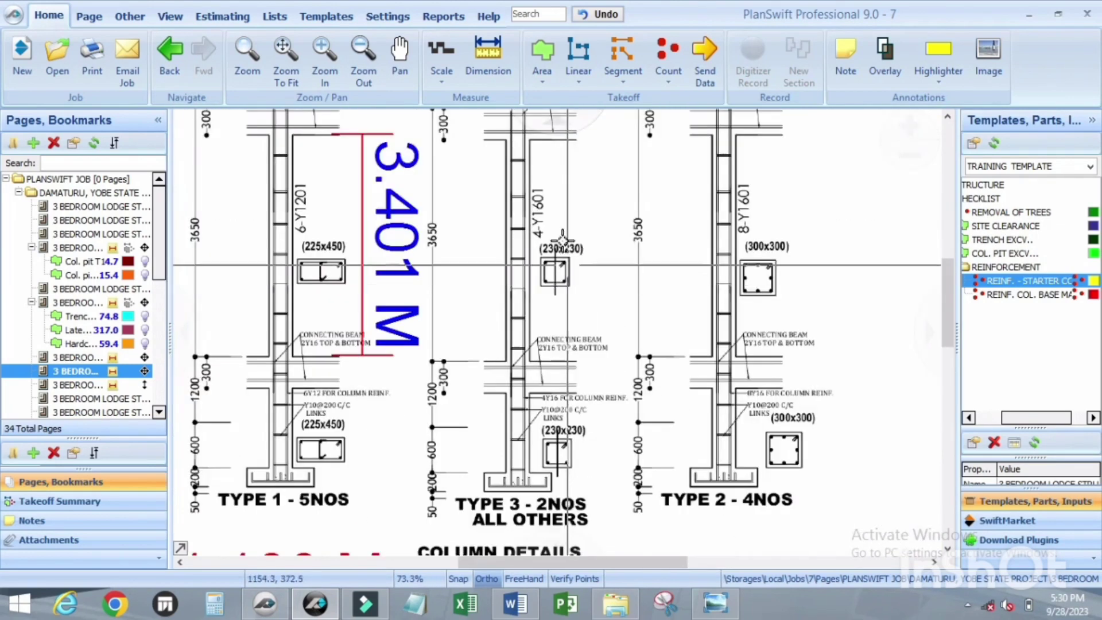
{"action": "scroll", "coordinate": [564, 241], "scroll_direction": "up", "scroll_amount": 1}
{"action": "scroll", "coordinate": [564, 241], "scroll_direction": "down", "scroll_amount": 2}
{"action": "scroll", "coordinate": [414, 242], "scroll_direction": "up", "scroll_amount": 4}
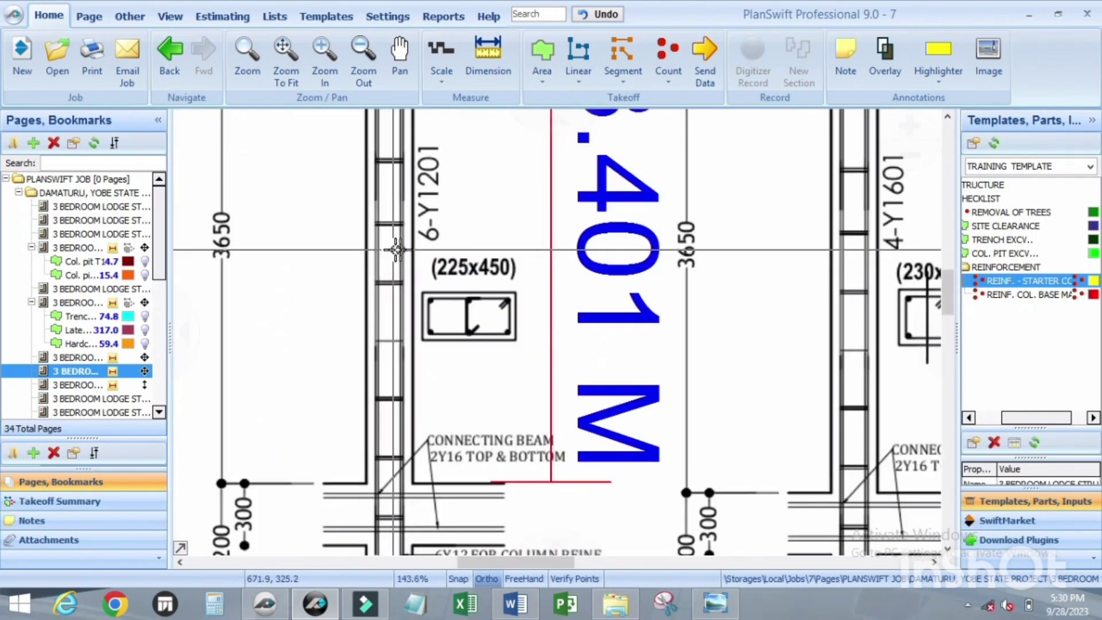
{"action": "scroll", "coordinate": [414, 242], "scroll_direction": "down", "scroll_amount": 2}
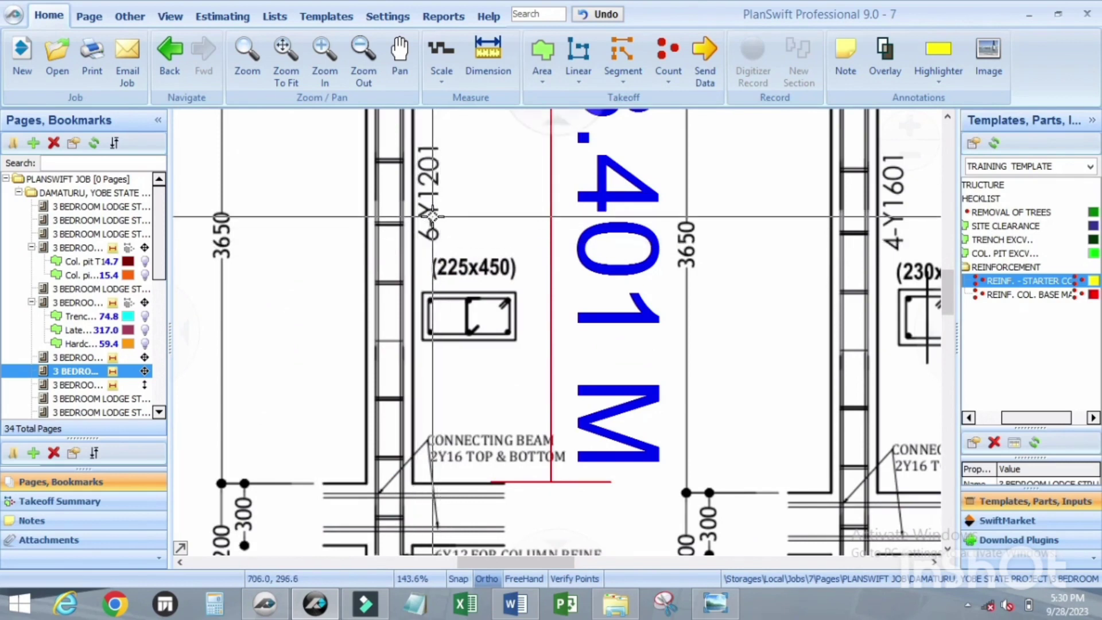
{"action": "scroll", "coordinate": [414, 209], "scroll_direction": "down", "scroll_amount": 1}
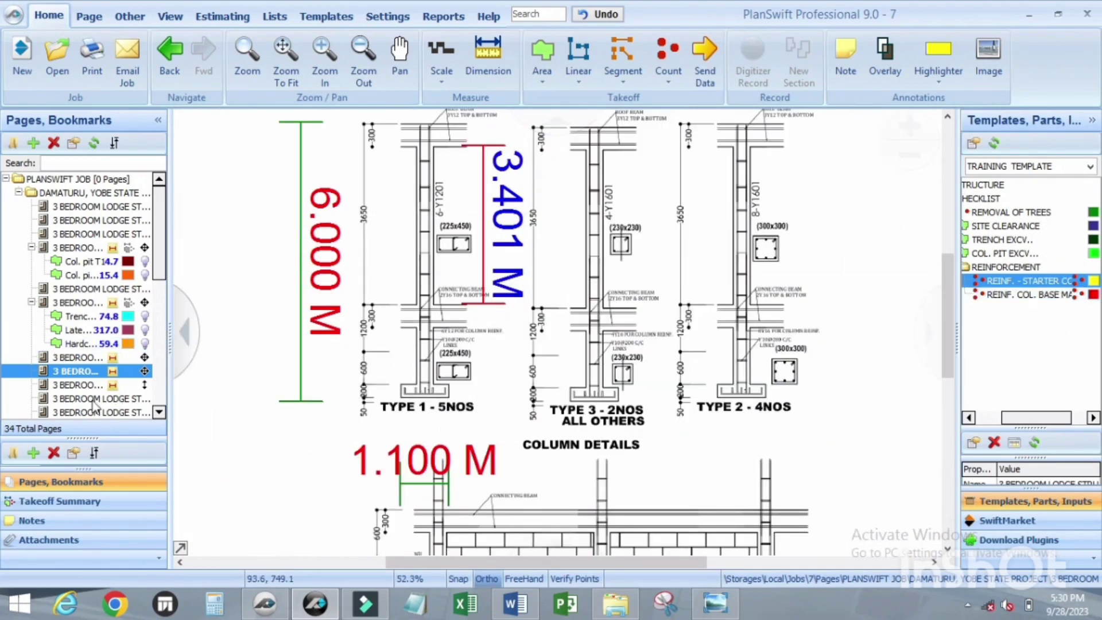
Return to the ground floor columns layout and set the starter column bar takeoff to 12 mm diameter, 0.888 kg bar weight and 6 bars.
{"action": "left_click", "coordinate": [69, 385]}
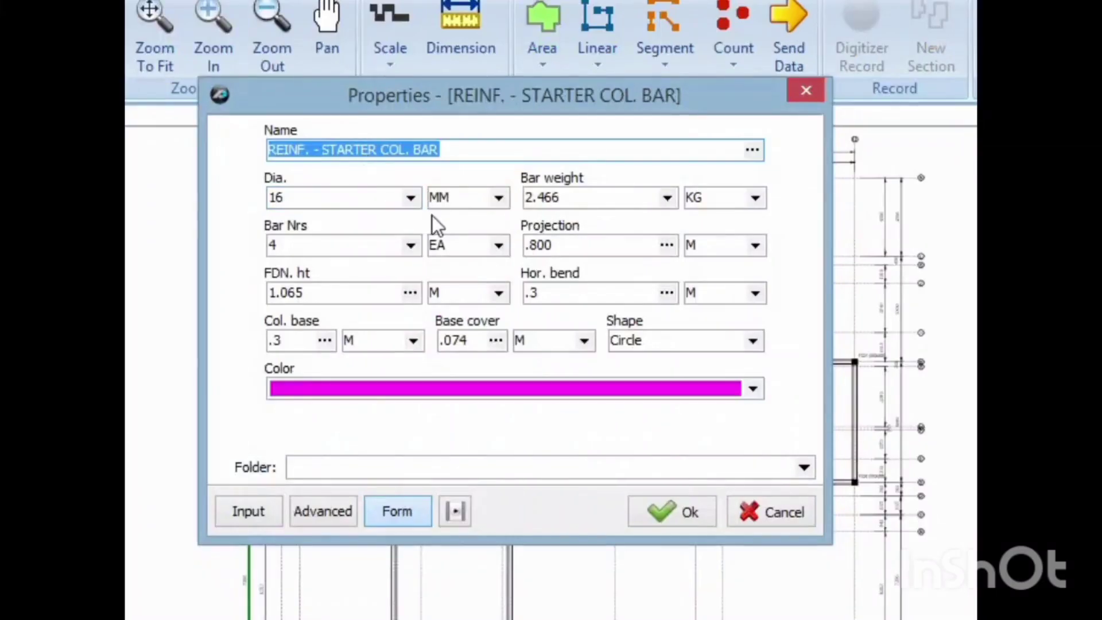
{"action": "left_click", "coordinate": [418, 200]}
{"action": "left_click", "coordinate": [371, 221]}
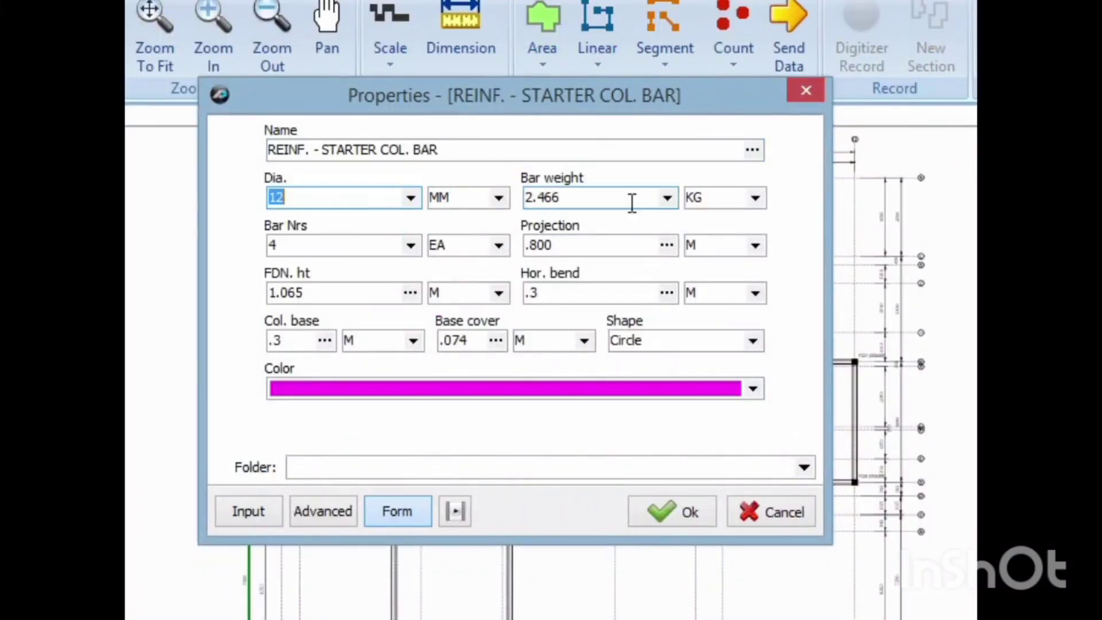
{"action": "left_click", "coordinate": [667, 197]}
{"action": "left_click", "coordinate": [576, 219]}
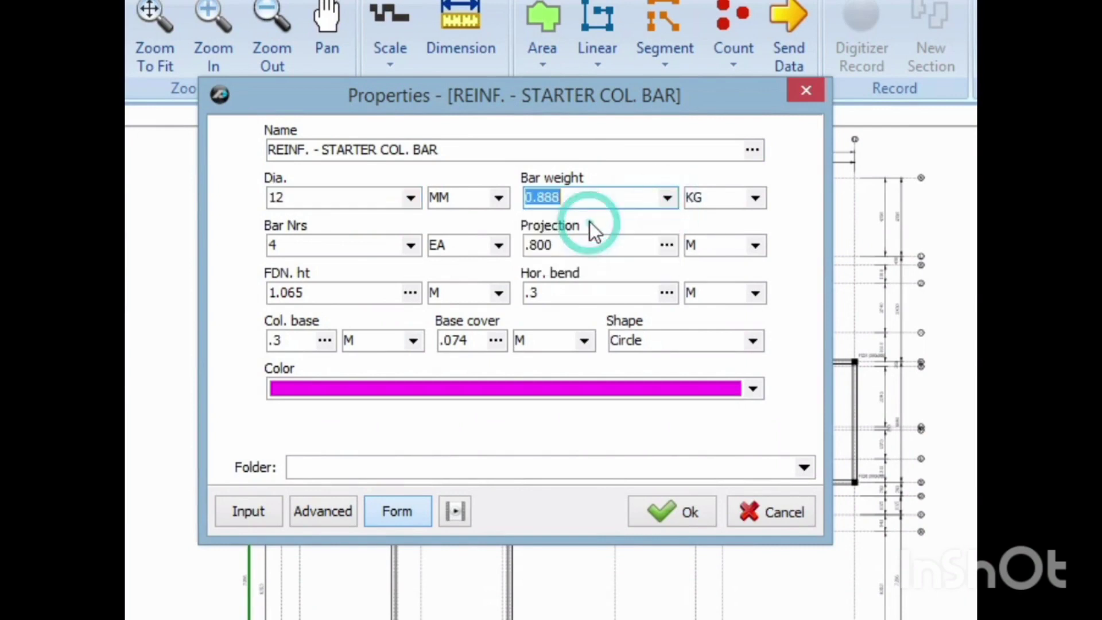
{"action": "left_click", "coordinate": [299, 246]}
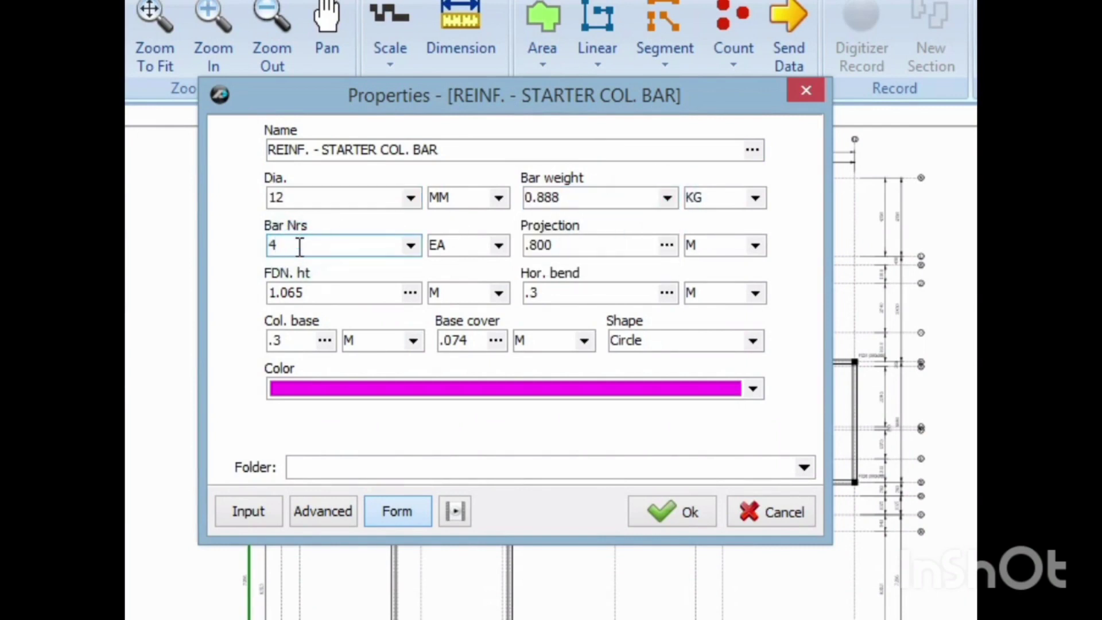
{"action": "left_click", "coordinate": [415, 245]}
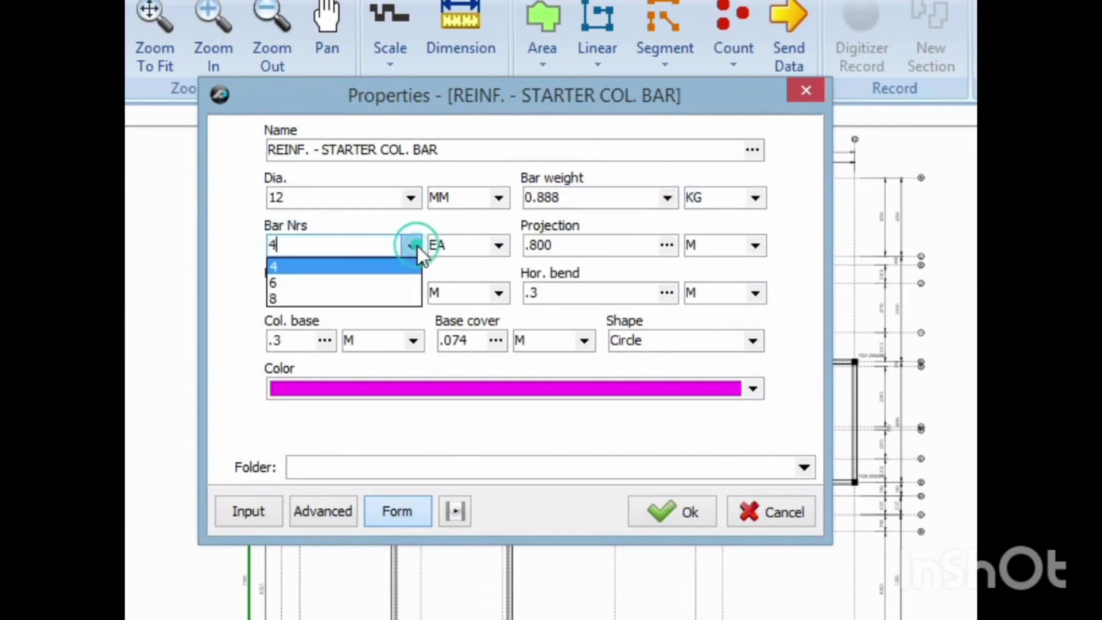
{"action": "left_click", "coordinate": [332, 282]}
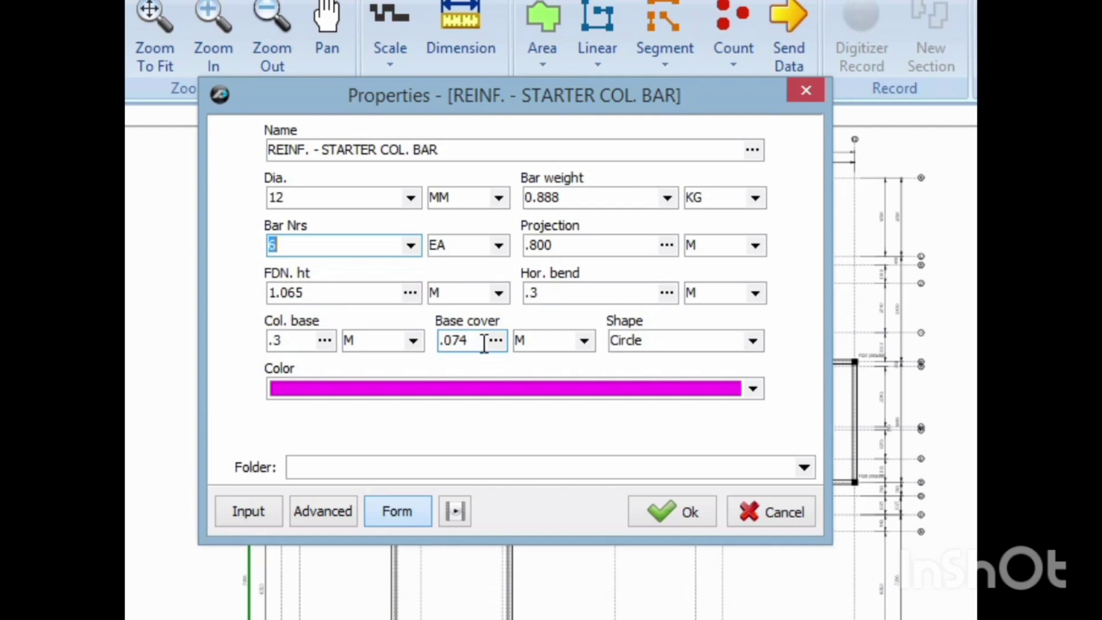
Give the starter column bar takeoff a Diamond shape and blue colour, and start recording its points.
{"action": "left_click", "coordinate": [753, 340]}
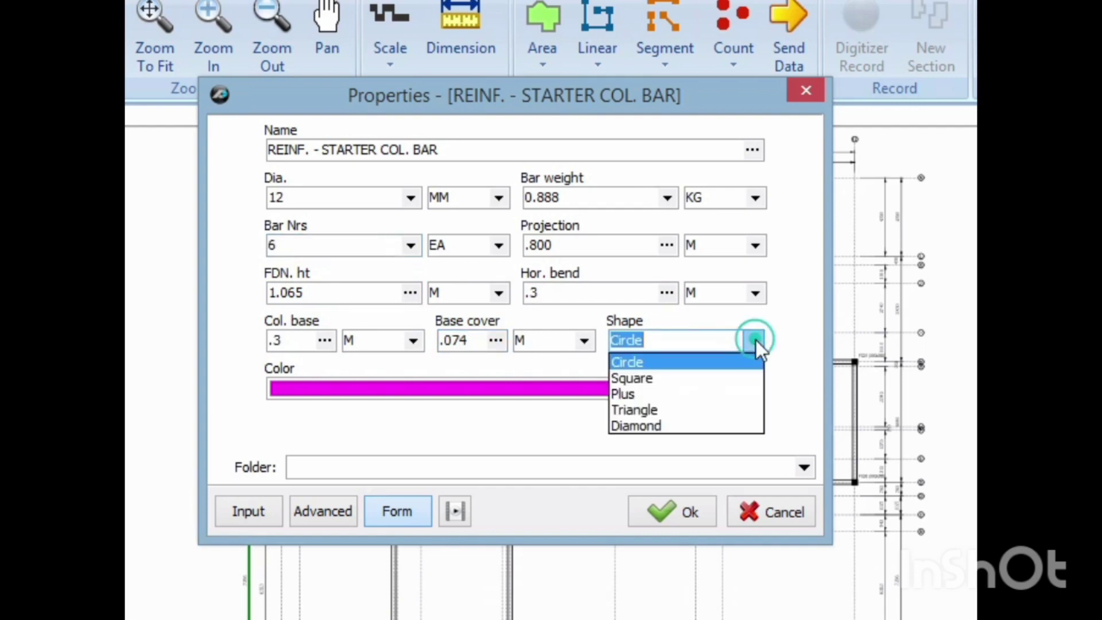
{"action": "left_click", "coordinate": [639, 424]}
{"action": "left_click", "coordinate": [612, 390]}
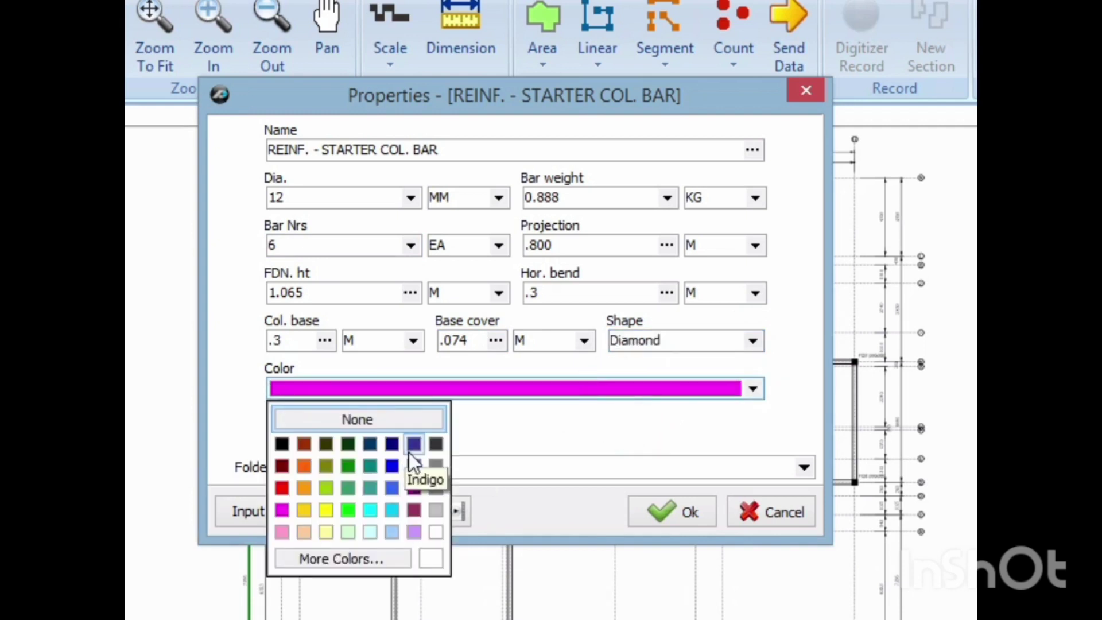
{"action": "left_click", "coordinate": [396, 464]}
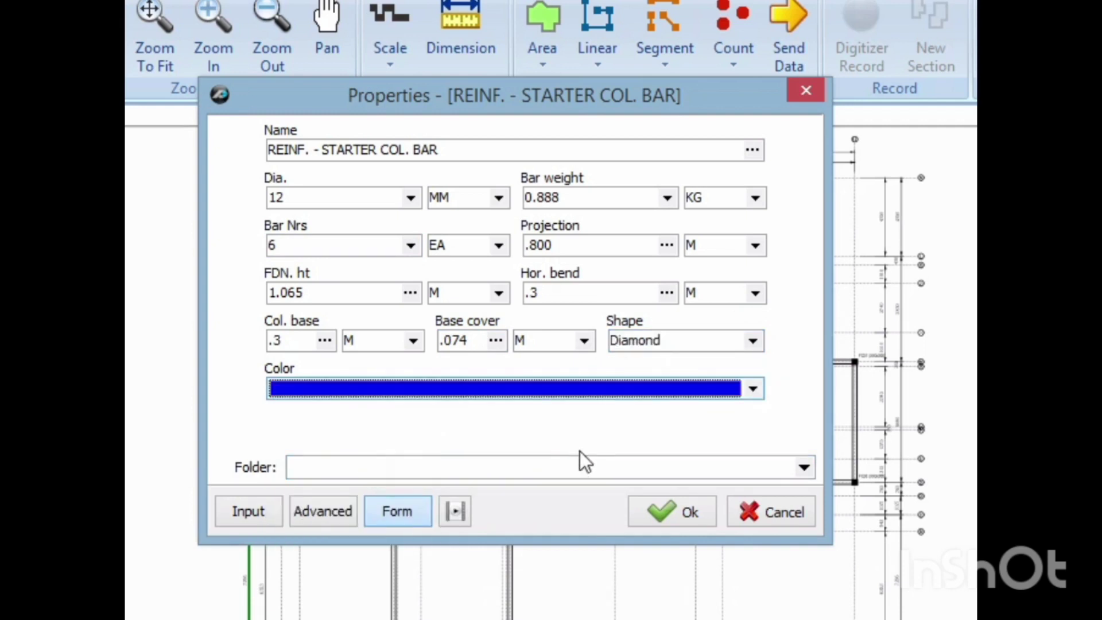
{"action": "left_click", "coordinate": [670, 512]}
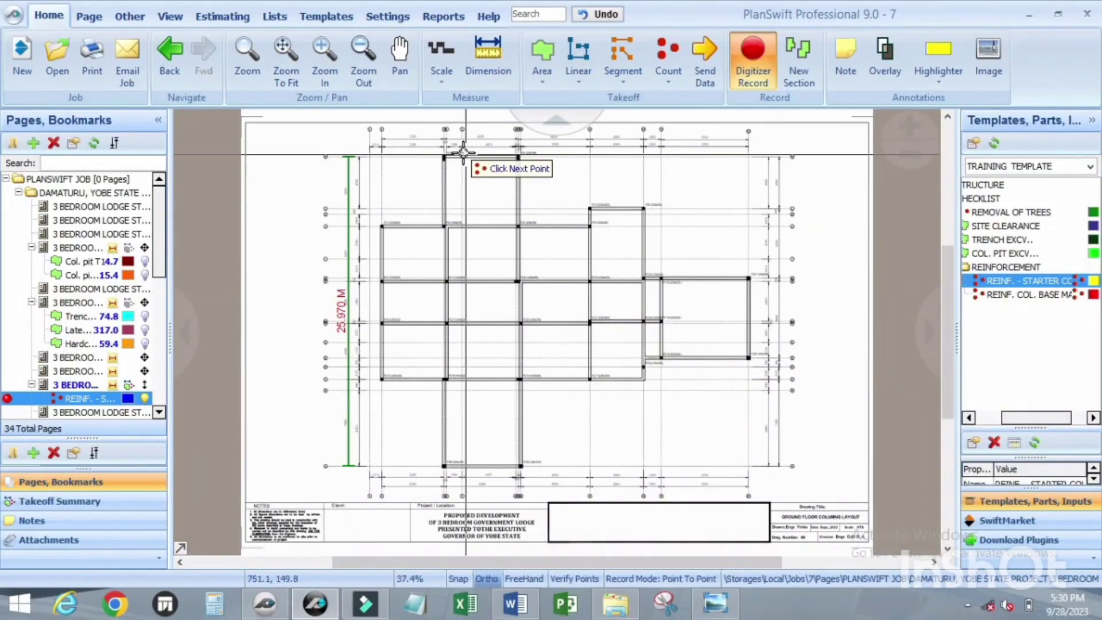
Mark the starter bar points at Type 1 columns FC3, FC4, FC22 and FC27 on the ground floor columns layout.
{"action": "scroll", "coordinate": [460, 153], "scroll_direction": "up", "scroll_amount": 5}
{"action": "left_click", "coordinate": [432, 174]}
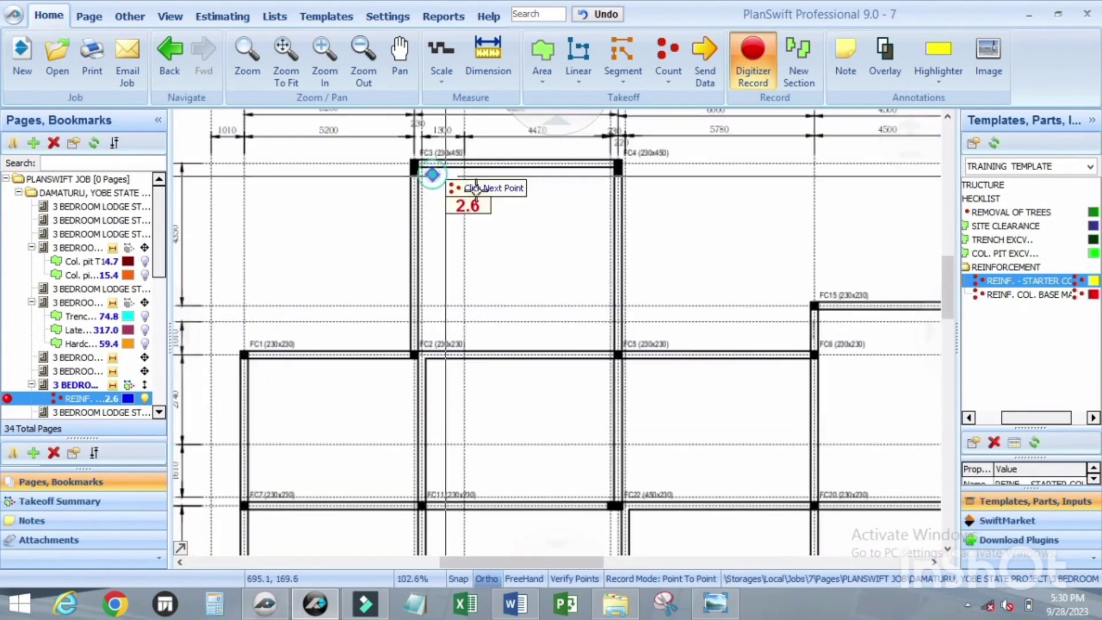
{"action": "left_click", "coordinate": [637, 173]}
{"action": "scroll", "coordinate": [579, 194], "scroll_direction": "down", "scroll_amount": 5}
{"action": "scroll", "coordinate": [565, 287], "scroll_direction": "up", "scroll_amount": 5}
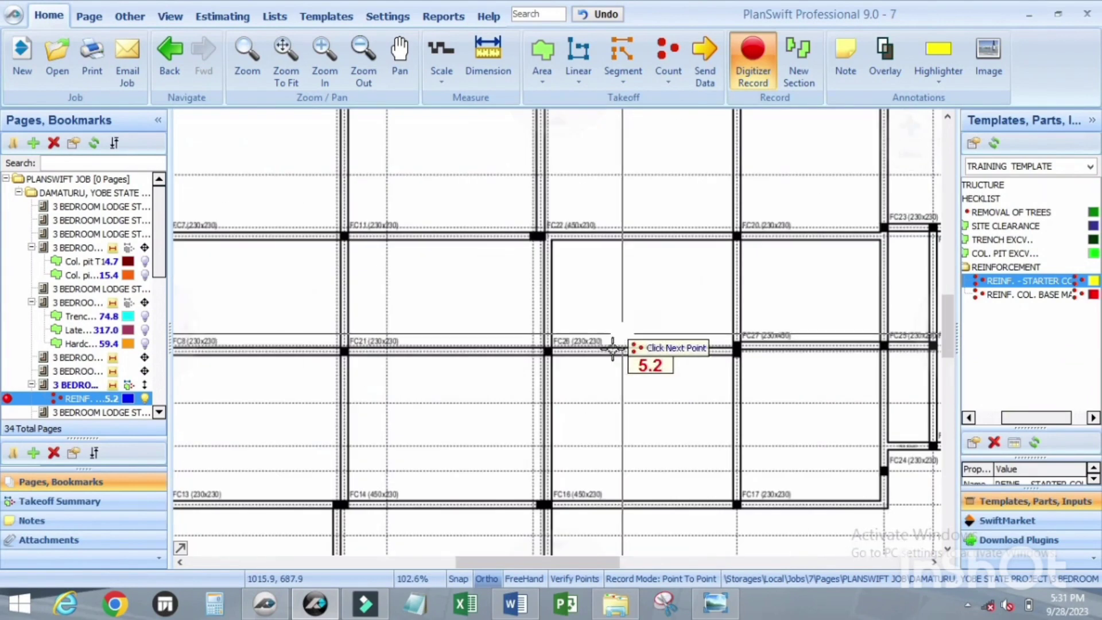
{"action": "left_click", "coordinate": [535, 248]}
{"action": "left_click", "coordinate": [733, 346]}
Mark the starter bar points at the 450x230 columns FC14 and FC16 and finish recording the takeoff.
{"action": "scroll", "coordinate": [622, 381], "scroll_direction": "down", "scroll_amount": 5}
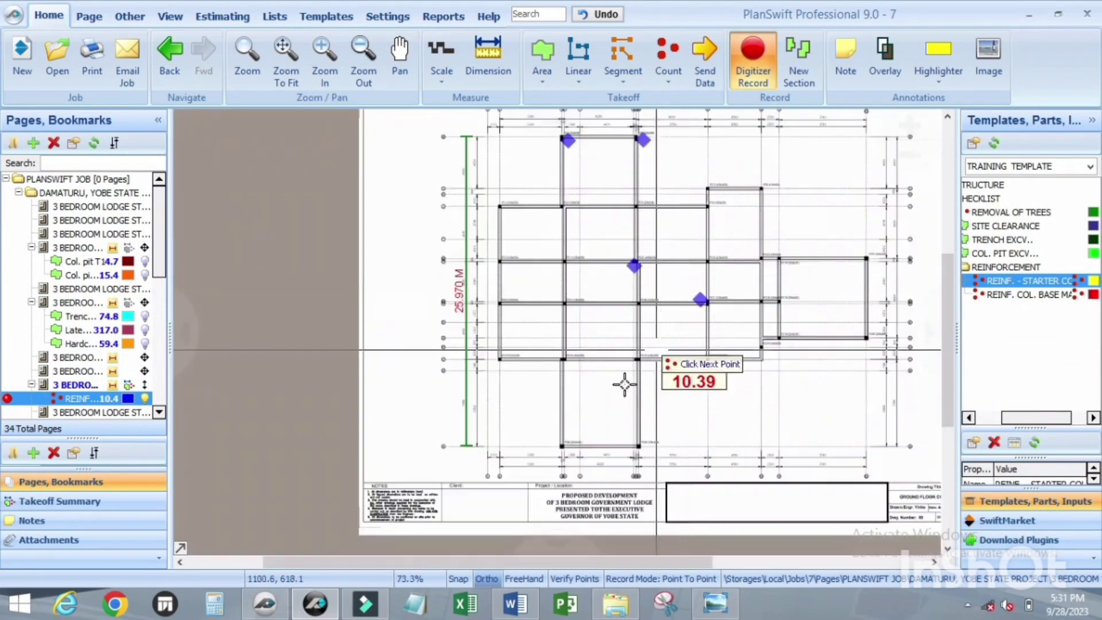
{"action": "scroll", "coordinate": [587, 370], "scroll_direction": "up", "scroll_amount": 5}
{"action": "left_click", "coordinate": [552, 331]}
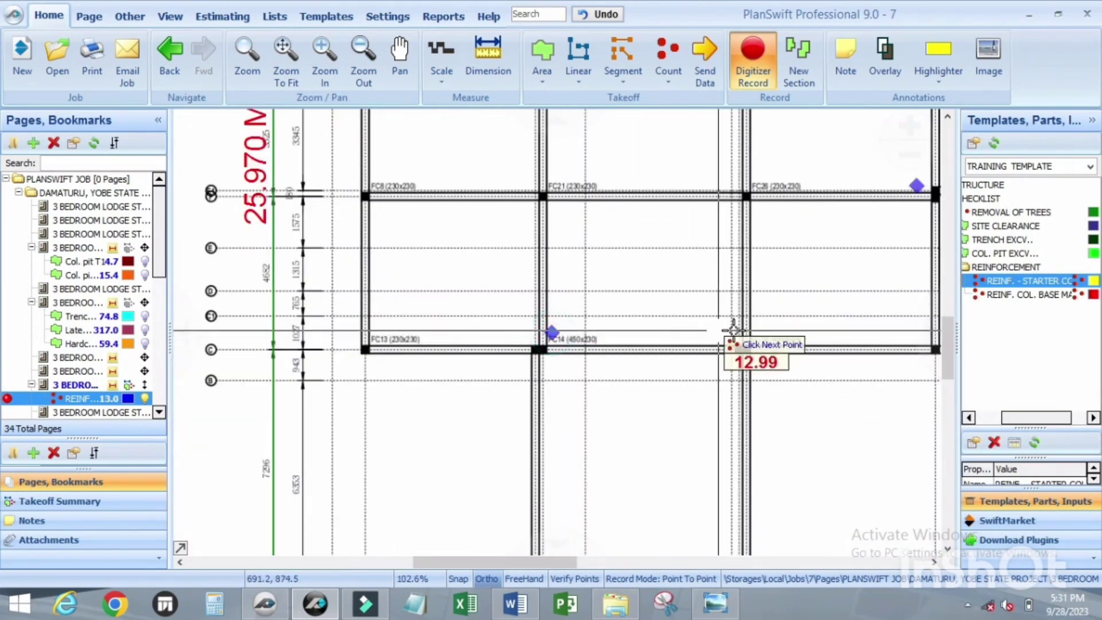
{"action": "left_click", "coordinate": [737, 338]}
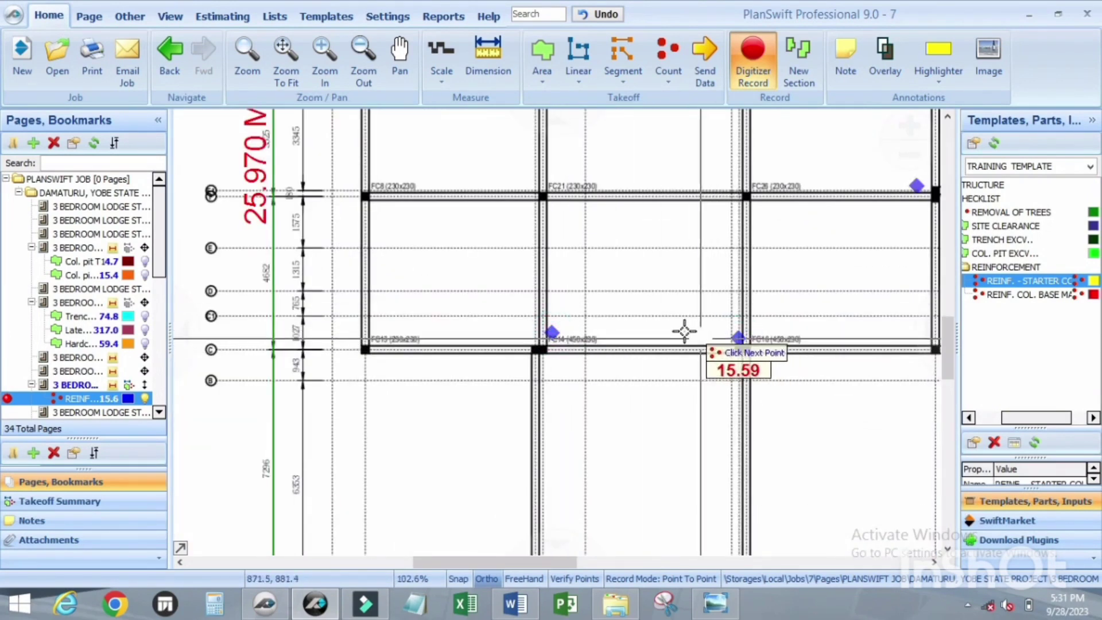
{"action": "key", "text": "Escape"}
{"action": "scroll", "coordinate": [476, 229], "scroll_direction": "down", "scroll_amount": 4}
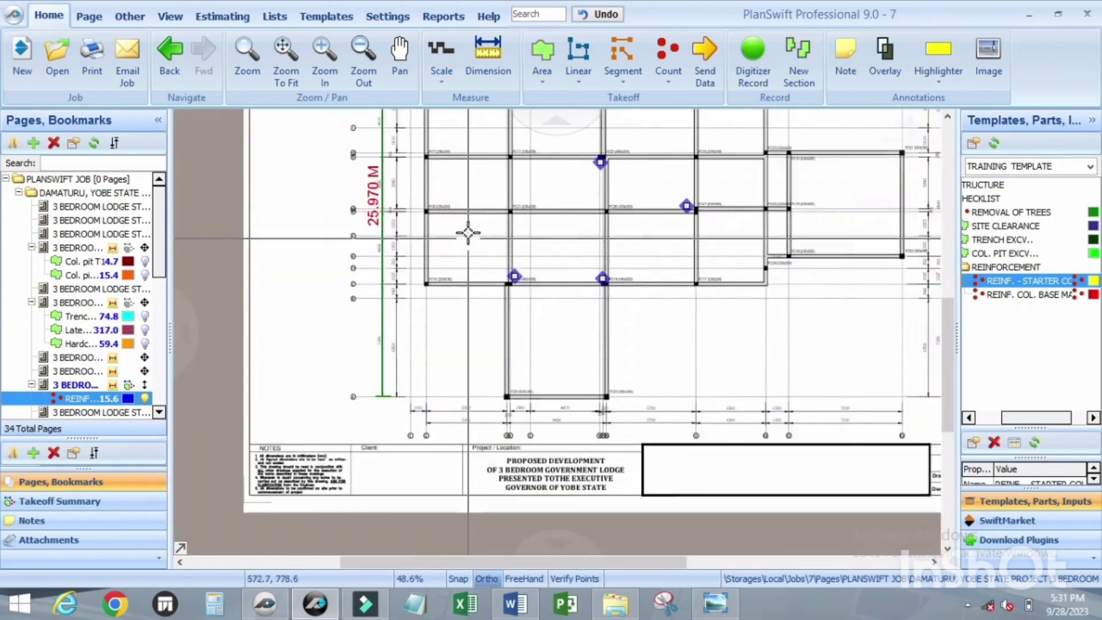
Show the takeoff legend on the ground floor columns layout and inspect its starter column bar entry.
{"action": "right_click", "coordinate": [469, 216]}
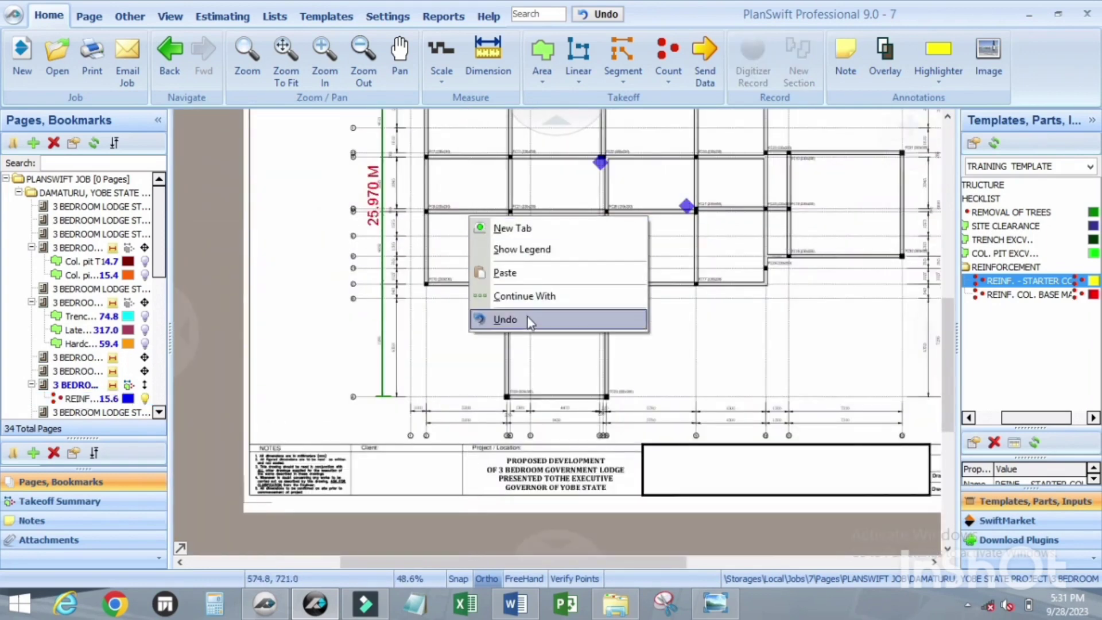
{"action": "left_click", "coordinate": [521, 251]}
{"action": "scroll", "coordinate": [378, 528], "scroll_direction": "up", "scroll_amount": 4}
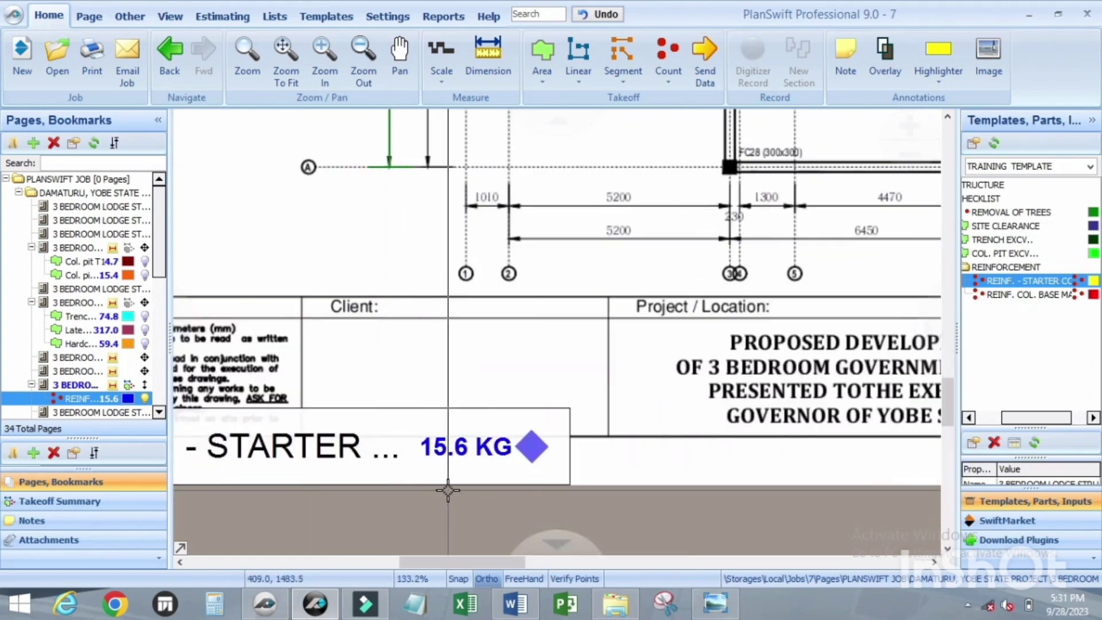
{"action": "scroll", "coordinate": [446, 489], "scroll_direction": "down", "scroll_amount": 2}
{"action": "scroll", "coordinate": [448, 490], "scroll_direction": "down", "scroll_amount": 1}
{"action": "scroll", "coordinate": [413, 481], "scroll_direction": "up", "scroll_amount": 1}
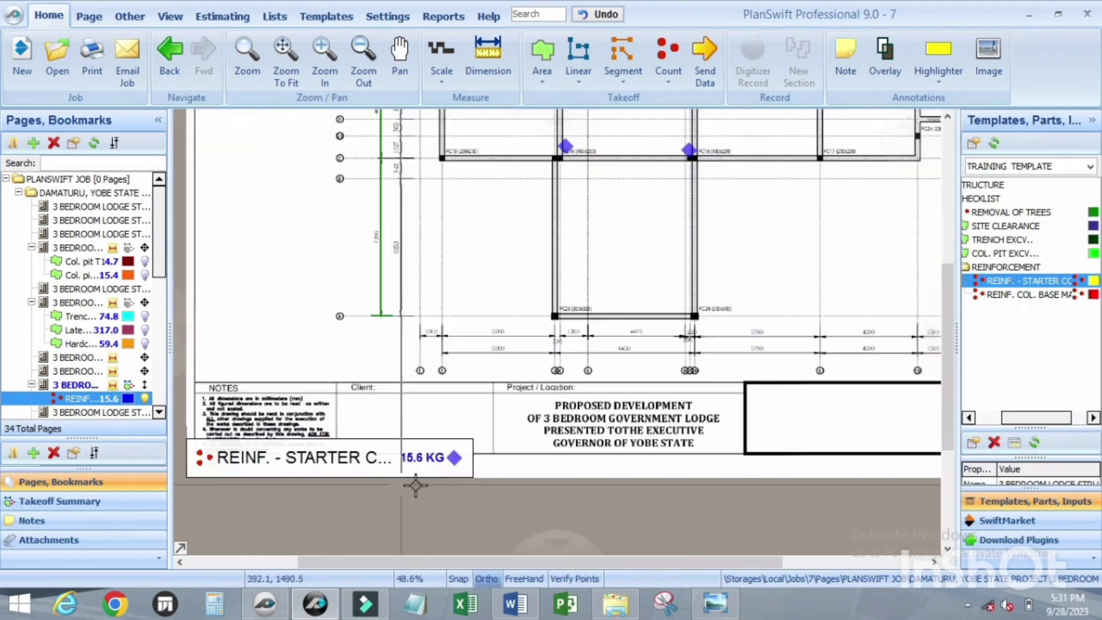
Widen the legend so that the full name REINF. - STARTER COL. BAR fits, and deselect it.
{"action": "left_click", "coordinate": [430, 458]}
{"action": "mouse_move", "coordinate": [459, 457]}
{"action": "left_mouse_down"}
{"action": "mouse_move", "coordinate": [485, 464]}
{"action": "mouse_move", "coordinate": [418, 453]}
{"action": "mouse_move", "coordinate": [449, 461]}
{"action": "left_mouse_up"}
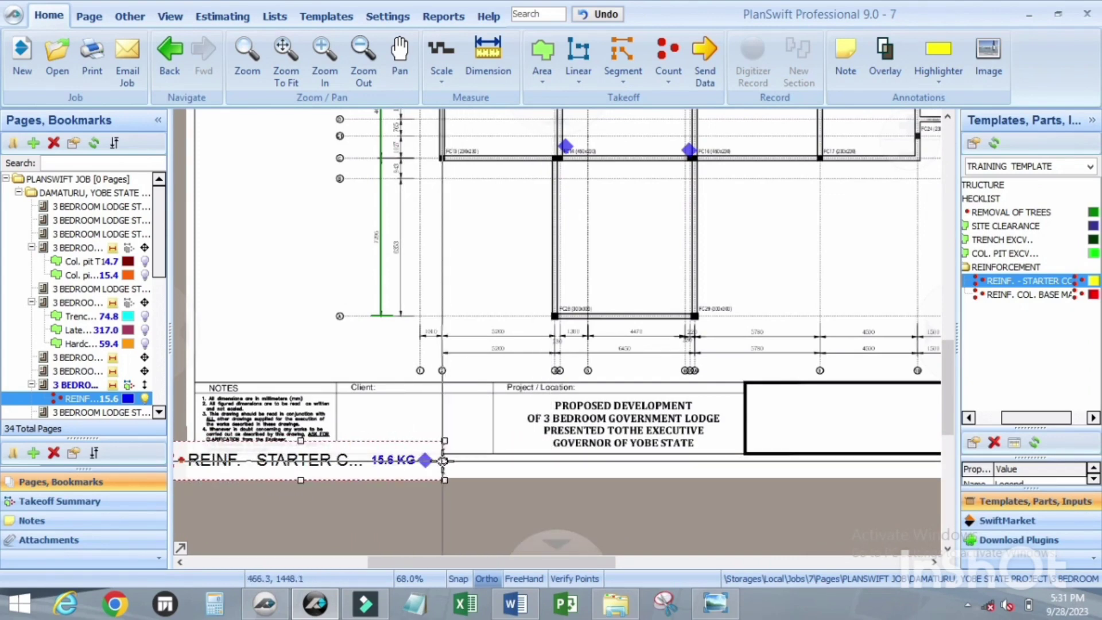
{"action": "scroll", "coordinate": [442, 460], "scroll_direction": "up", "scroll_amount": 8}
{"action": "left_click_drag", "start_coordinate": [448, 455], "coordinate": [721, 475]}
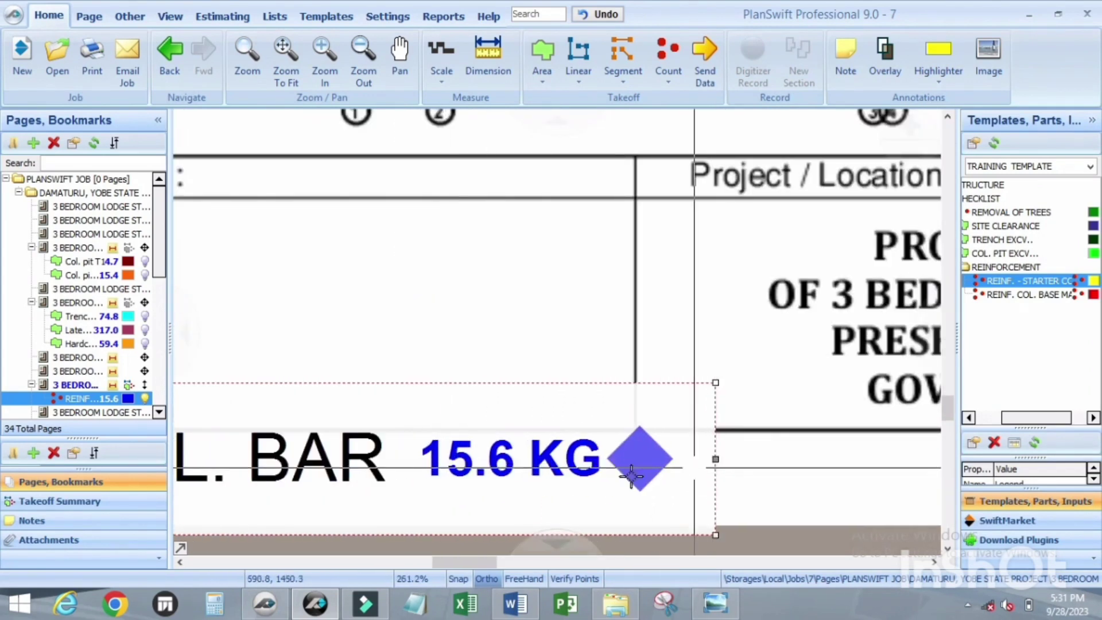
{"action": "scroll", "coordinate": [715, 462], "scroll_direction": "down", "scroll_amount": 10}
{"action": "scroll", "coordinate": [554, 473], "scroll_direction": "up", "scroll_amount": 6}
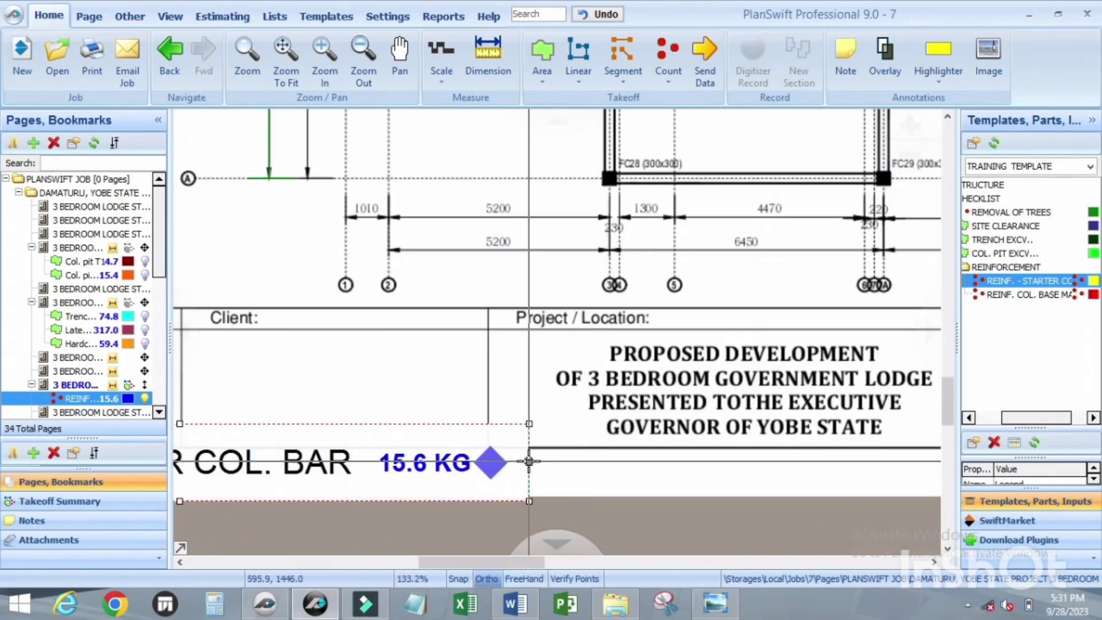
{"action": "left_click_drag", "start_coordinate": [528, 461], "coordinate": [698, 469]}
{"action": "scroll", "coordinate": [688, 469], "scroll_direction": "down", "scroll_amount": 6}
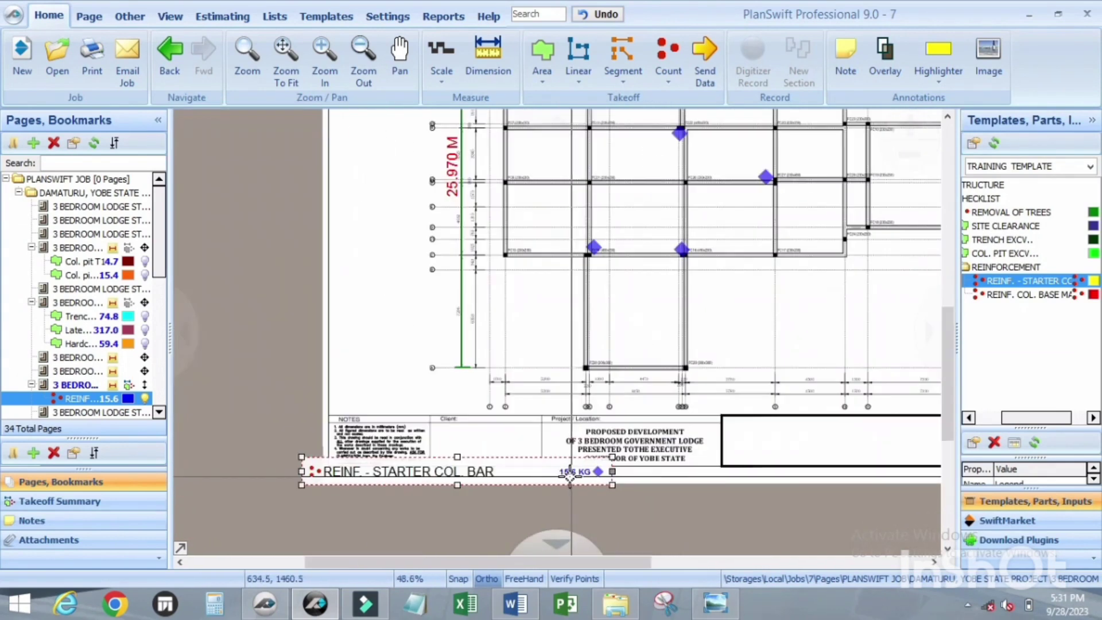
{"action": "scroll", "coordinate": [524, 481], "scroll_direction": "up", "scroll_amount": 1}
{"action": "left_click", "coordinate": [465, 377]}
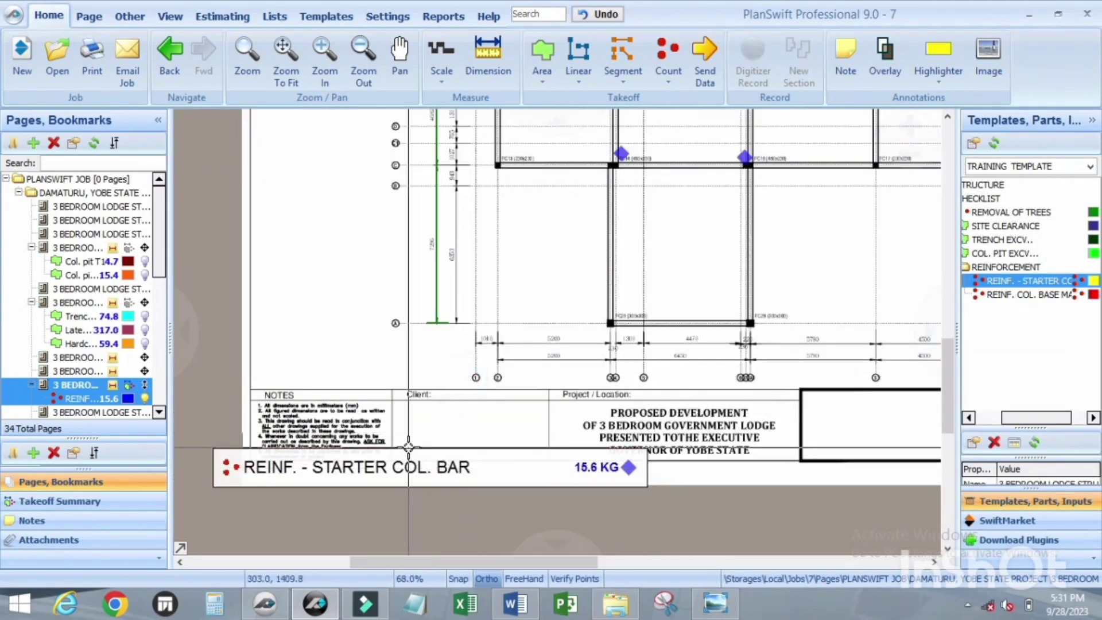
{"action": "scroll", "coordinate": [408, 446], "scroll_direction": "down", "scroll_amount": 2}
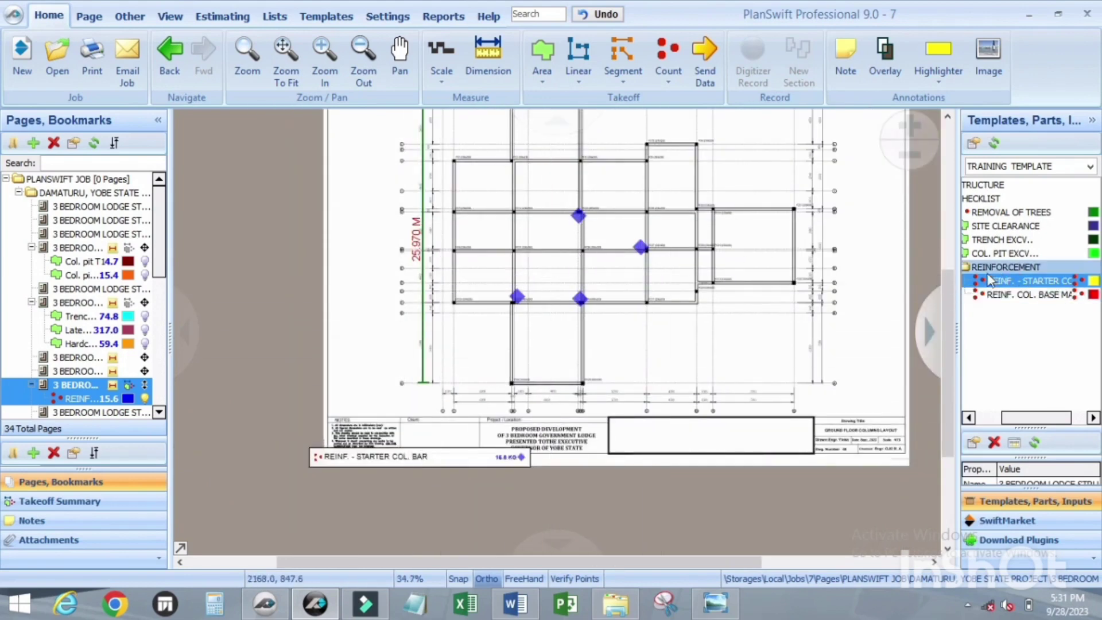
{"action": "double_click", "coordinate": [968, 283]}
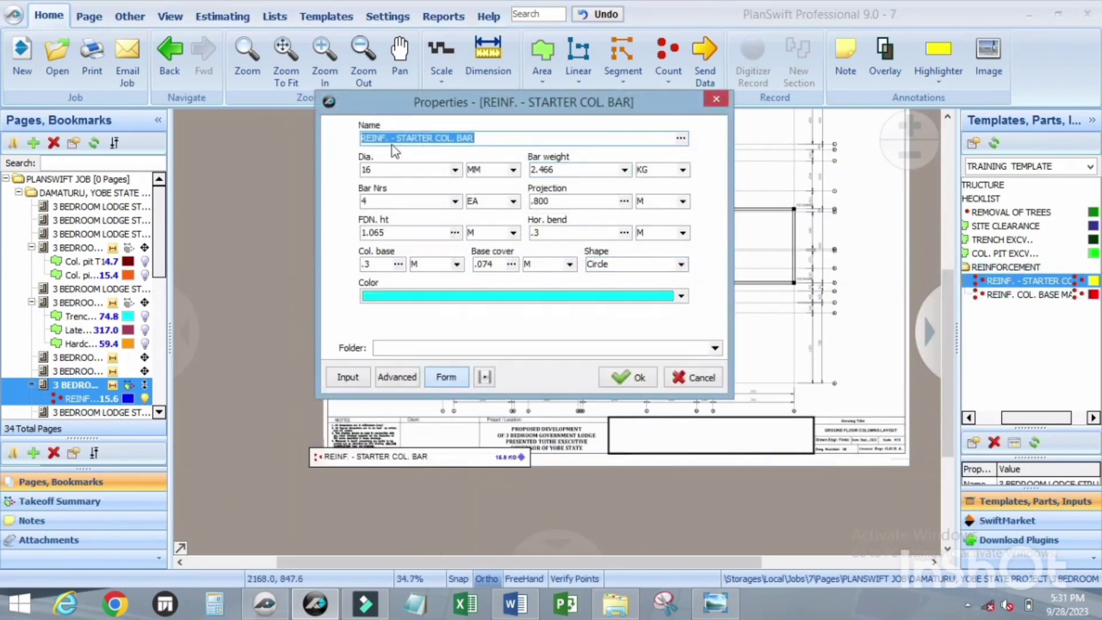
{"action": "left_click", "coordinate": [483, 138]}
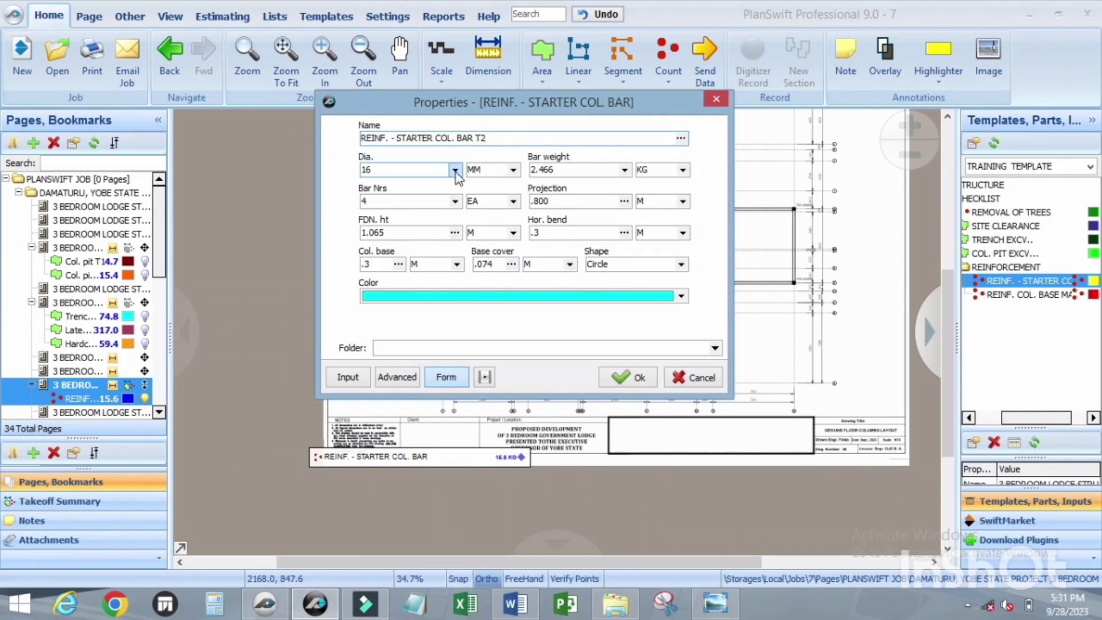
{"action": "left_click", "coordinate": [623, 170]}
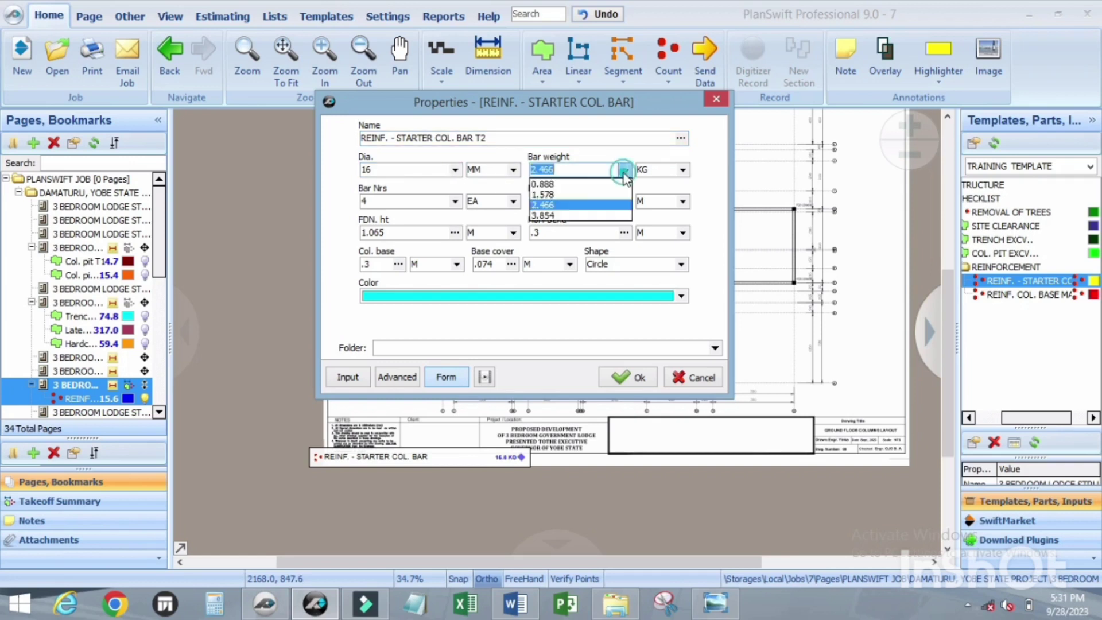
{"action": "left_click", "coordinate": [573, 194]}
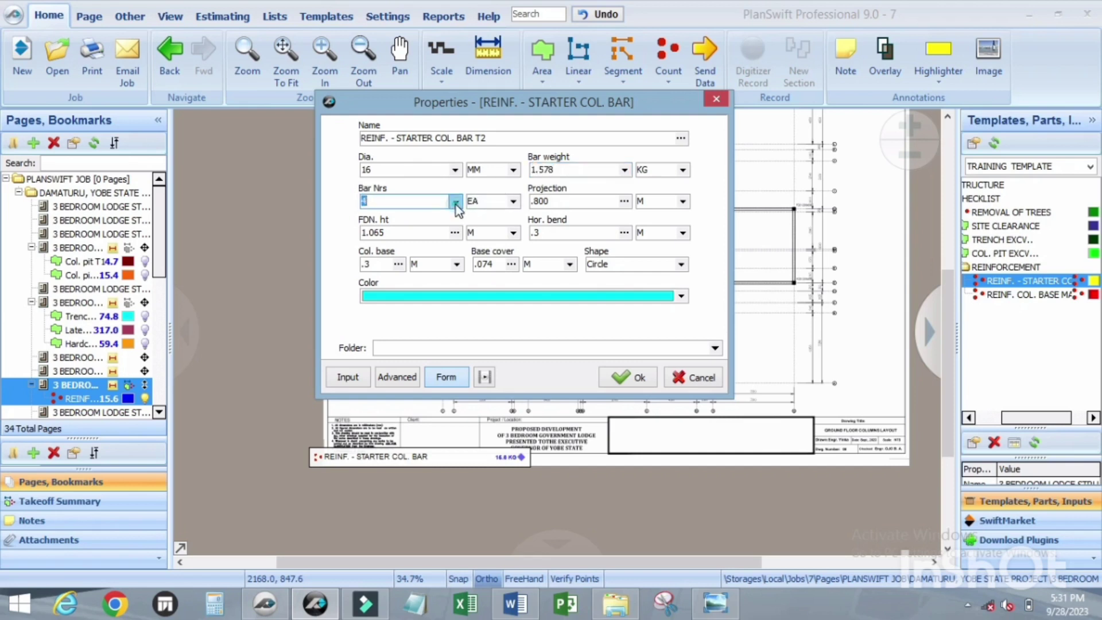
{"action": "left_click", "coordinate": [456, 202]}
{"action": "left_click", "coordinate": [415, 225]}
{"action": "left_click", "coordinate": [714, 100]}
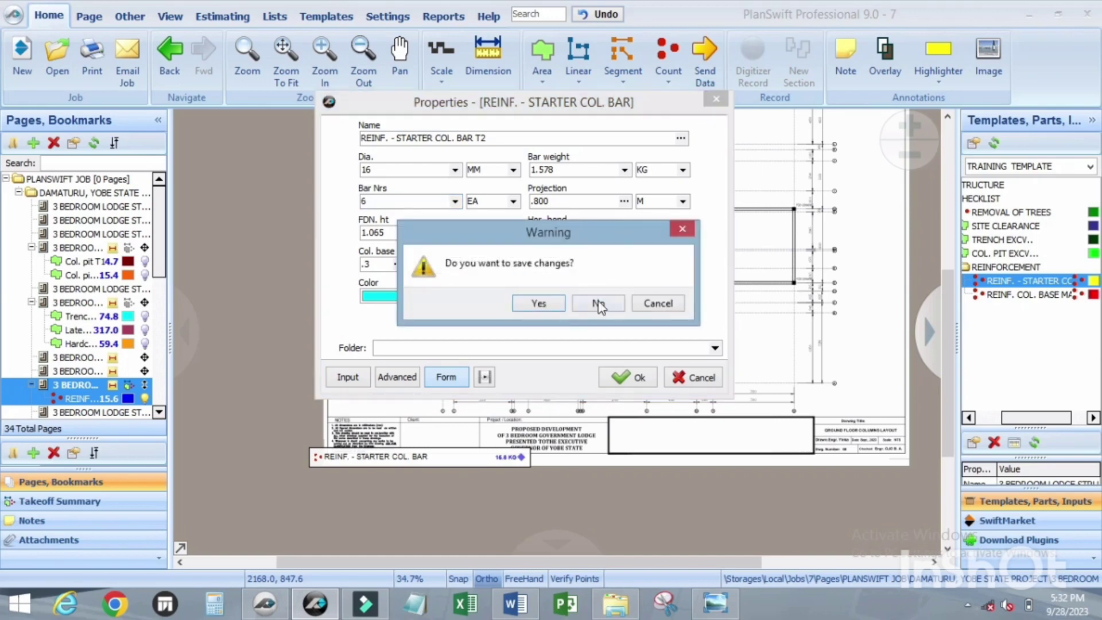
{"action": "left_click", "coordinate": [598, 304]}
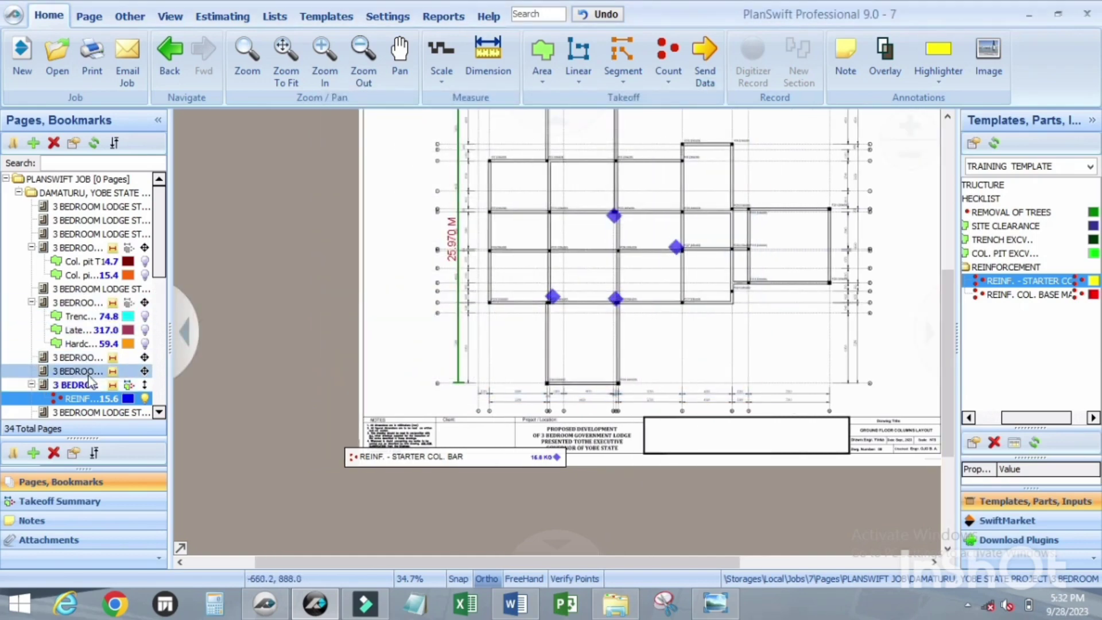
Open the column details page and examine the number and diameter of main bars in the Type 2 column.
{"action": "left_click", "coordinate": [90, 373]}
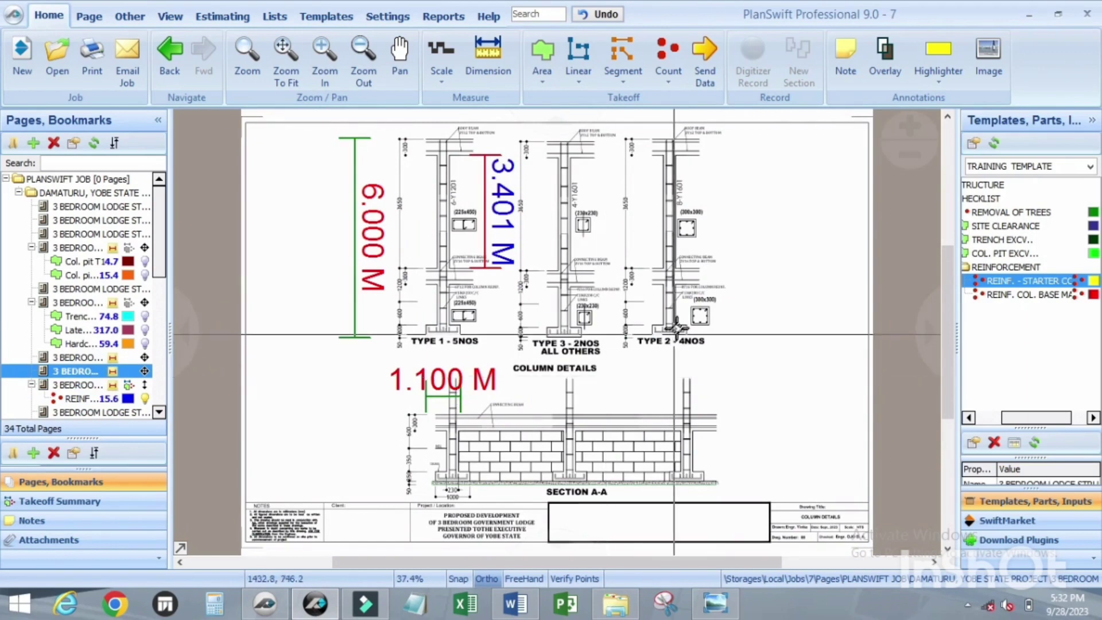
{"action": "scroll", "coordinate": [697, 313], "scroll_direction": "up", "scroll_amount": 3}
{"action": "scroll", "coordinate": [702, 333], "scroll_direction": "up", "scroll_amount": 2}
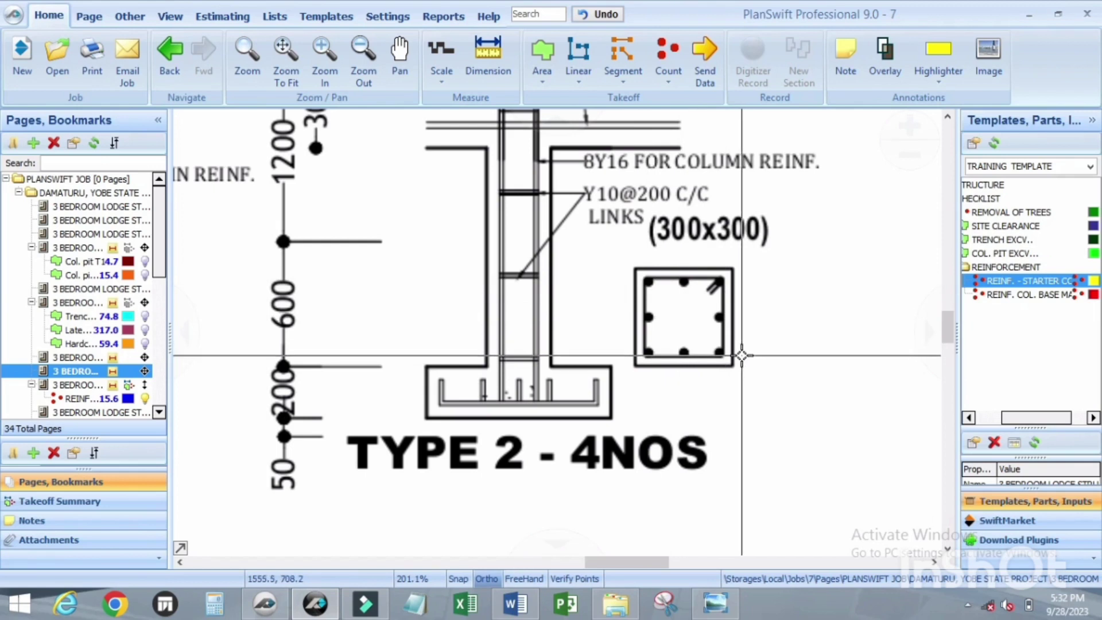
{"action": "left_click", "coordinate": [81, 389]}
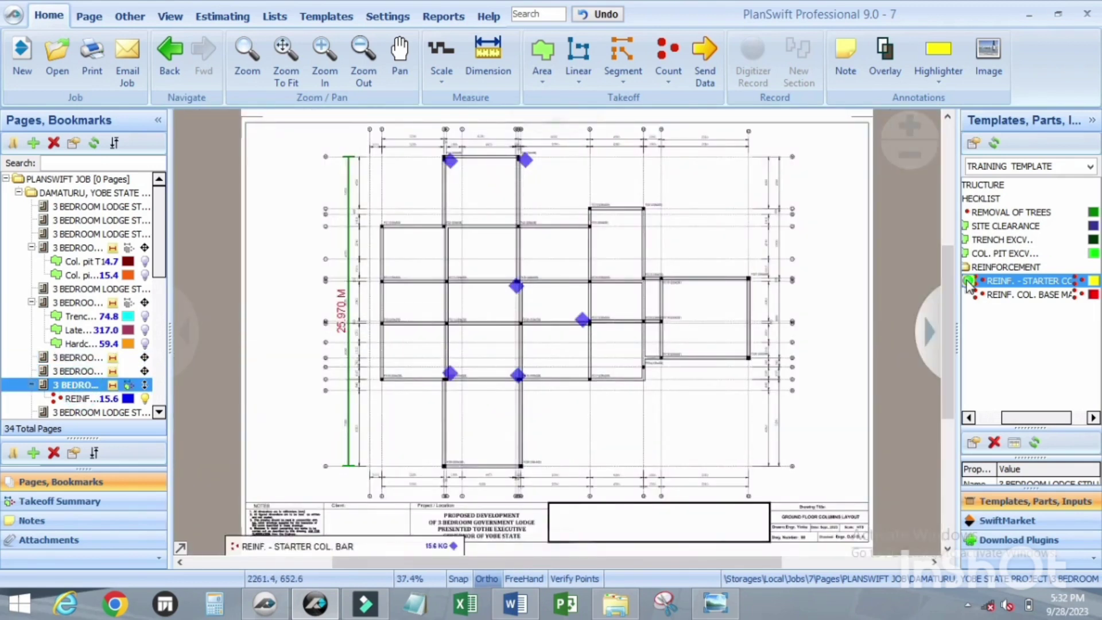
{"action": "left_click", "coordinate": [86, 374]}
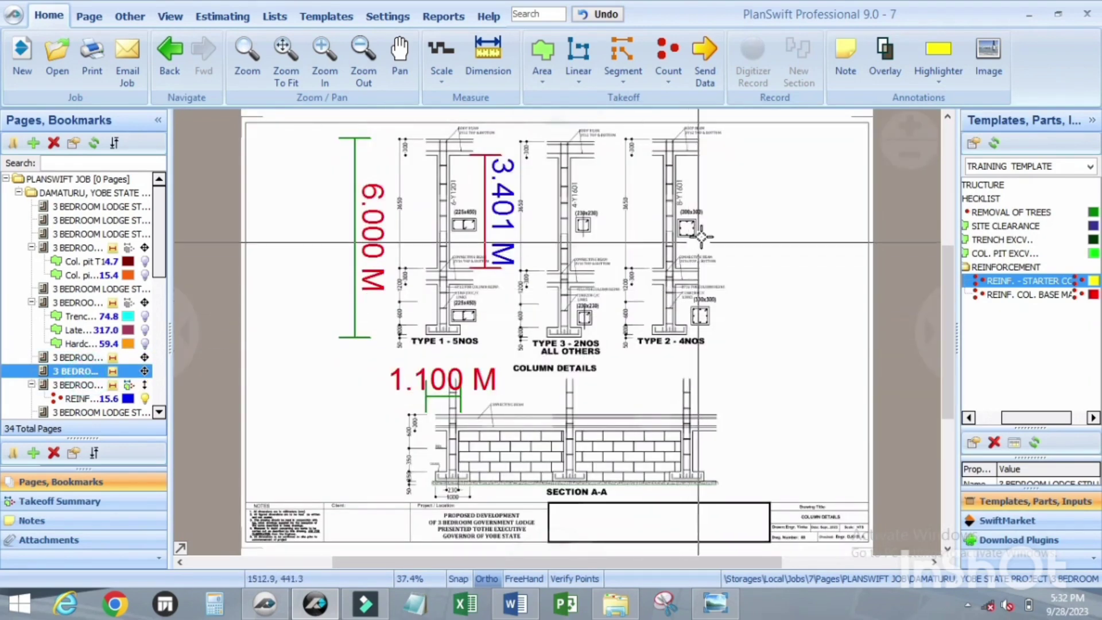
{"action": "scroll", "coordinate": [701, 236], "scroll_direction": "up", "scroll_amount": 6}
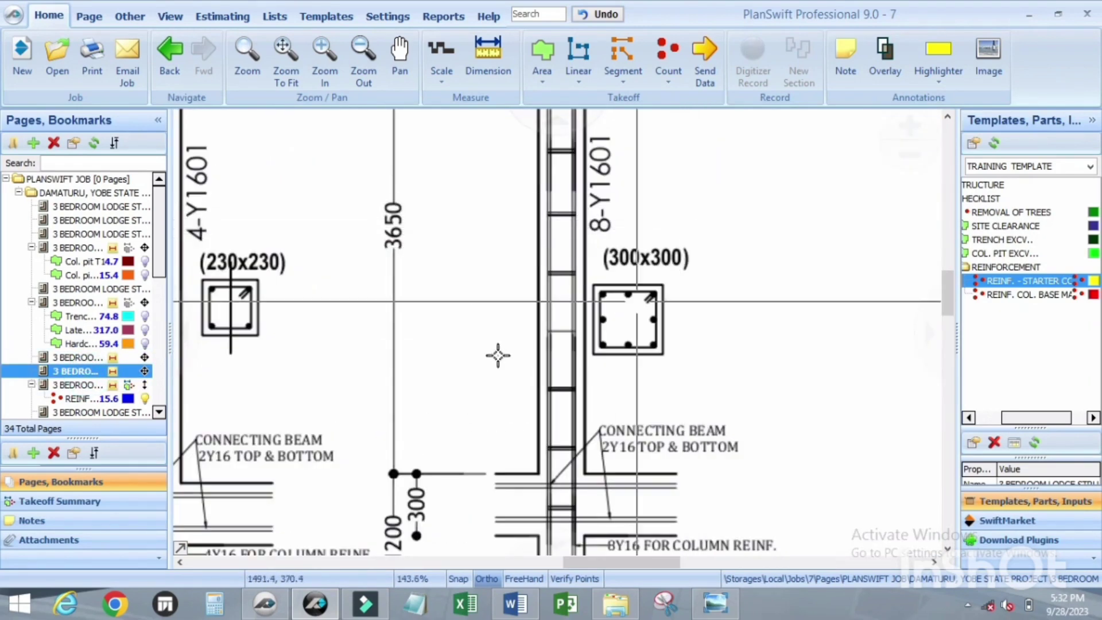
Reopen the ground floor columns layout and start a REINF. - STARTER COL. BAR takeoff with bar weight 1.578 kg, 8 bars and Circle shape.
{"action": "left_click", "coordinate": [79, 387]}
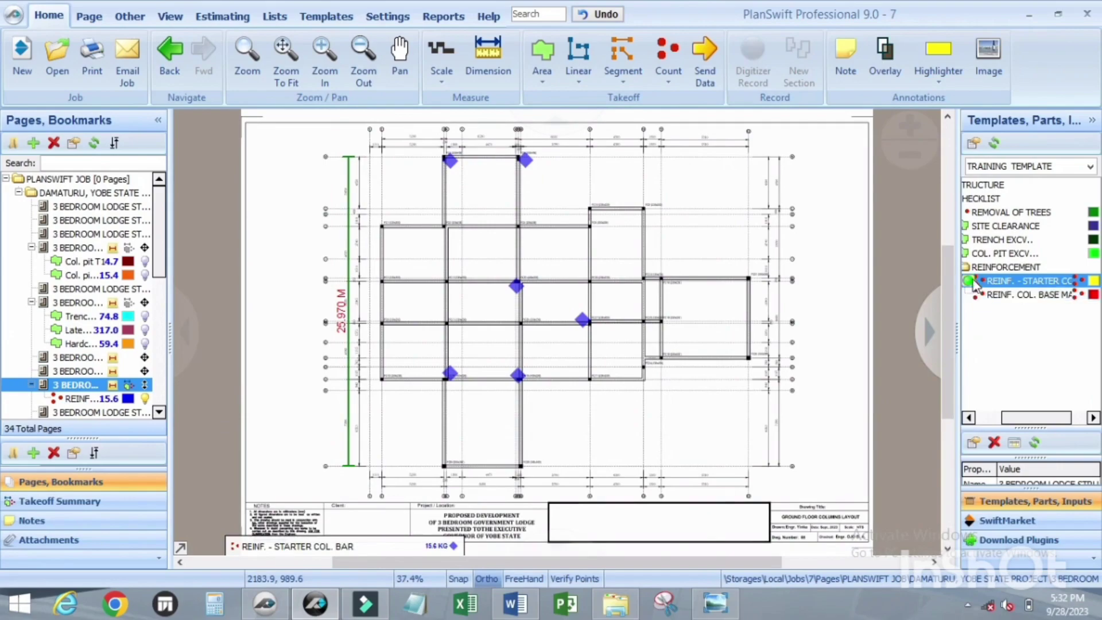
{"action": "double_click", "coordinate": [968, 285]}
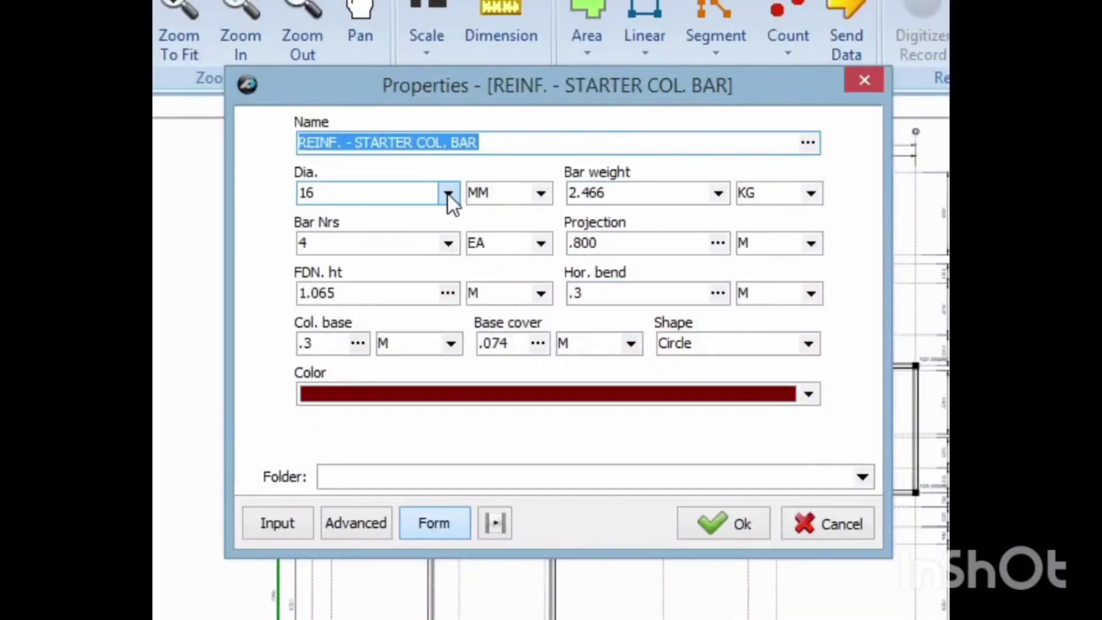
{"action": "left_click", "coordinate": [717, 193]}
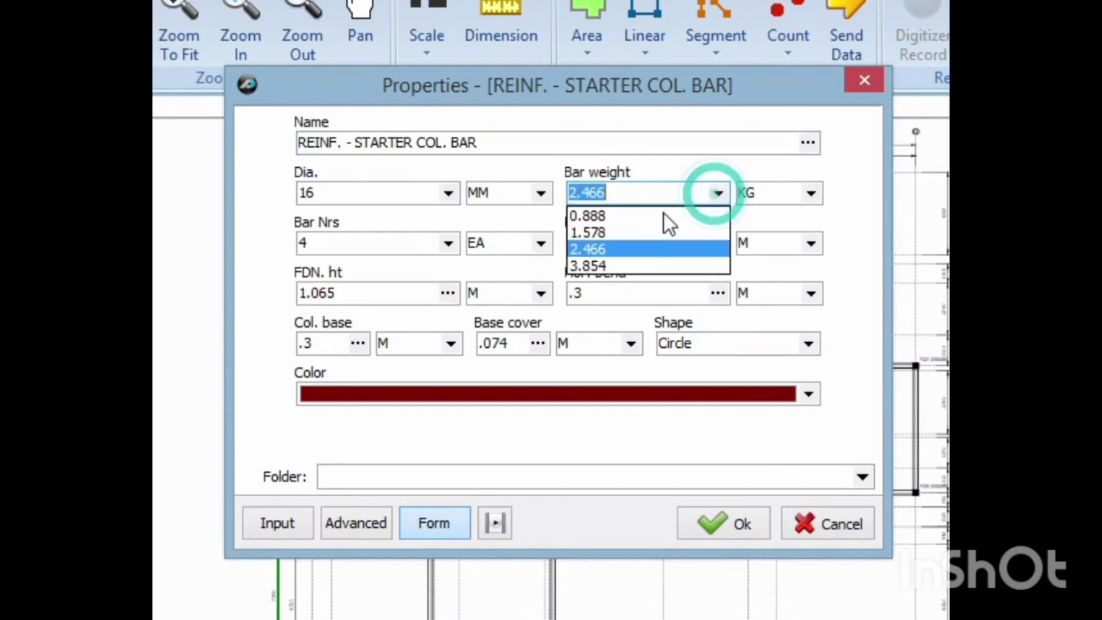
{"action": "left_click", "coordinate": [639, 230]}
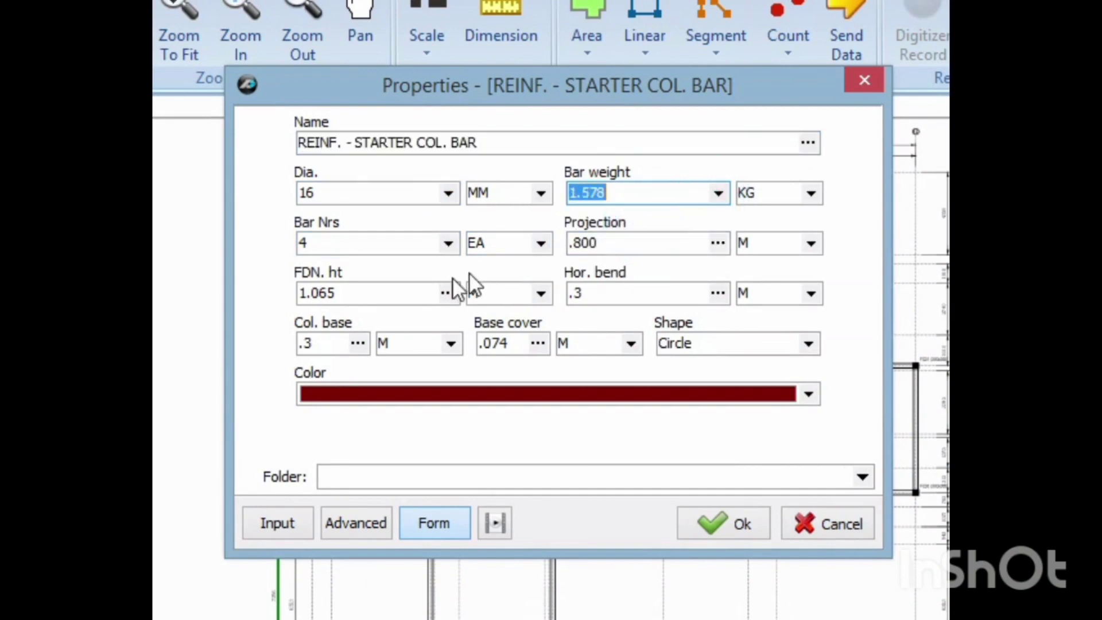
{"action": "left_click", "coordinate": [448, 242]}
{"action": "left_click", "coordinate": [381, 291]}
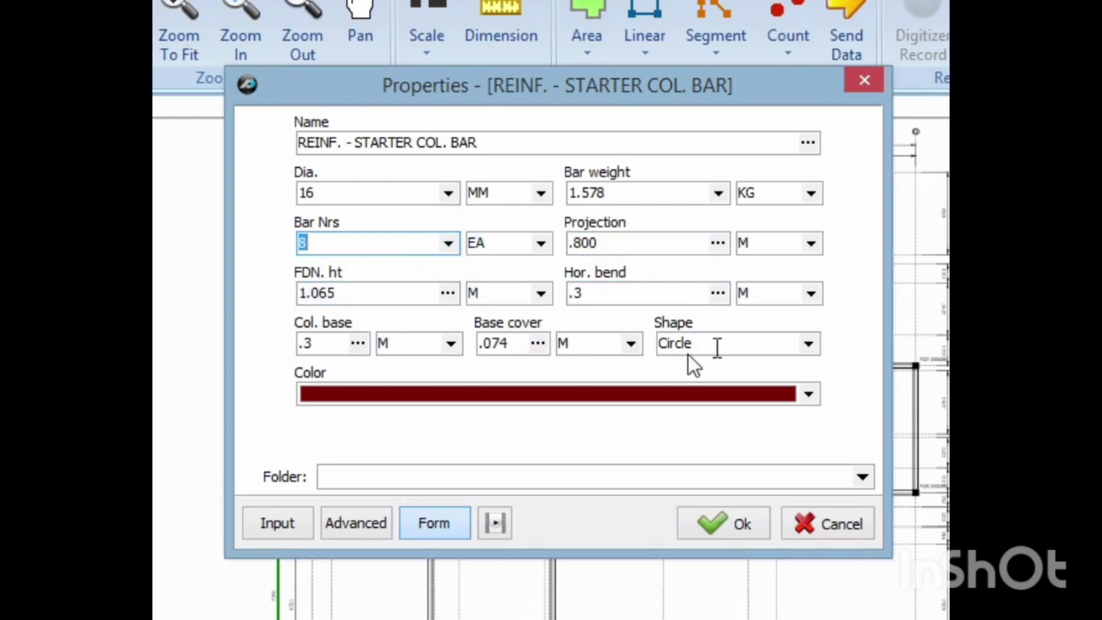
{"action": "left_click", "coordinate": [812, 341]}
{"action": "left_click", "coordinate": [733, 372]}
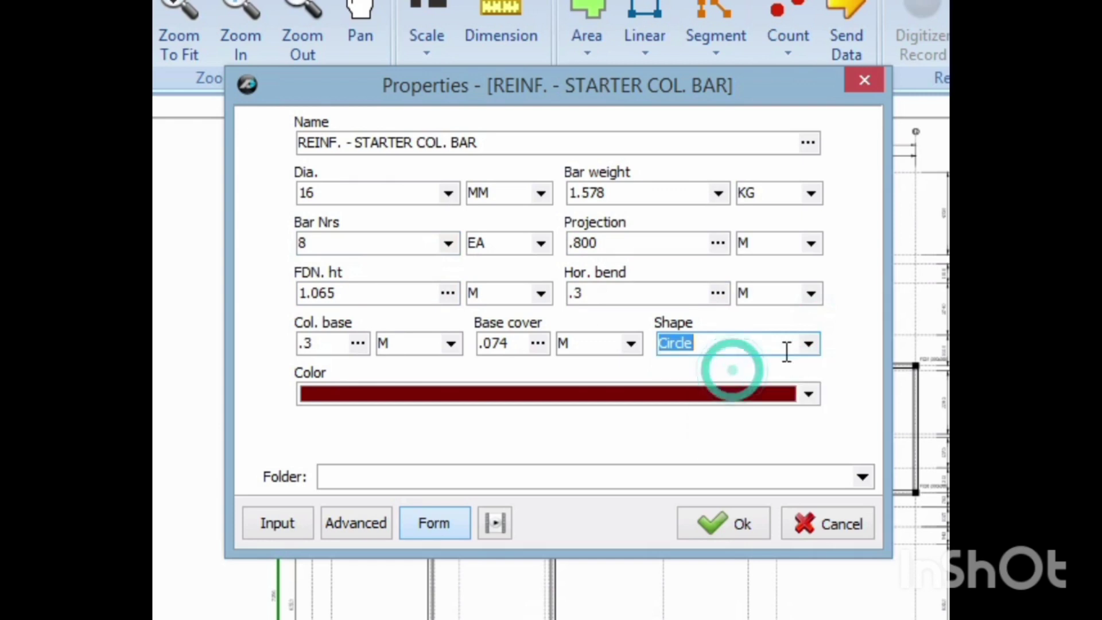
{"action": "left_click", "coordinate": [713, 520]}
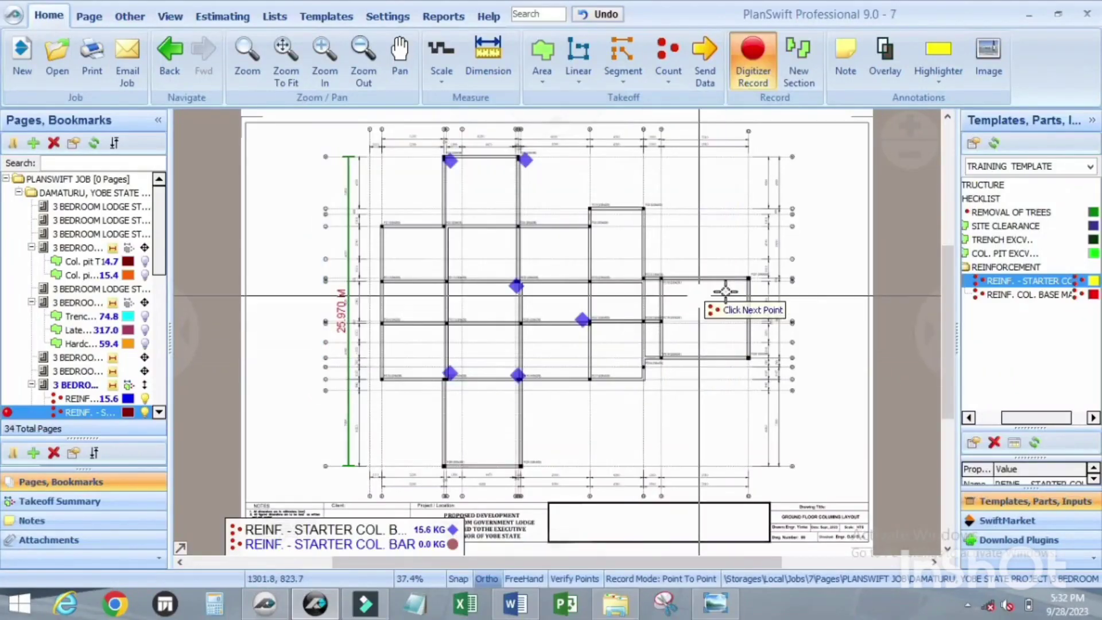
Mark the starter bar points at the four 300x300 columns FC31, FC30, FC28 and FC29, and finish recording the takeoff.
{"action": "scroll", "coordinate": [725, 291], "scroll_direction": "up", "scroll_amount": 5}
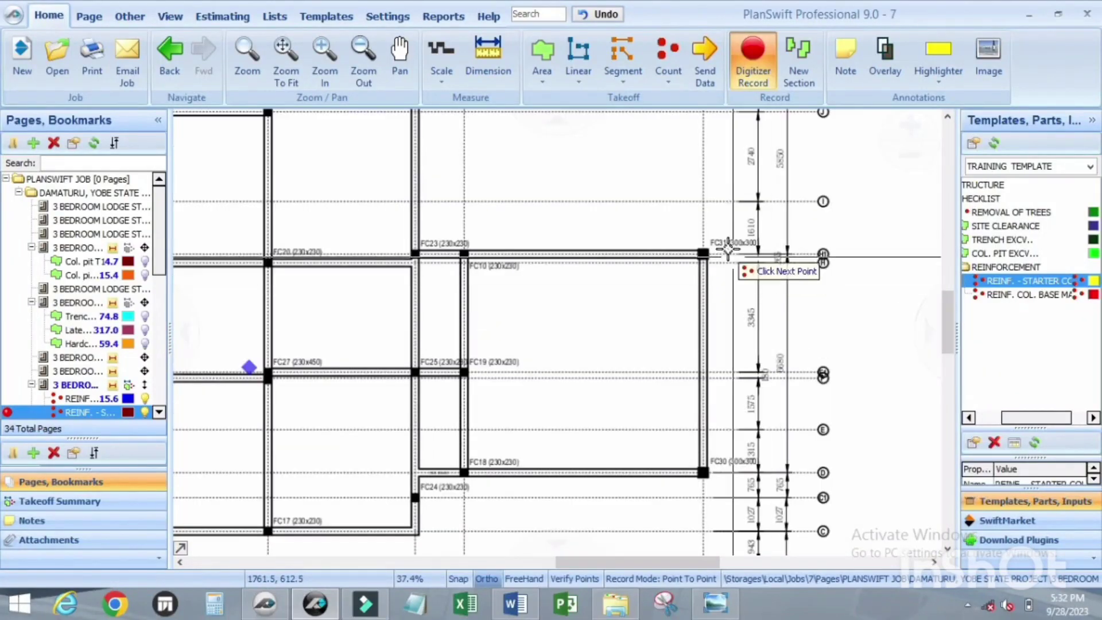
{"action": "left_click", "coordinate": [724, 247]}
{"action": "left_click", "coordinate": [713, 466]}
{"action": "scroll", "coordinate": [735, 381], "scroll_direction": "down", "scroll_amount": 5}
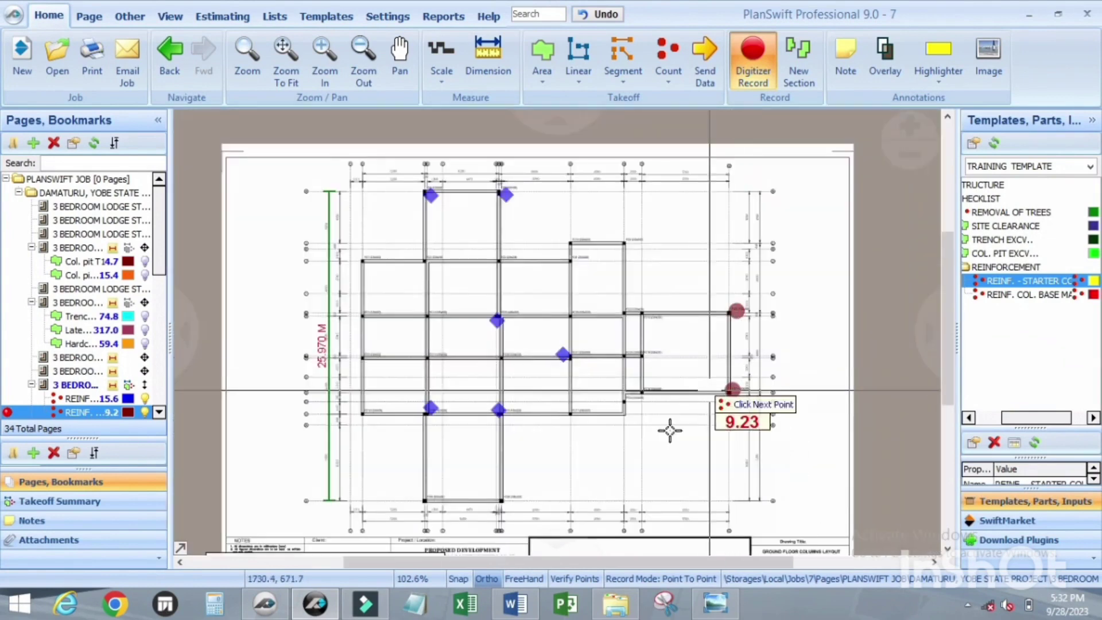
{"action": "scroll", "coordinate": [384, 483], "scroll_direction": "up", "scroll_amount": 4}
{"action": "left_click", "coordinate": [388, 479]}
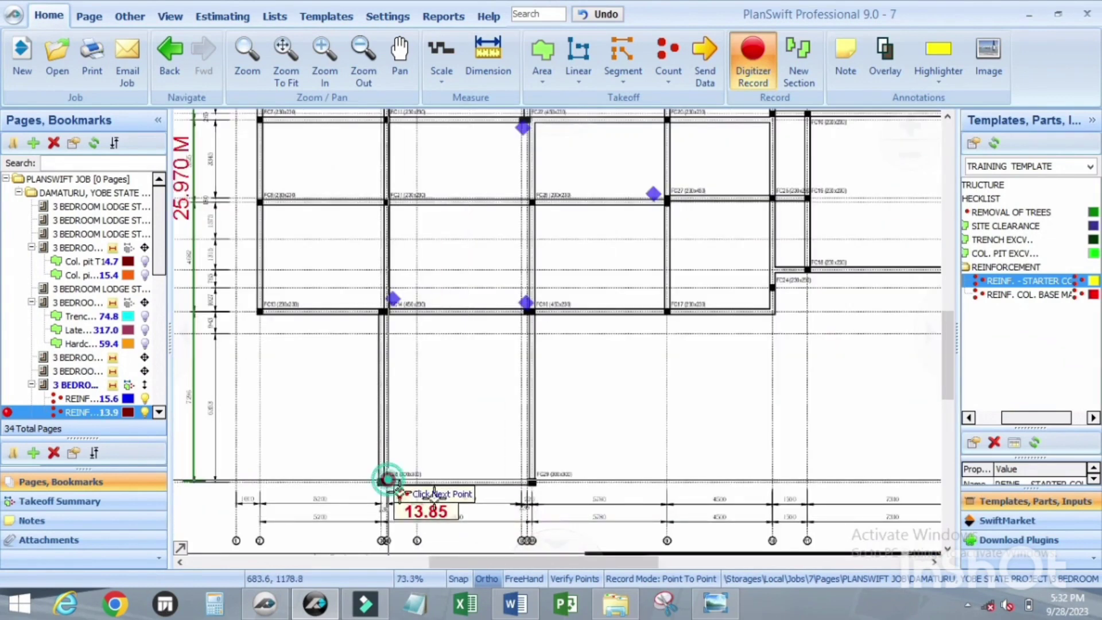
{"action": "left_click", "coordinate": [529, 479]}
{"action": "key", "text": "Escape"}
Widen the takeoff legend so that both REINF. - STARTER COL. BAR names fit in full.
{"action": "scroll", "coordinate": [633, 351], "scroll_direction": "down", "scroll_amount": 1}
{"action": "scroll", "coordinate": [633, 351], "scroll_direction": "down", "scroll_amount": 2}
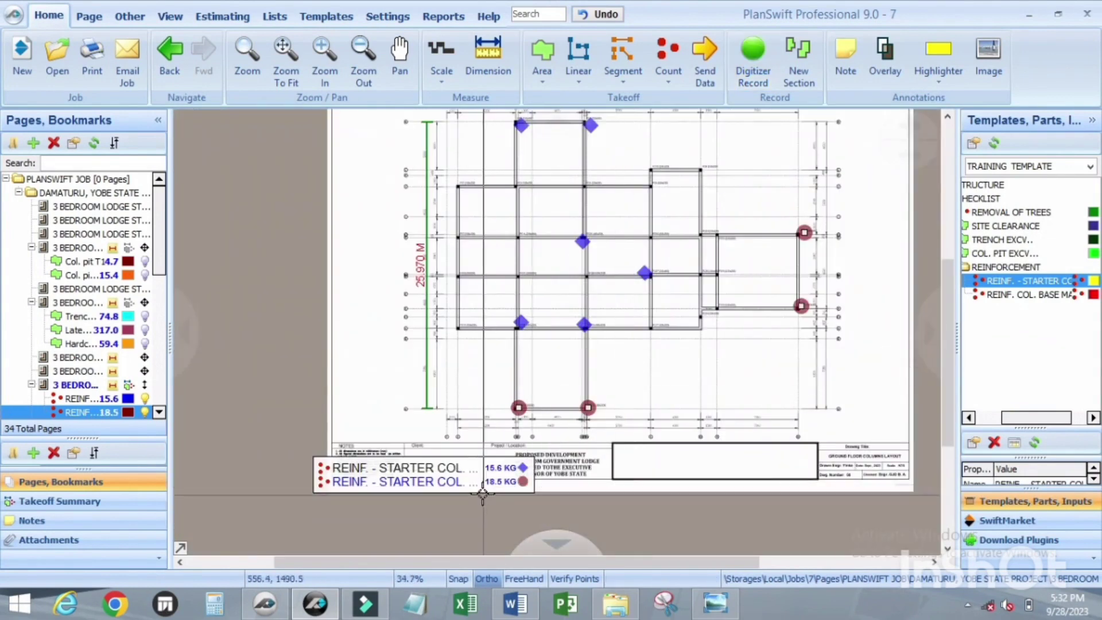
{"action": "scroll", "coordinate": [446, 494], "scroll_direction": "up", "scroll_amount": 4}
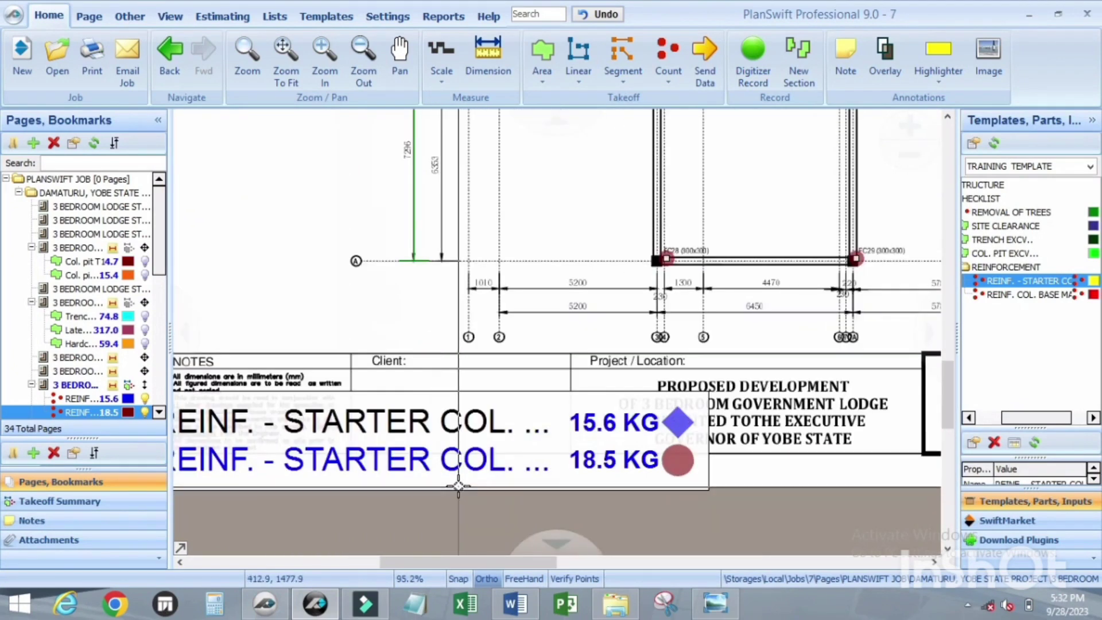
{"action": "scroll", "coordinate": [560, 519], "scroll_direction": "down", "scroll_amount": 3}
{"action": "scroll", "coordinate": [563, 479], "scroll_direction": "up", "scroll_amount": 3}
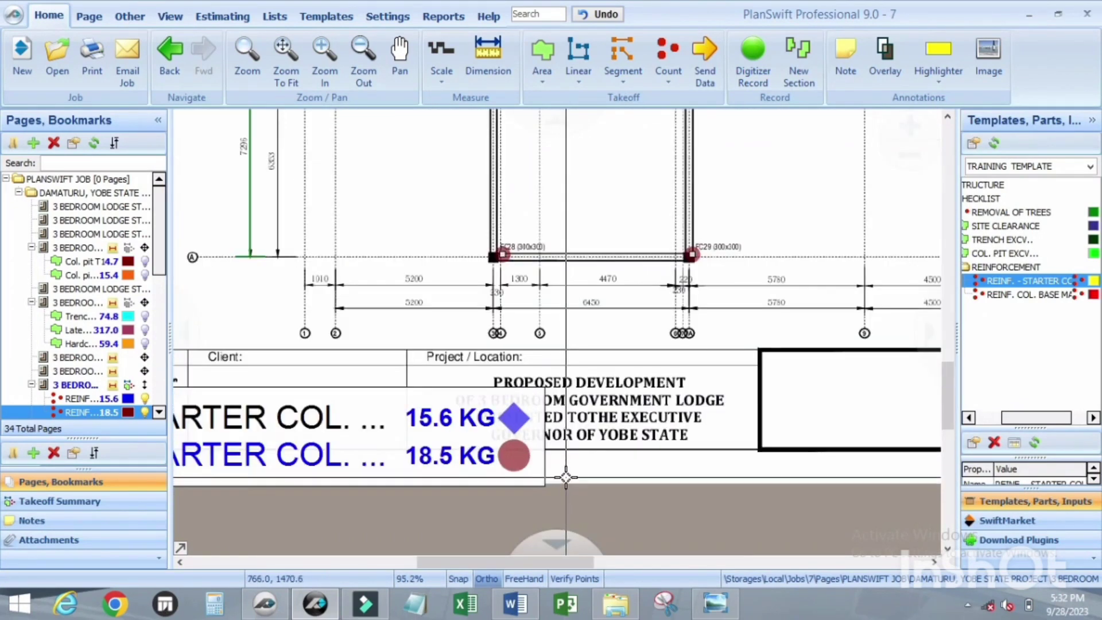
{"action": "scroll", "coordinate": [563, 479], "scroll_direction": "down", "scroll_amount": 3}
{"action": "scroll", "coordinate": [642, 434], "scroll_direction": "up", "scroll_amount": 3}
{"action": "left_click_drag", "start_coordinate": [641, 434], "coordinate": [838, 425]}
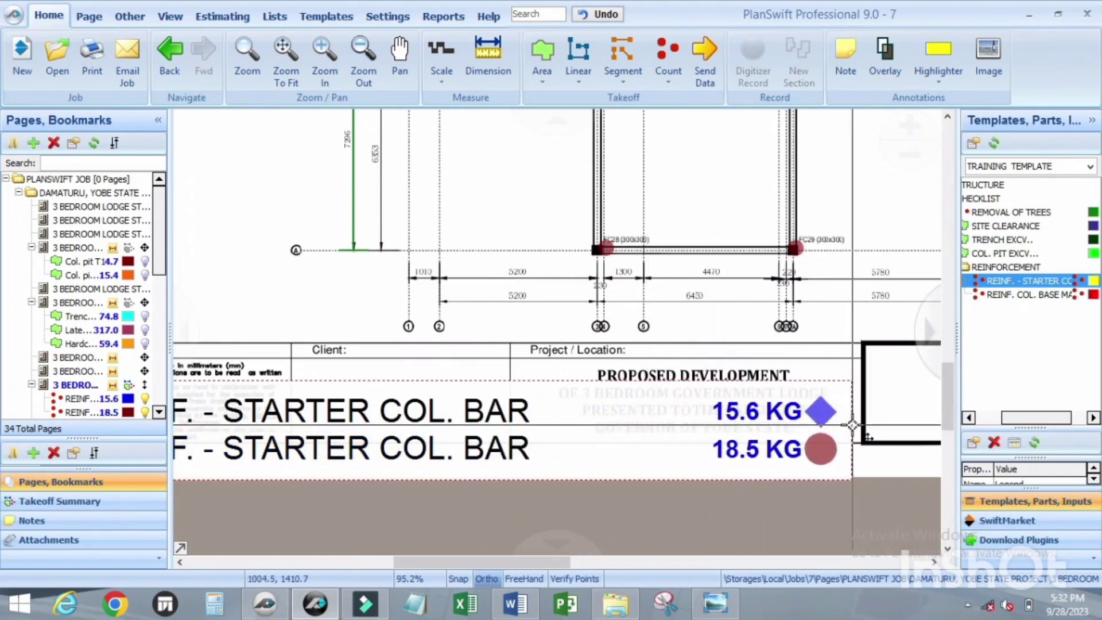
{"action": "scroll", "coordinate": [627, 442], "scroll_direction": "down", "scroll_amount": 2}
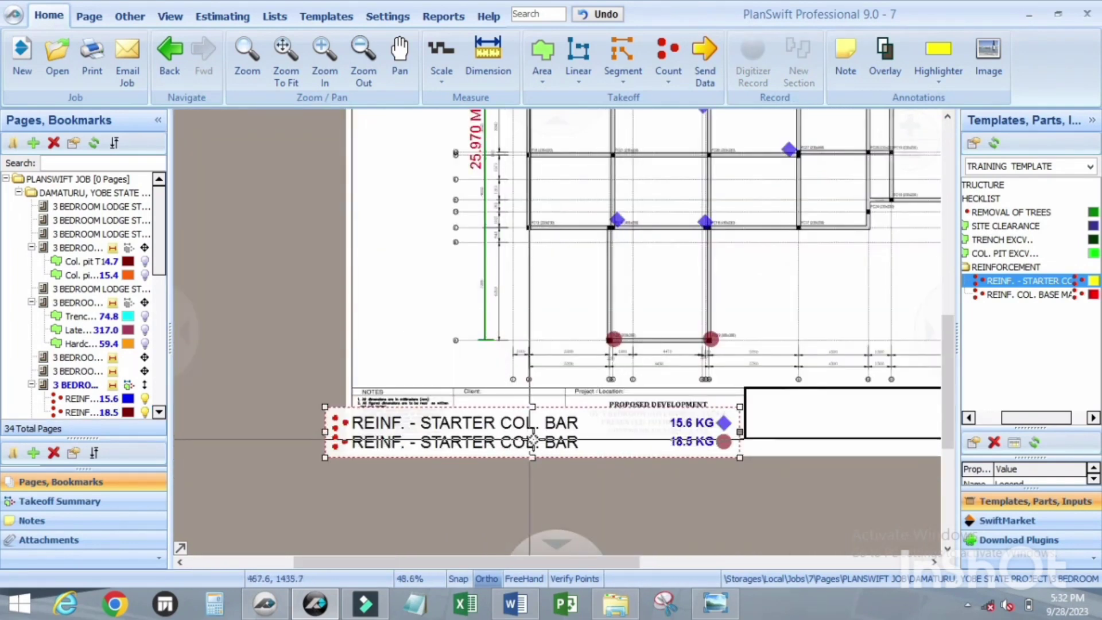
Rename the 8-bar takeoff REINF. - STARTER COL. BAR T2 and the 6-bar takeoff REINF. - STARTER COL. BAR T1.
{"action": "double_click", "coordinate": [84, 413]}
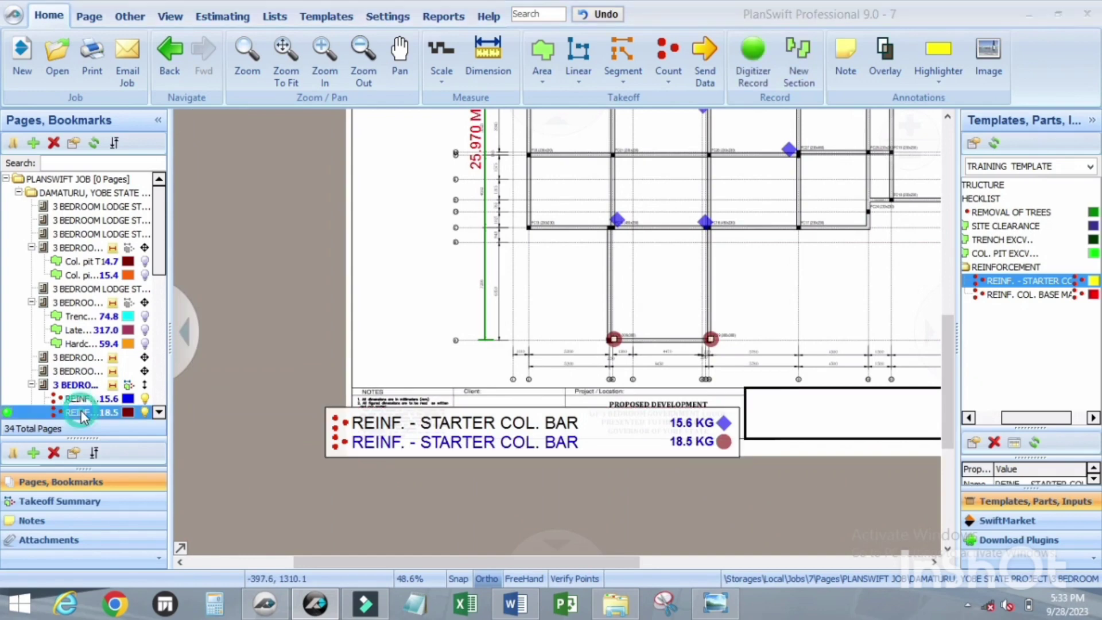
{"action": "left_click", "coordinate": [505, 148]}
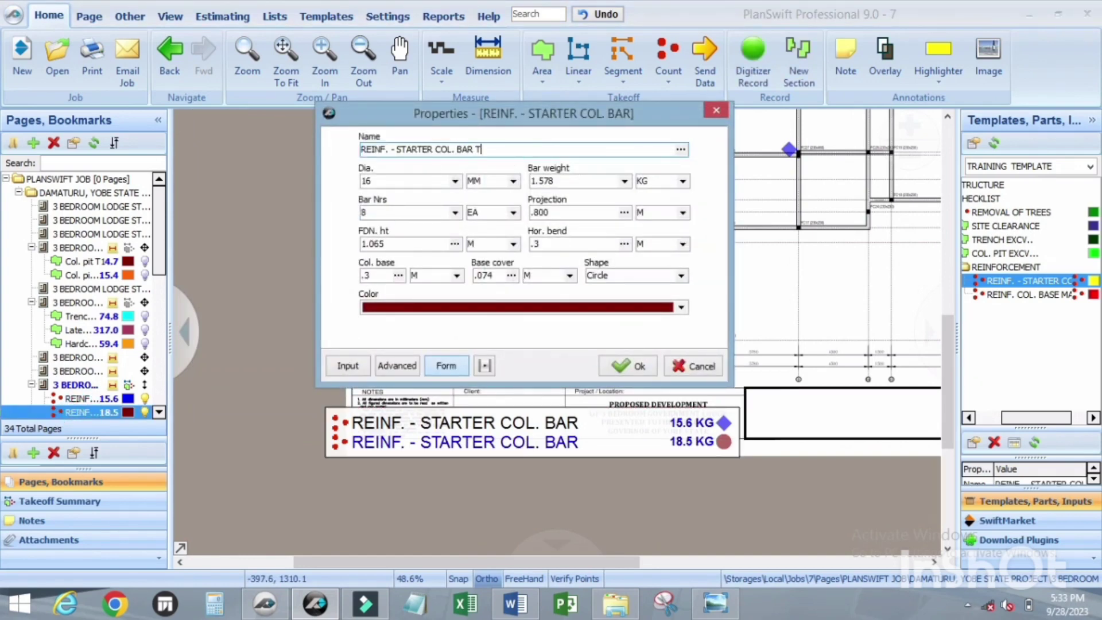
{"action": "left_click", "coordinate": [613, 365]}
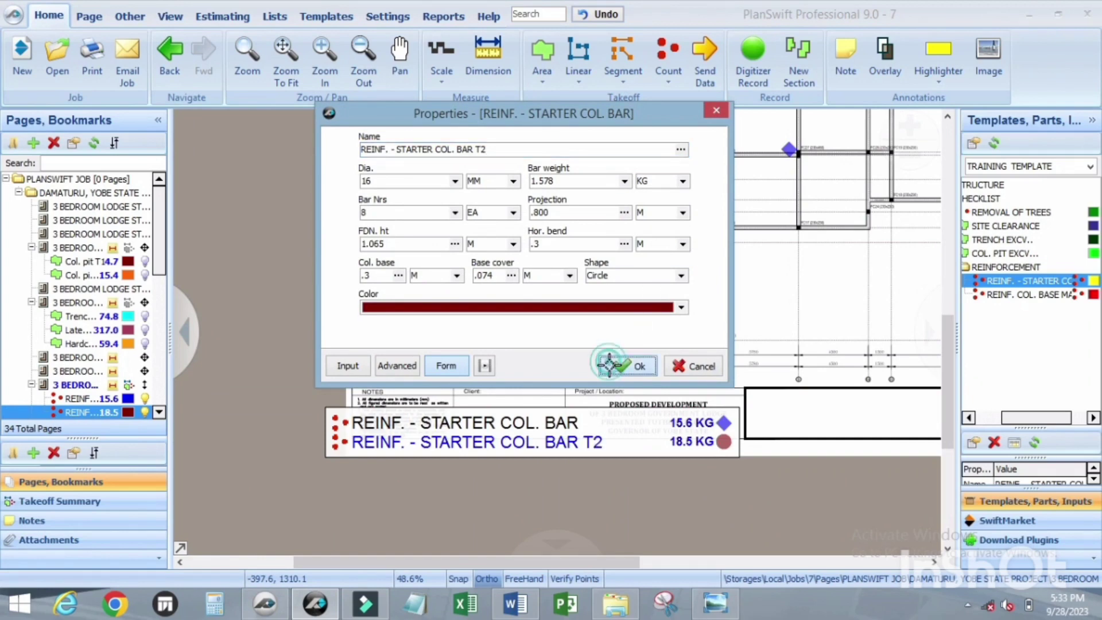
{"action": "double_click", "coordinate": [83, 399]}
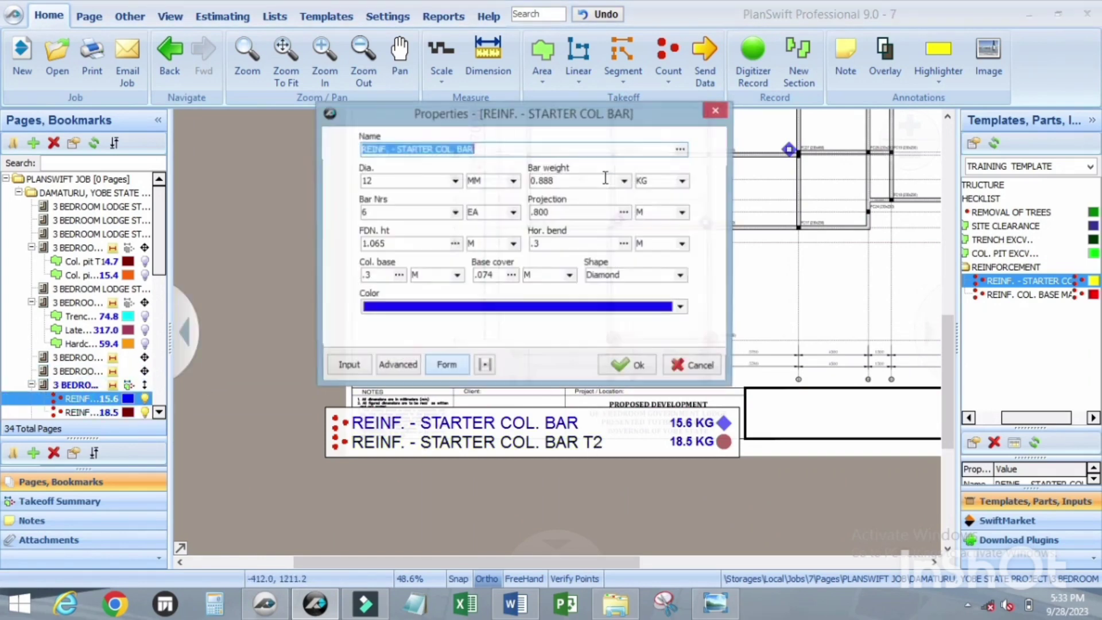
{"action": "left_click", "coordinate": [512, 152]}
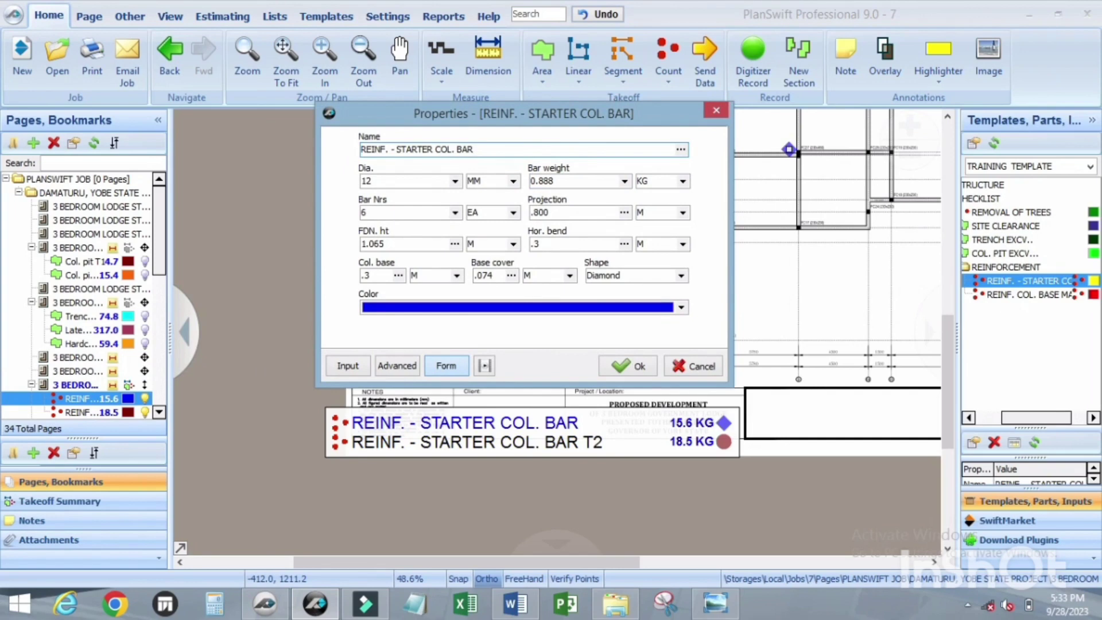
{"action": "left_click", "coordinate": [631, 366]}
Start another starter column bar takeoff named REINF. - STARTER COL. BAR T3 with bar weight 1.578 kg.
{"action": "scroll", "coordinate": [600, 421], "scroll_direction": "down", "scroll_amount": 1}
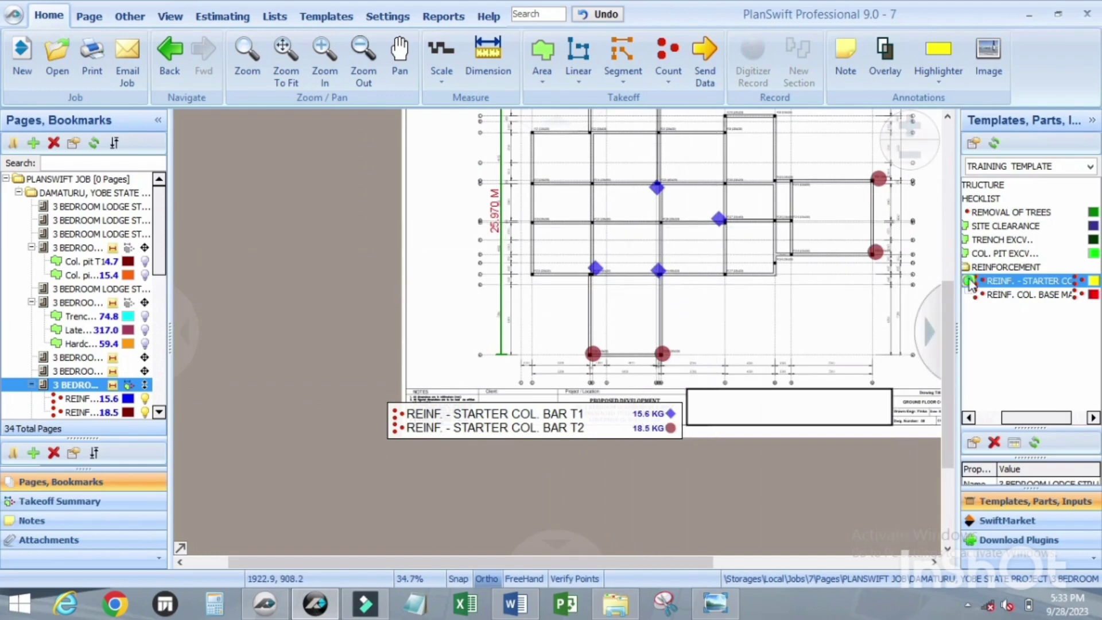
{"action": "double_click", "coordinate": [1001, 282]}
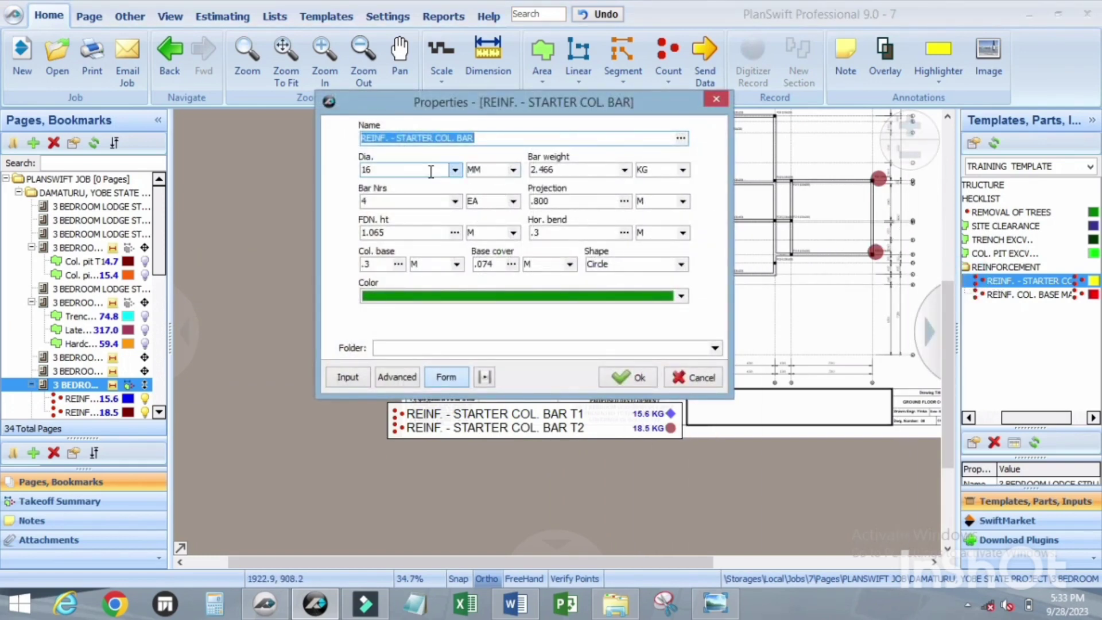
{"action": "left_click", "coordinate": [624, 170]}
{"action": "left_click", "coordinate": [582, 187]}
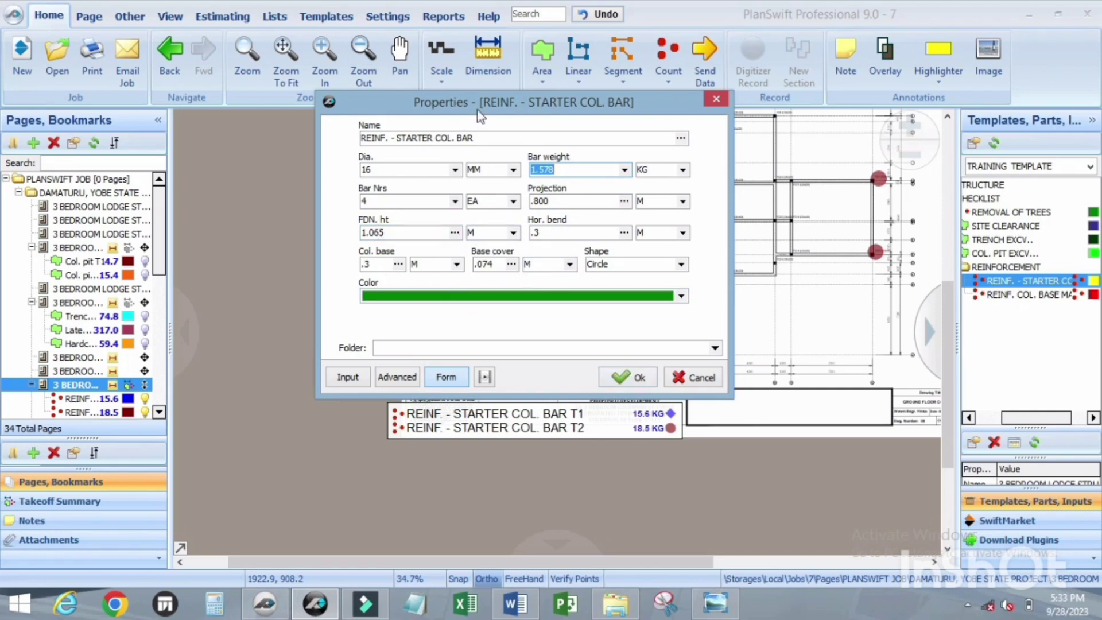
{"action": "left_click", "coordinate": [506, 137]}
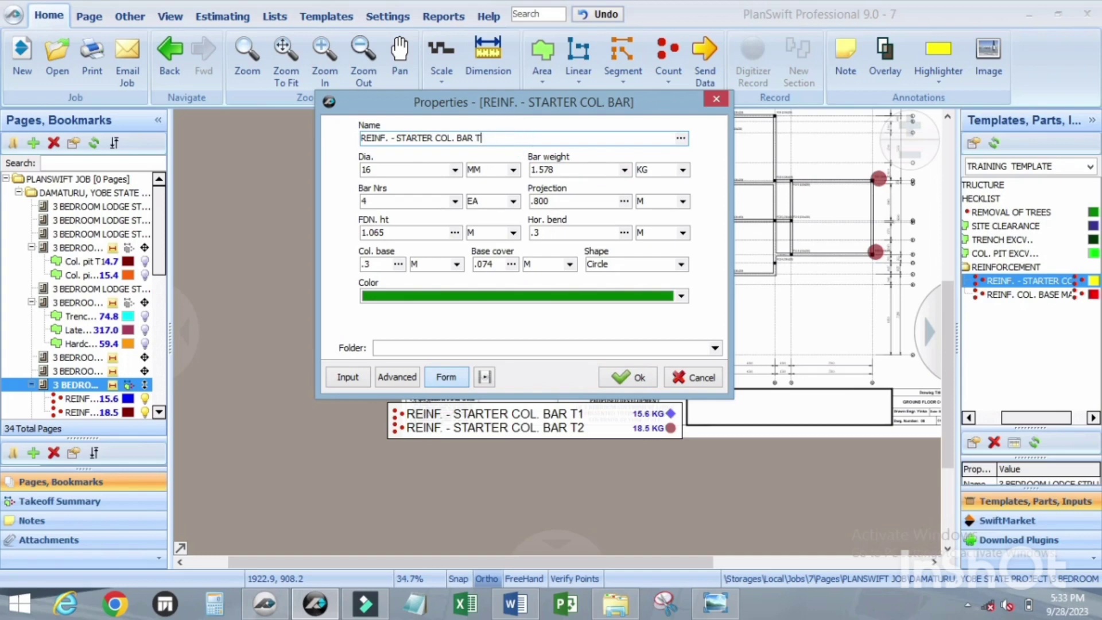
{"action": "left_click", "coordinate": [628, 377]}
Mark T3 starter bar points at the four 230x230 columns along the building's left outer wall.
{"action": "scroll", "coordinate": [652, 269], "scroll_direction": "up", "scroll_amount": 2}
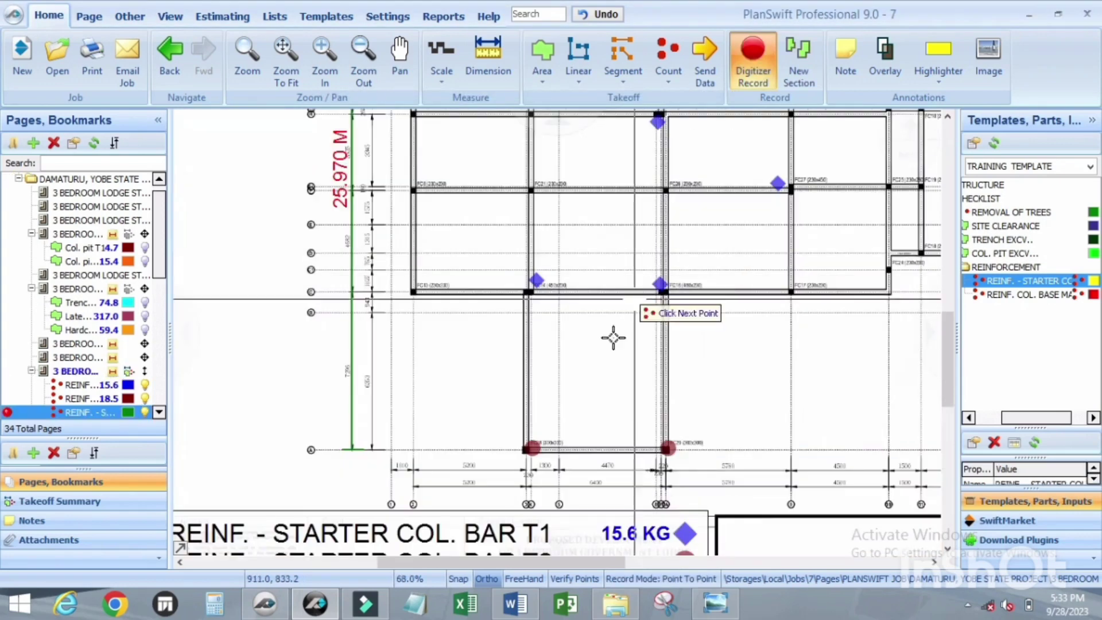
{"action": "scroll", "coordinate": [610, 334], "scroll_direction": "down", "scroll_amount": 2}
{"action": "scroll", "coordinate": [578, 255], "scroll_direction": "up", "scroll_amount": 2}
{"action": "left_click", "coordinate": [431, 154]}
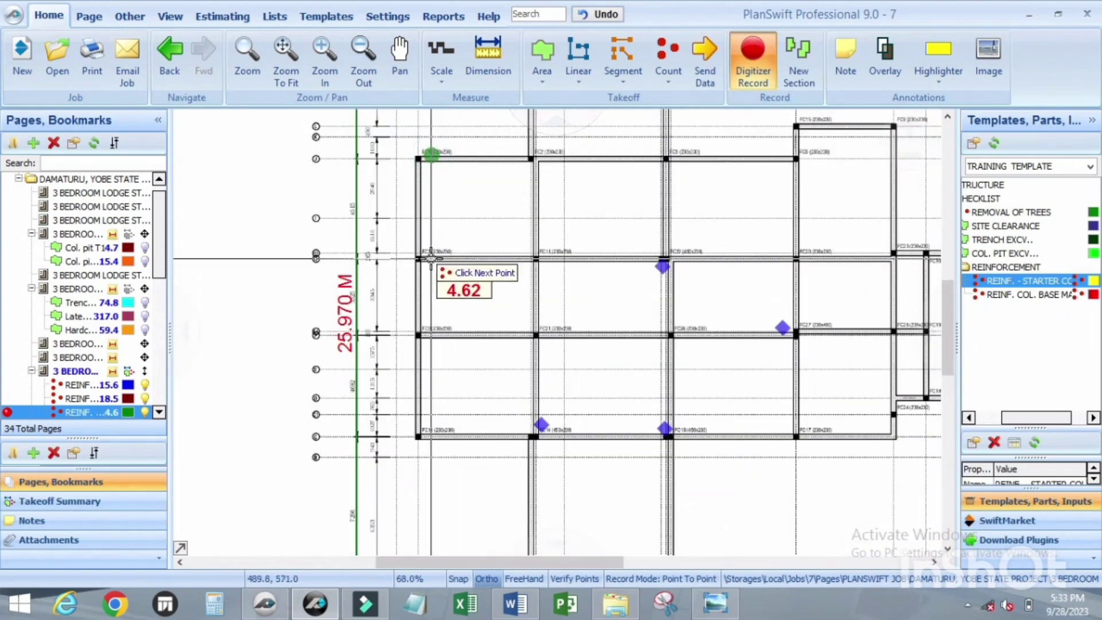
{"action": "left_click", "coordinate": [431, 259]}
{"action": "left_click", "coordinate": [429, 327]}
{"action": "left_click", "coordinate": [418, 427]}
Mark T3 starter bar points at the five 230x230 columns on the two middle column lines.
{"action": "left_click", "coordinate": [566, 332]}
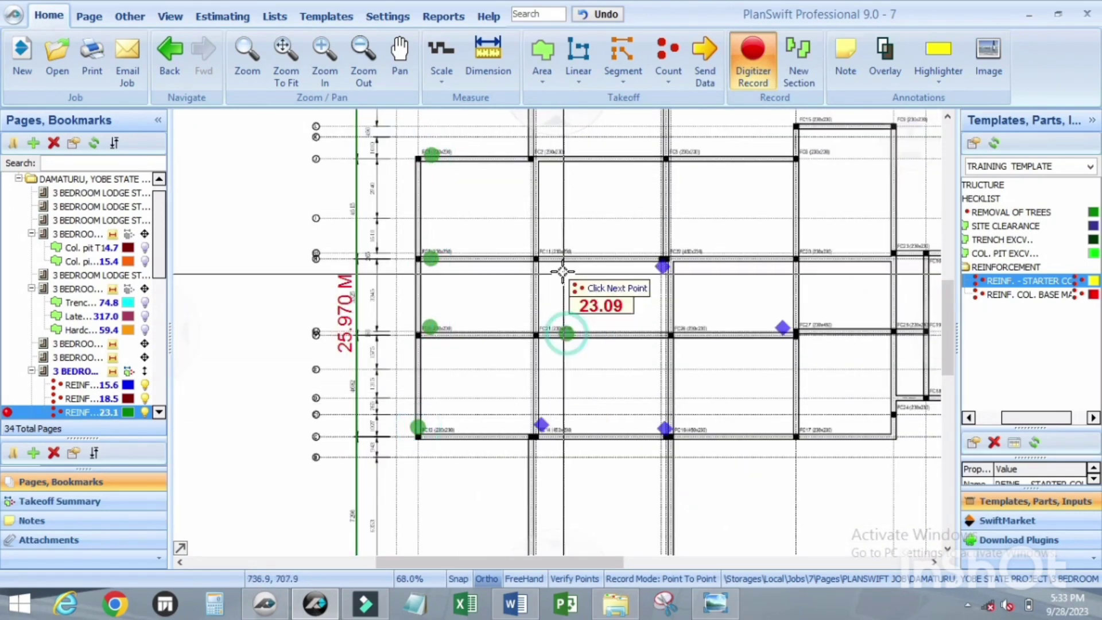
{"action": "left_click", "coordinate": [562, 247]}
{"action": "left_click", "coordinate": [540, 159]}
{"action": "left_click", "coordinate": [676, 153]}
{"action": "scroll", "coordinate": [548, 242], "scroll_direction": "down", "scroll_amount": 2}
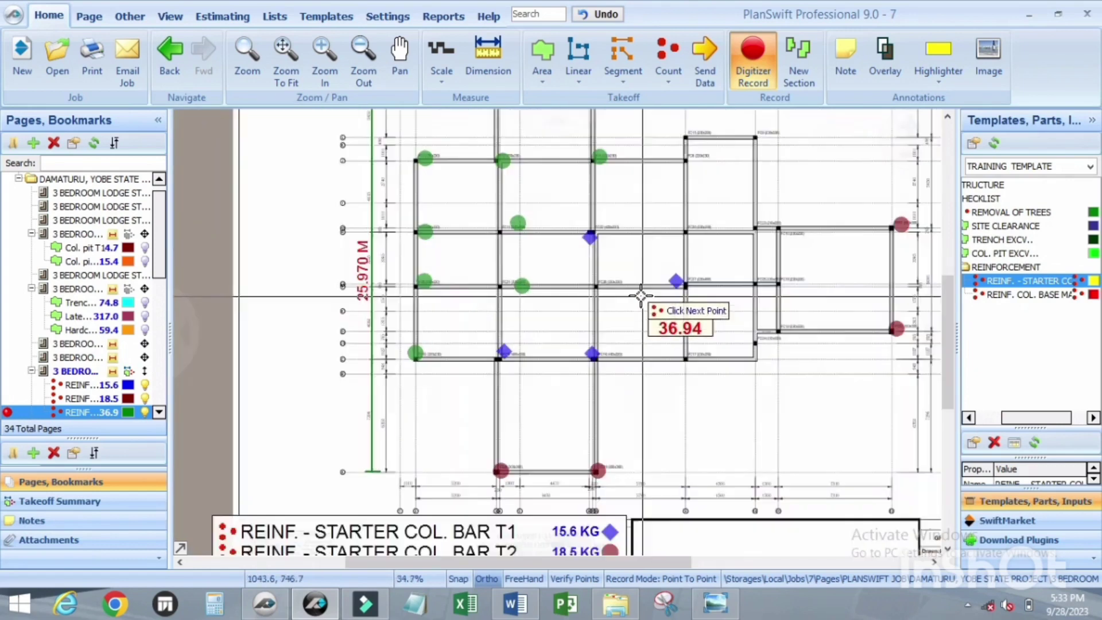
{"action": "left_click", "coordinate": [592, 287]}
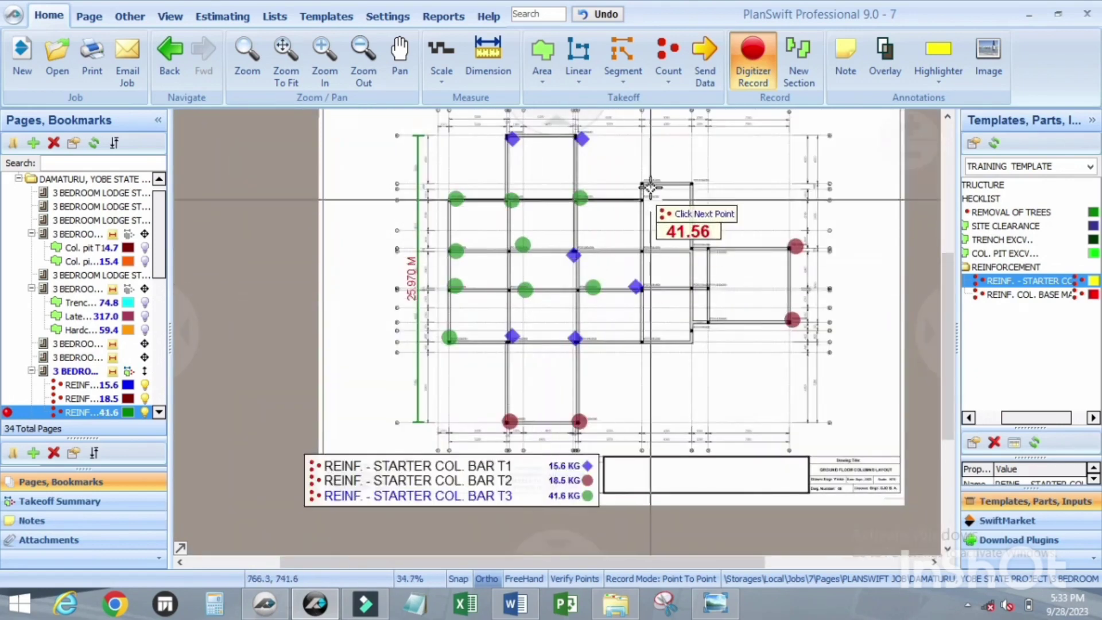
Mark T3 starter bar points at the three 230x230 columns of the upper right projecting room and at FC20, FC17 and FC24.
{"action": "left_click", "coordinate": [653, 176]}
{"action": "left_click", "coordinate": [648, 207]}
{"action": "left_click", "coordinate": [708, 185]}
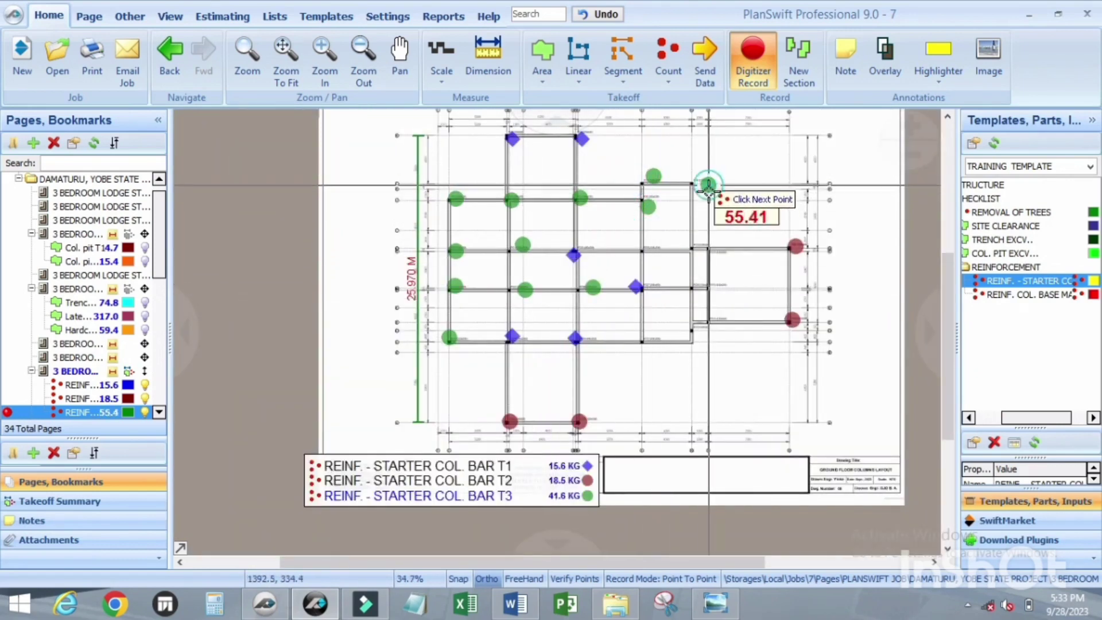
{"action": "left_click", "coordinate": [654, 246]}
{"action": "left_click", "coordinate": [646, 343]}
{"action": "left_click", "coordinate": [703, 339]}
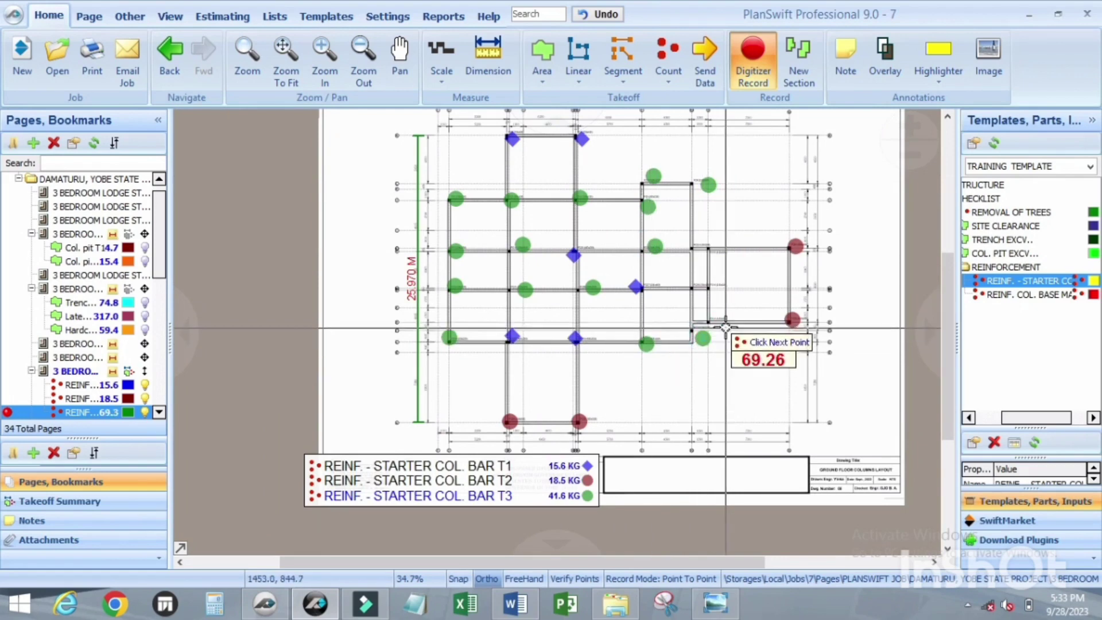
Mark T3 starter bar points at the 230x230 columns FC18, FC25, FC19, FC23 and FC10, and finish recording the takeoff.
{"action": "left_click", "coordinate": [726, 327]}
{"action": "scroll", "coordinate": [724, 302], "scroll_direction": "up", "scroll_amount": 2}
{"action": "left_click", "coordinate": [660, 294]}
{"action": "left_click", "coordinate": [714, 291]}
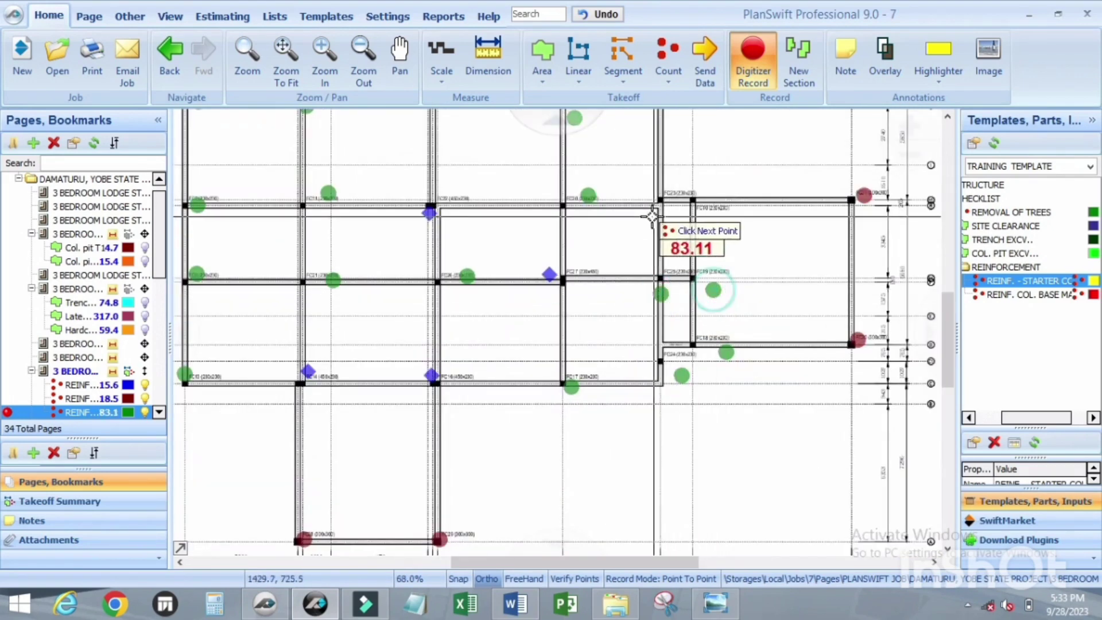
{"action": "left_click", "coordinate": [651, 216]}
{"action": "left_click", "coordinate": [709, 212]}
{"action": "scroll", "coordinate": [696, 305], "scroll_direction": "down", "scroll_amount": 2}
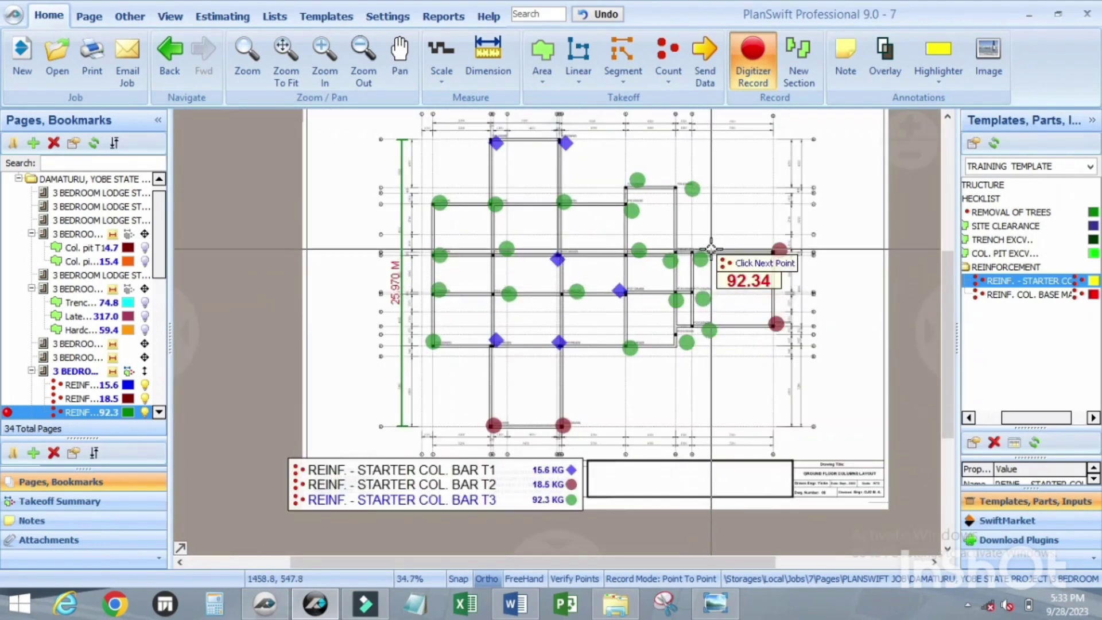
{"action": "scroll", "coordinate": [689, 235], "scroll_direction": "up", "scroll_amount": 1}
{"action": "key", "text": "Escape"}
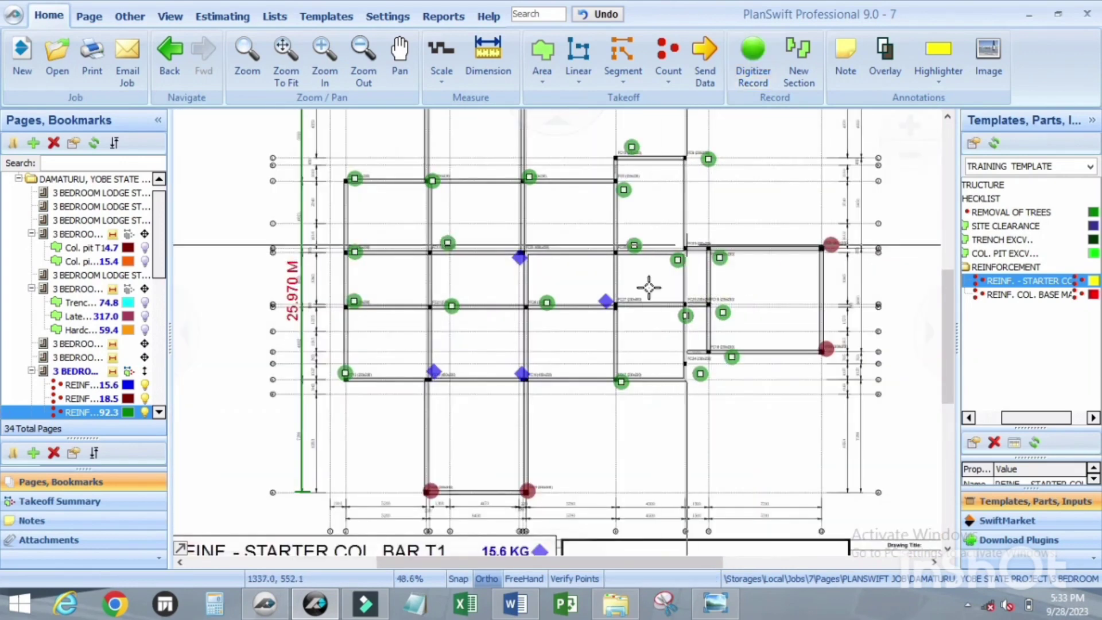
{"action": "scroll", "coordinate": [578, 330], "scroll_direction": "down", "scroll_amount": 1}
{"action": "scroll", "coordinate": [569, 405], "scroll_direction": "up", "scroll_amount": 2}
{"action": "scroll", "coordinate": [578, 376], "scroll_direction": "down", "scroll_amount": 2}
{"action": "scroll", "coordinate": [588, 443], "scroll_direction": "up", "scroll_amount": 2}
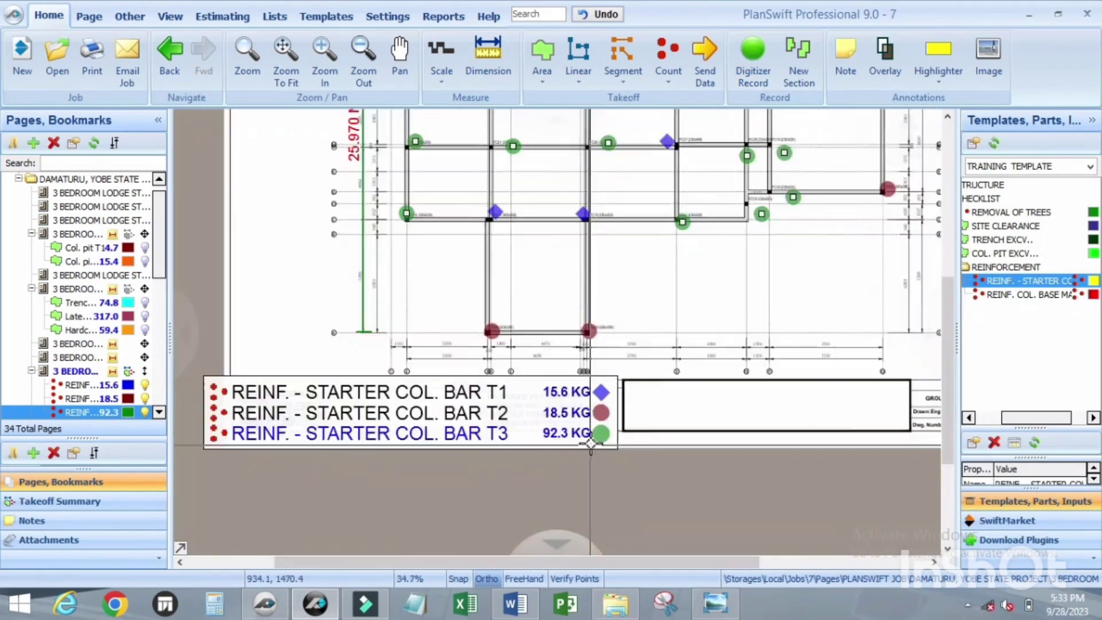
Widen the takeoff legend to the right at the bottom of the ground floor columns layout.
{"action": "left_click", "coordinate": [623, 400]}
{"action": "left_click_drag", "start_coordinate": [630, 400], "coordinate": [727, 403]}
{"action": "scroll", "coordinate": [731, 402], "scroll_direction": "down", "scroll_amount": 2}
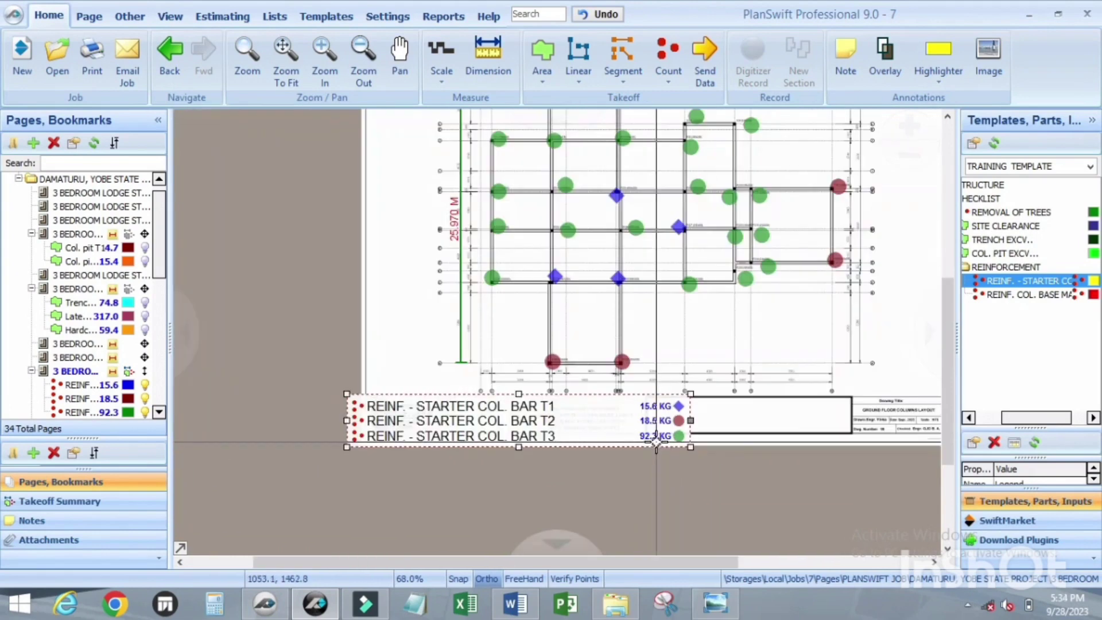
{"action": "left_click", "coordinate": [747, 372]}
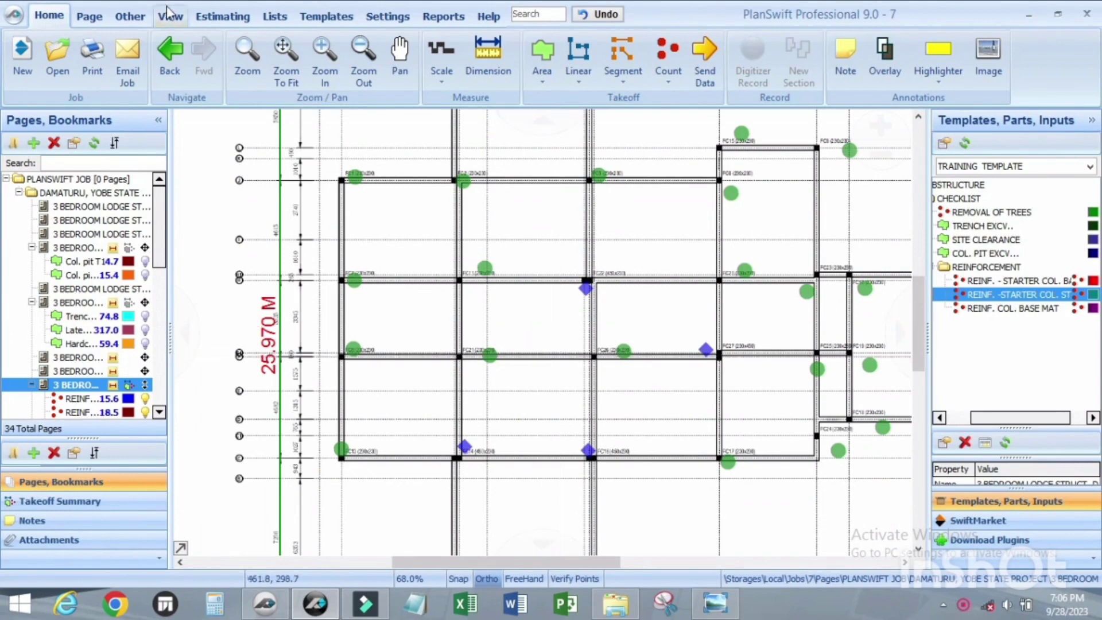
Open the advanced properties of the REINF. - STARTER COL. BAR item in the TRAINING TEMPLATE.
{"action": "left_click", "coordinate": [321, 16]}
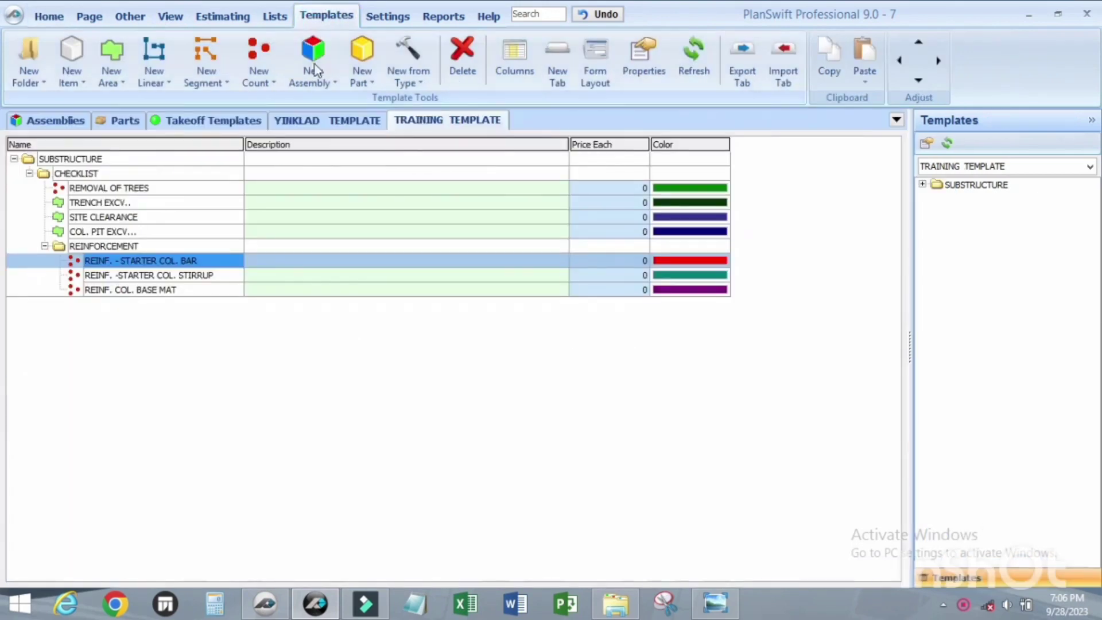
{"action": "left_click", "coordinate": [132, 263]}
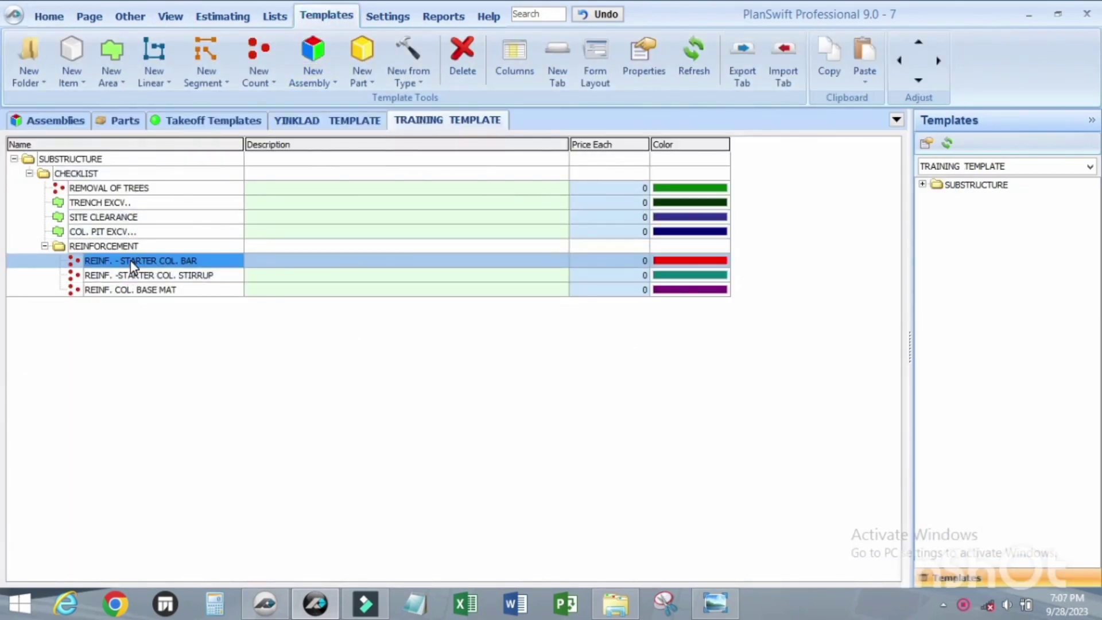
{"action": "double_click", "coordinate": [135, 264]}
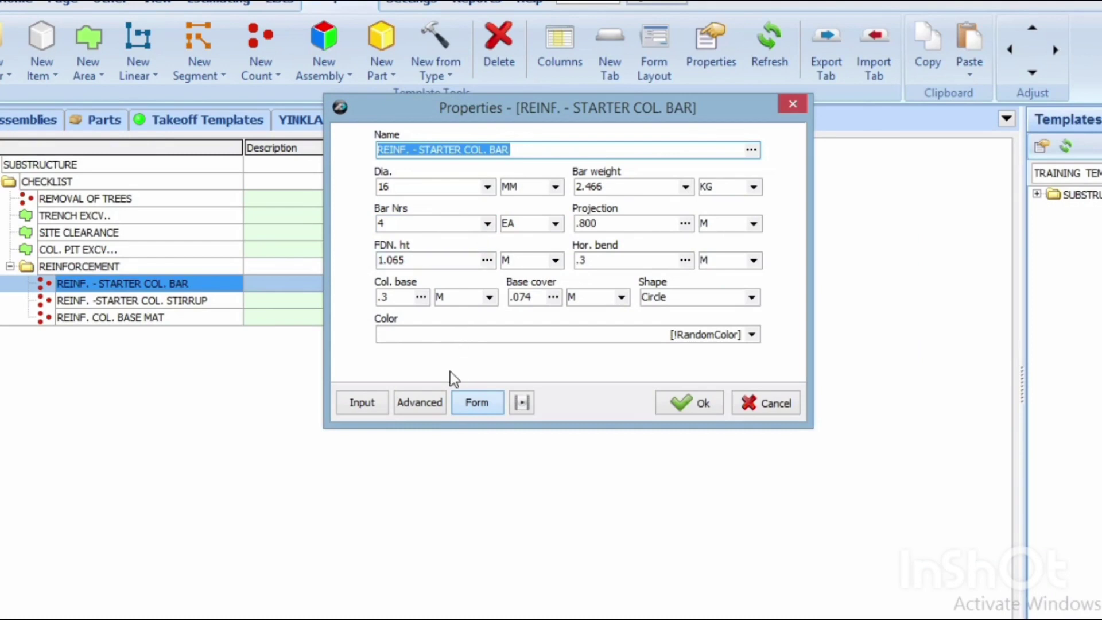
{"action": "left_click", "coordinate": [419, 401]}
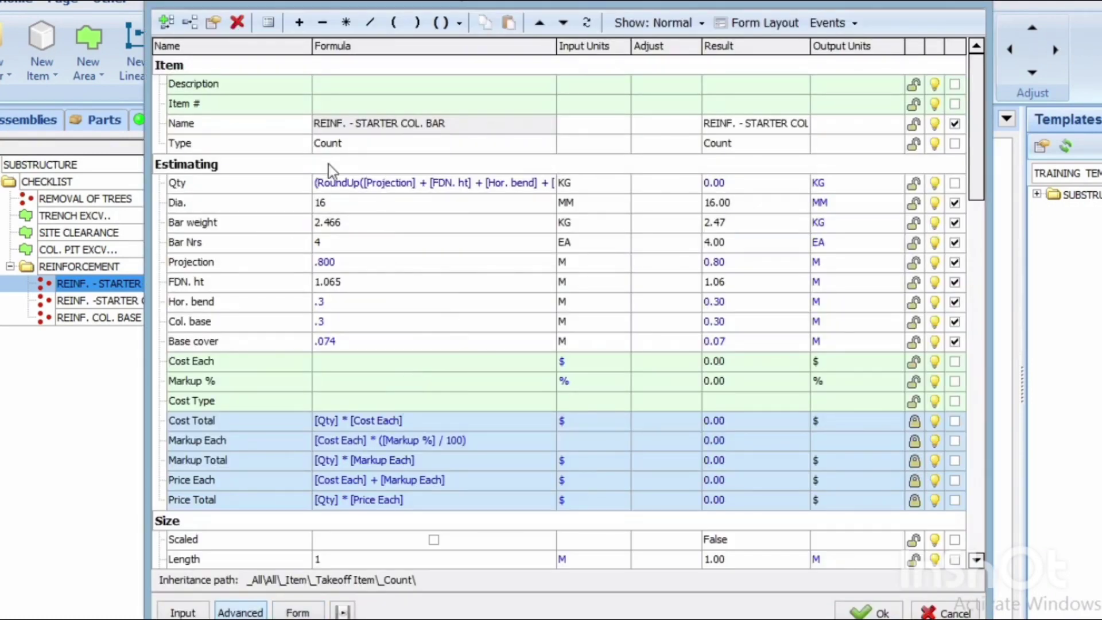
Insert "* [Bar Nrs]" before [Point Count] in the template starter bar's Qty formula and save the item's properties.
{"action": "left_click", "coordinate": [545, 184]}
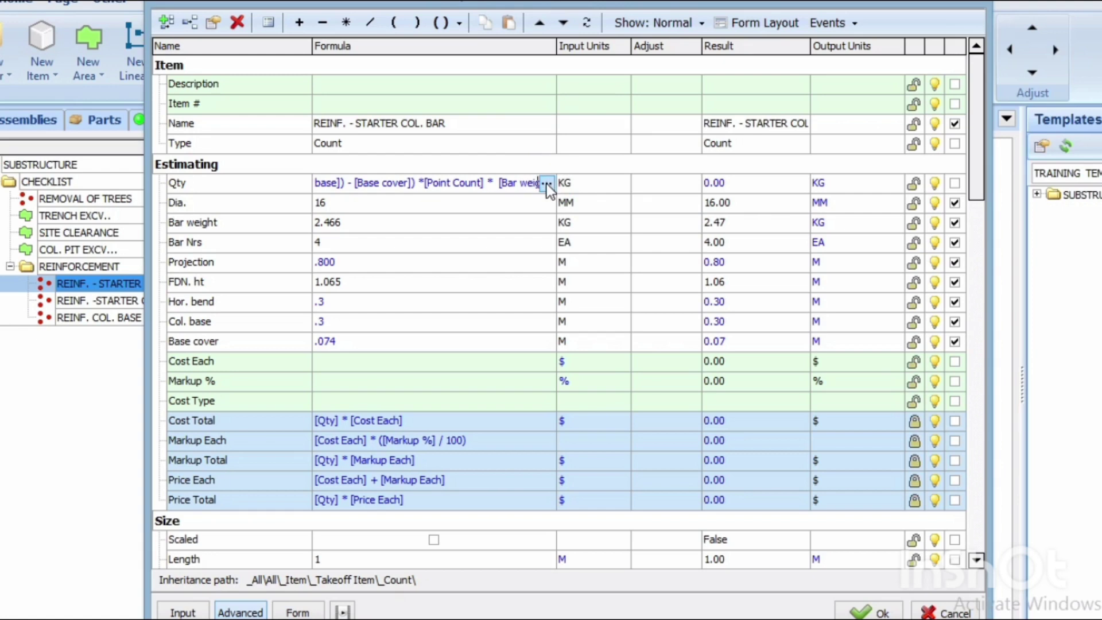
{"action": "left_click", "coordinate": [547, 183]}
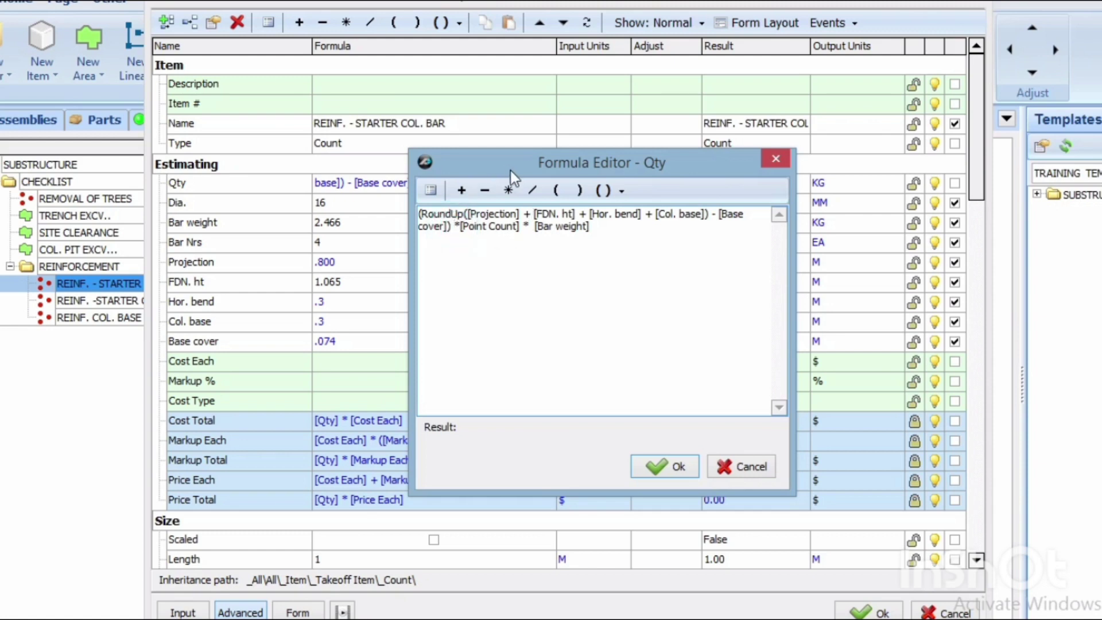
{"action": "left_click", "coordinate": [508, 190]}
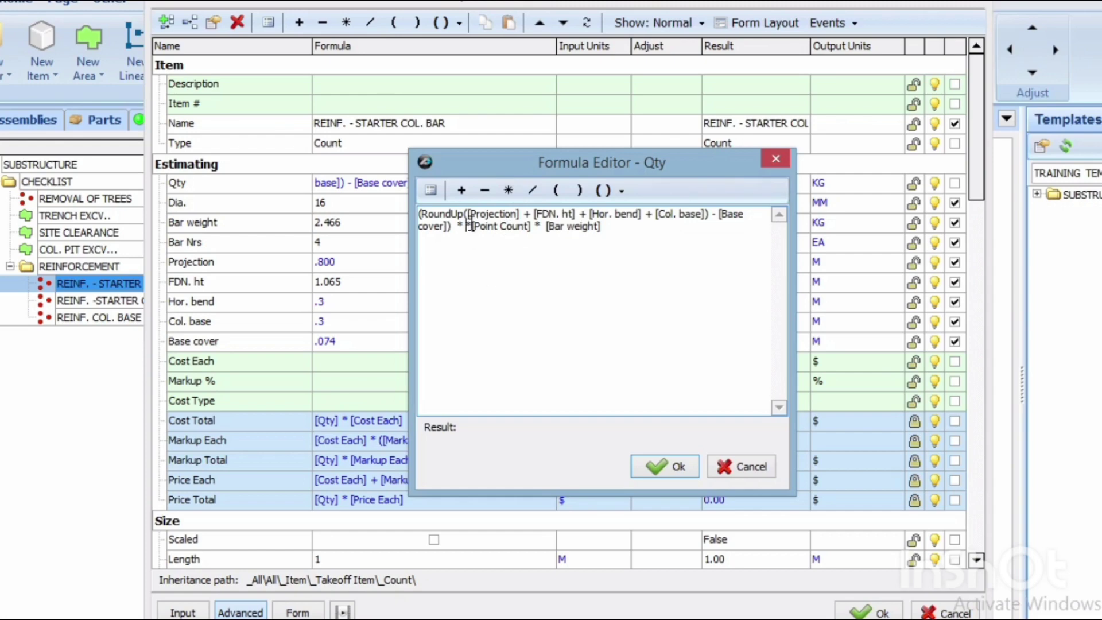
{"action": "left_click", "coordinate": [431, 190]}
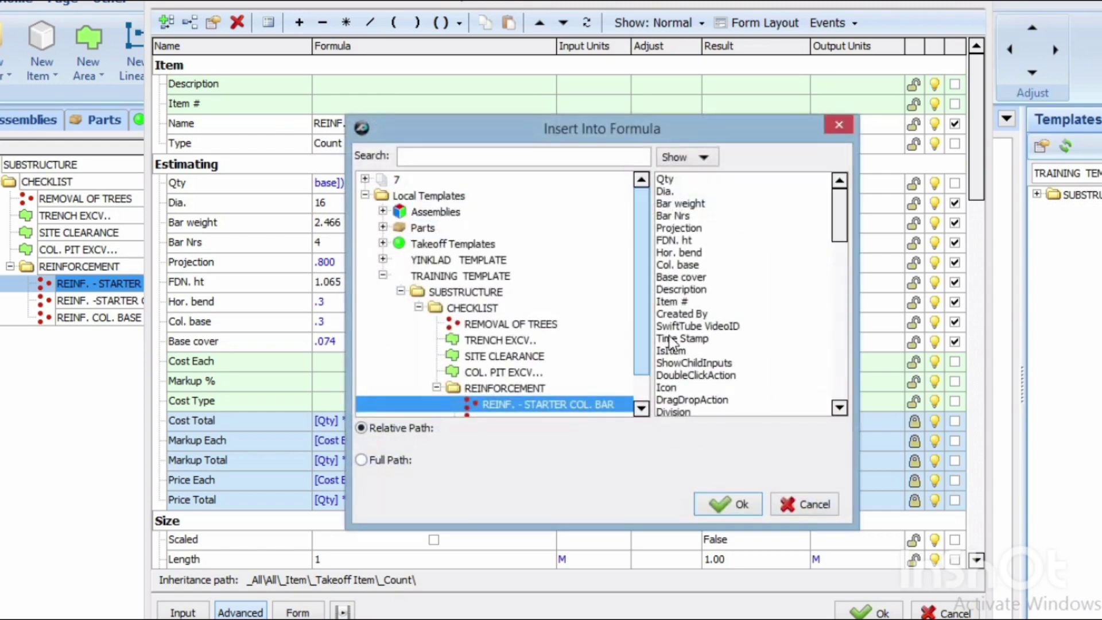
{"action": "left_click", "coordinate": [688, 217]}
{"action": "left_click", "coordinate": [726, 504]}
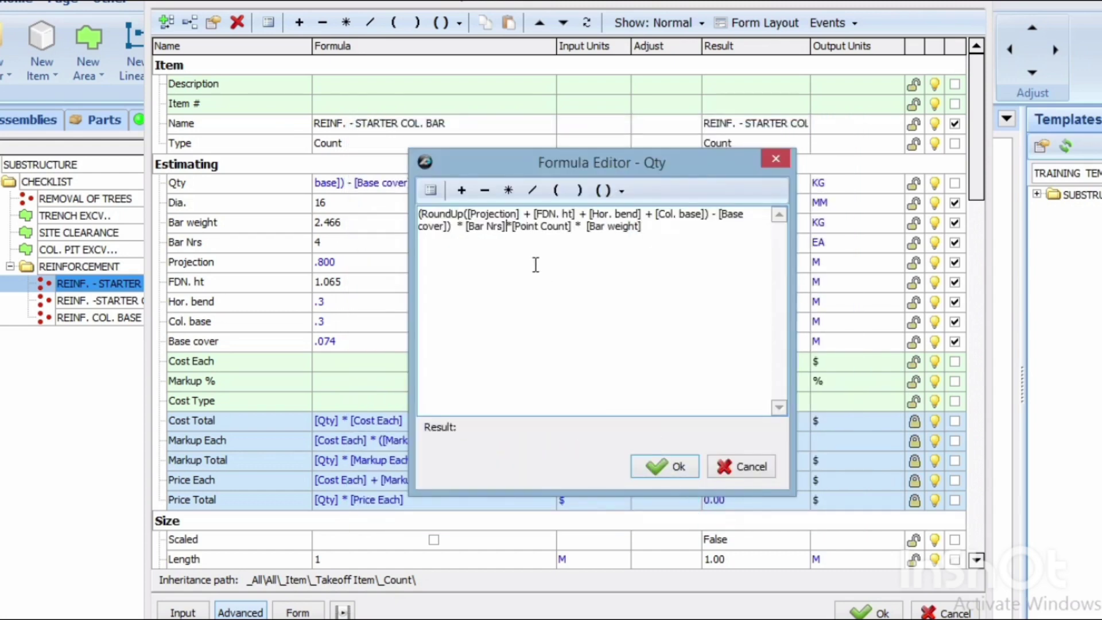
{"action": "left_click", "coordinate": [579, 282]}
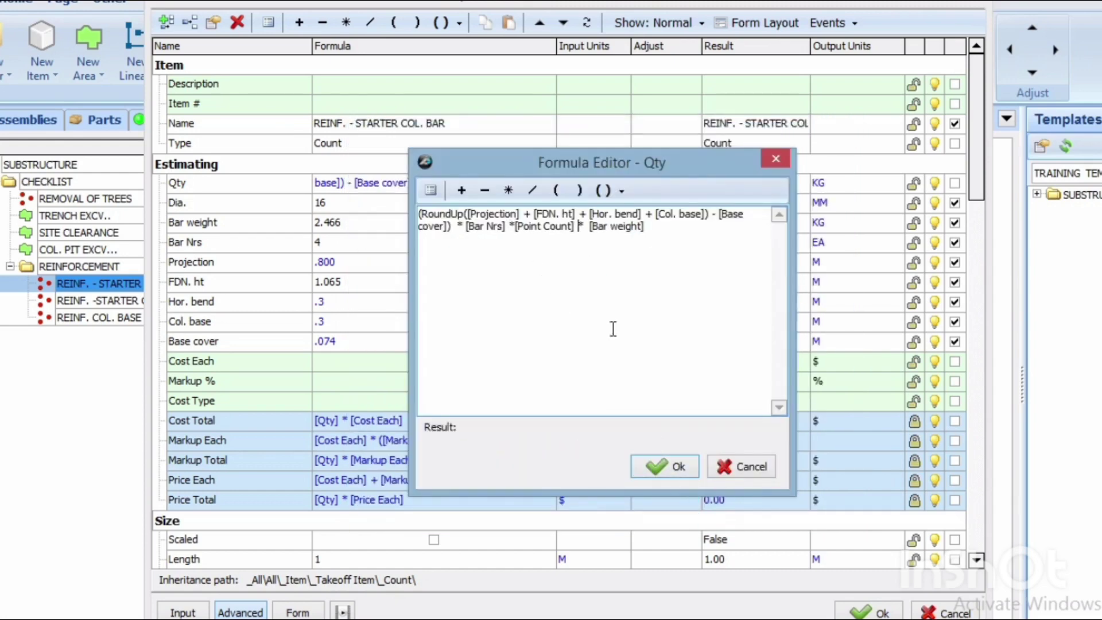
{"action": "left_click", "coordinate": [667, 464]}
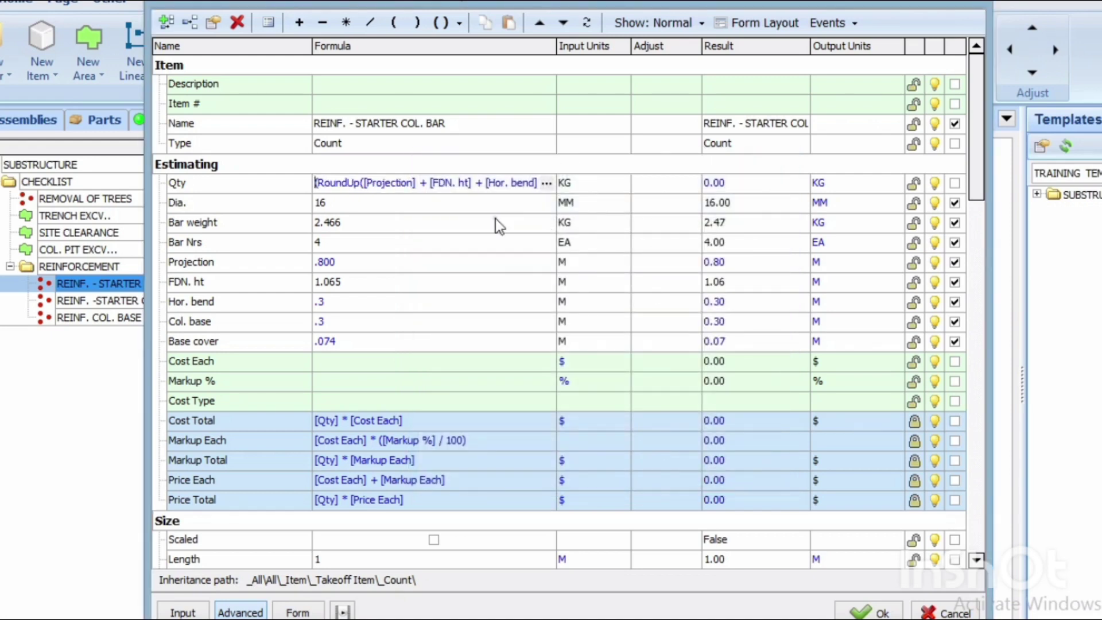
{"action": "left_click", "coordinate": [496, 221]}
{"action": "left_click", "coordinate": [869, 611]}
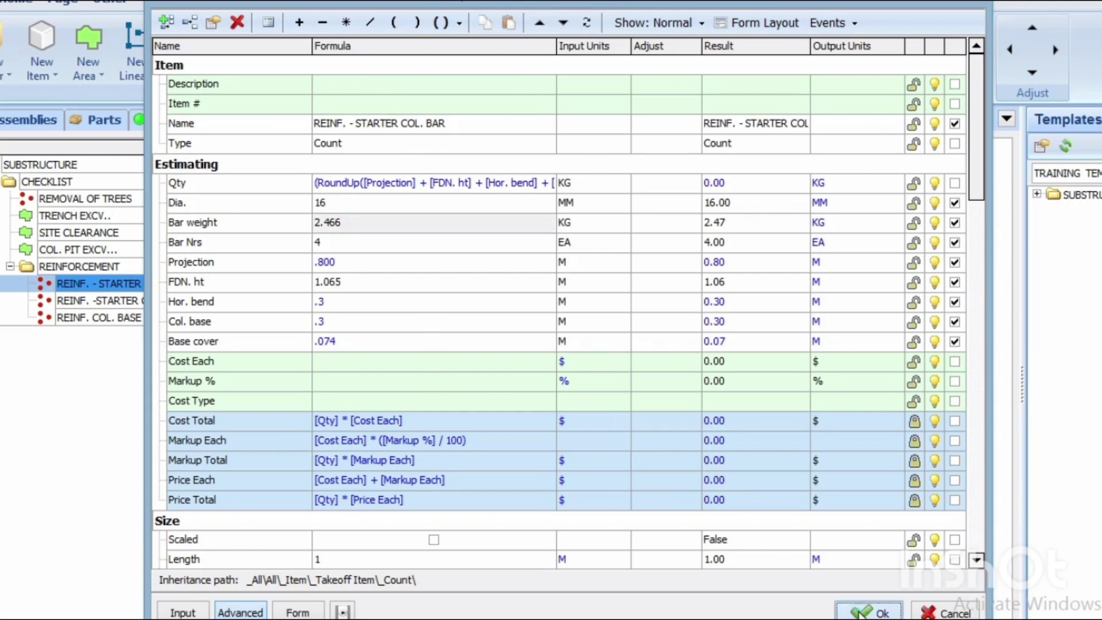
Return to the ground floor columns layout and examine the T1, T2 and T3 starter bar quantities in the legend.
{"action": "left_click", "coordinate": [29, 3]}
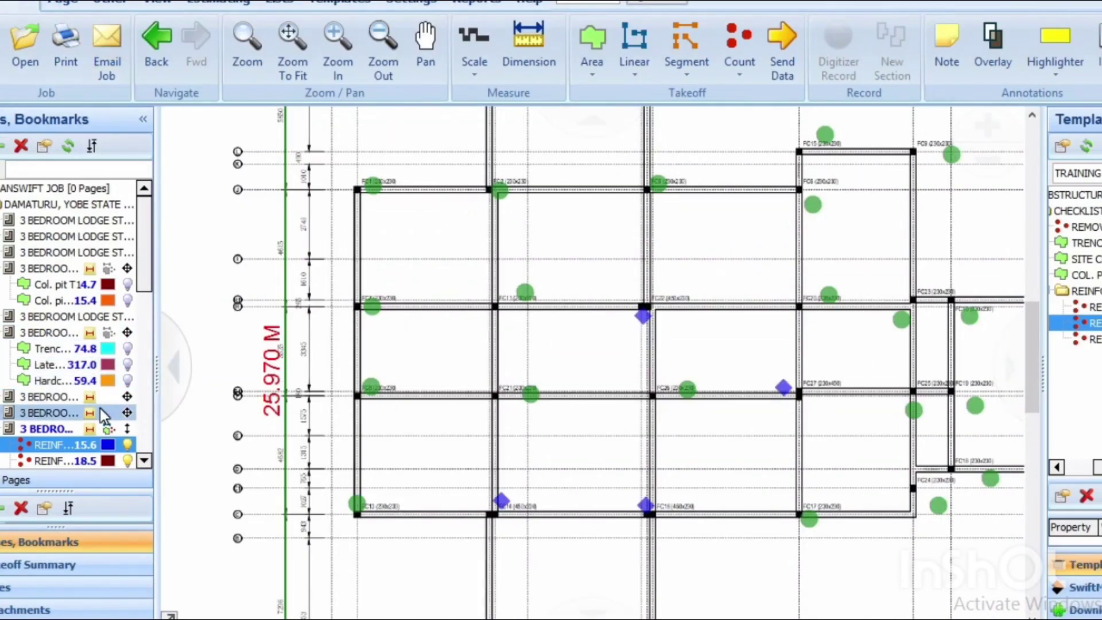
{"action": "scroll", "coordinate": [106, 419], "scroll_direction": "down", "scroll_amount": 1}
{"action": "scroll", "coordinate": [517, 480], "scroll_direction": "down", "scroll_amount": 3}
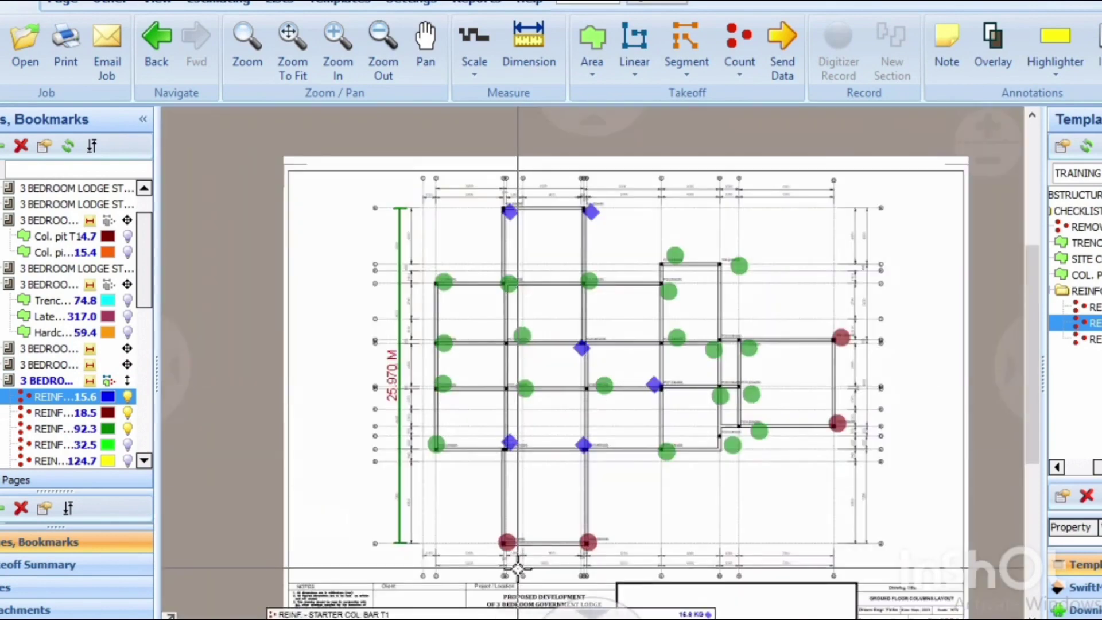
{"action": "scroll", "coordinate": [508, 582], "scroll_direction": "up", "scroll_amount": 3}
{"action": "scroll", "coordinate": [513, 339], "scroll_direction": "down", "scroll_amount": 3}
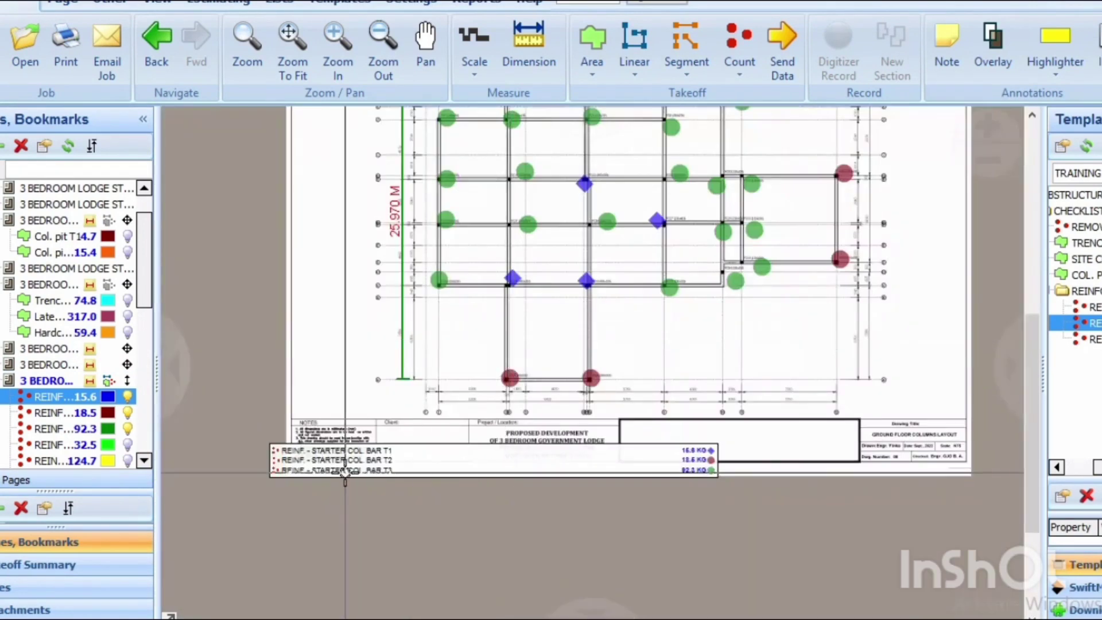
{"action": "scroll", "coordinate": [348, 469], "scroll_direction": "up", "scroll_amount": 3}
{"action": "scroll", "coordinate": [453, 473], "scroll_direction": "down", "scroll_amount": 2}
{"action": "scroll", "coordinate": [910, 462], "scroll_direction": "up", "scroll_amount": 3}
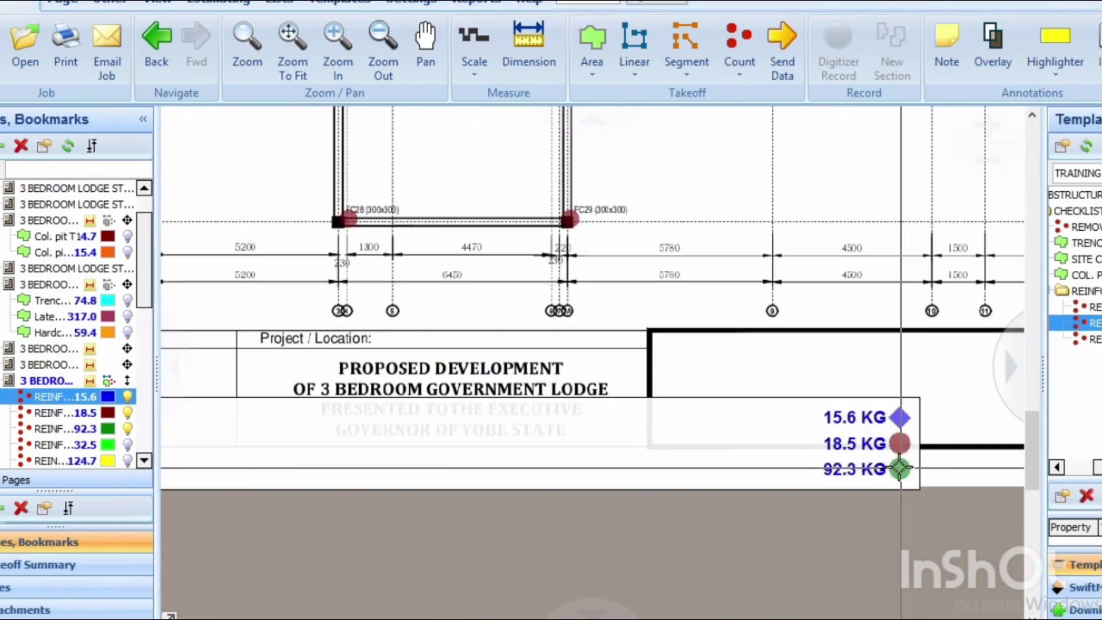
Insert "* [Bar Nrs]" before [Point Count] in the Qty formula of REINF. - STARTER COL. BAR T1 and save its properties.
{"action": "double_click", "coordinate": [69, 396]}
{"action": "left_click", "coordinate": [425, 403]}
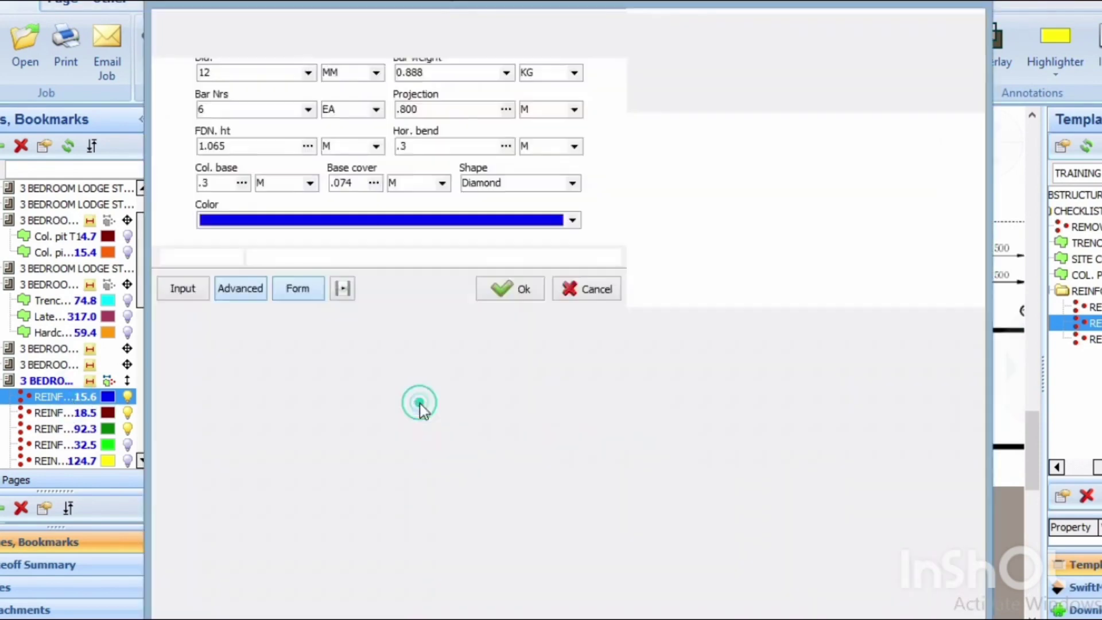
{"action": "left_click", "coordinate": [549, 183]}
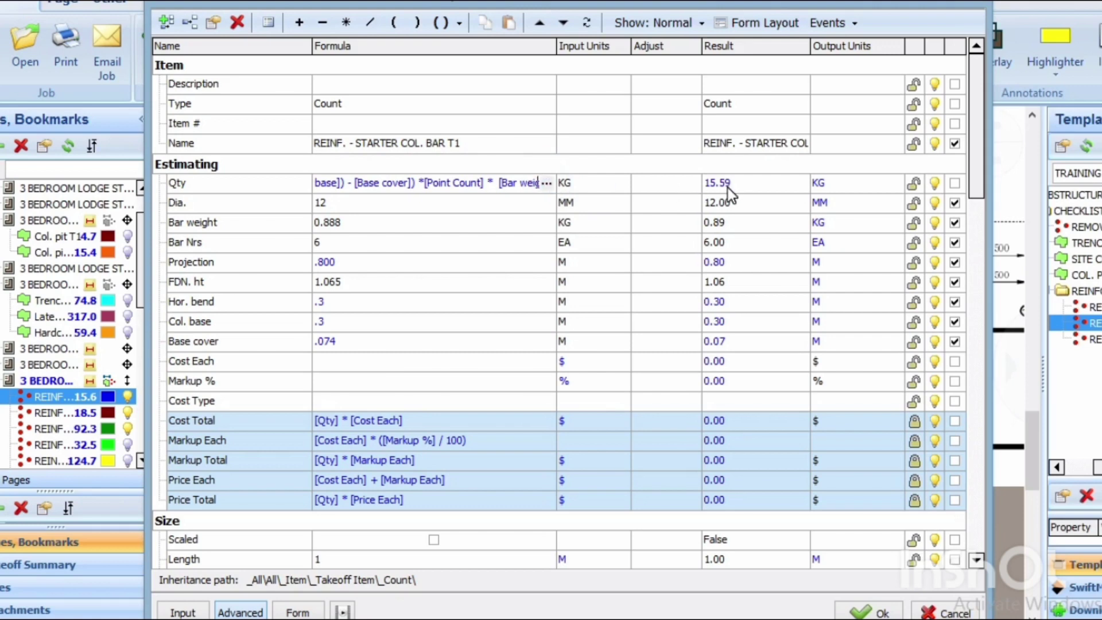
{"action": "left_click", "coordinate": [546, 183]}
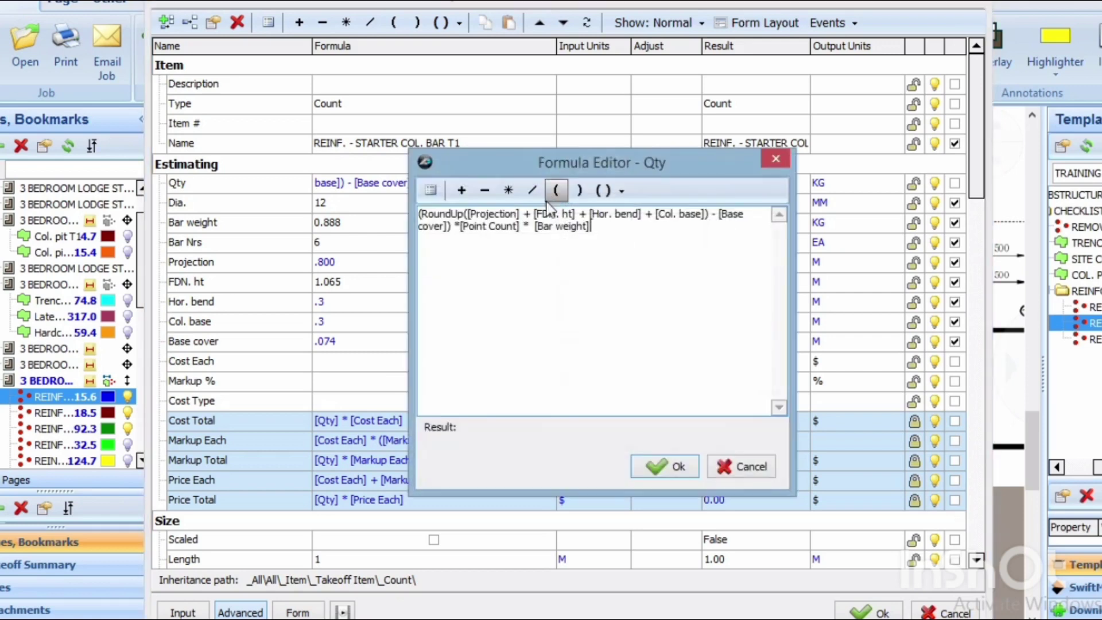
{"action": "left_click", "coordinate": [452, 224]}
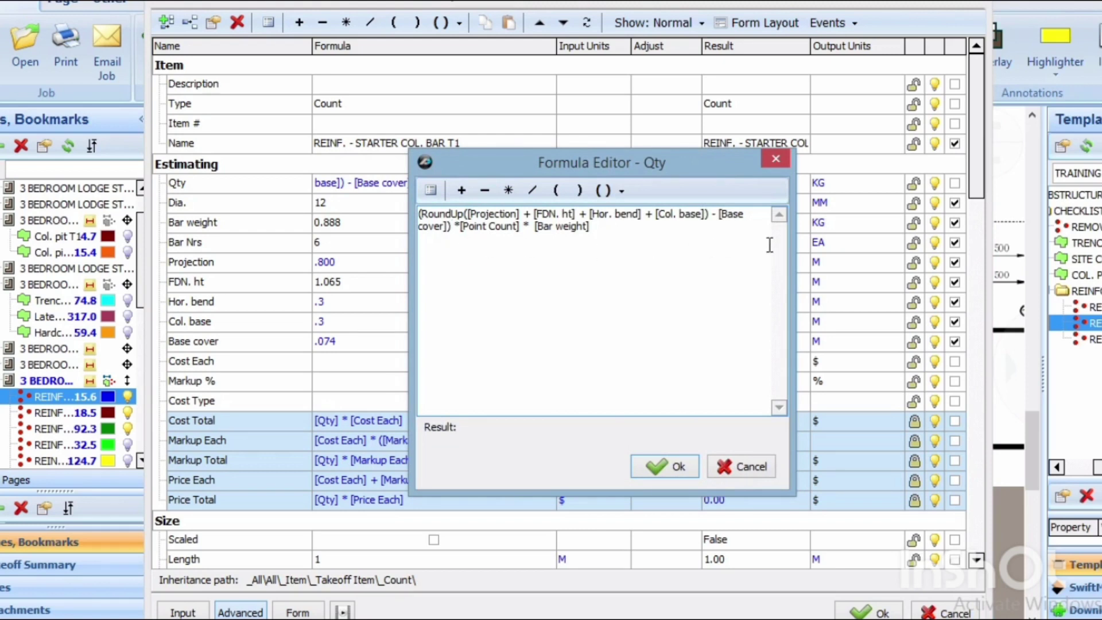
{"action": "left_click", "coordinate": [510, 194]}
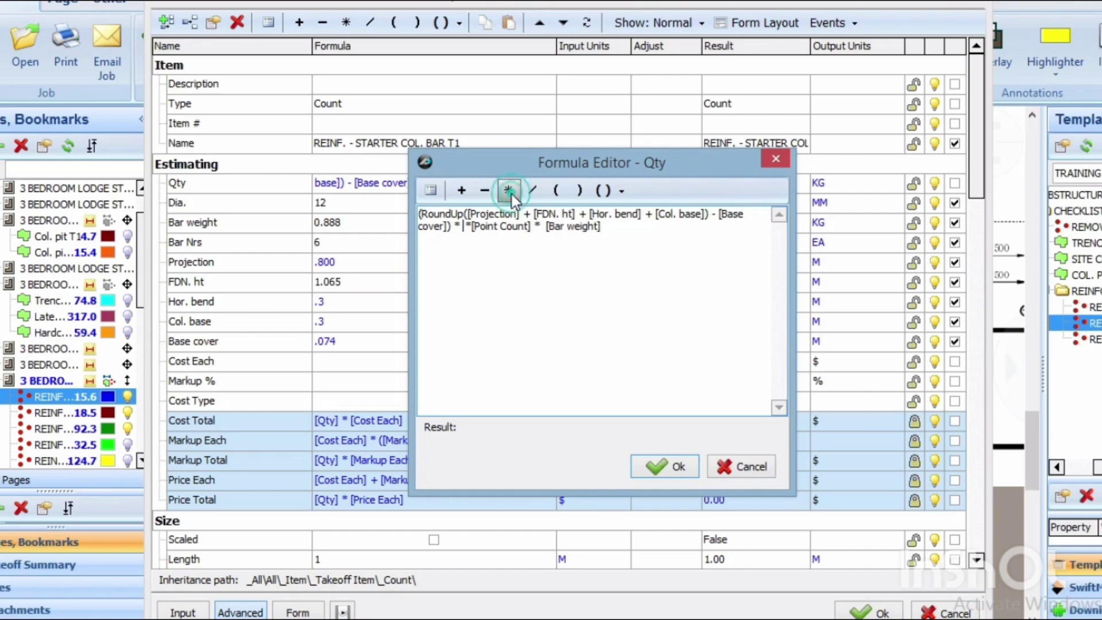
{"action": "left_click", "coordinate": [426, 194]}
{"action": "left_click", "coordinate": [674, 215]}
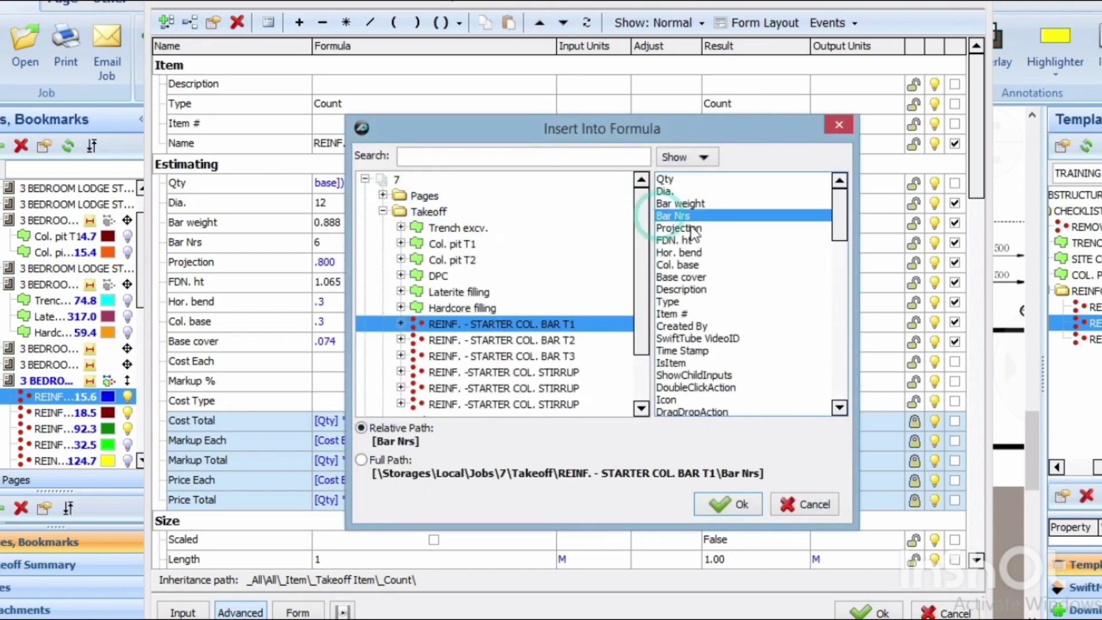
{"action": "left_click", "coordinate": [729, 505]}
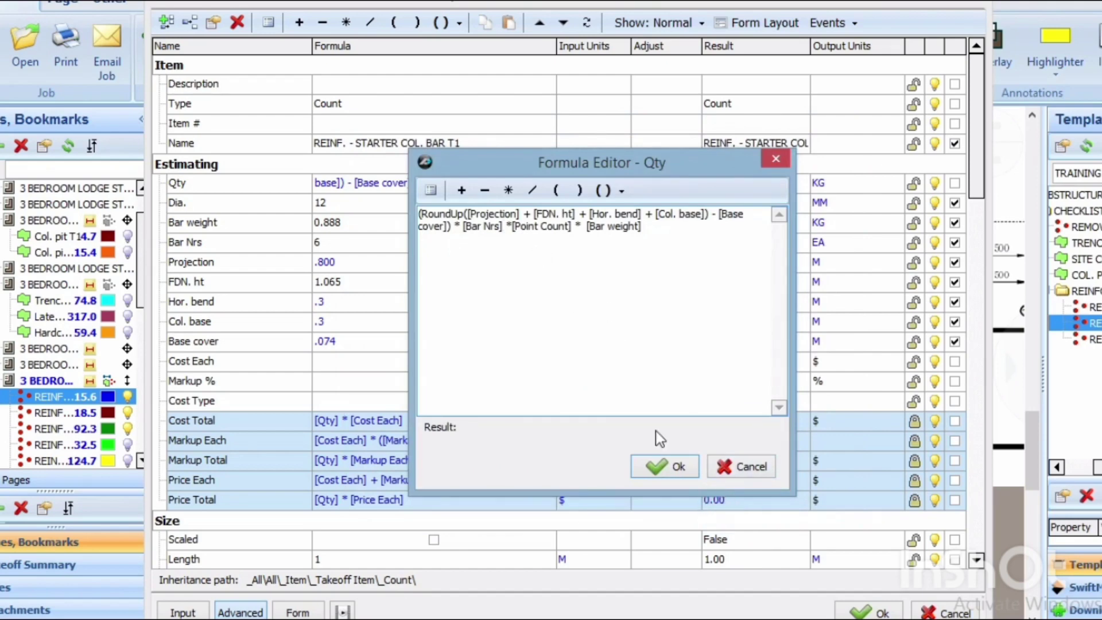
{"action": "left_click", "coordinate": [661, 466]}
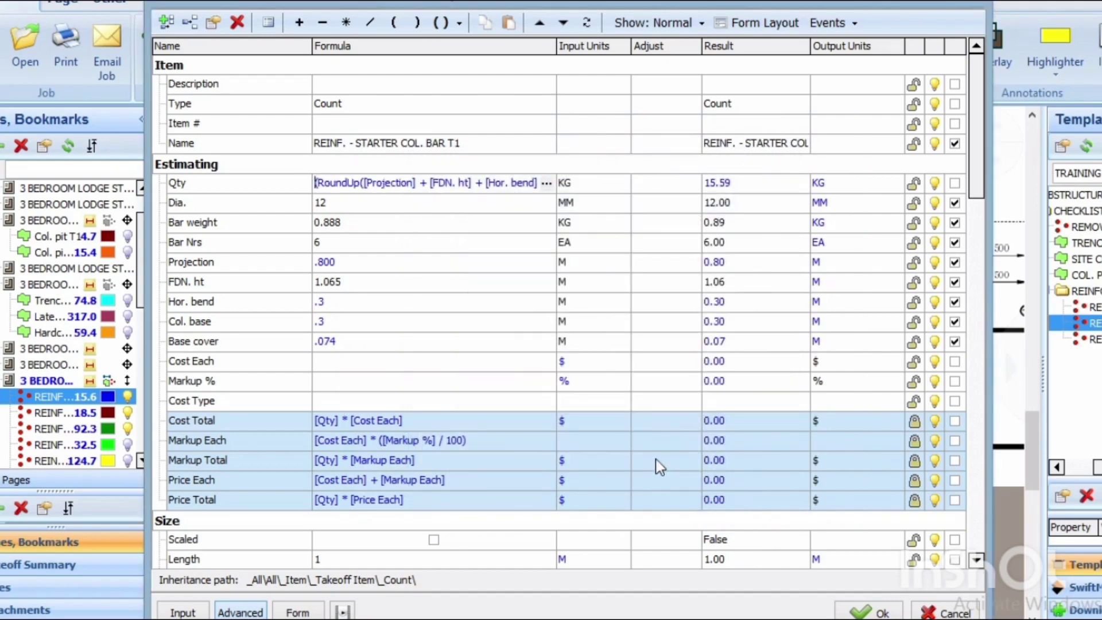
{"action": "left_click", "coordinate": [467, 226]}
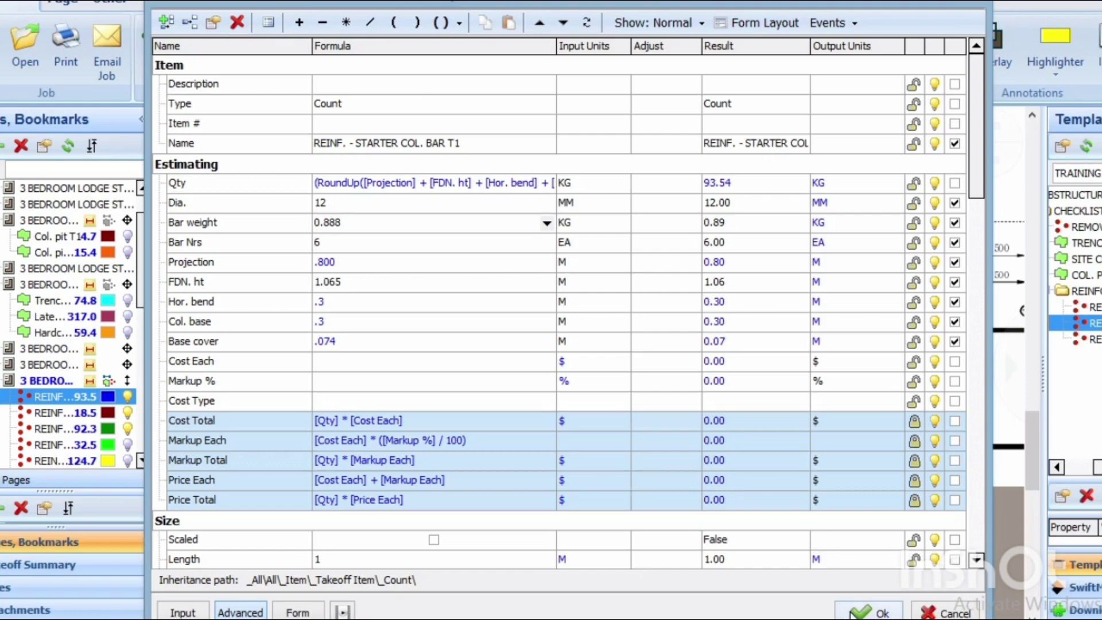
{"action": "left_click", "coordinate": [862, 613]}
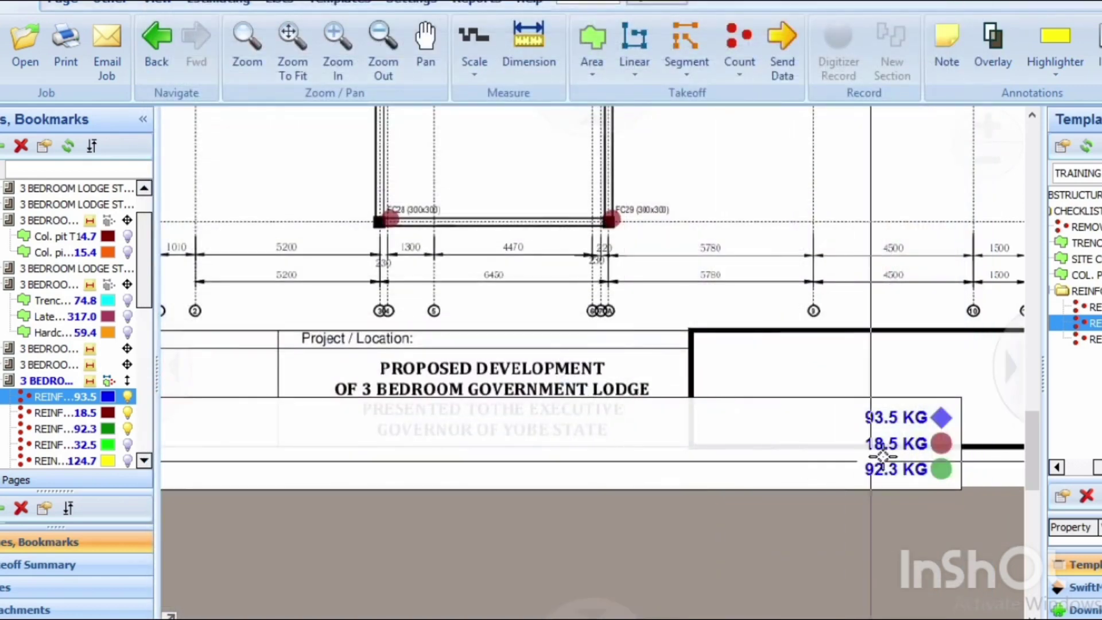
Insert "* [Bar Nrs]" before [Point Count] in the Qty formula of REINF. - STARTER COL. BAR T2 and save its properties.
{"action": "double_click", "coordinate": [80, 411]}
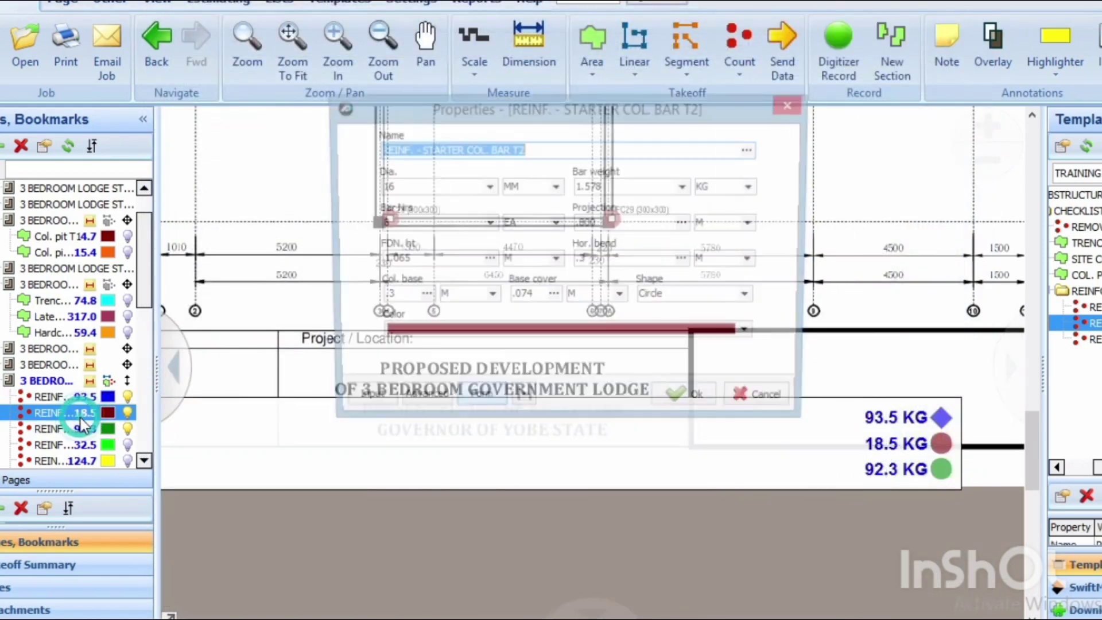
{"action": "left_click", "coordinate": [420, 402]}
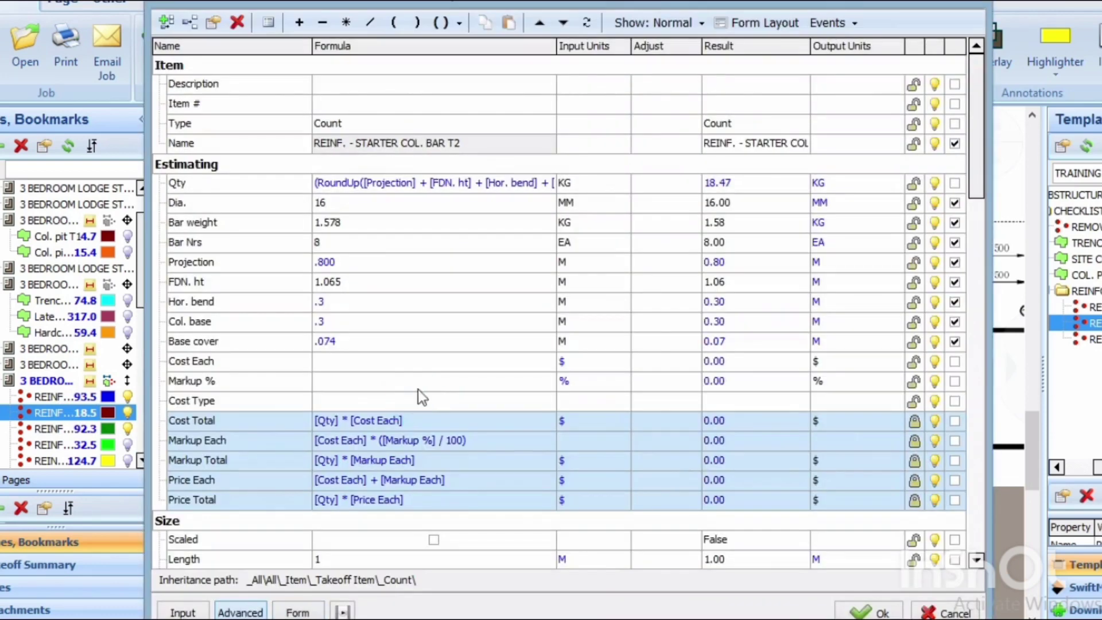
{"action": "left_click", "coordinate": [551, 184]}
{"action": "left_click", "coordinate": [550, 183]}
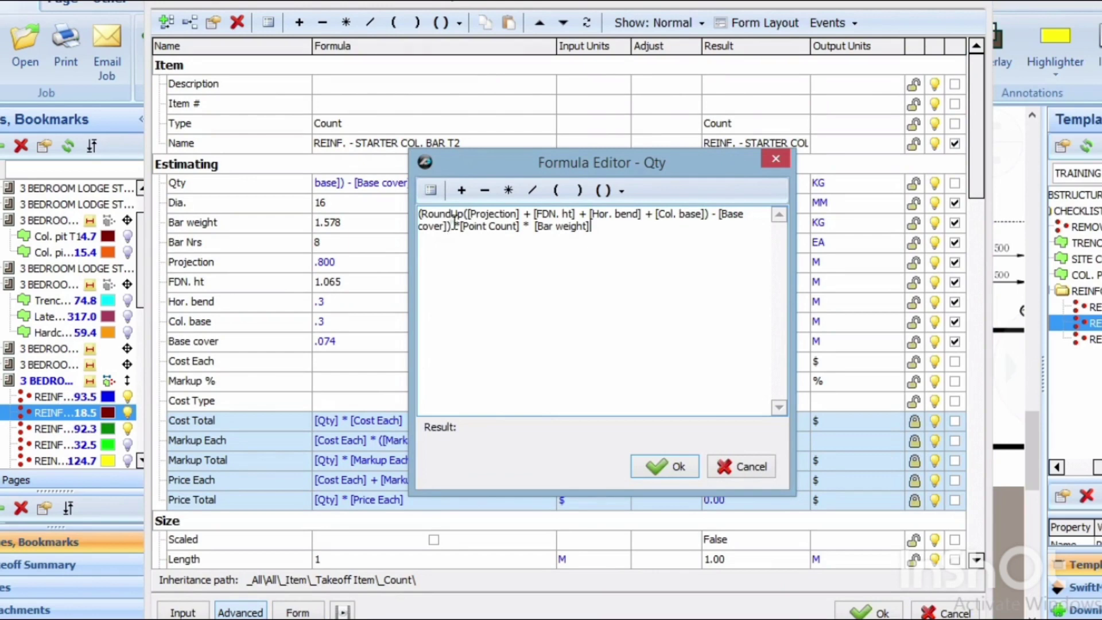
{"action": "left_click", "coordinate": [455, 220]}
{"action": "left_click", "coordinate": [508, 190]}
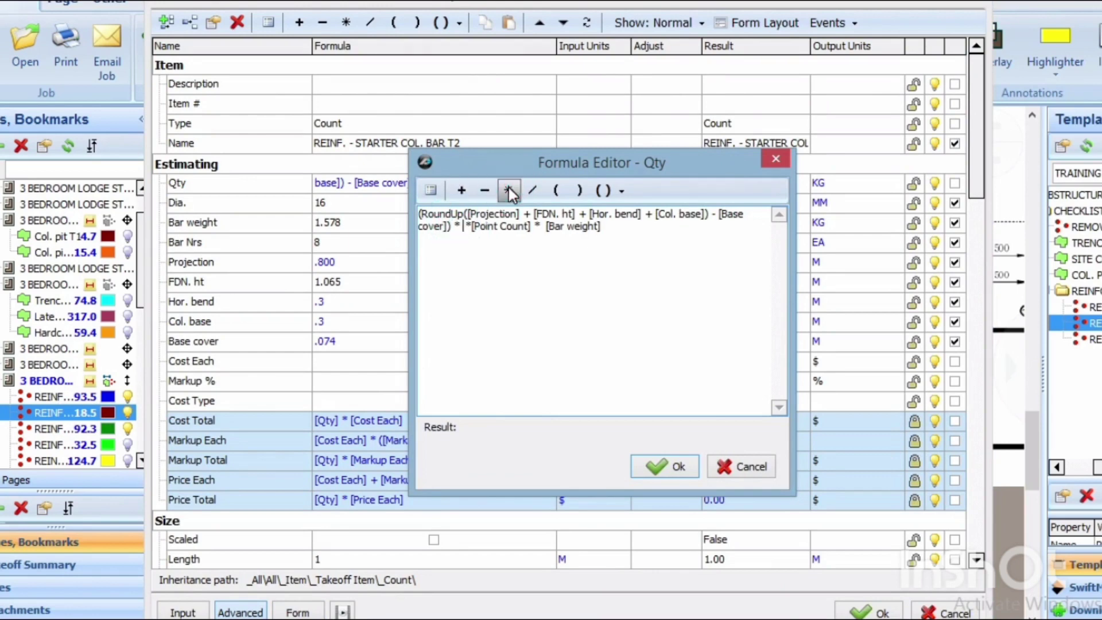
{"action": "left_click", "coordinate": [431, 190]}
{"action": "left_click", "coordinate": [691, 223]}
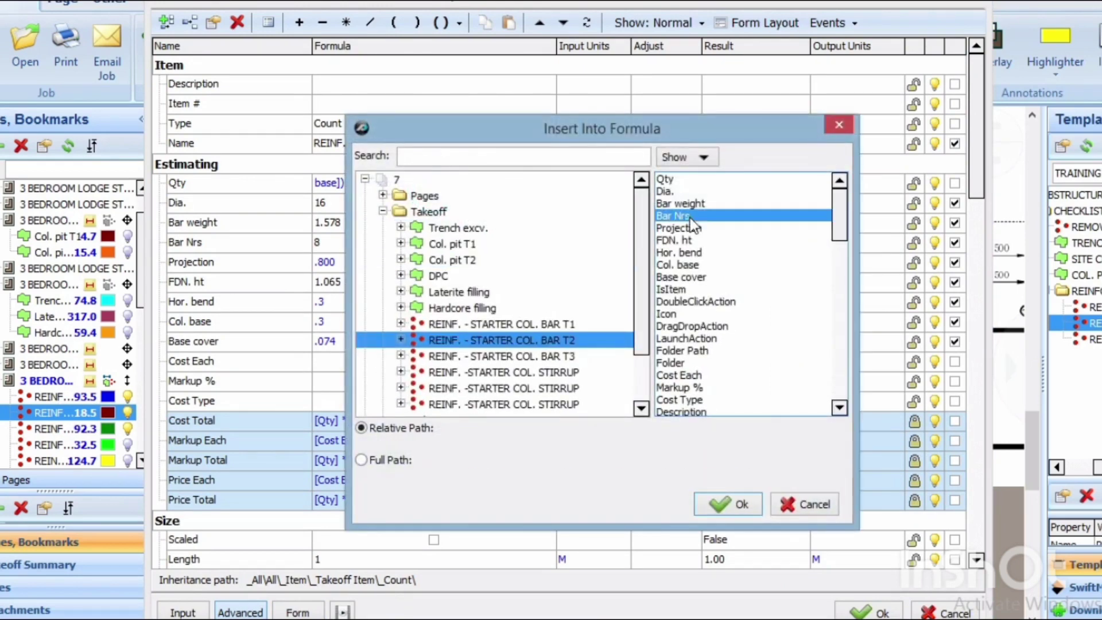
{"action": "left_click", "coordinate": [734, 504]}
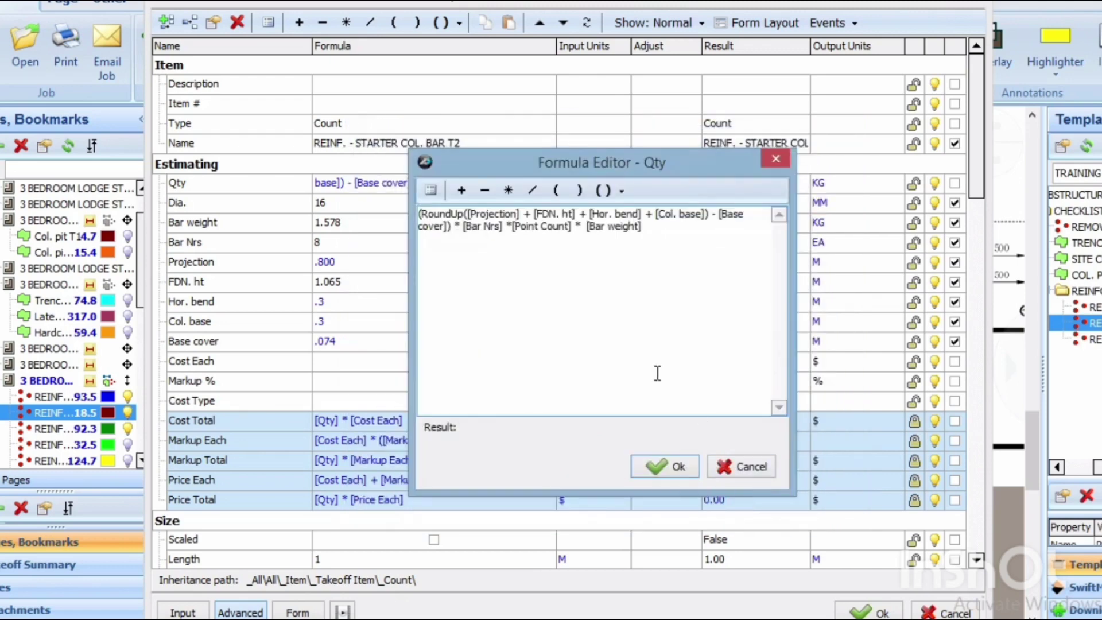
{"action": "left_click", "coordinate": [662, 466]}
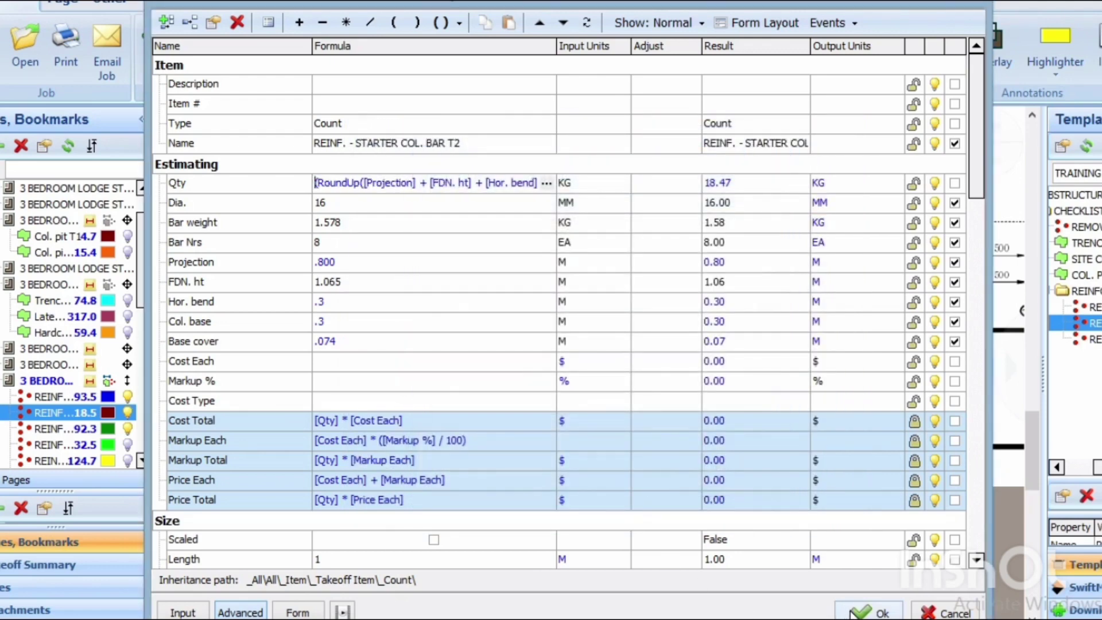
{"action": "left_click", "coordinate": [519, 345]}
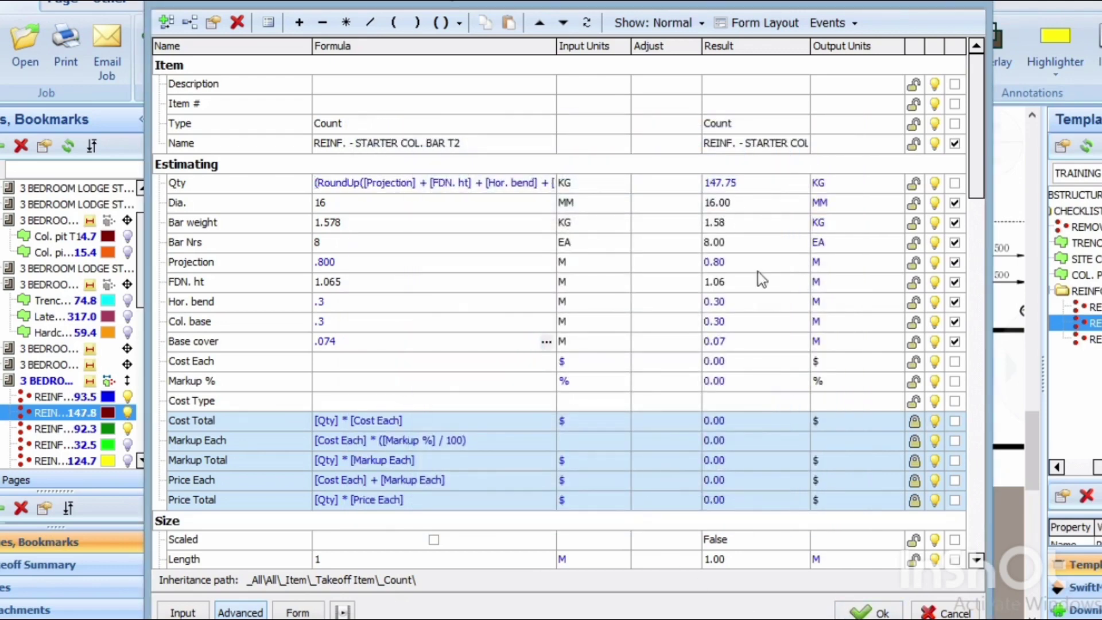
{"action": "left_click", "coordinate": [859, 612]}
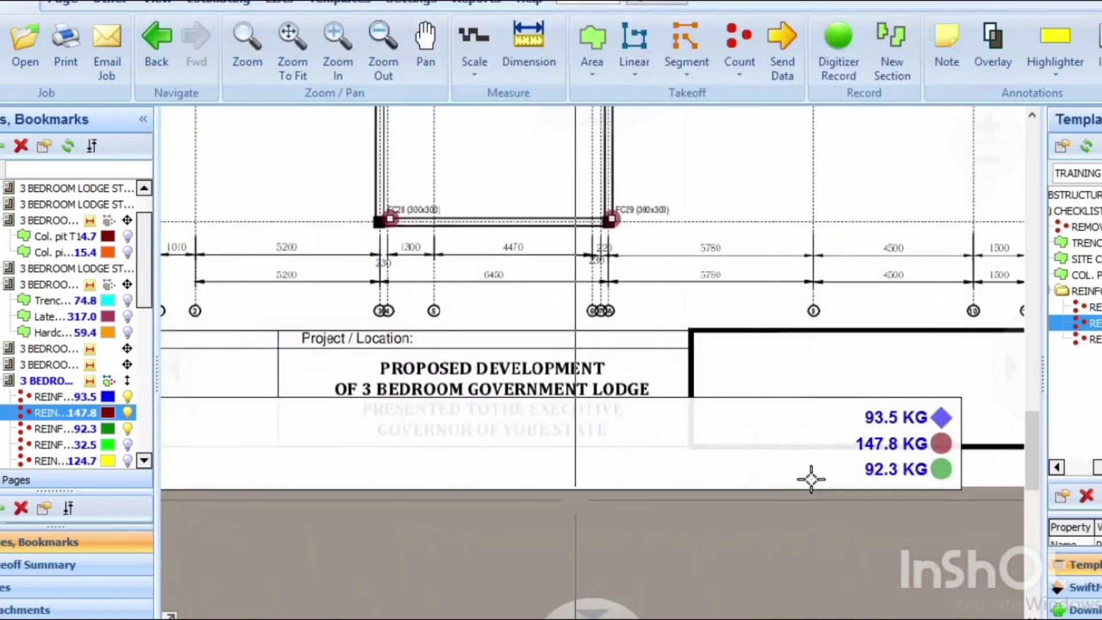
Insert "* [Bar Nrs]" before [Point Count] in the Qty formula of REINF. - STARTER COL. BAR T3 and save its properties.
{"action": "double_click", "coordinate": [71, 430]}
{"action": "left_click", "coordinate": [419, 403]}
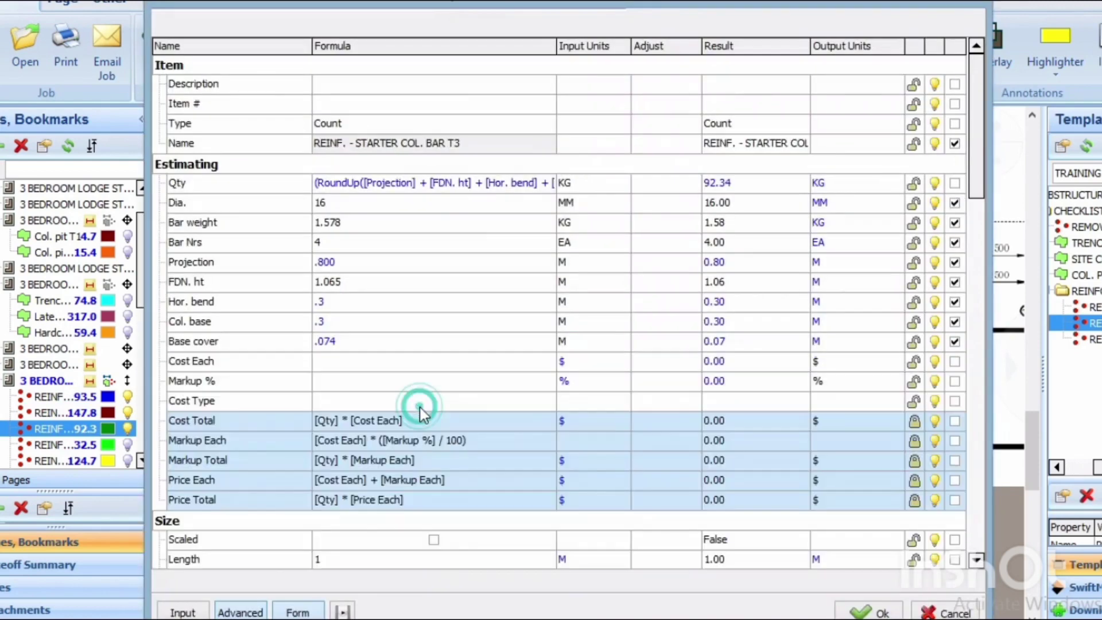
{"action": "left_click", "coordinate": [543, 187]}
{"action": "left_click", "coordinate": [547, 184]}
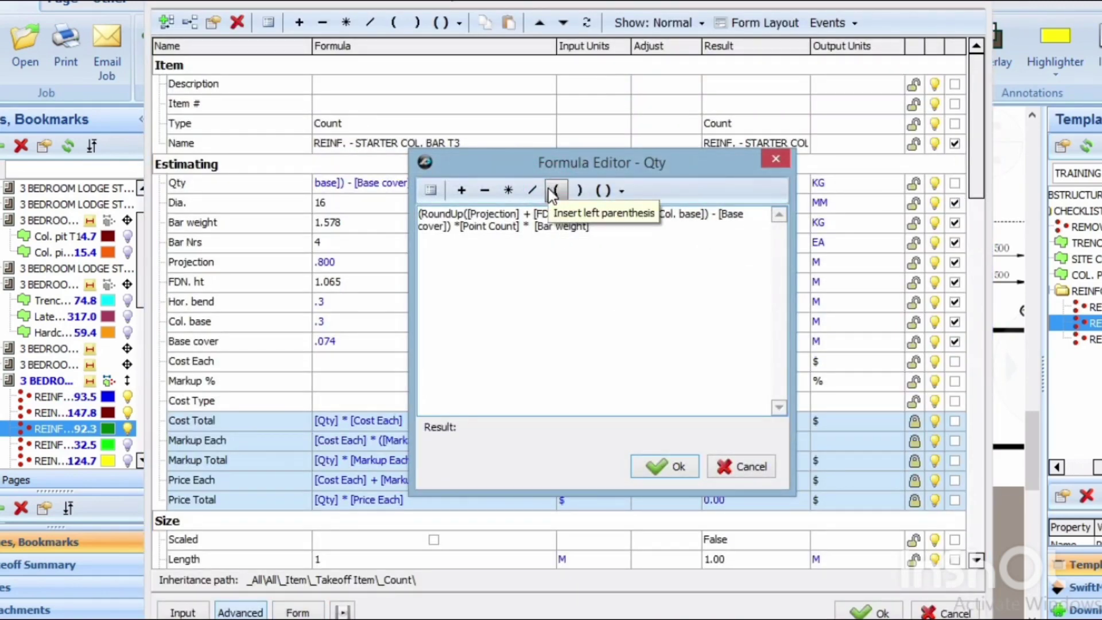
{"action": "left_click", "coordinate": [455, 225]}
{"action": "left_click", "coordinate": [508, 190]}
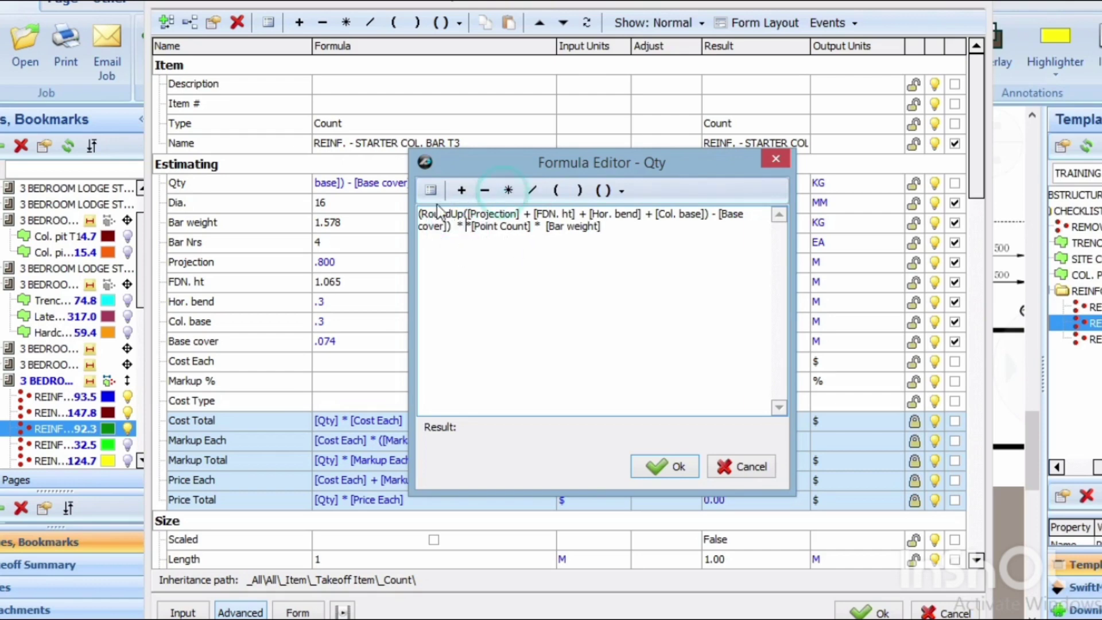
{"action": "left_click", "coordinate": [431, 189]}
{"action": "left_click", "coordinate": [679, 216]}
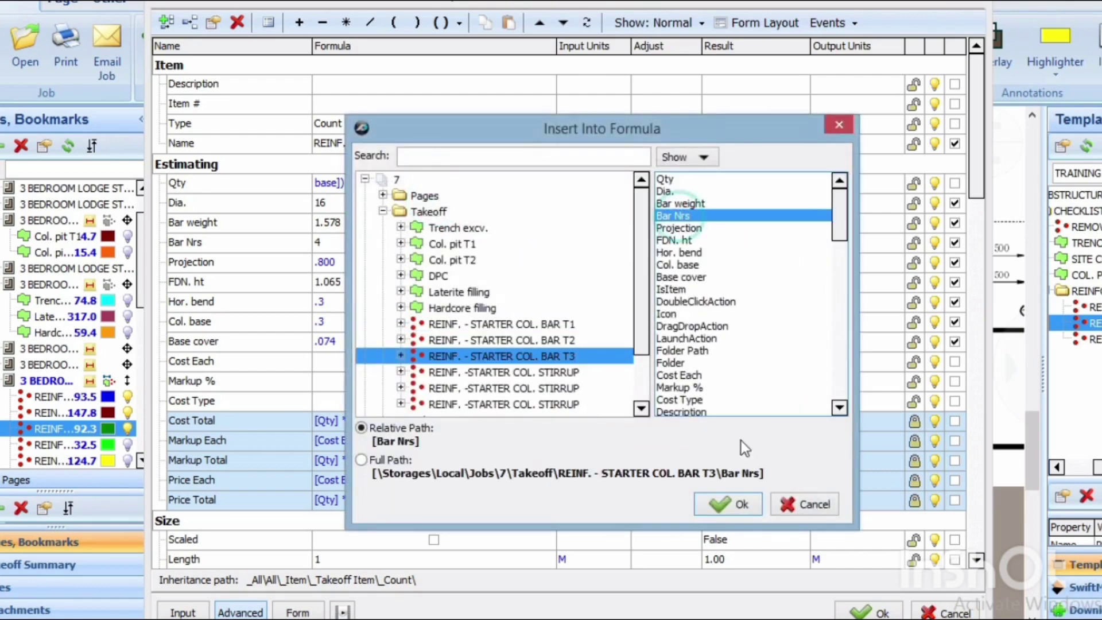
{"action": "left_click", "coordinate": [728, 504]}
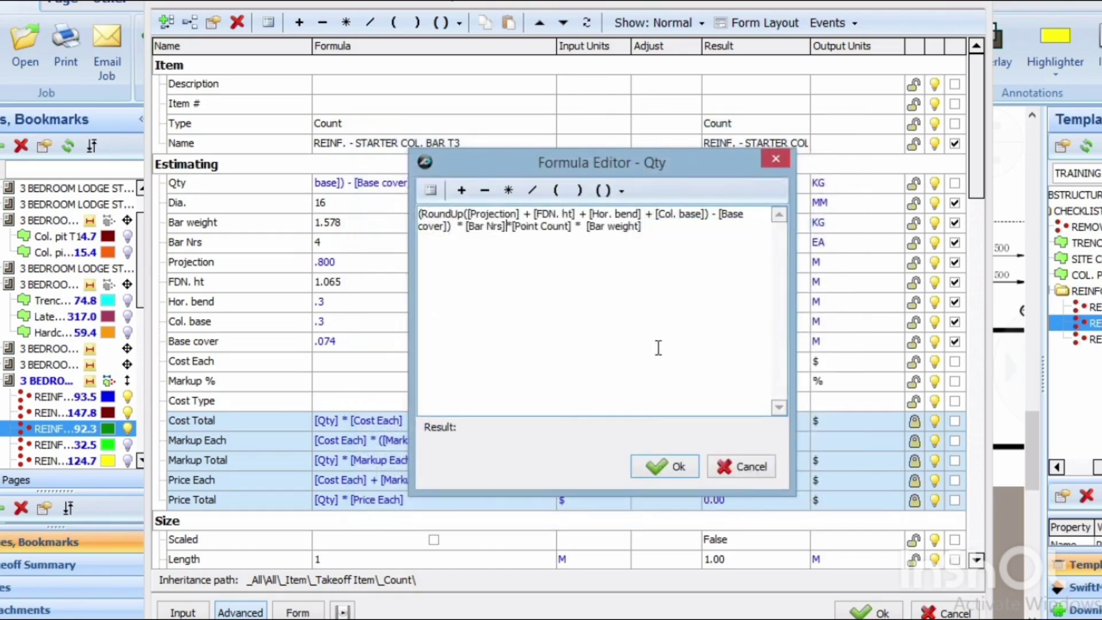
{"action": "left_click", "coordinate": [665, 466]}
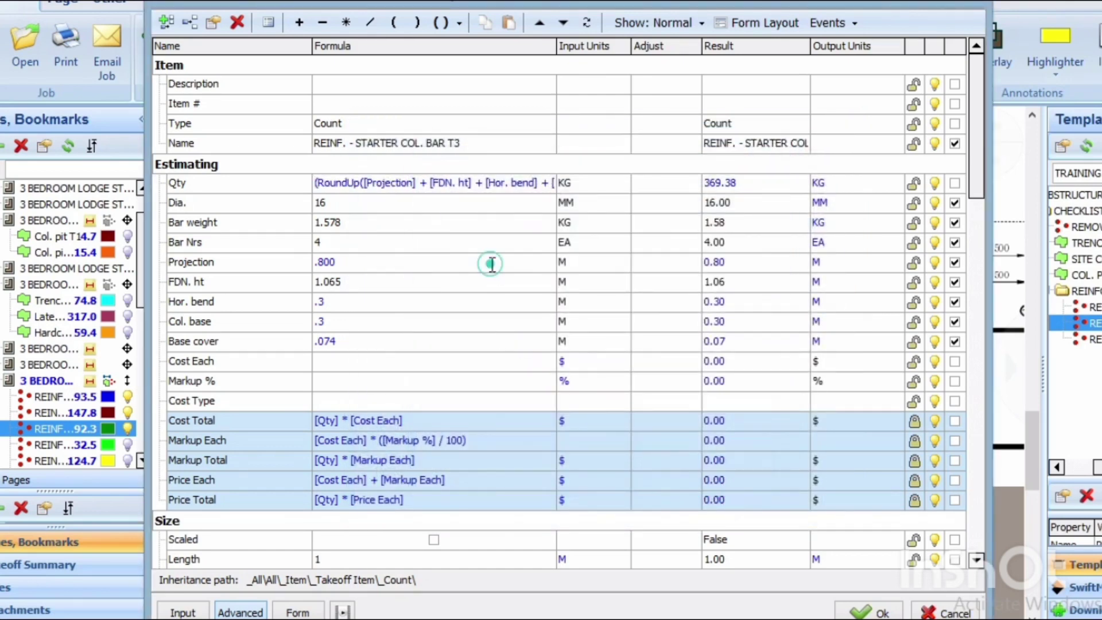
{"action": "left_click", "coordinate": [491, 263]}
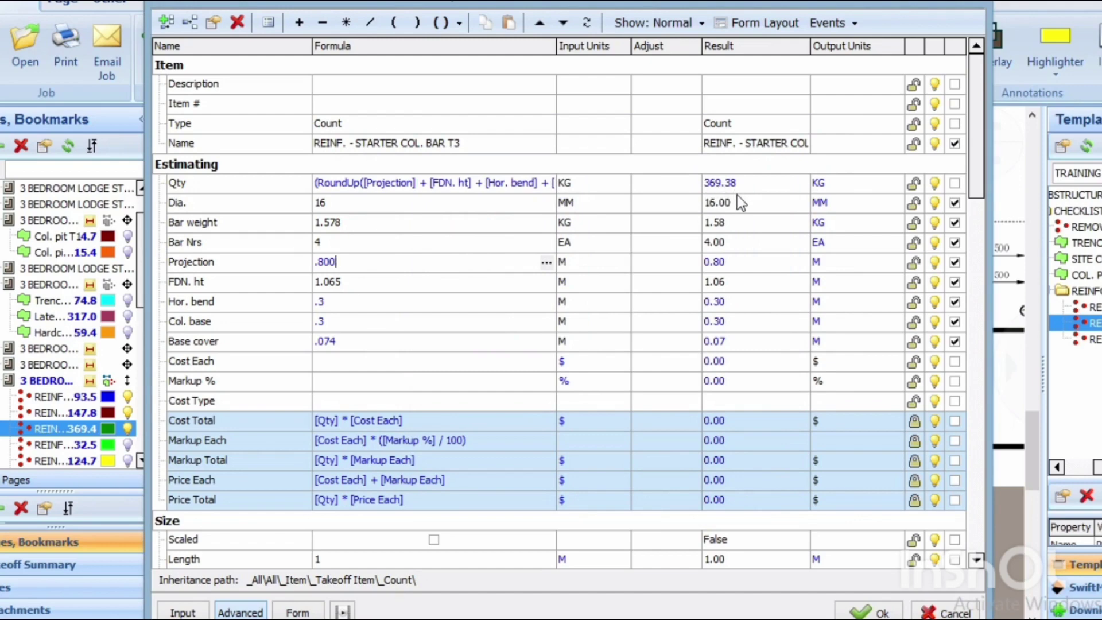
{"action": "left_click", "coordinate": [869, 613]}
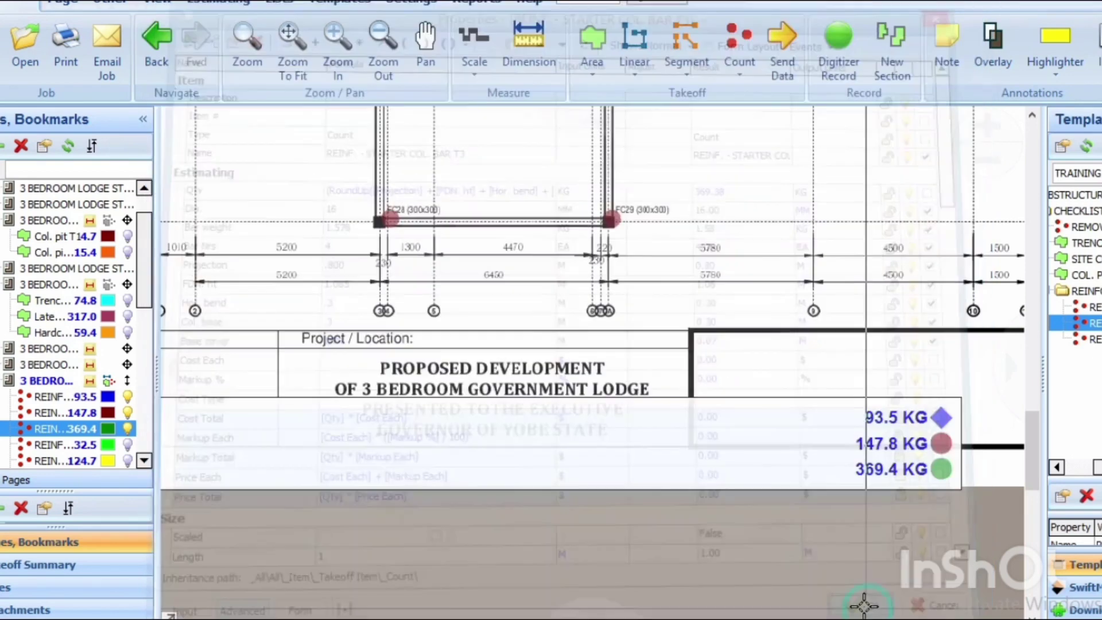
Examine the T1, T2 and T3 starter bar weights in the legend against the column markers on the ground floor layout.
{"action": "scroll", "coordinate": [614, 442], "scroll_direction": "down", "scroll_amount": 3}
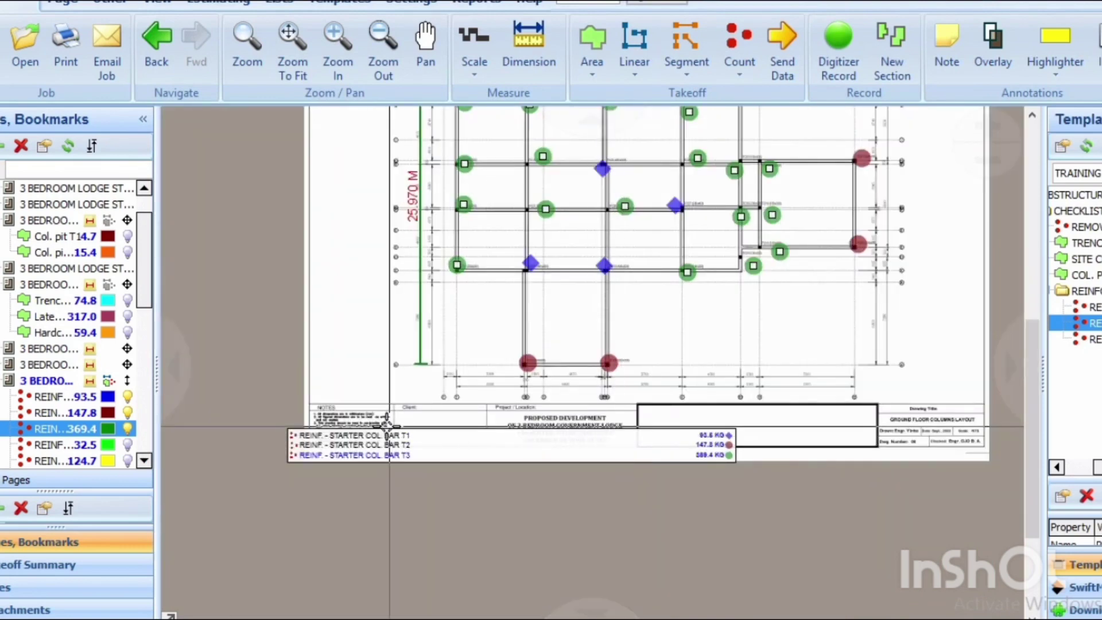
{"action": "scroll", "coordinate": [345, 434], "scroll_direction": "up", "scroll_amount": 2}
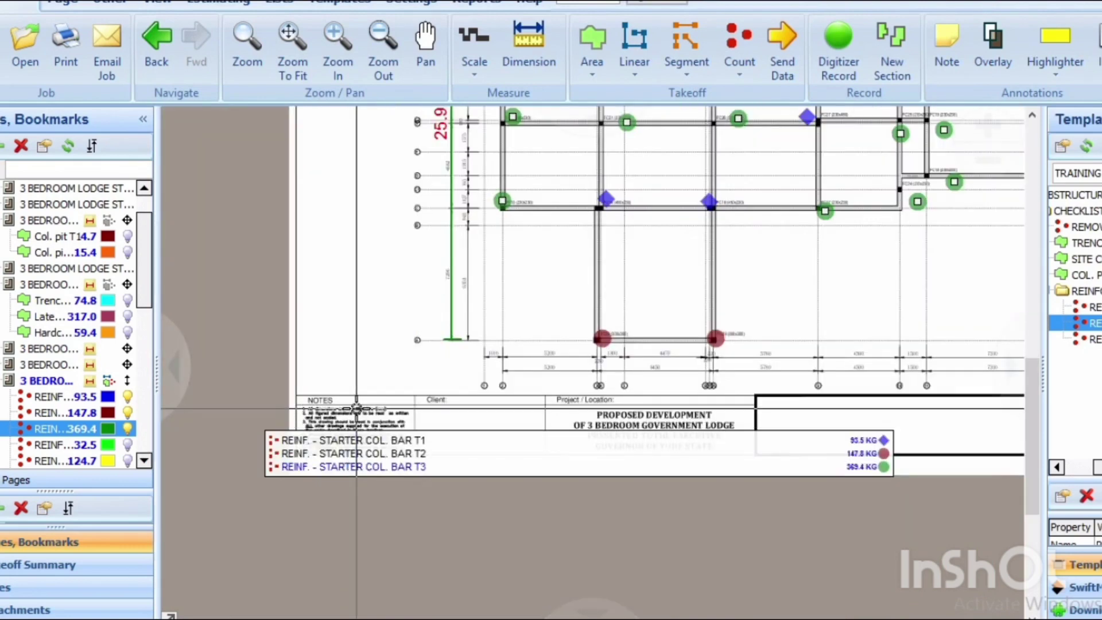
{"action": "scroll", "coordinate": [358, 404], "scroll_direction": "down", "scroll_amount": 1}
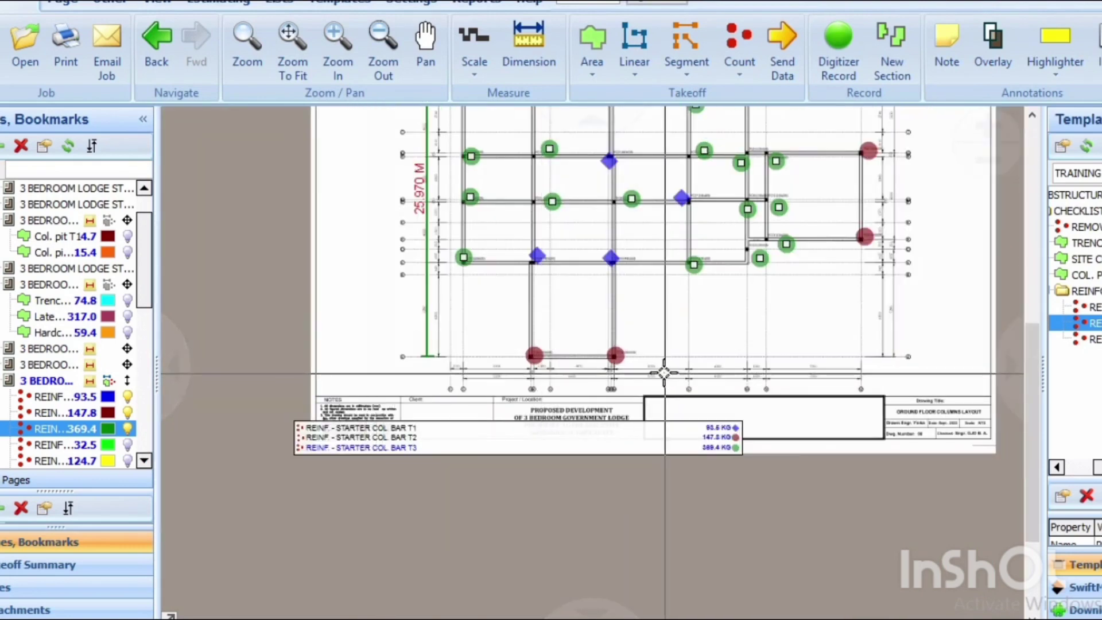
{"action": "scroll", "coordinate": [657, 352], "scroll_direction": "up", "scroll_amount": 1}
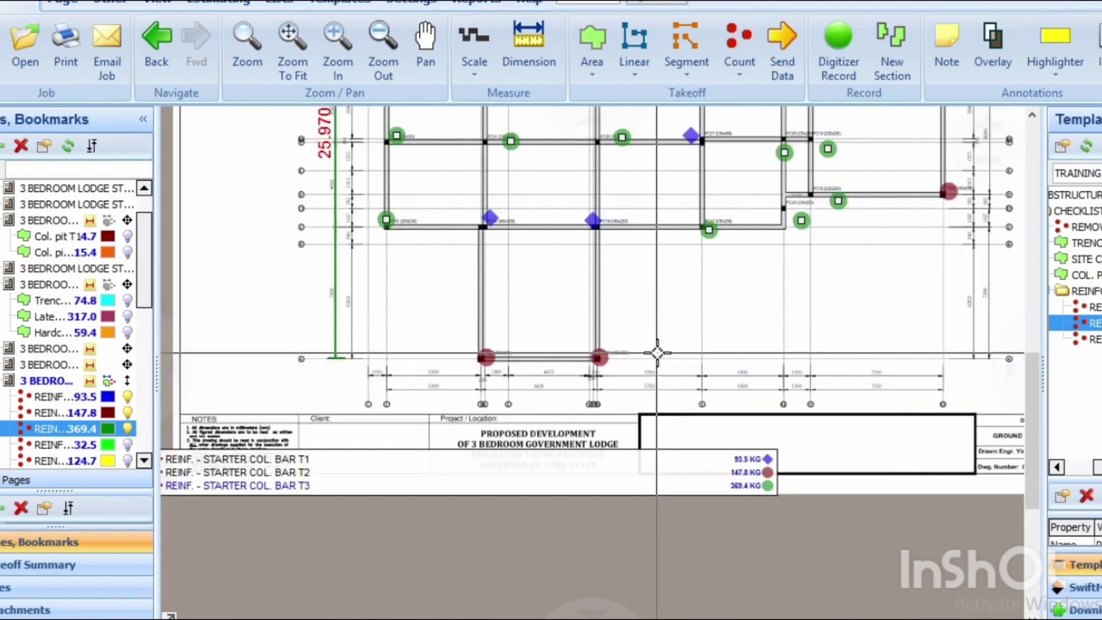
{"action": "scroll", "coordinate": [660, 358], "scroll_direction": "down", "scroll_amount": 1}
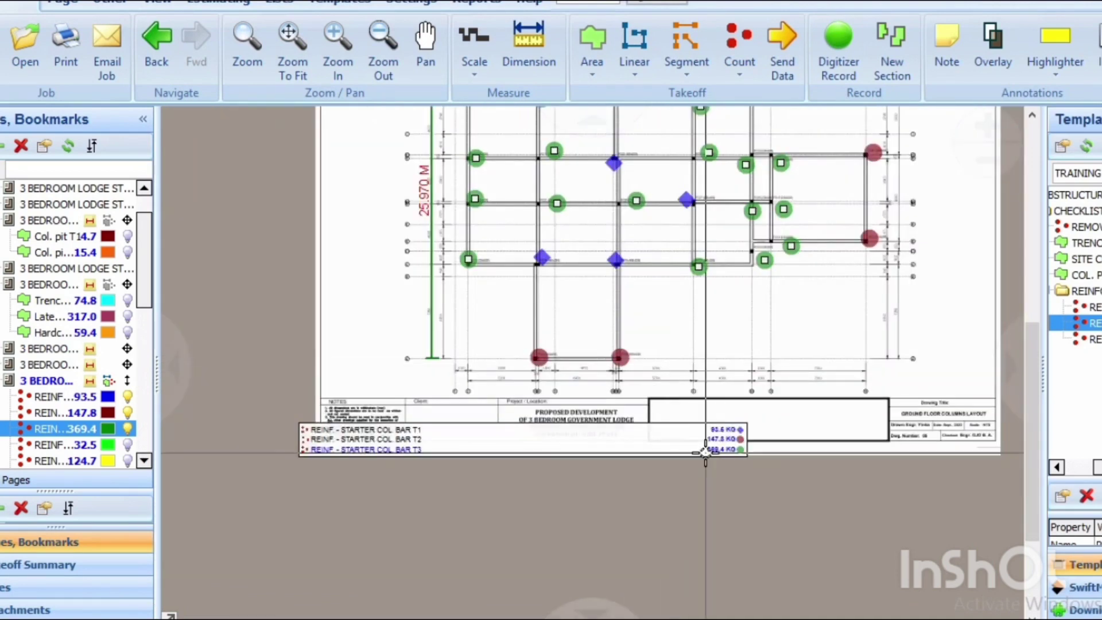
{"action": "scroll", "coordinate": [708, 447], "scroll_direction": "up", "scroll_amount": 2}
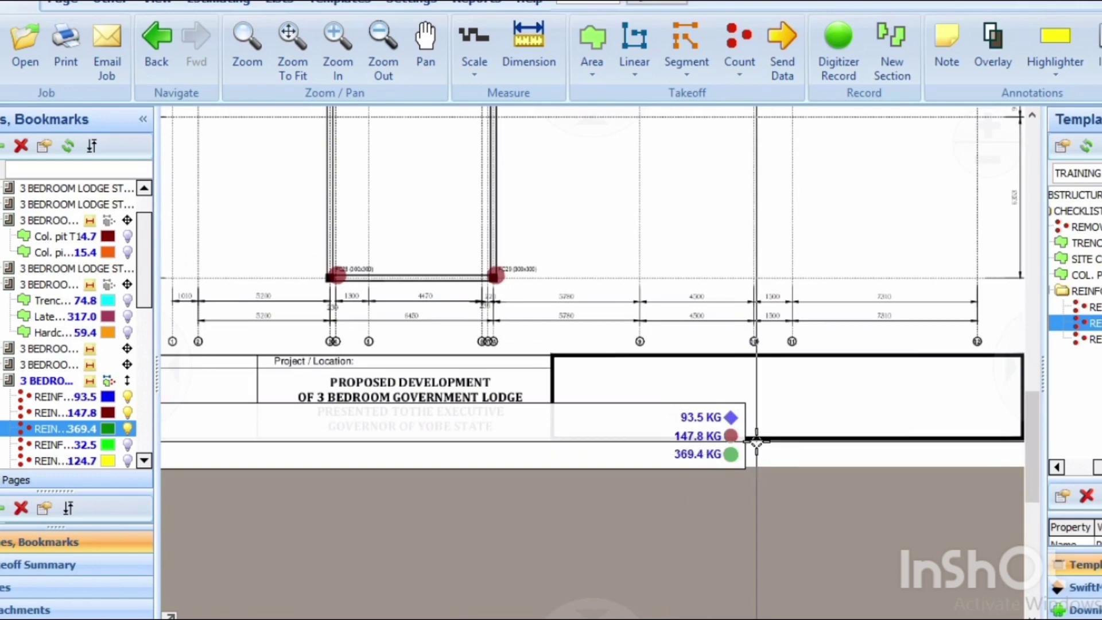
{"action": "scroll", "coordinate": [757, 440], "scroll_direction": "down", "scroll_amount": 2}
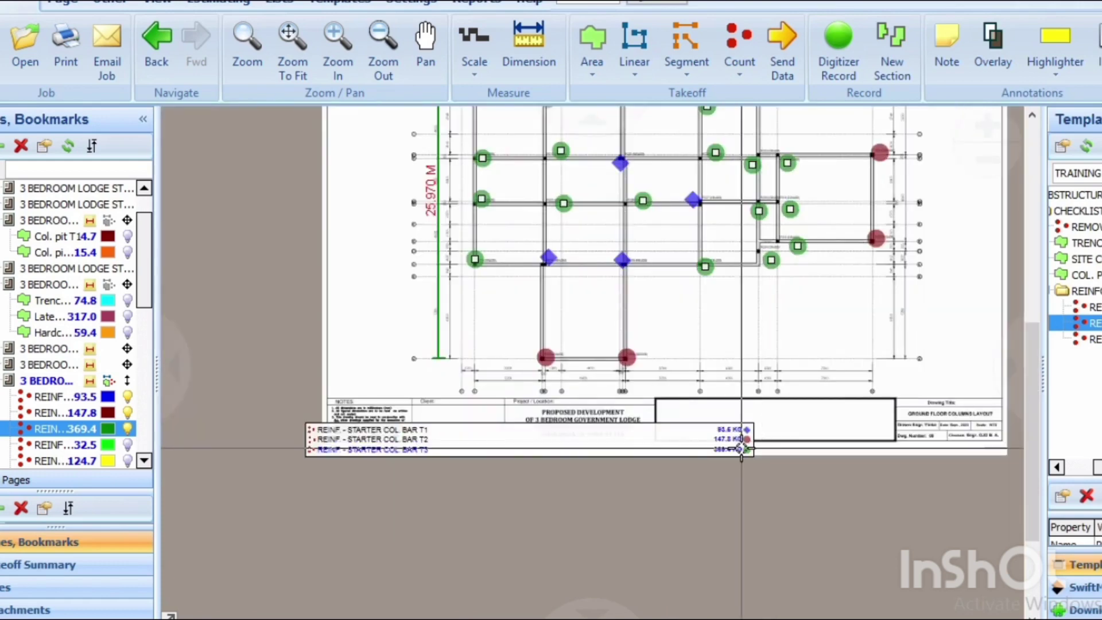
{"action": "scroll", "coordinate": [731, 439], "scroll_direction": "up", "scroll_amount": 1}
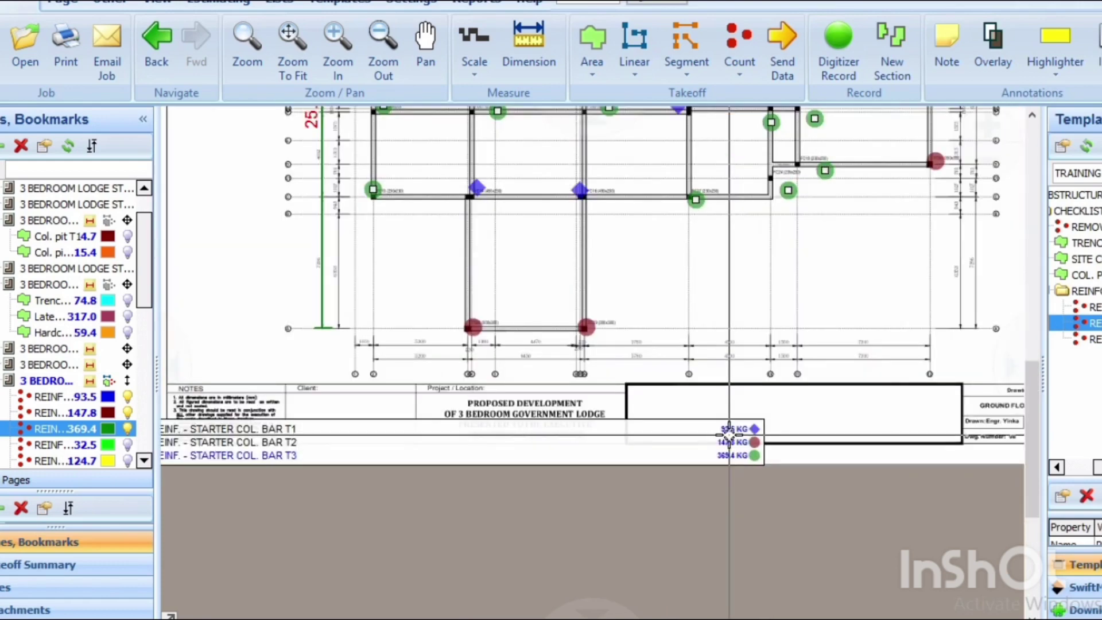